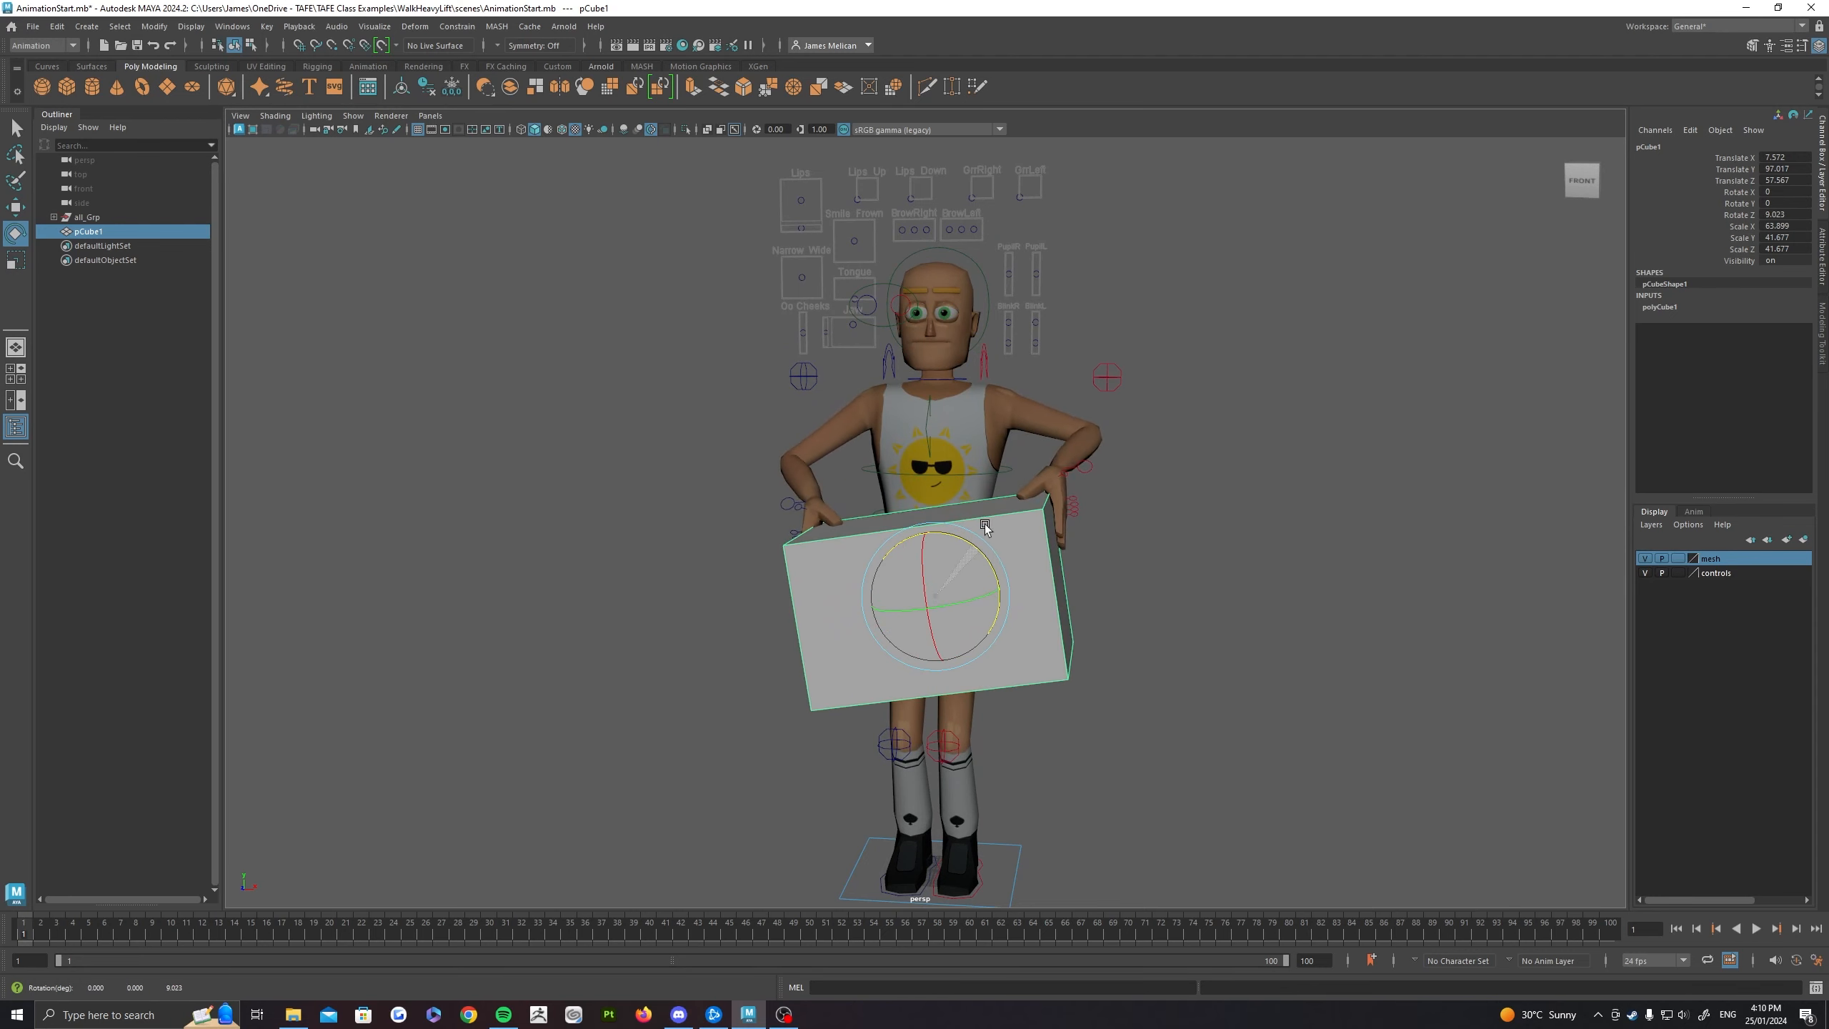
Step: Move the box held by the character to a different height to test how both hands follow it
key(w)
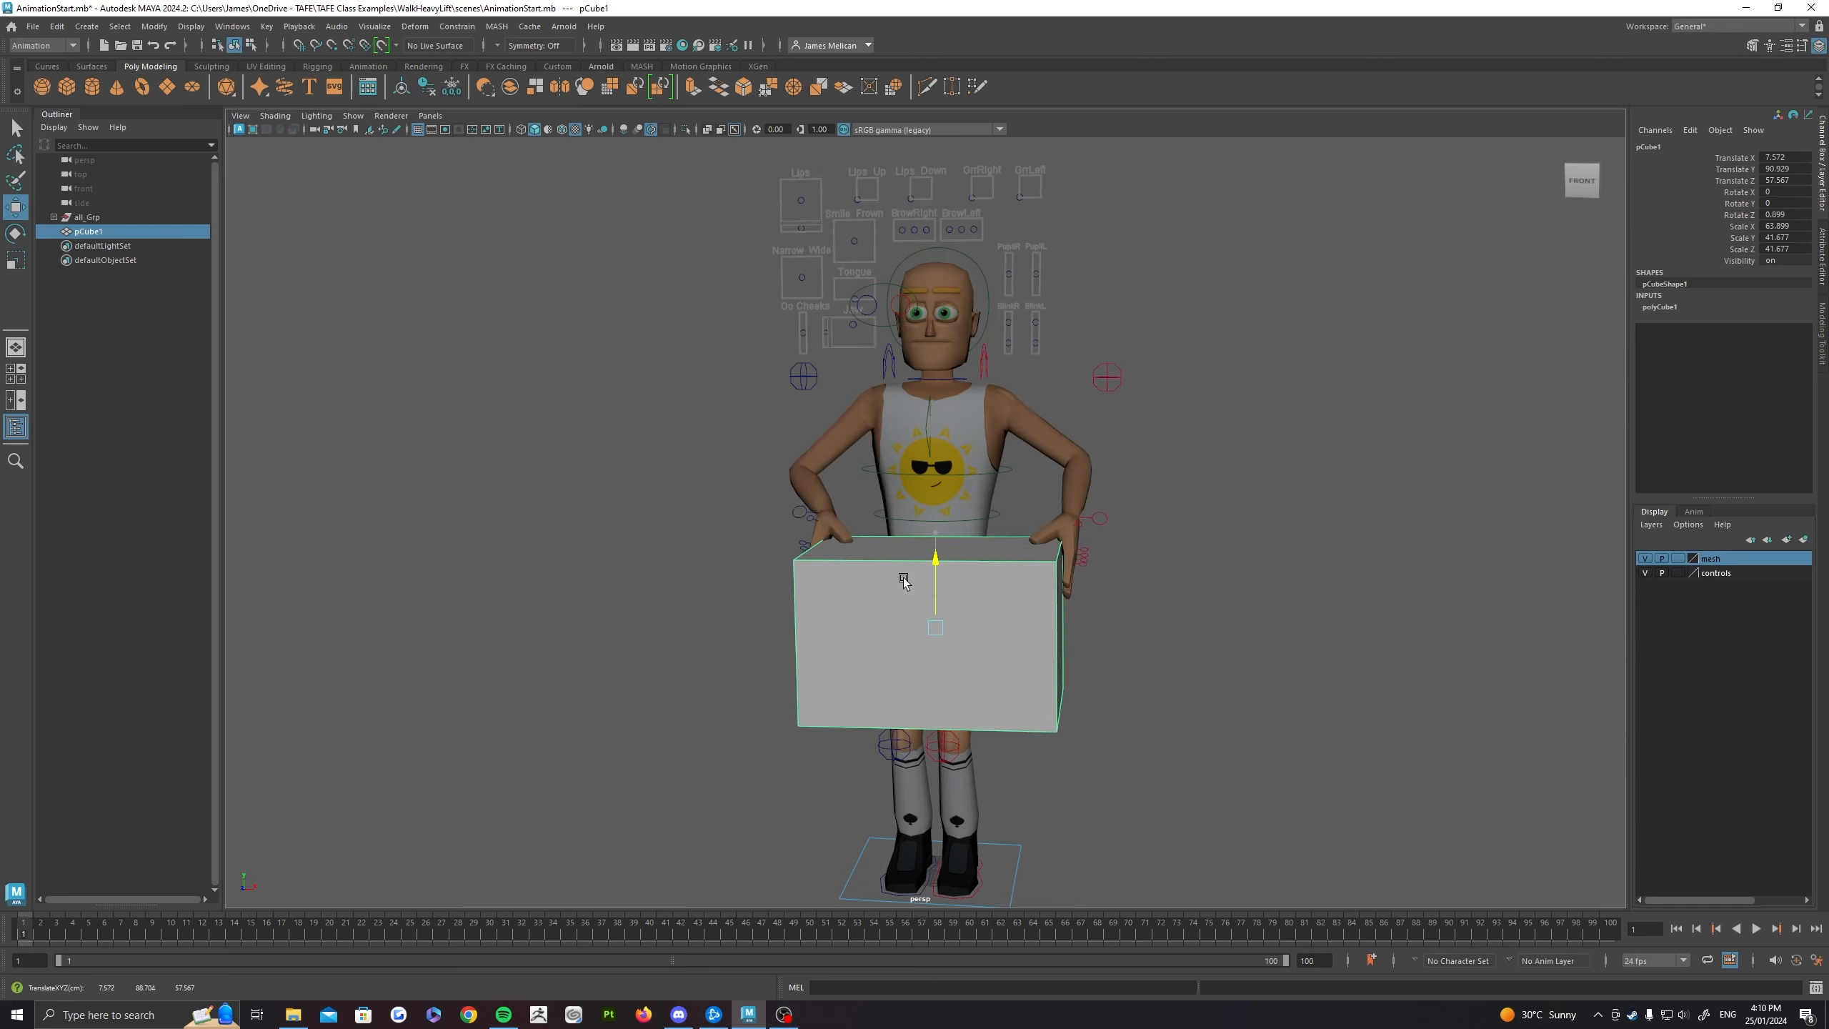
alt+drag(926, 545, 826, 507)
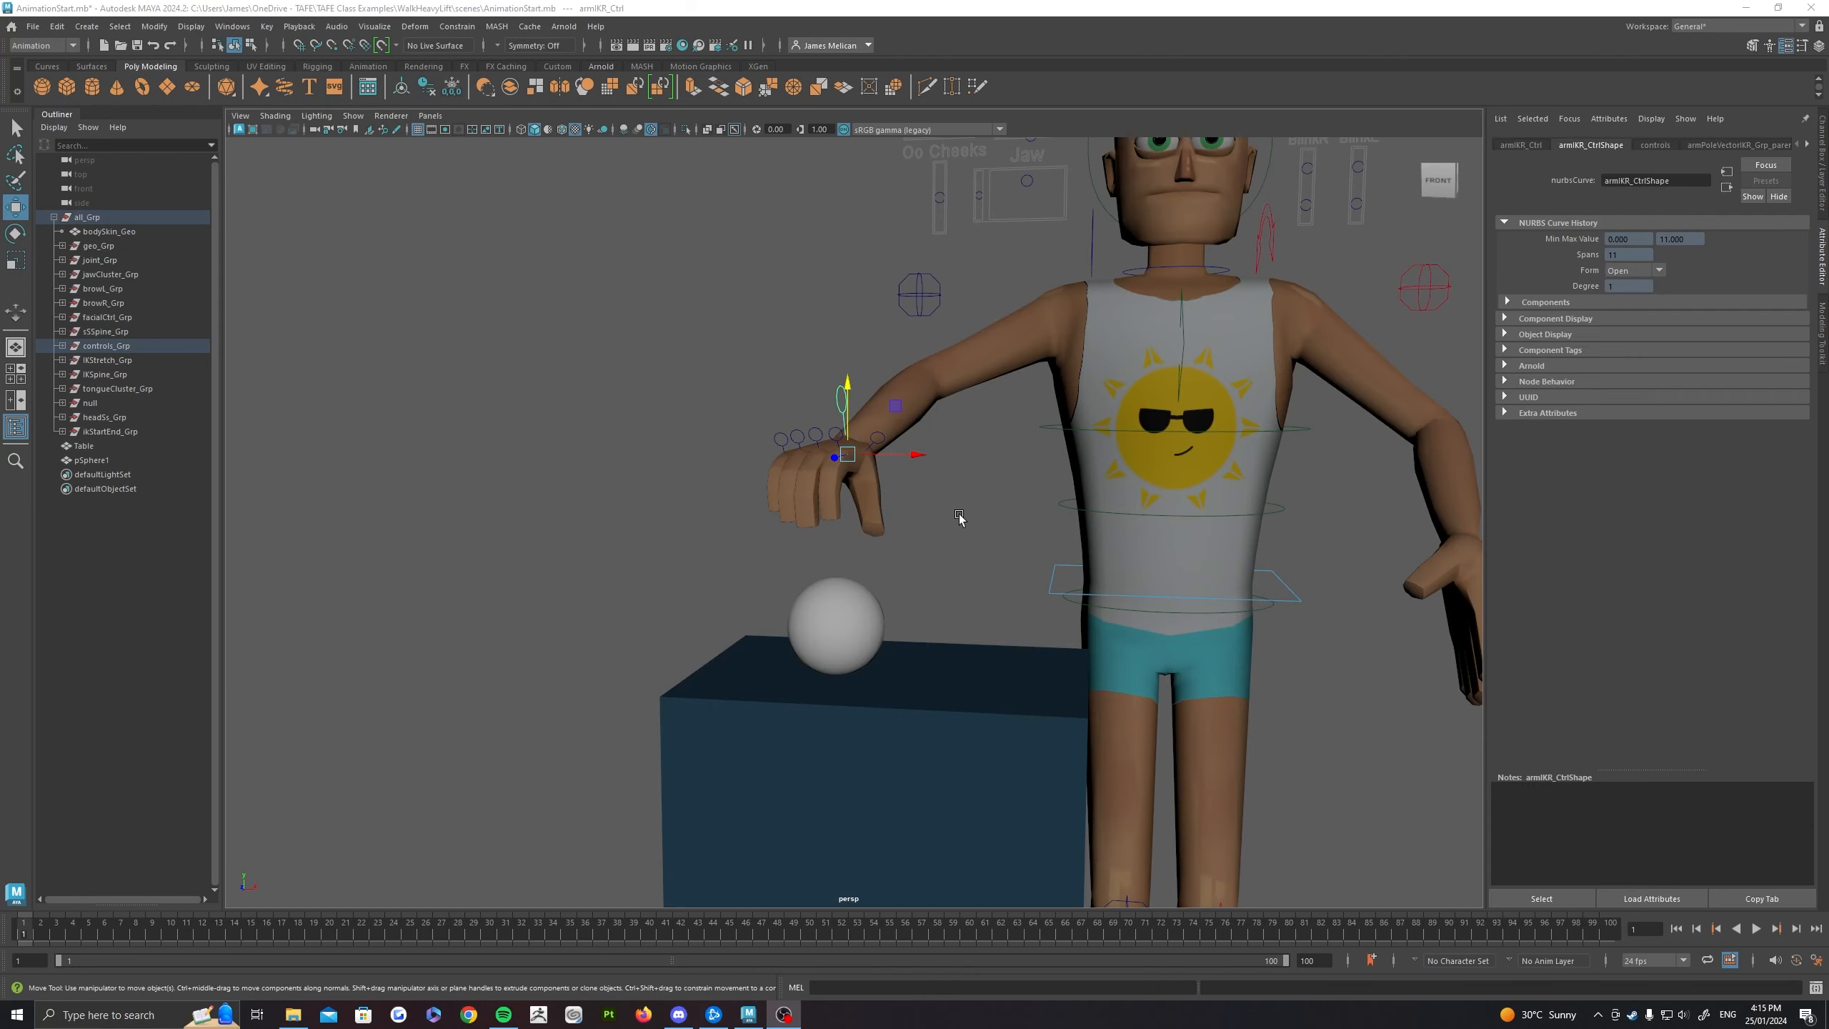
mouse_move(959, 517)
alt+mouse_down()
mouse_move(898, 555)
mouse_move(943, 543)
mouse_move(937, 489)
alt+mouse_up()
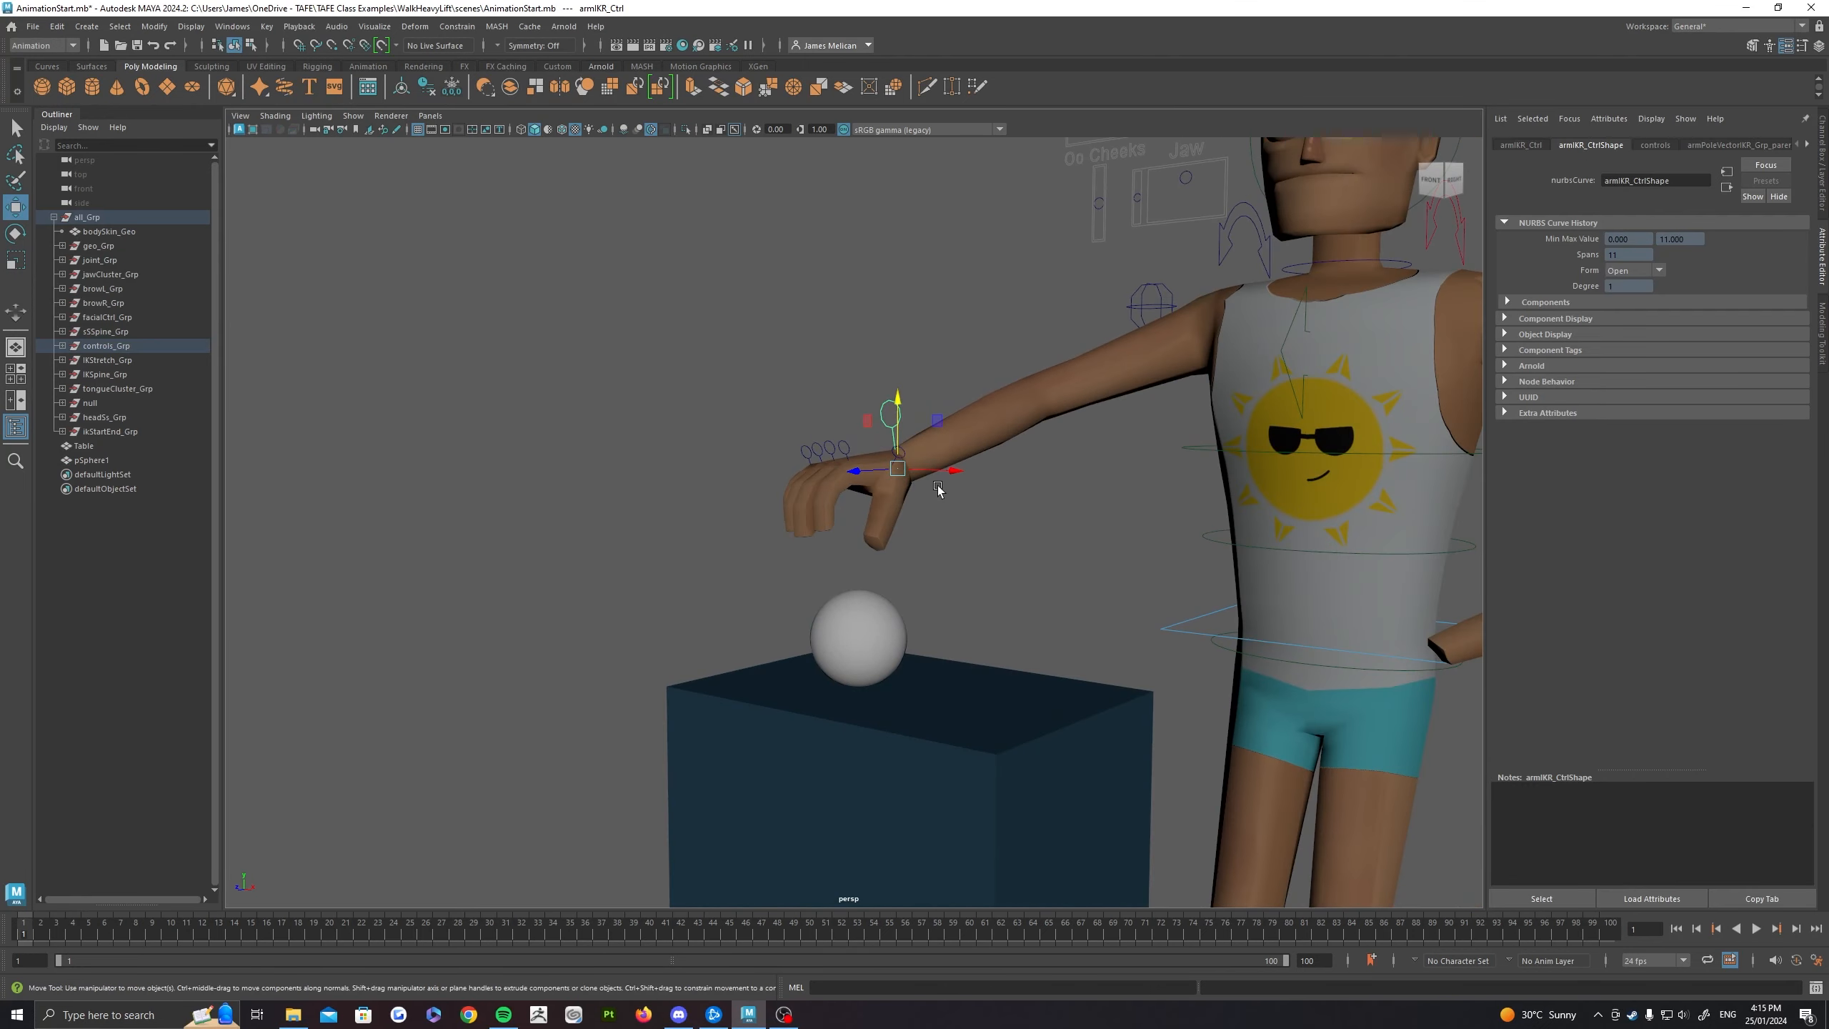
Step: Examine the character's outstretched right hand, its IK control, the ball and the table from the front, side and above
alt+drag(1069, 487, 909, 490)
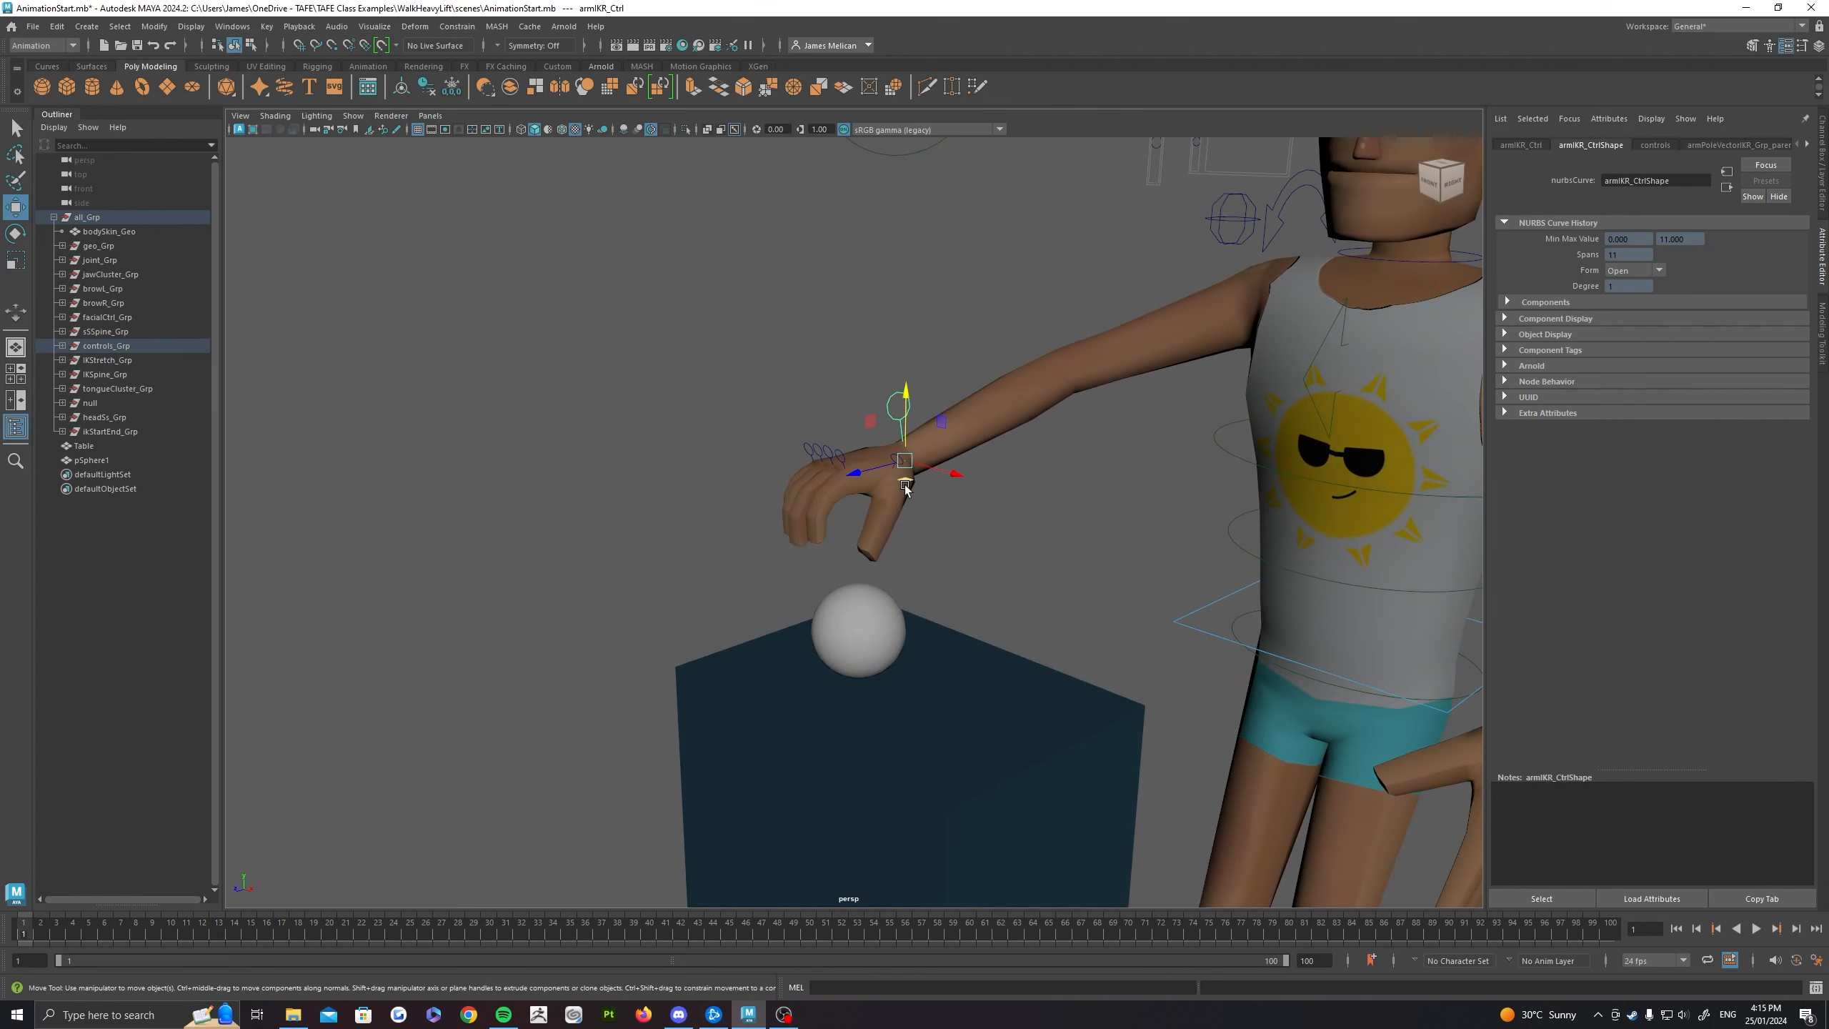
alt+drag(936, 606, 838, 467)
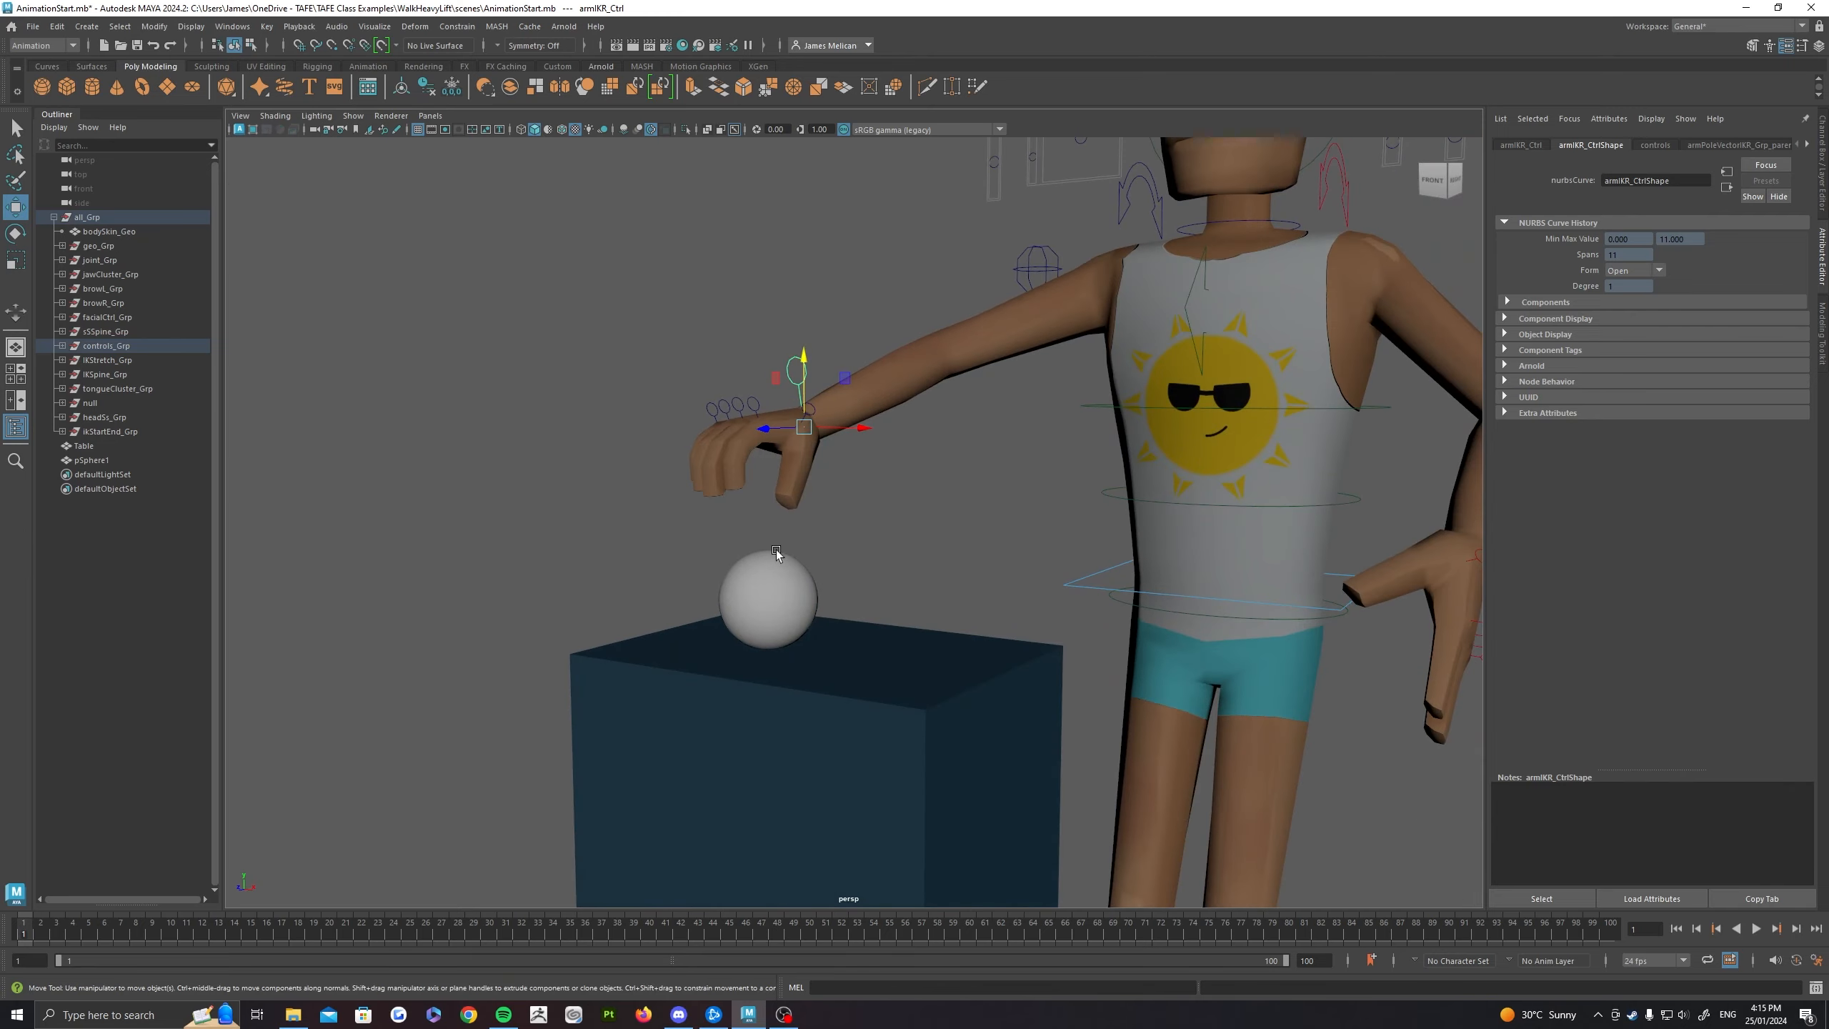
alt+drag(808, 574, 823, 521)
mouse_move(971, 618)
alt+mouse_down()
mouse_move(951, 604)
mouse_move(939, 625)
alt+mouse_up()
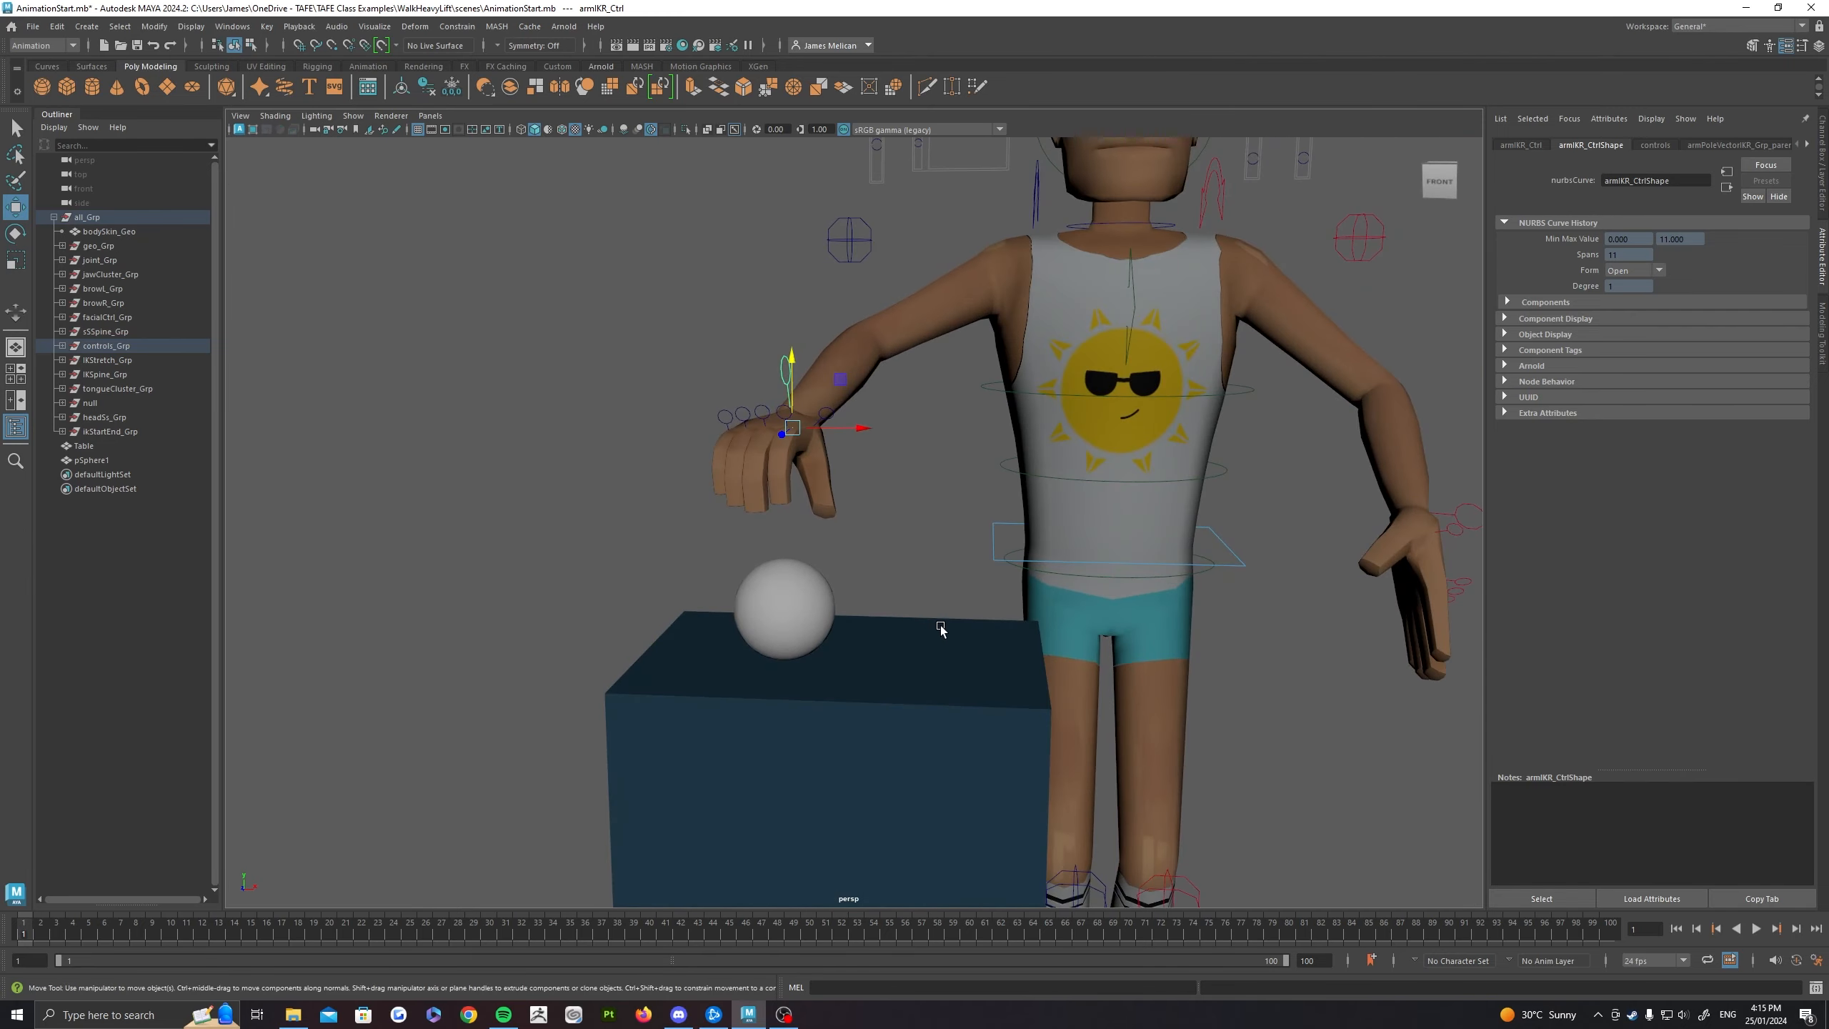
alt+drag(914, 502, 885, 530)
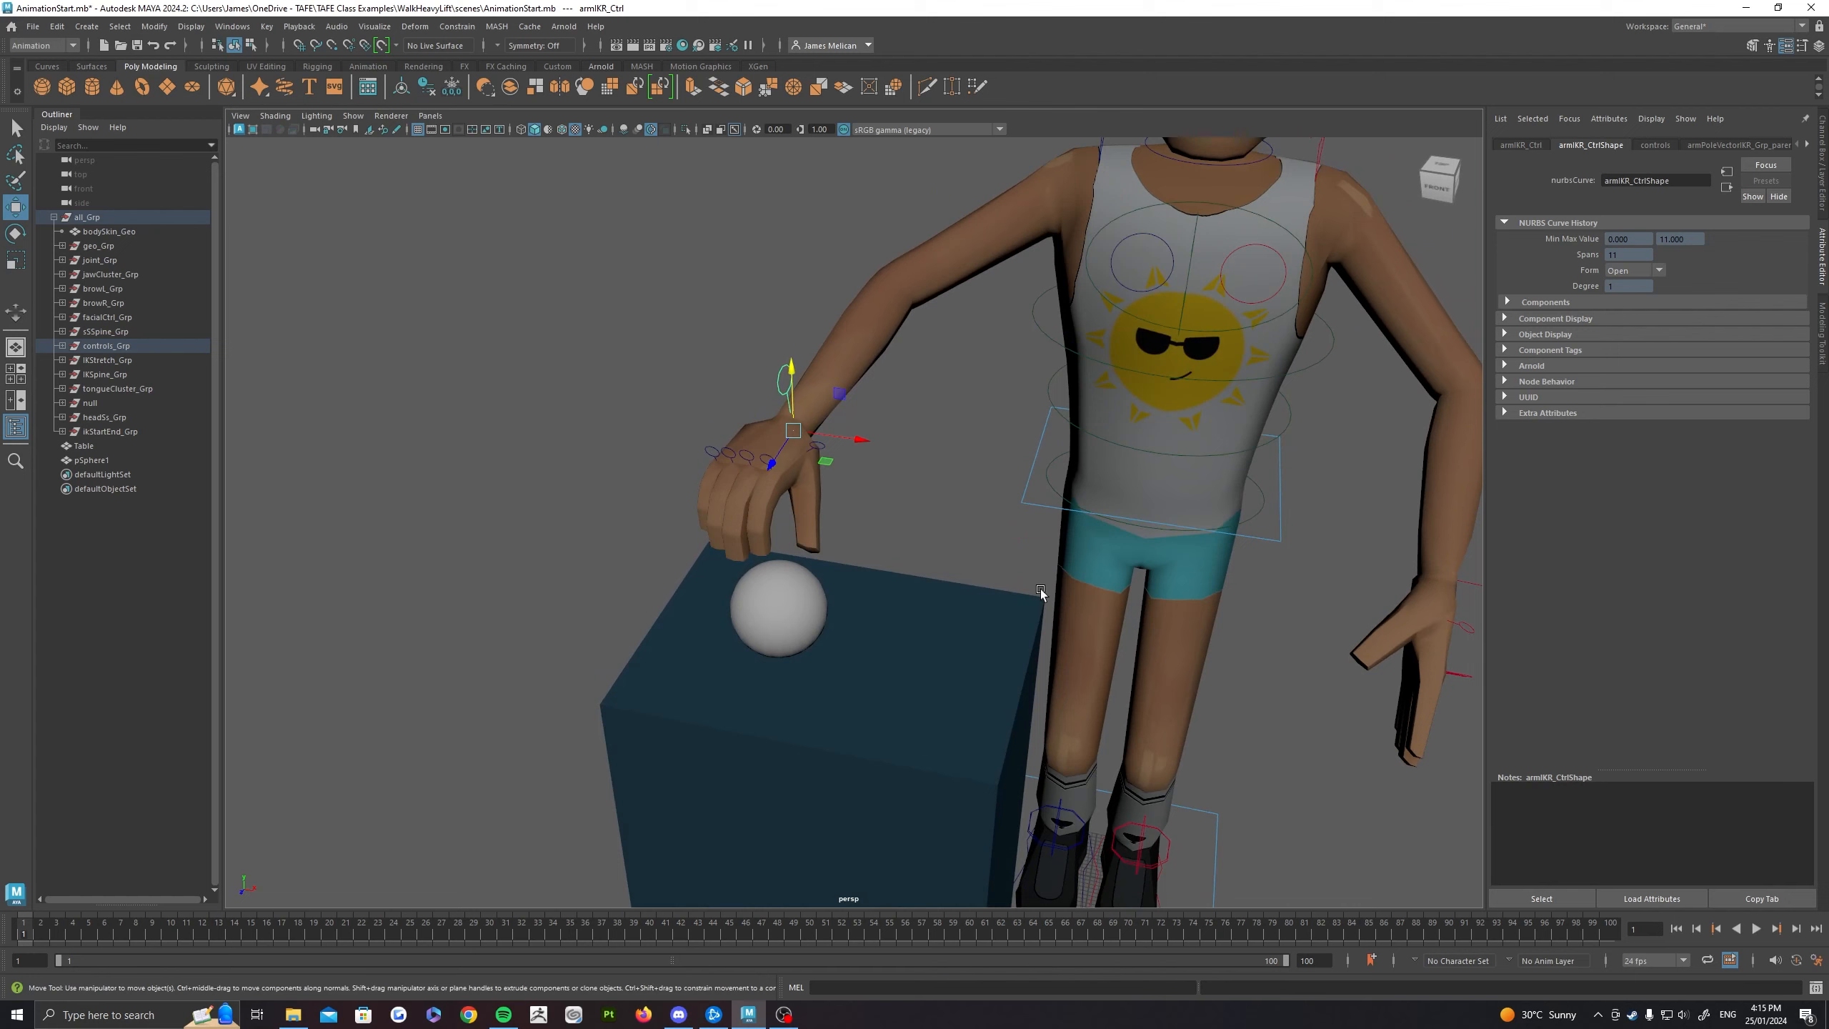
alt+middle_drag(1235, 699, 913, 498)
alt+drag(1043, 778, 883, 747)
alt+right_drag(1109, 735, 995, 707)
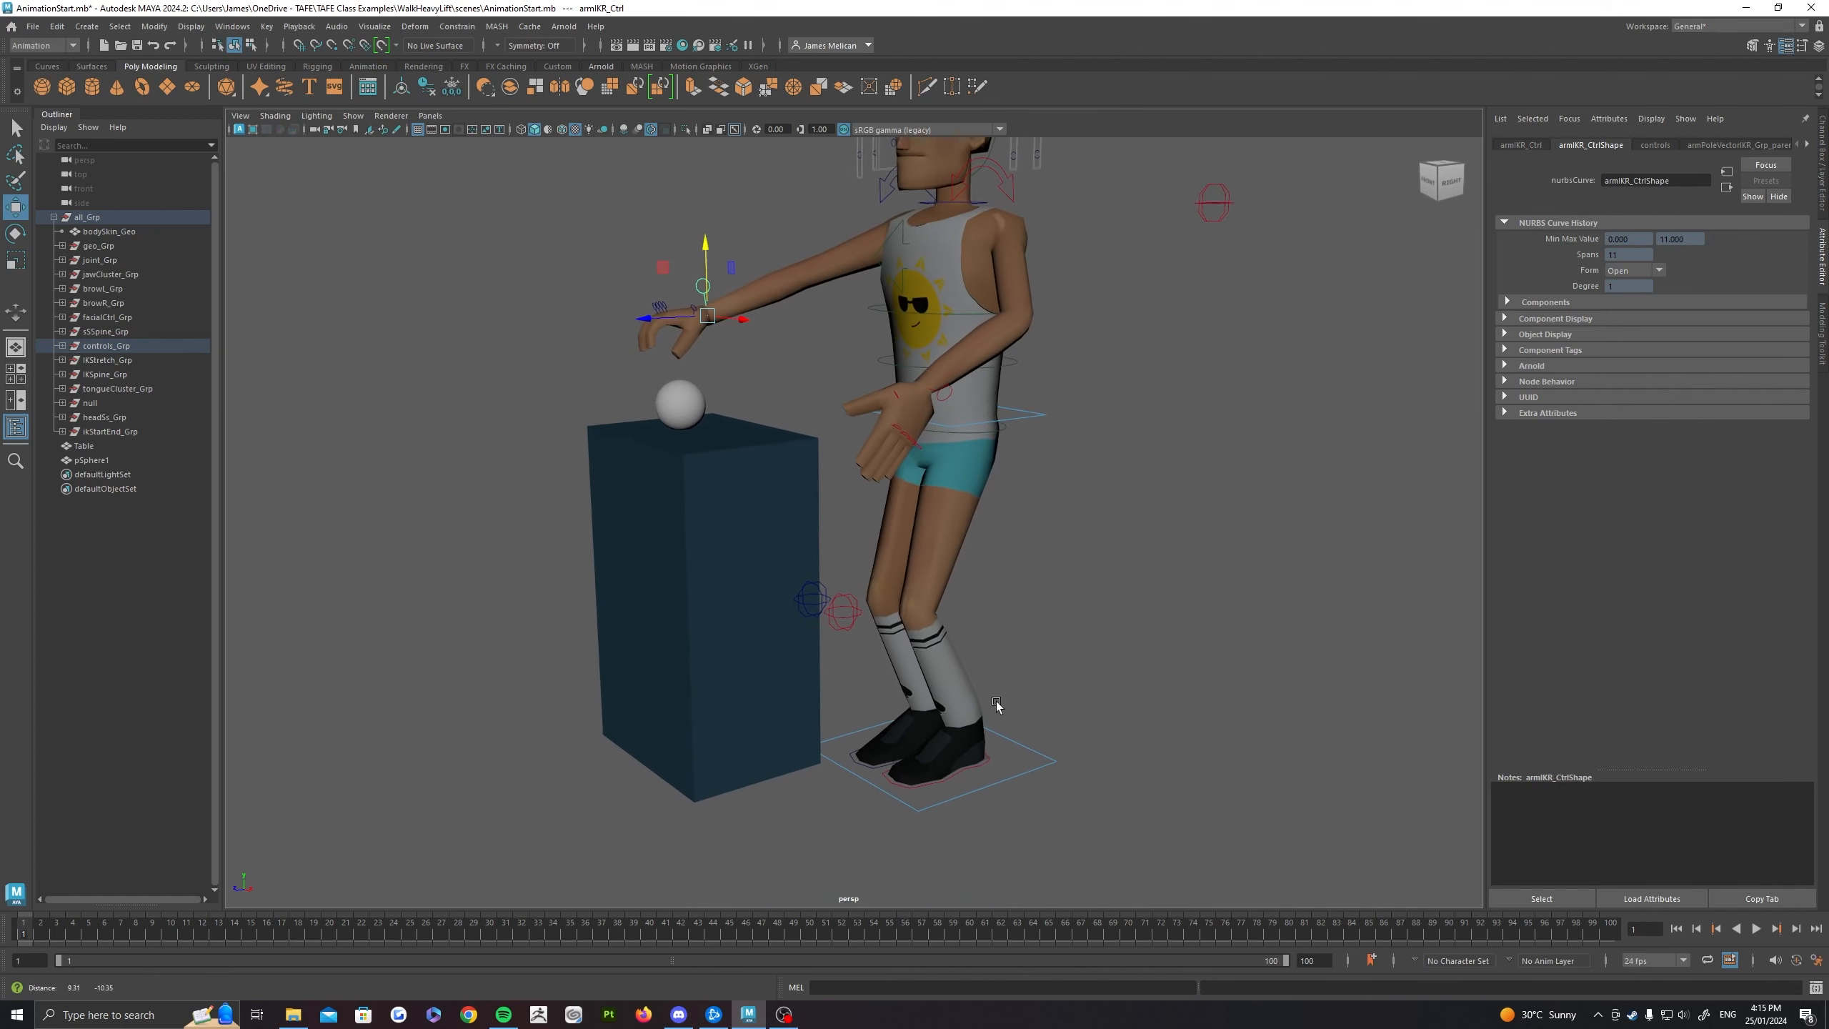
alt+middle_drag(732, 562, 815, 663)
alt+drag(815, 663, 897, 695)
alt+right_drag(496, 332, 597, 360)
alt+middle_drag(597, 360, 731, 420)
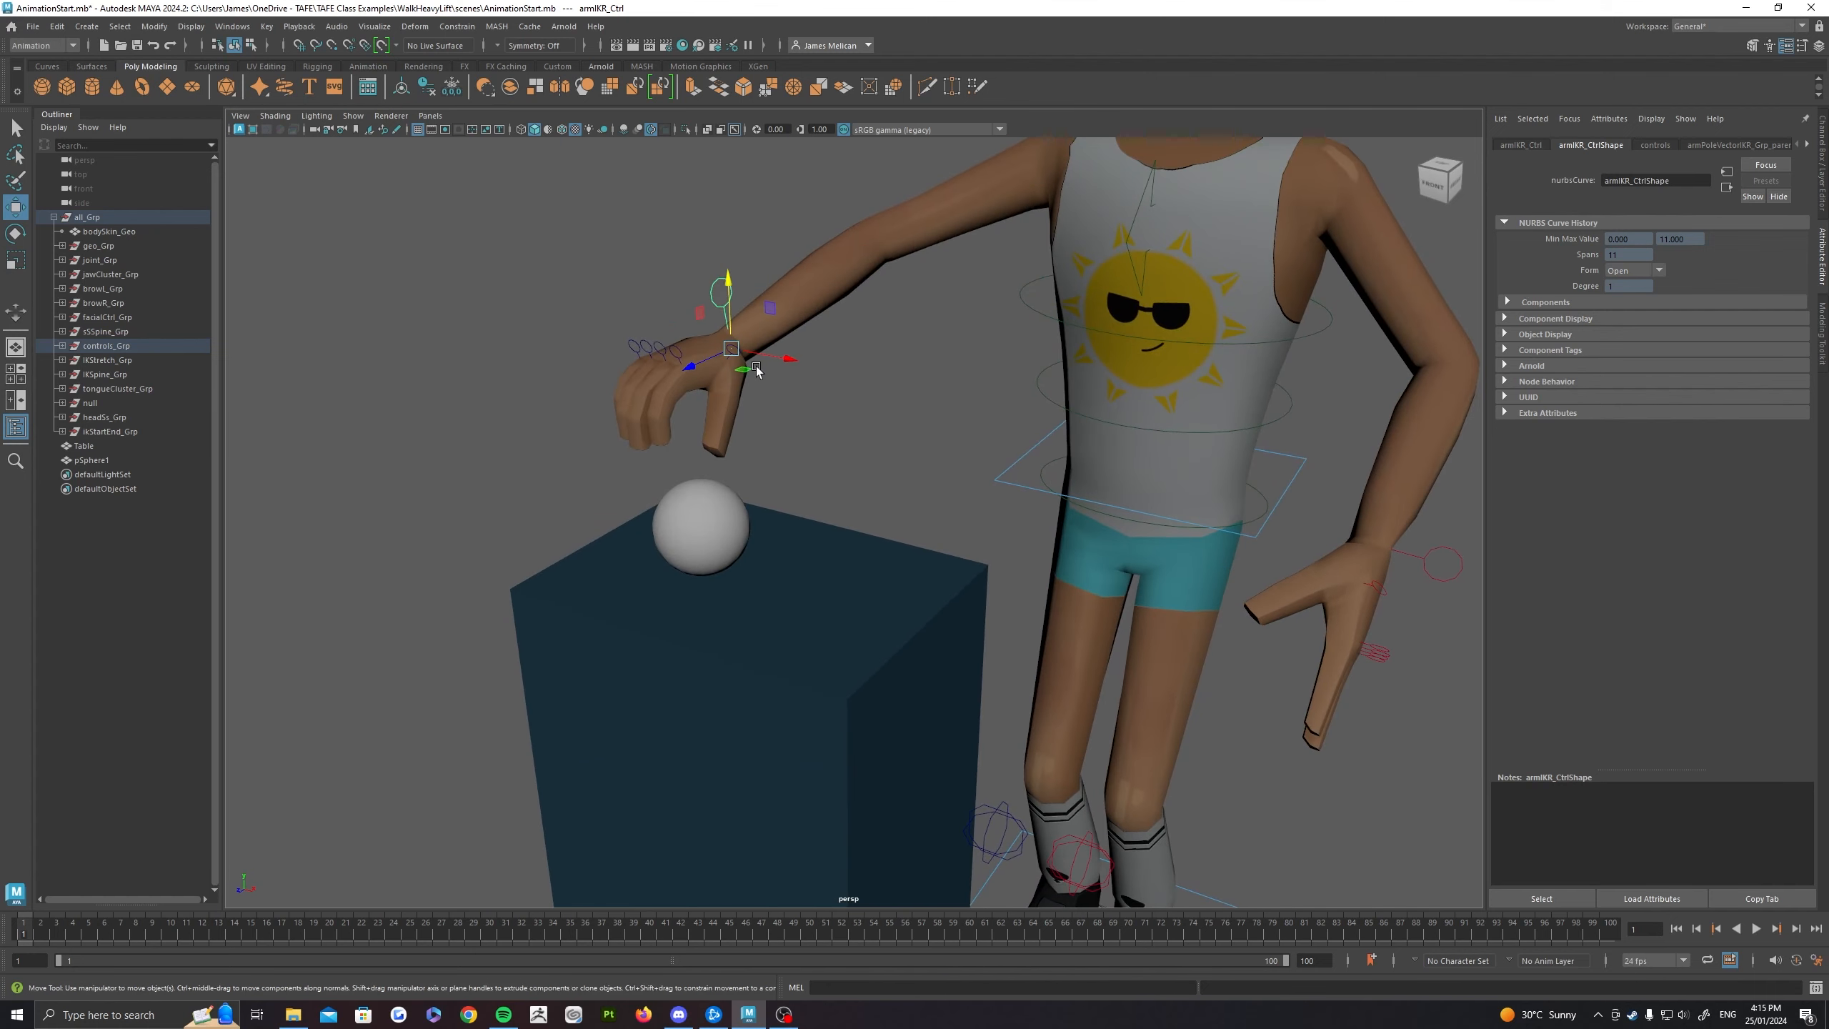
alt+middle_drag(678, 364, 669, 488)
alt+drag(778, 468, 817, 448)
mouse_move(832, 440)
alt+middle_down()
mouse_move(764, 386)
mouse_move(717, 404)
mouse_move(862, 452)
alt+middle_up()
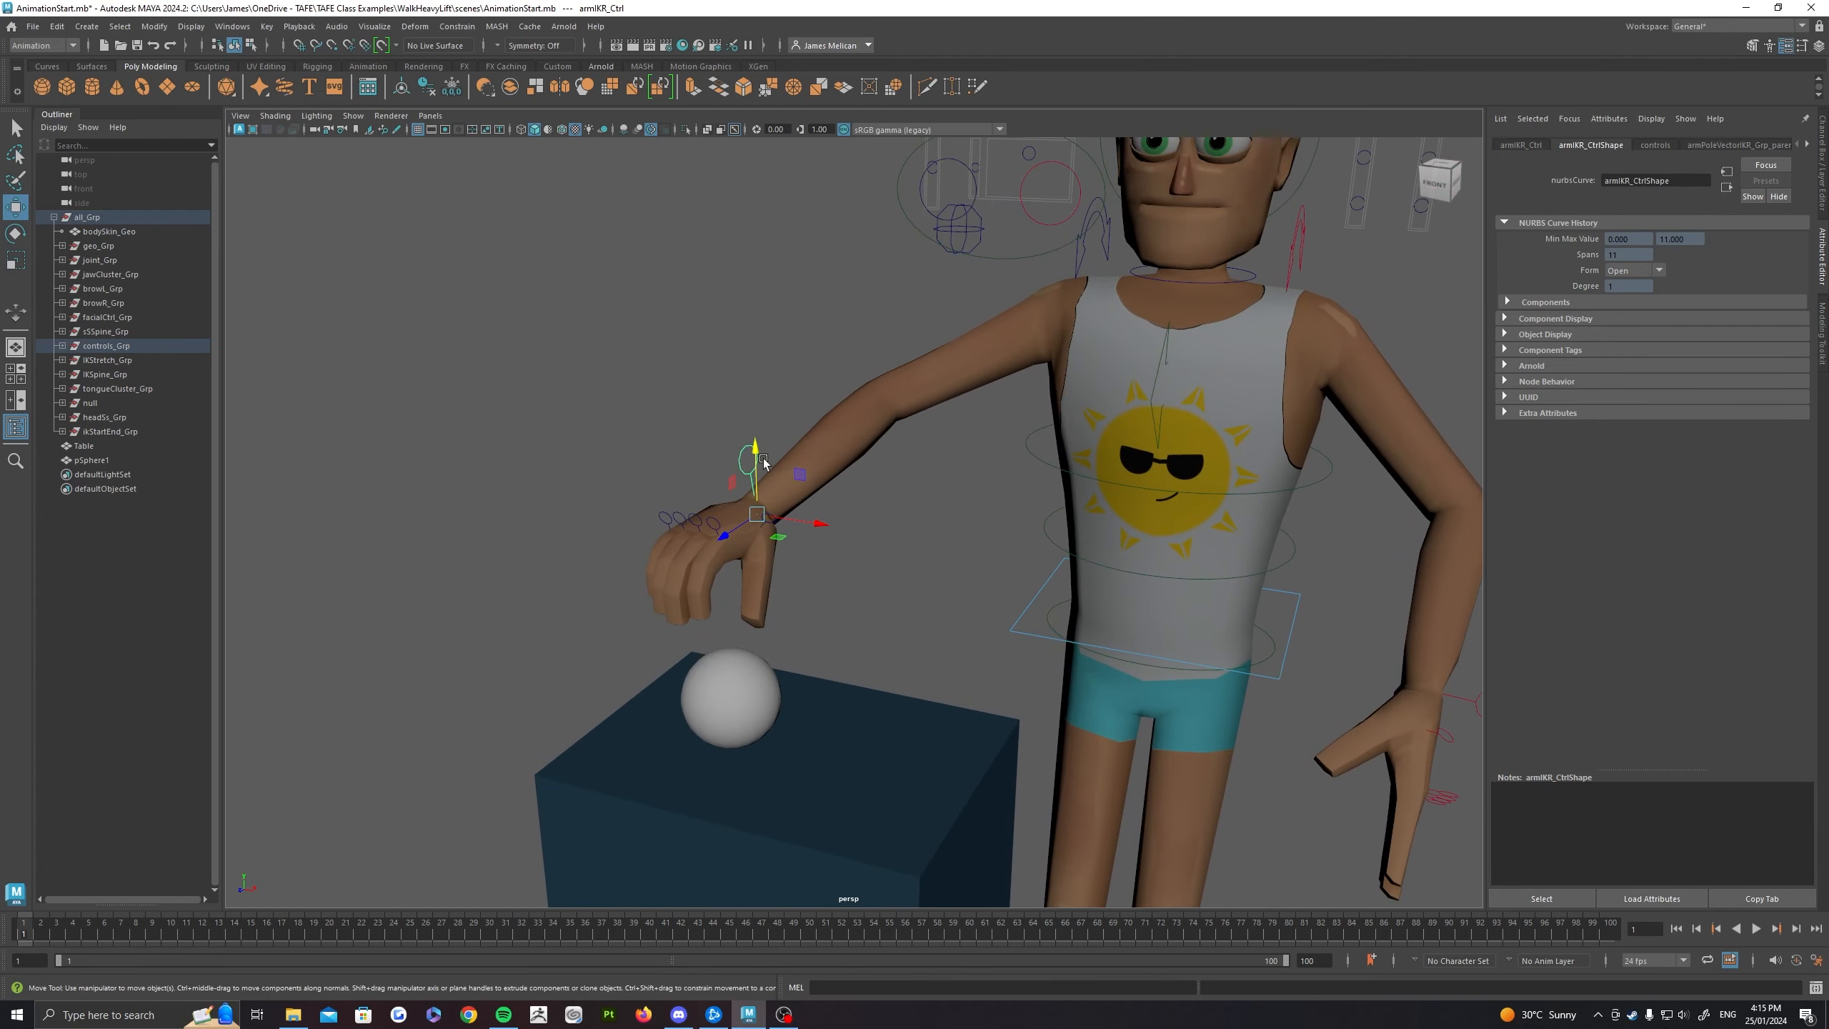
alt+drag(826, 504, 922, 573)
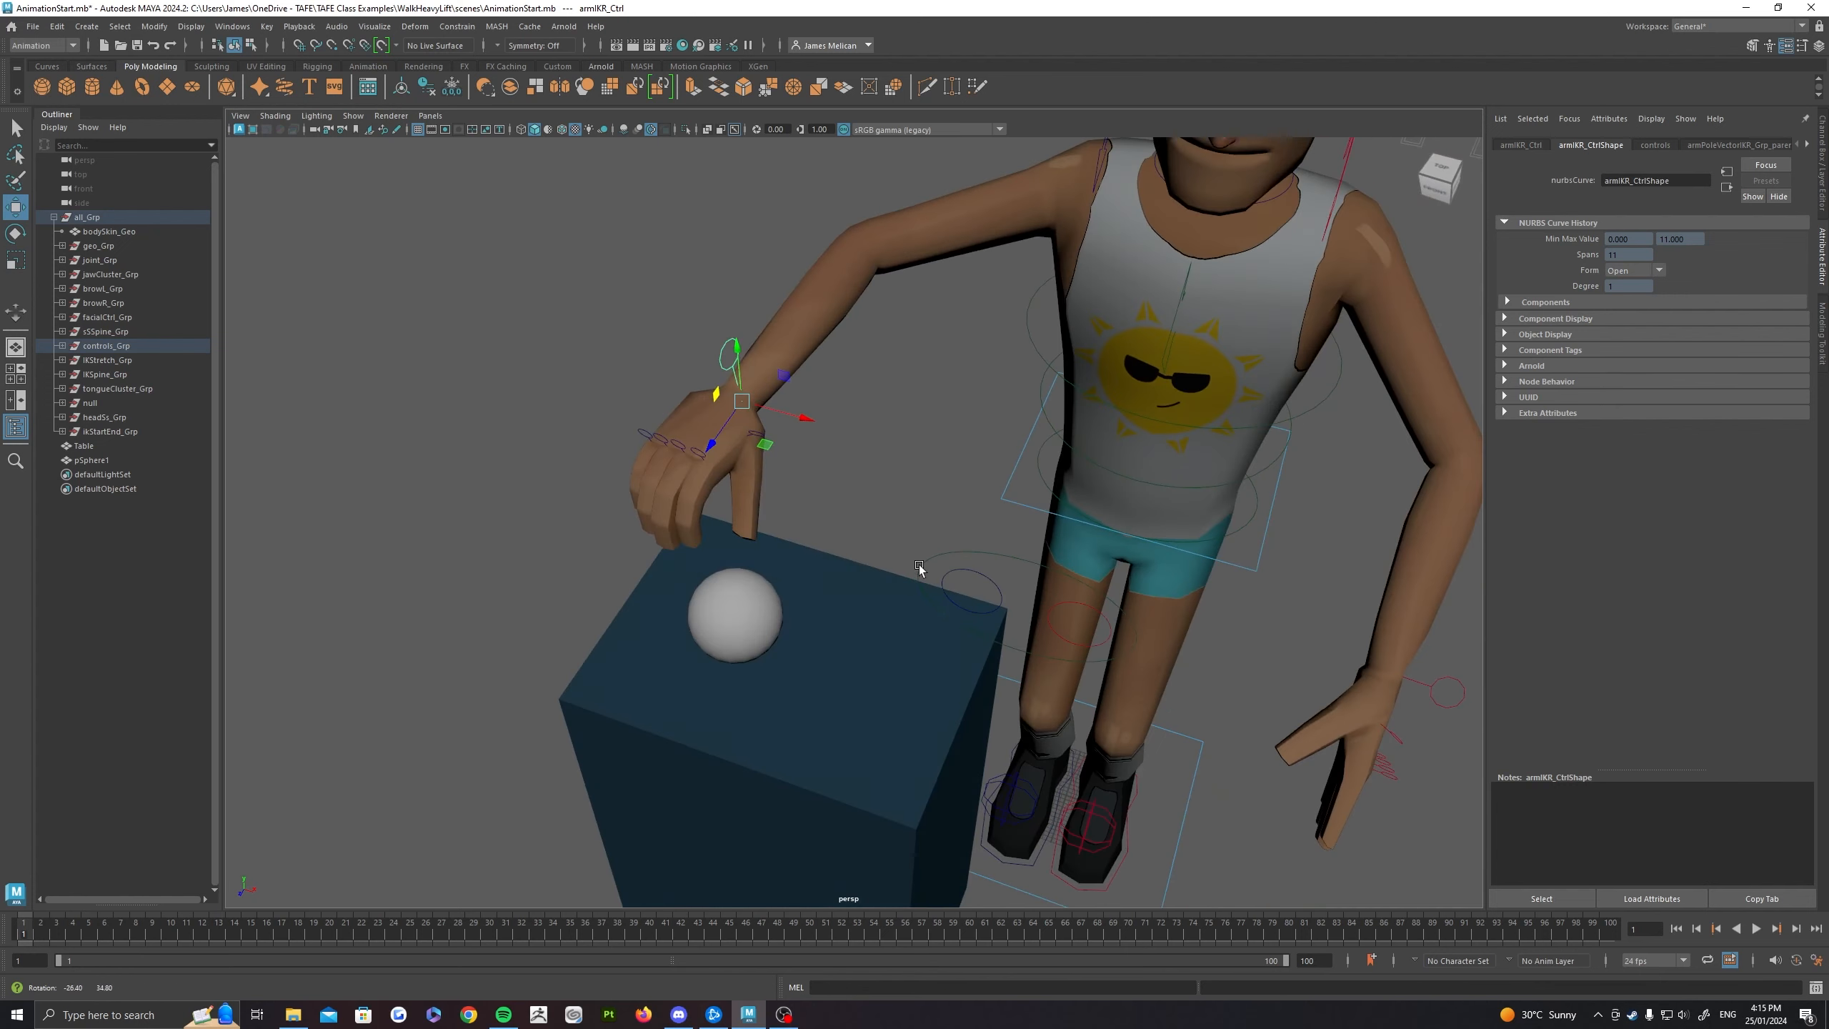
mouse_move(762, 444)
mouse_down()
mouse_move(634, 358)
mouse_move(807, 436)
mouse_move(796, 369)
mouse_move(762, 427)
mouse_up()
alt+drag(762, 428, 666, 385)
alt+middle_drag(654, 381, 744, 319)
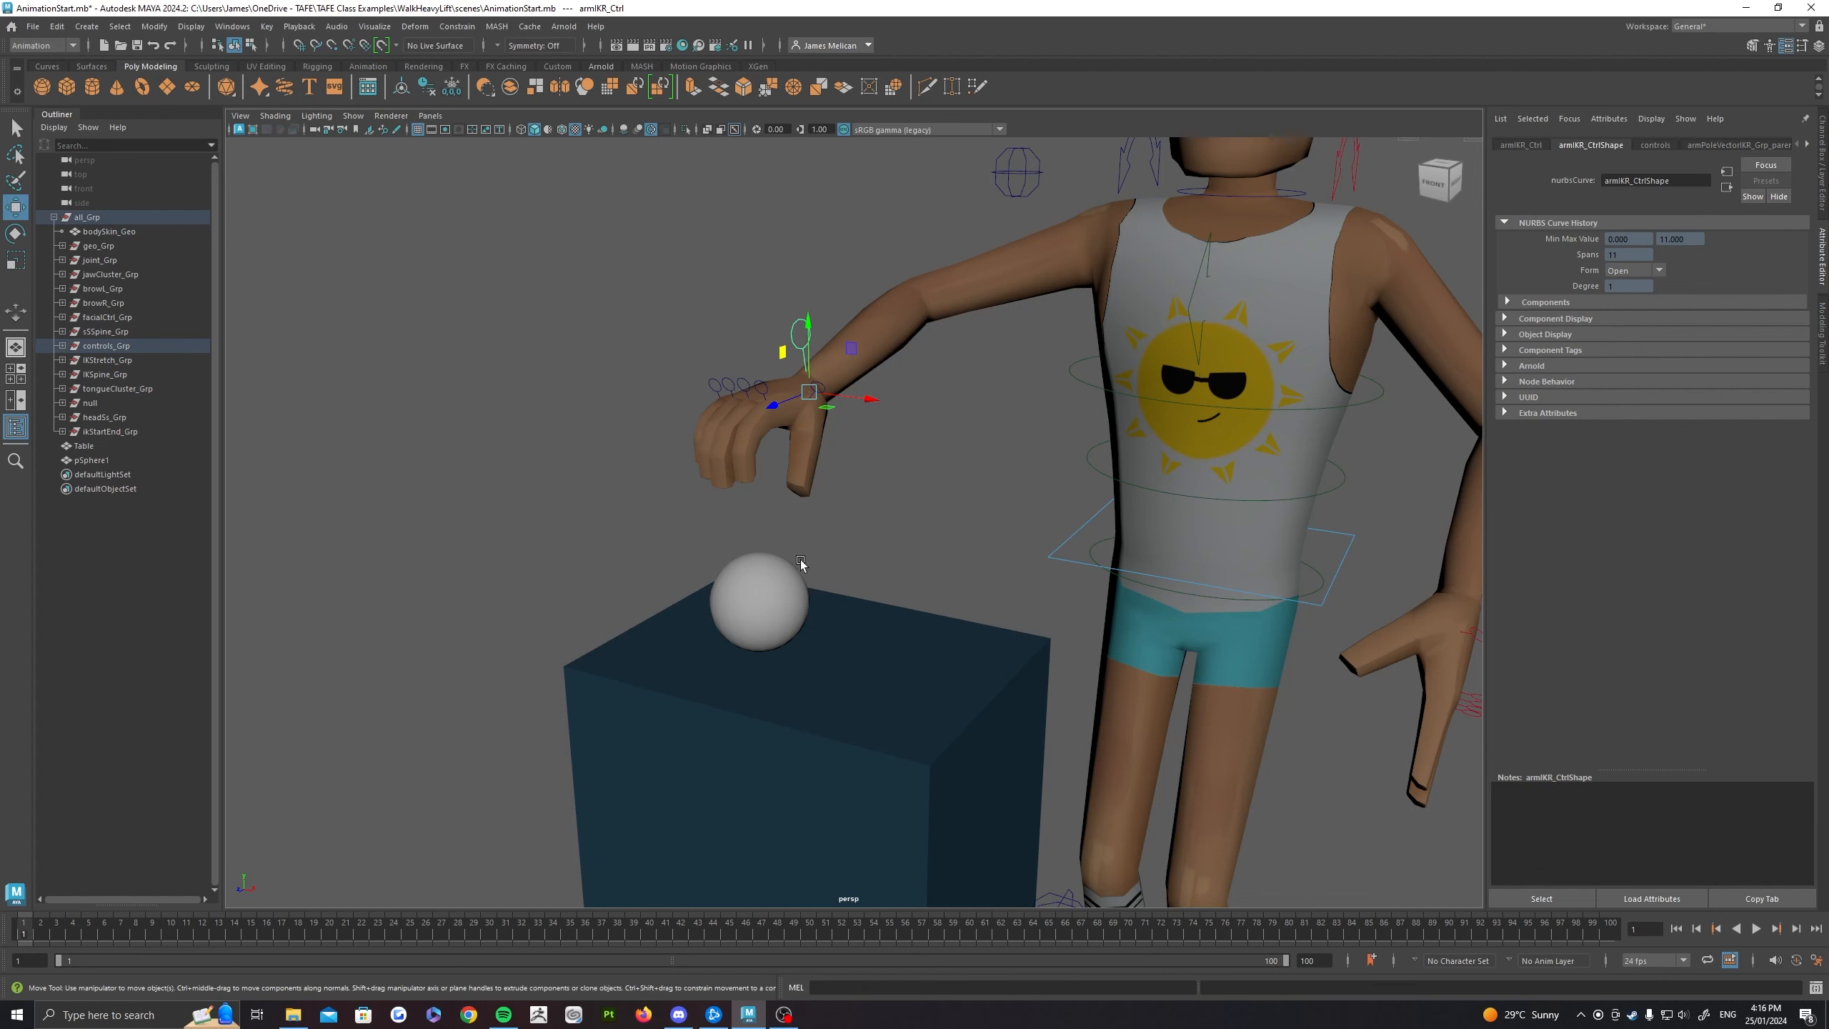
alt+drag(801, 561, 883, 510)
alt+middle_drag(809, 538, 931, 558)
alt+right_drag(932, 558, 810, 530)
alt+drag(811, 530, 789, 512)
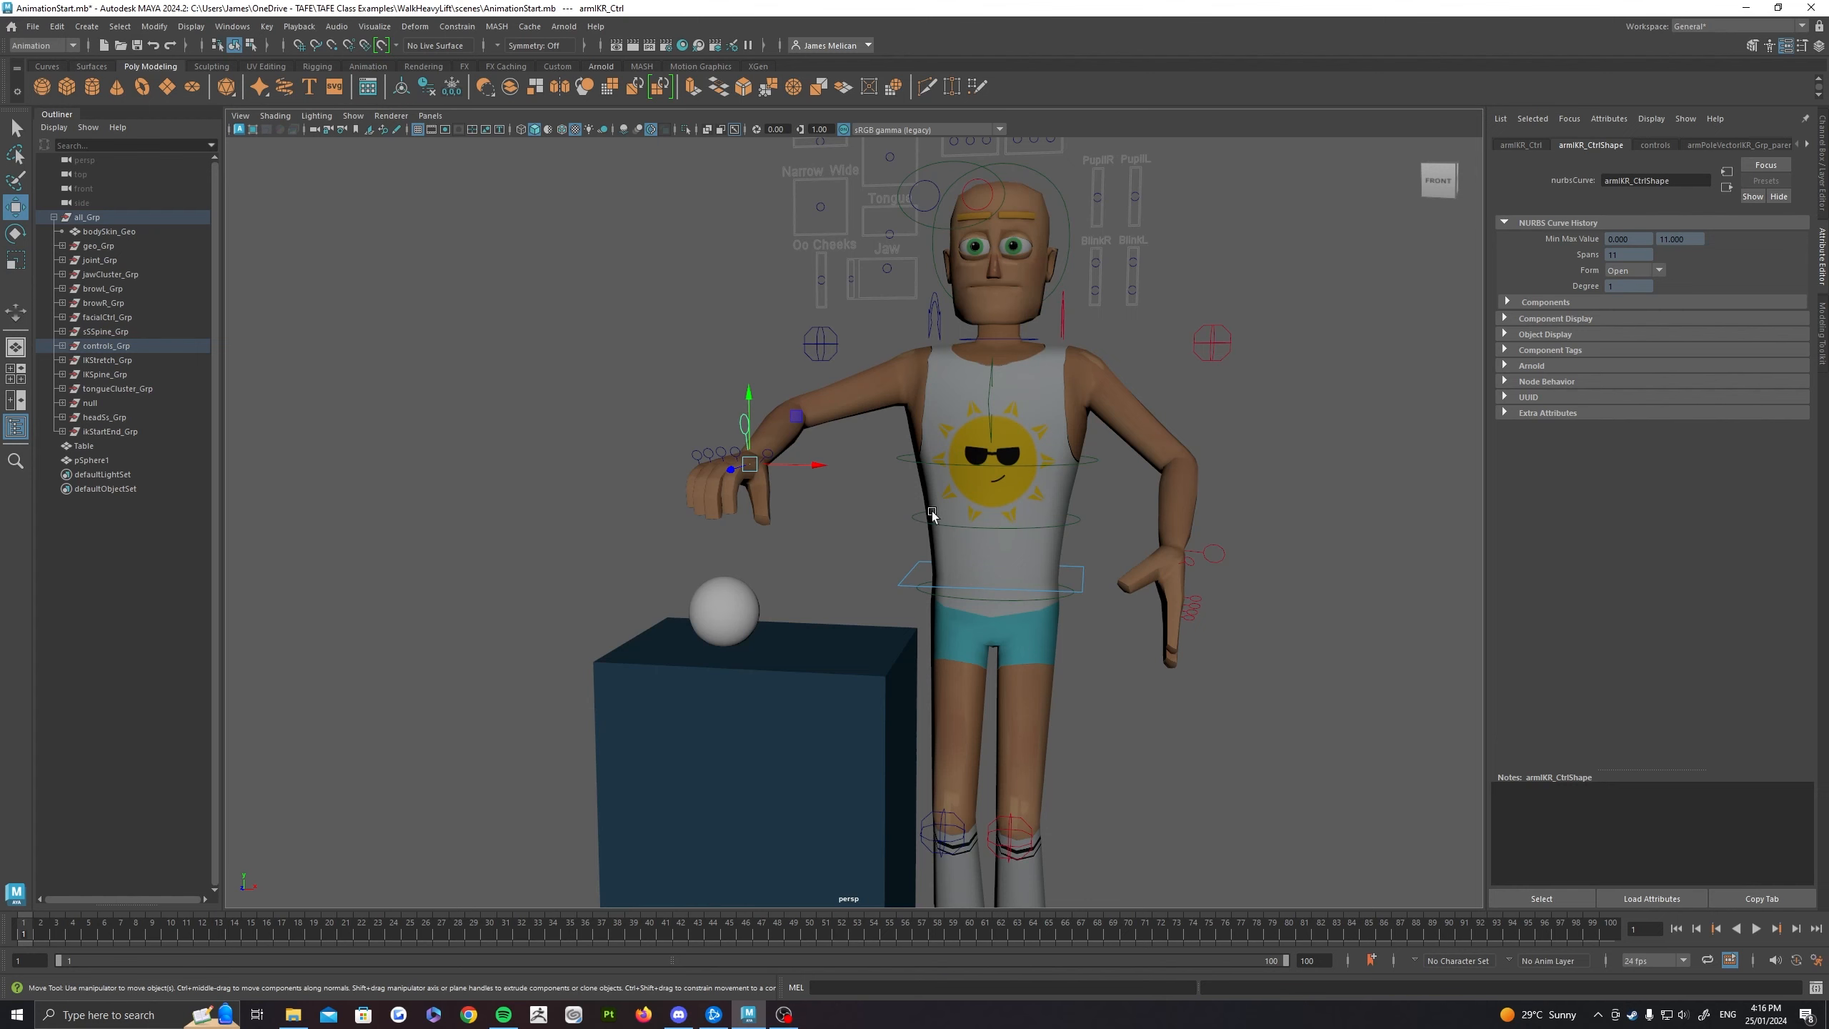
alt+drag(931, 515, 865, 526)
alt+middle_drag(828, 546, 881, 475)
alt+right_drag(881, 475, 950, 472)
alt+drag(950, 472, 824, 487)
alt+middle_drag(893, 472, 818, 536)
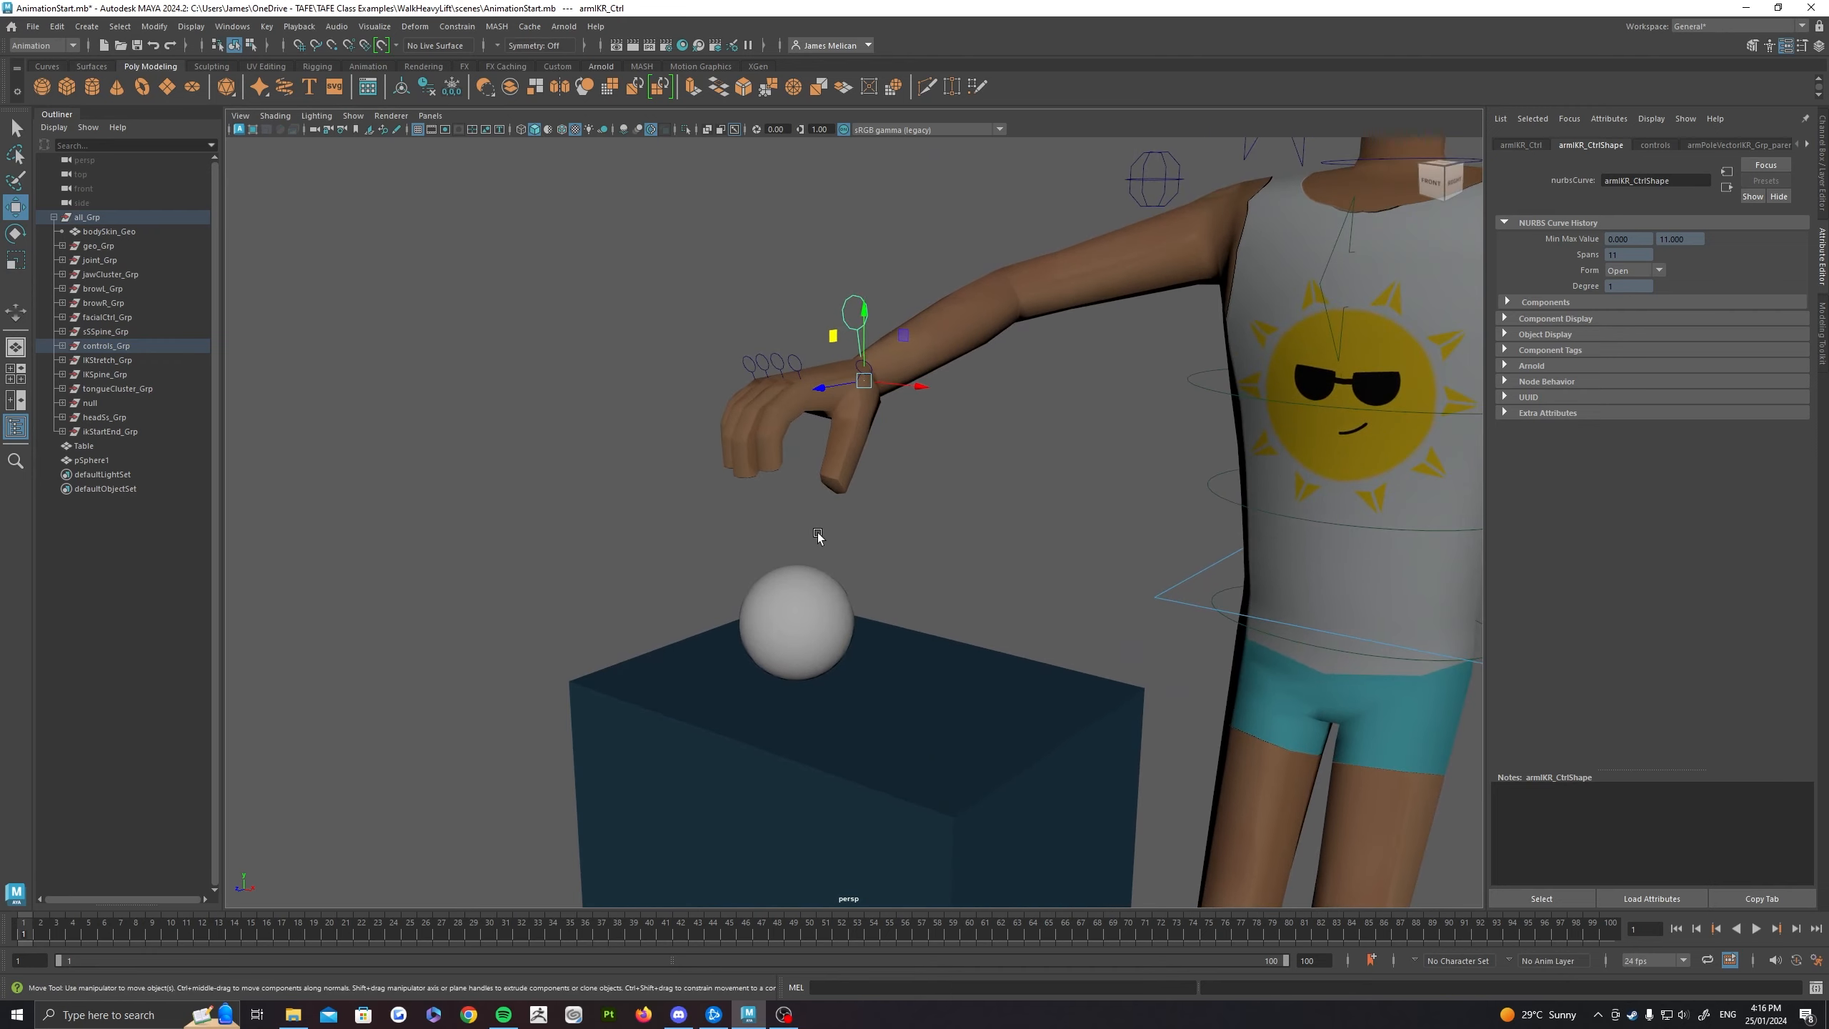
alt+drag(817, 537, 829, 425)
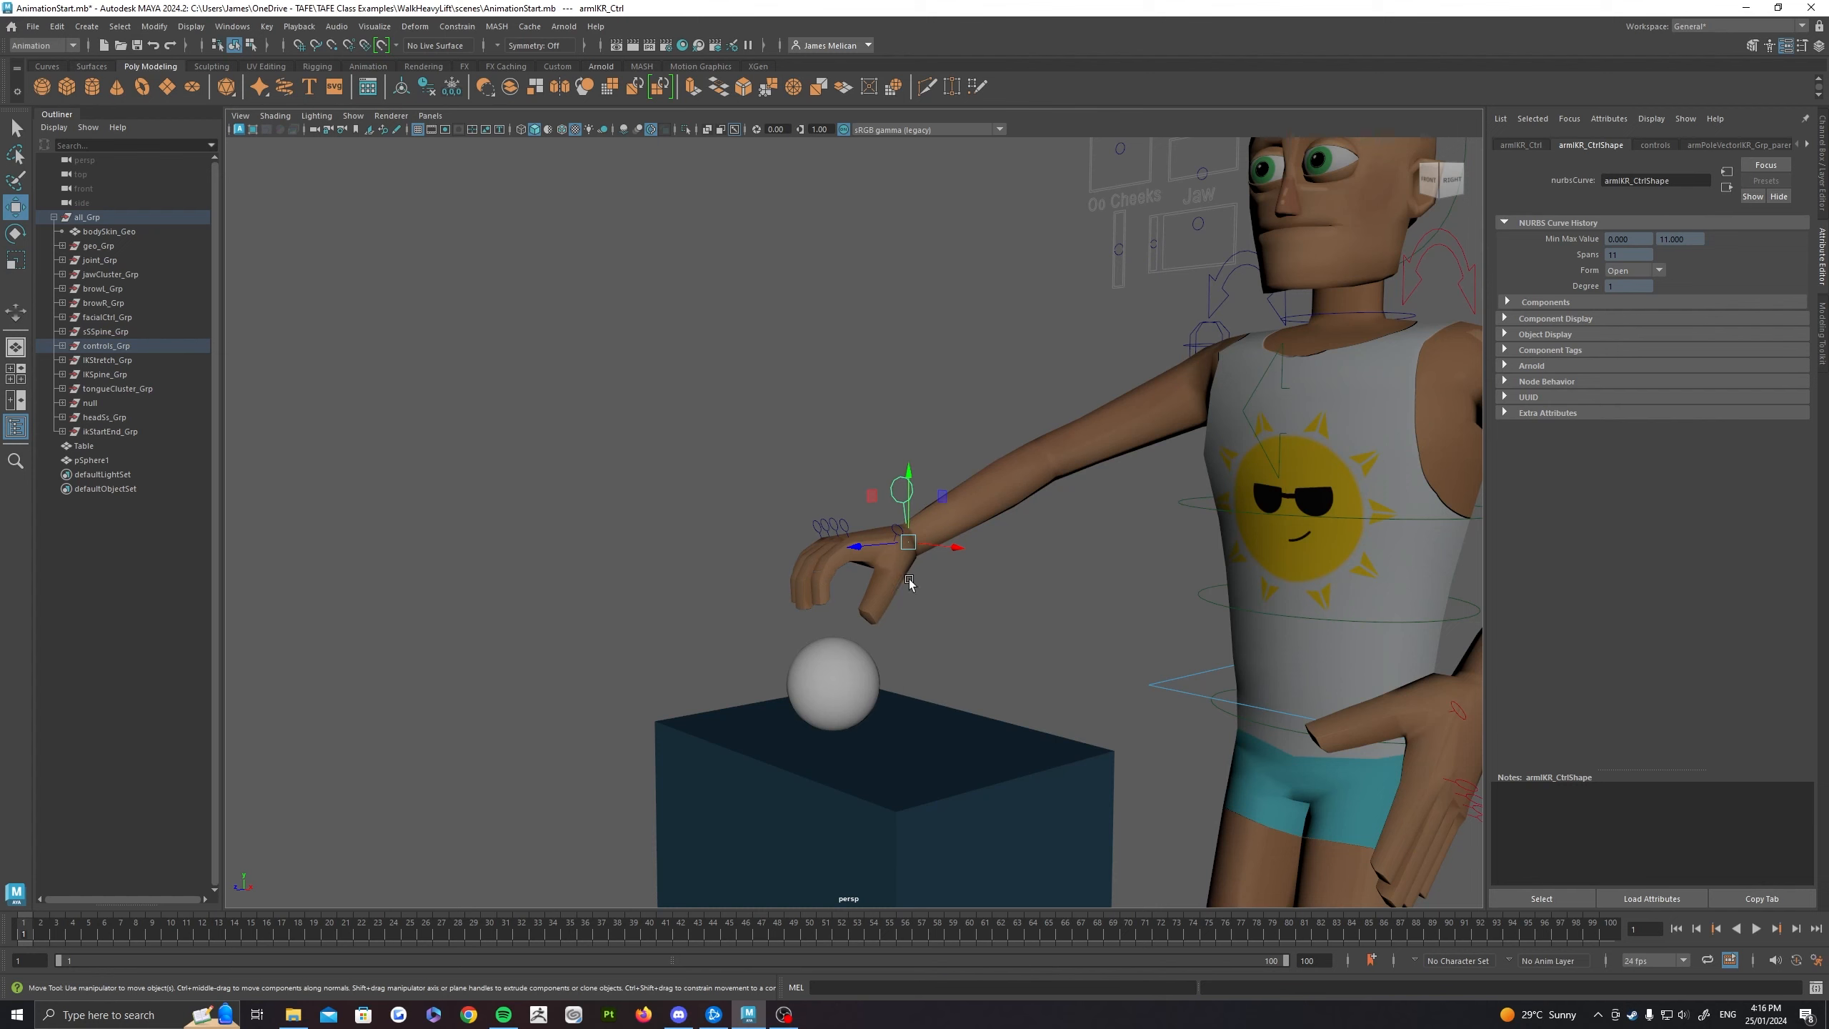
Step: Key all channels of the right hand's IK control at frame 1 and display its channel values
alt+drag(953, 611, 914, 549)
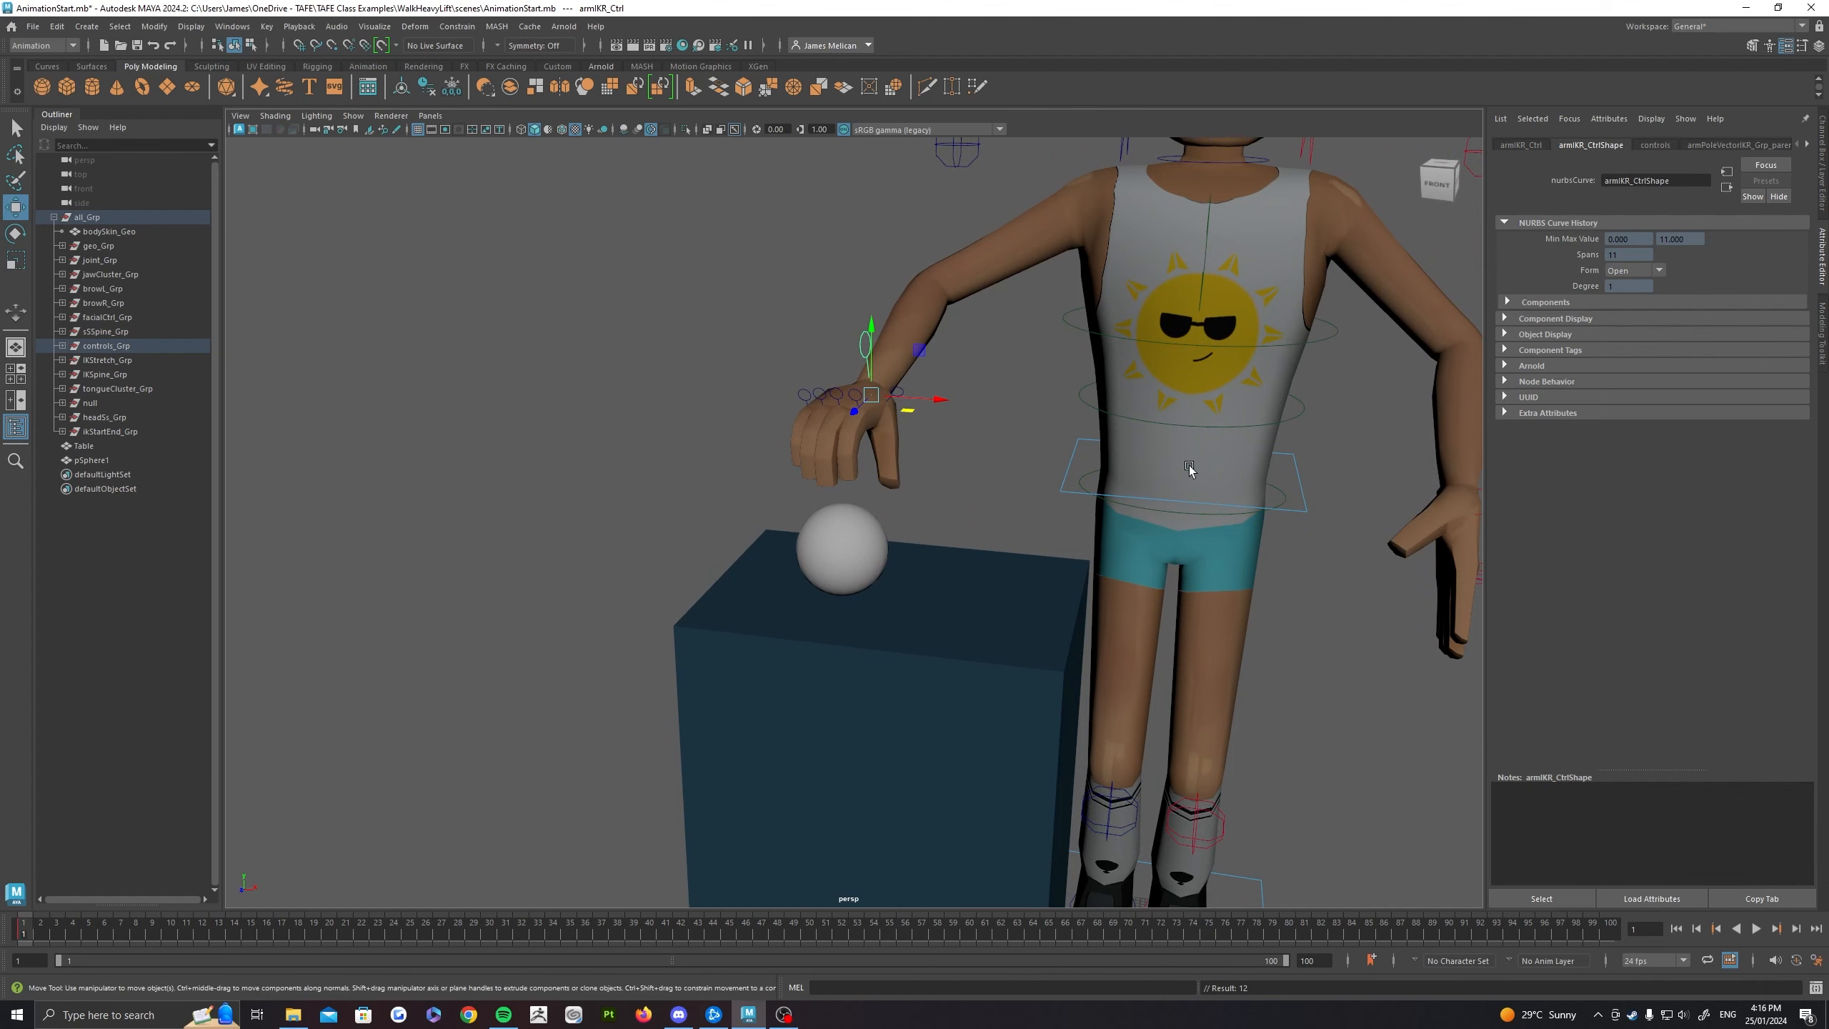
alt+middle_drag(905, 415, 865, 460)
alt+drag(823, 416, 933, 419)
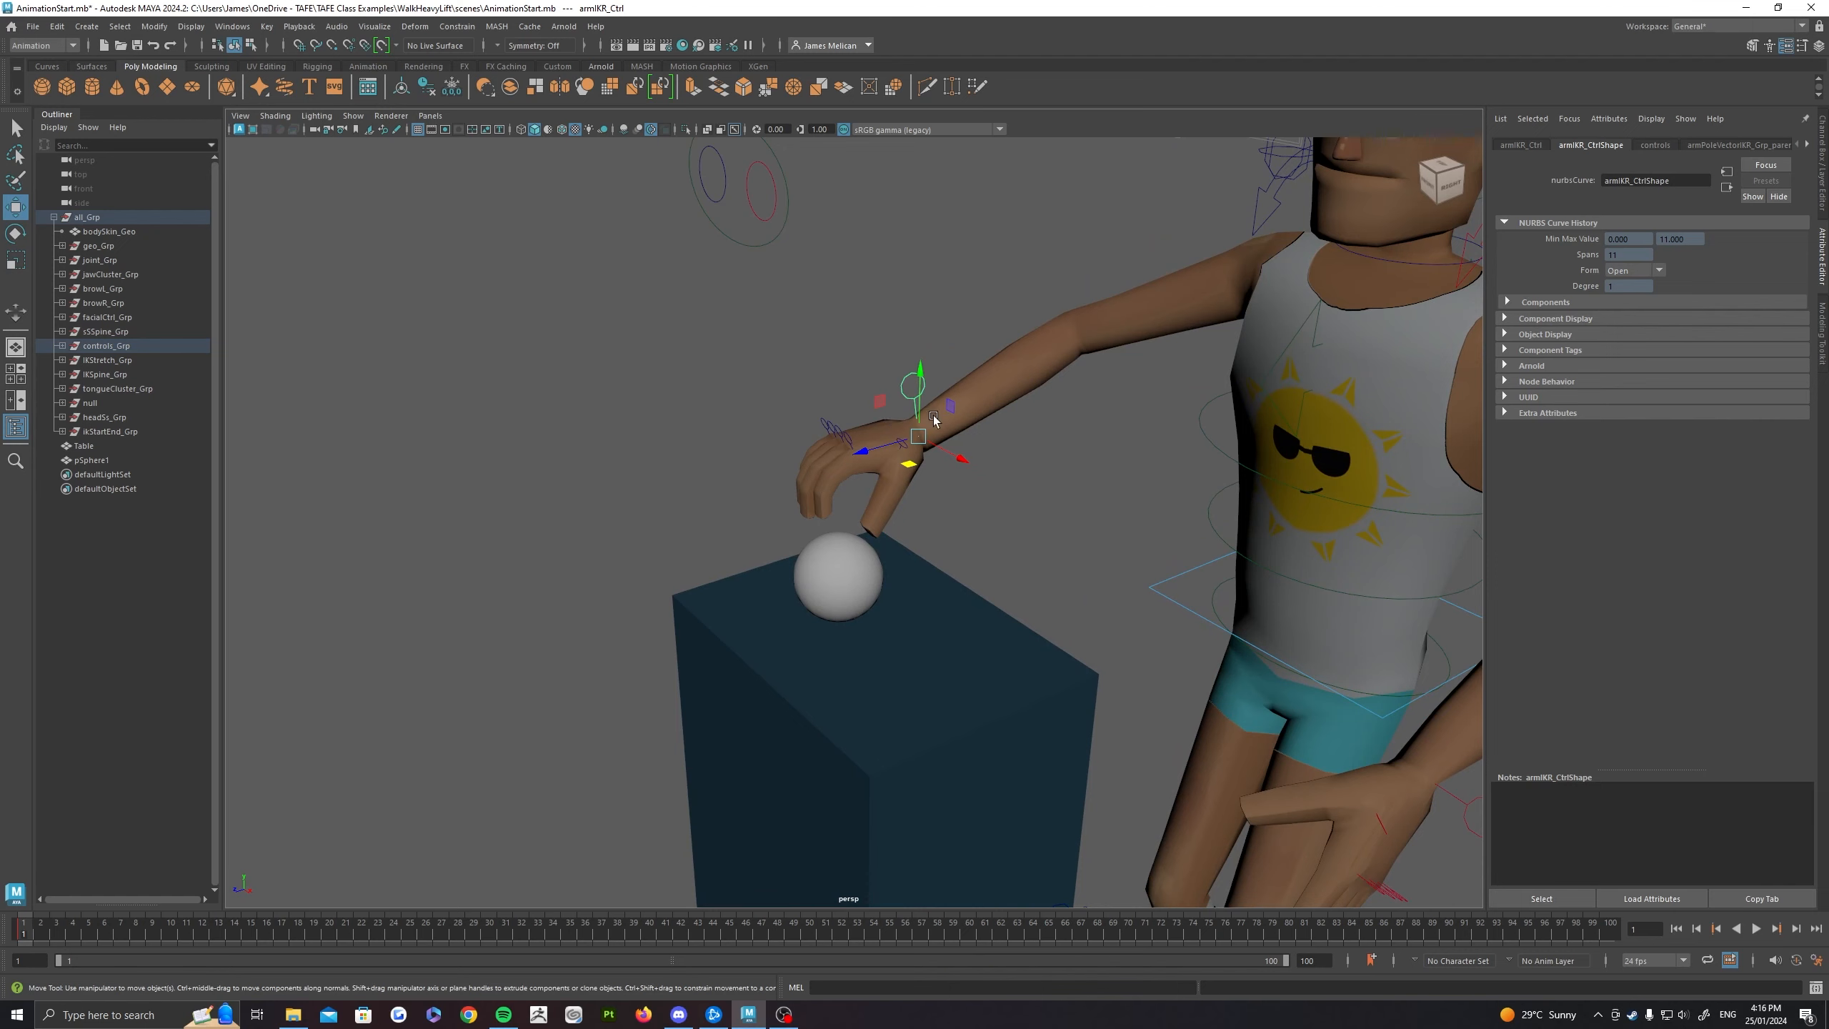
click(1822, 162)
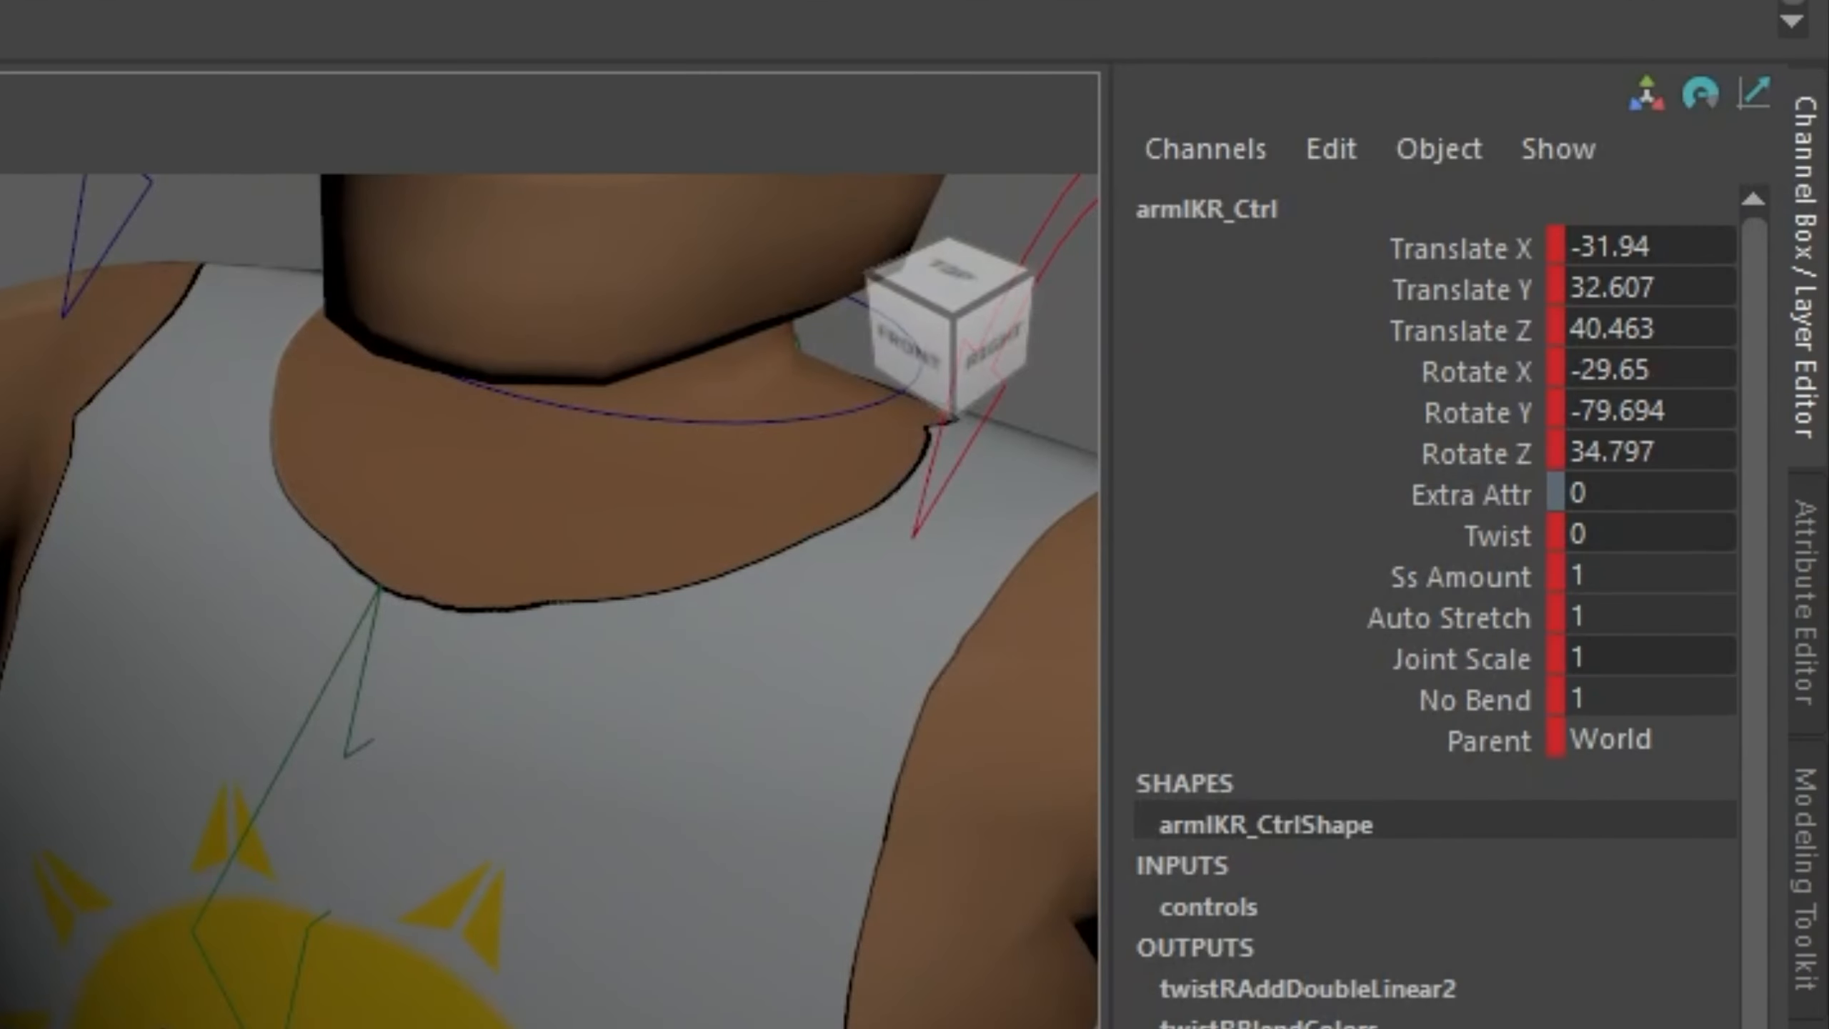
Step: At frame 10, lower the right hand's IK control until the hand wraps around the ball, and key it
click(170, 929)
alt+drag(666, 685, 883, 556)
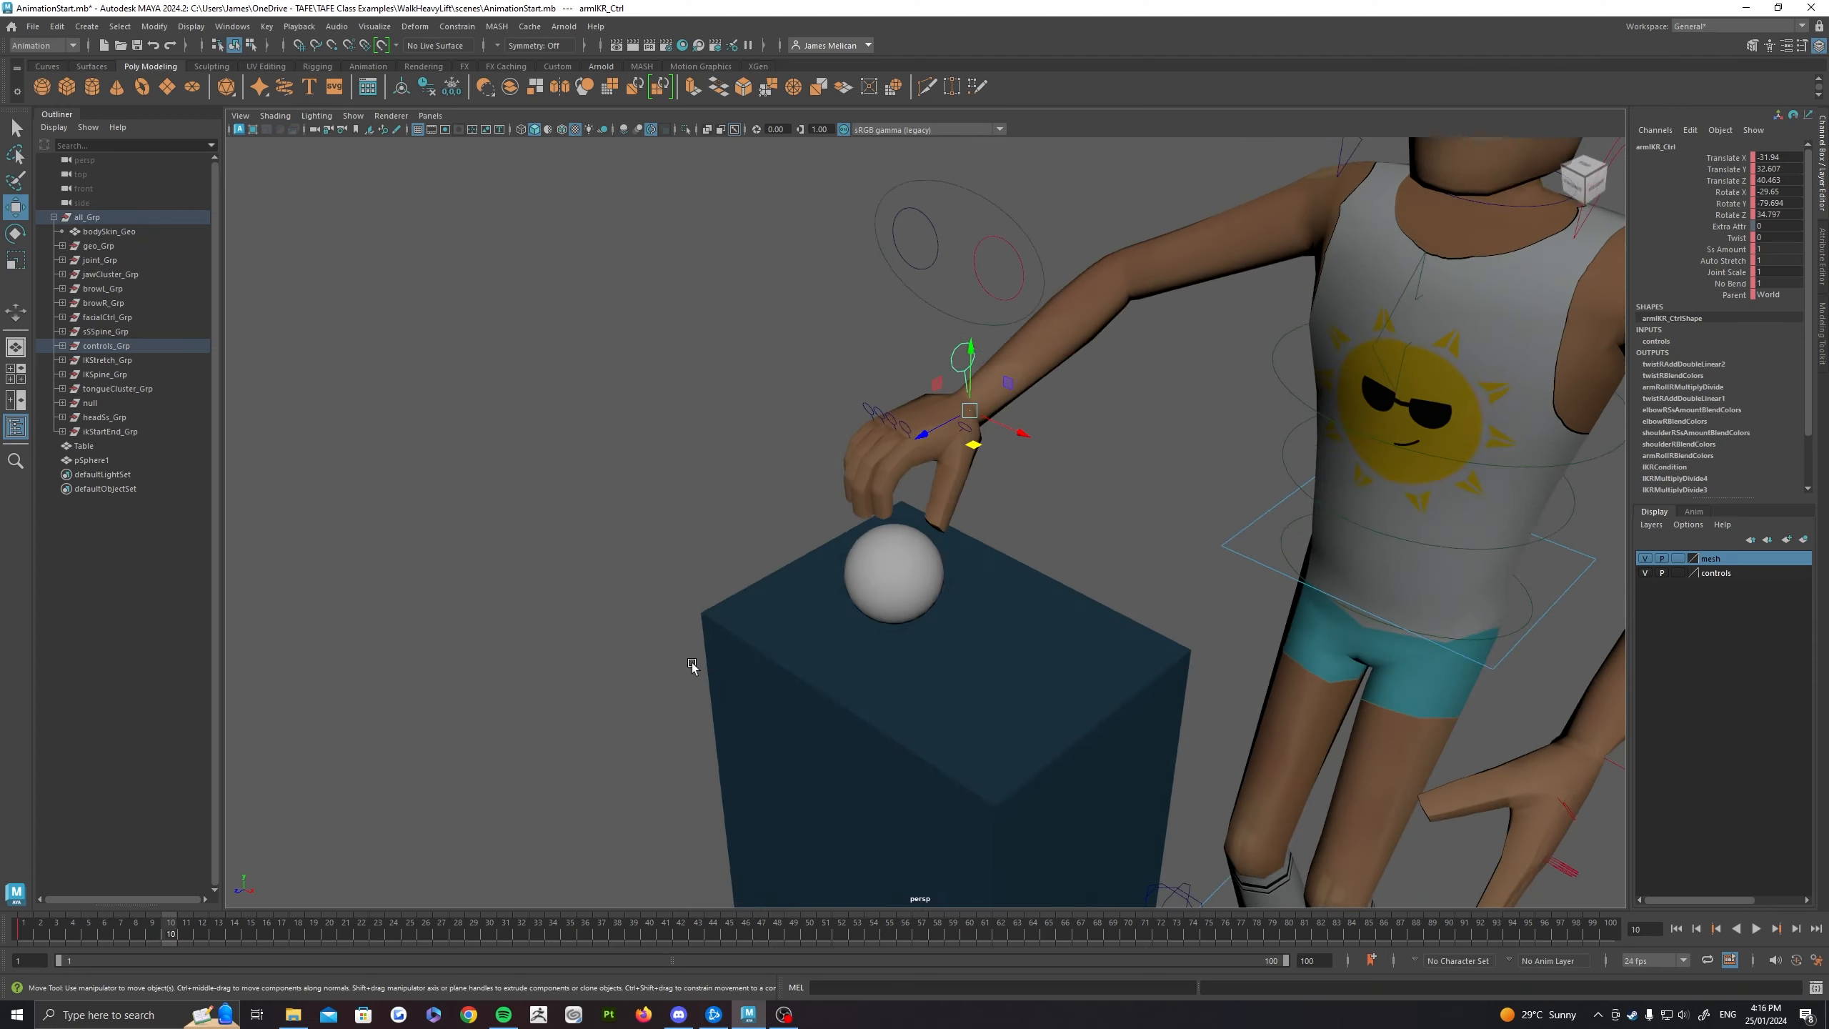
scroll(875, 567, up, 3)
alt+drag(763, 606, 792, 563)
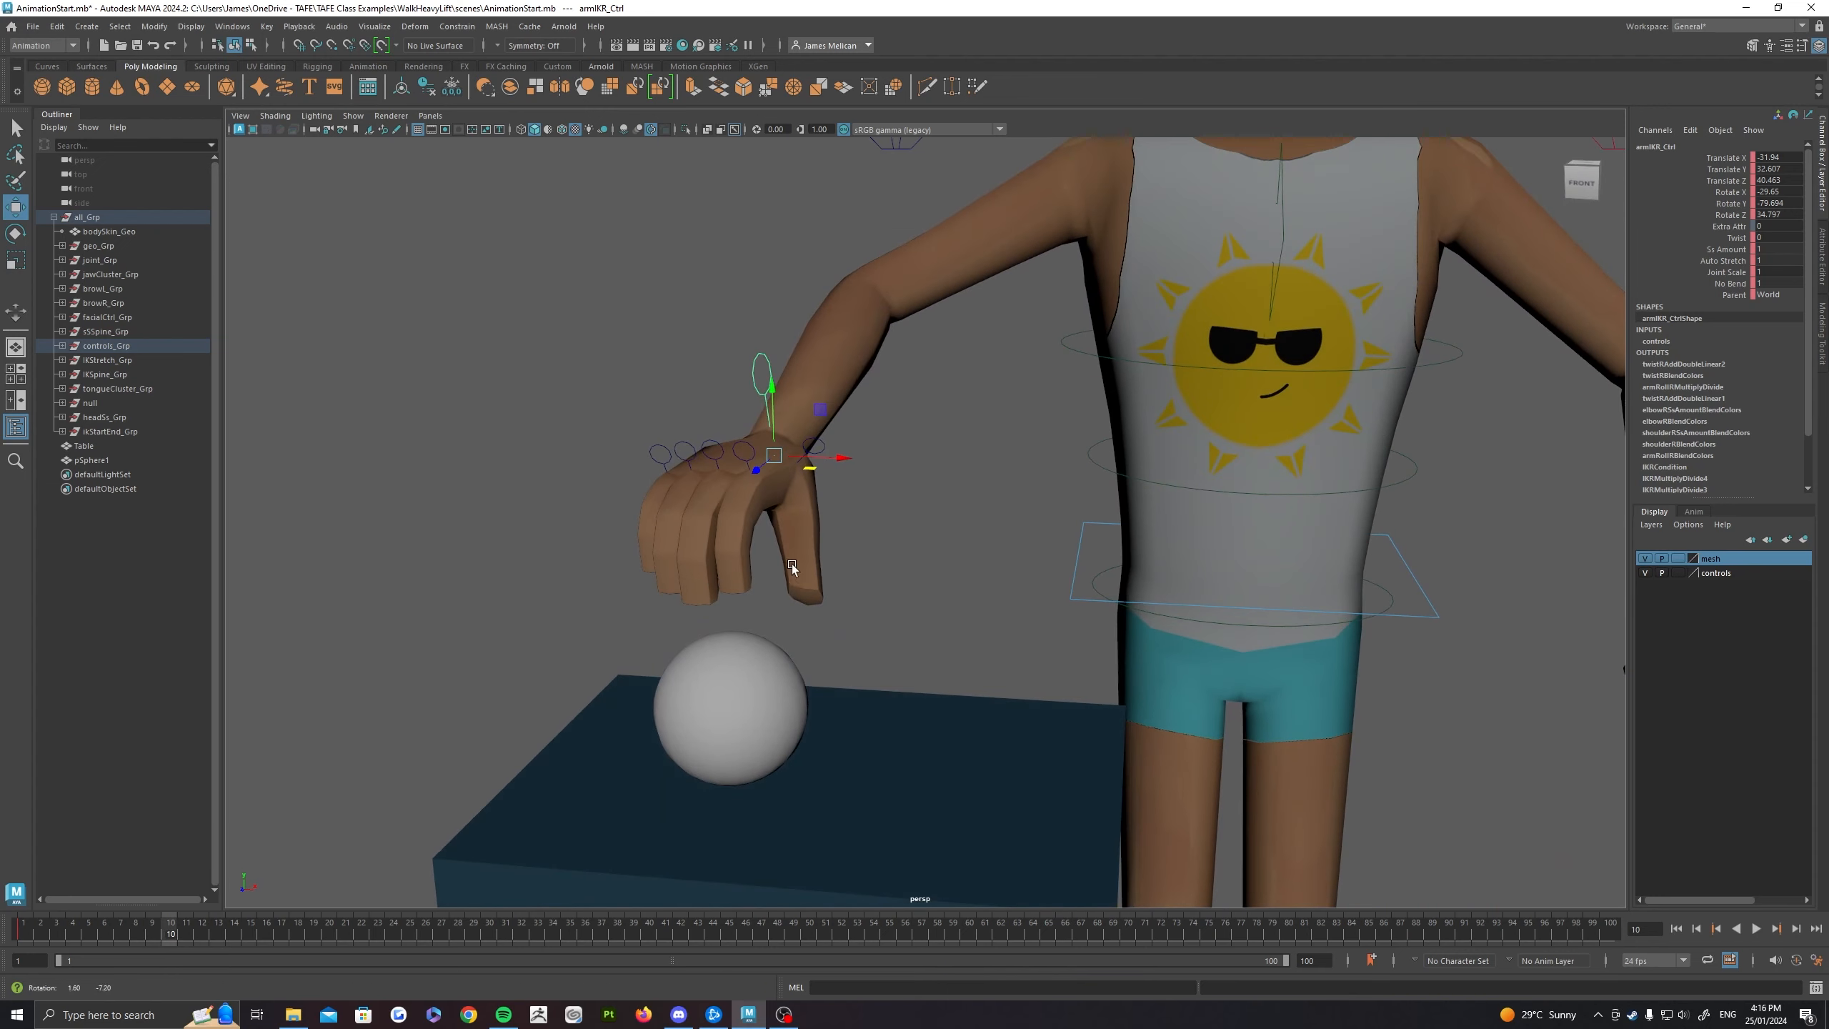
alt+middle_drag(792, 564, 870, 532)
alt+drag(771, 566, 729, 568)
alt+drag(915, 401, 767, 717)
alt+drag(903, 614, 799, 657)
alt+right_drag(799, 657, 895, 661)
alt+middle_drag(895, 661, 873, 592)
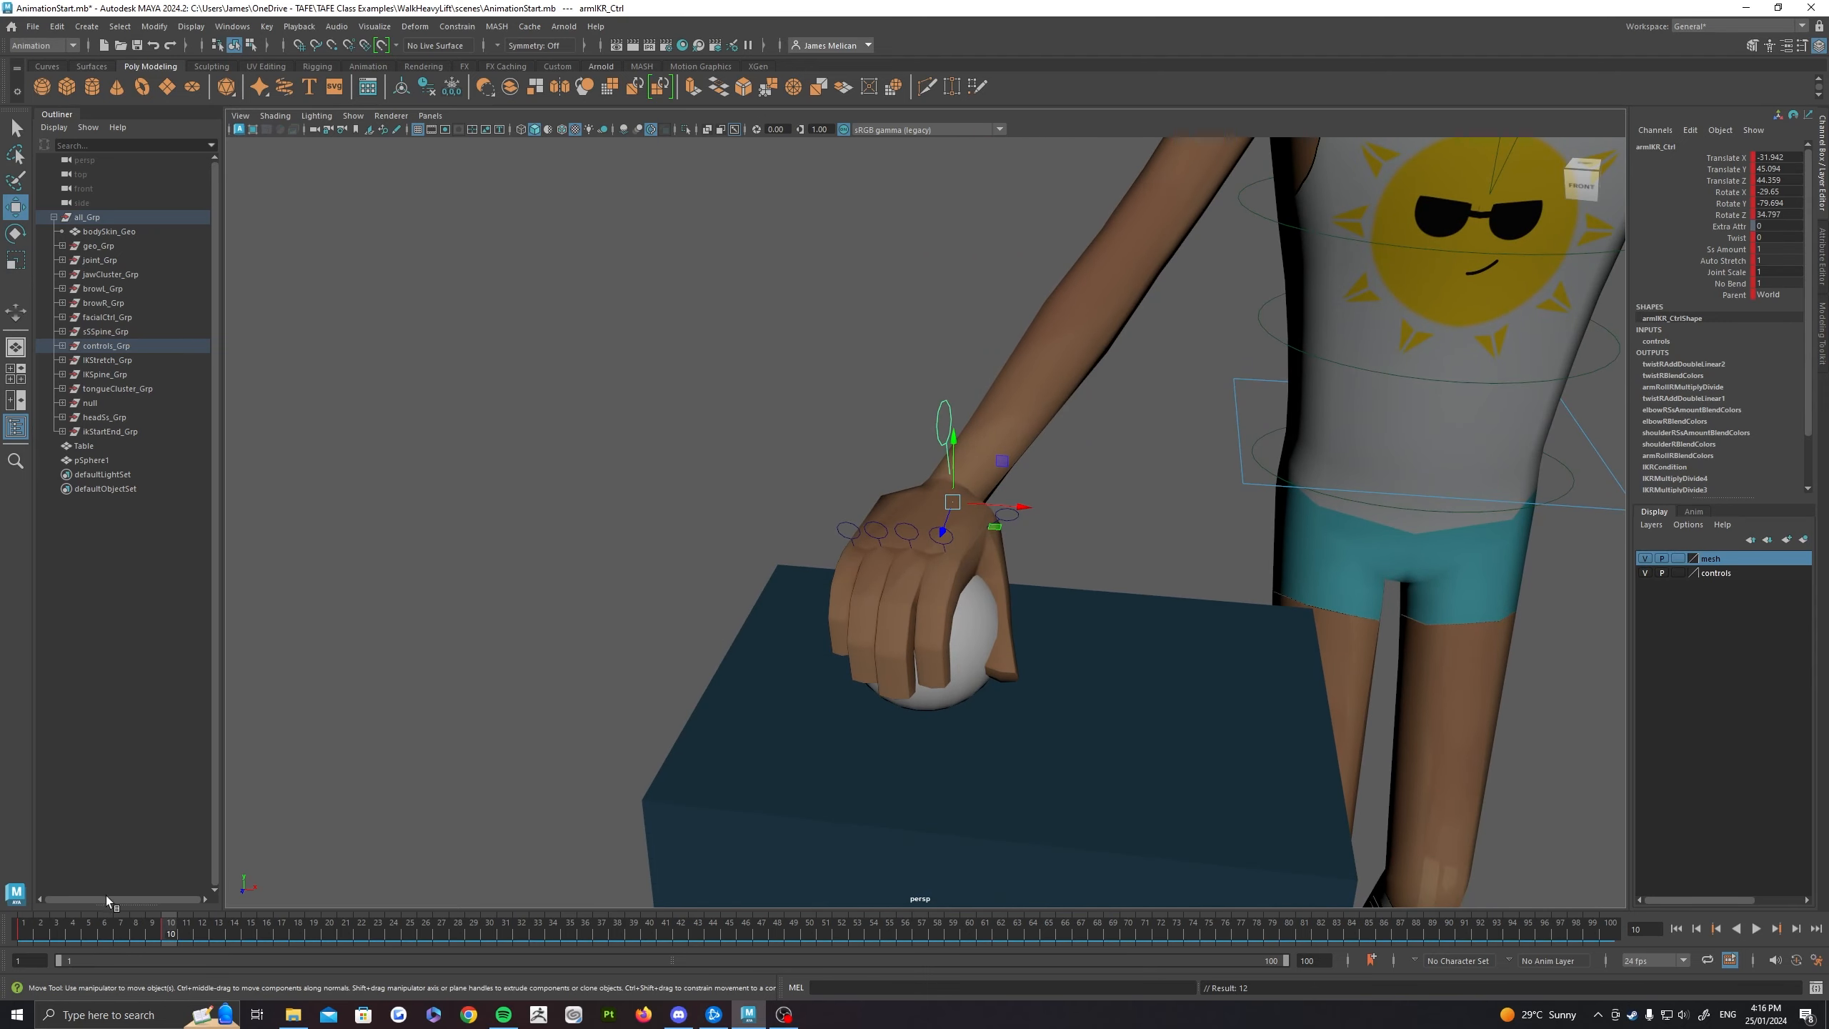
Step: Scrub between frames 1 and 10 to check the hand's reach to the ball, ending on frame 10
mouse_move(172, 931)
mouse_down()
mouse_move(40, 931)
mouse_move(173, 929)
mouse_up()
drag(172, 940, 23, 933)
alt+drag(993, 574, 1088, 421)
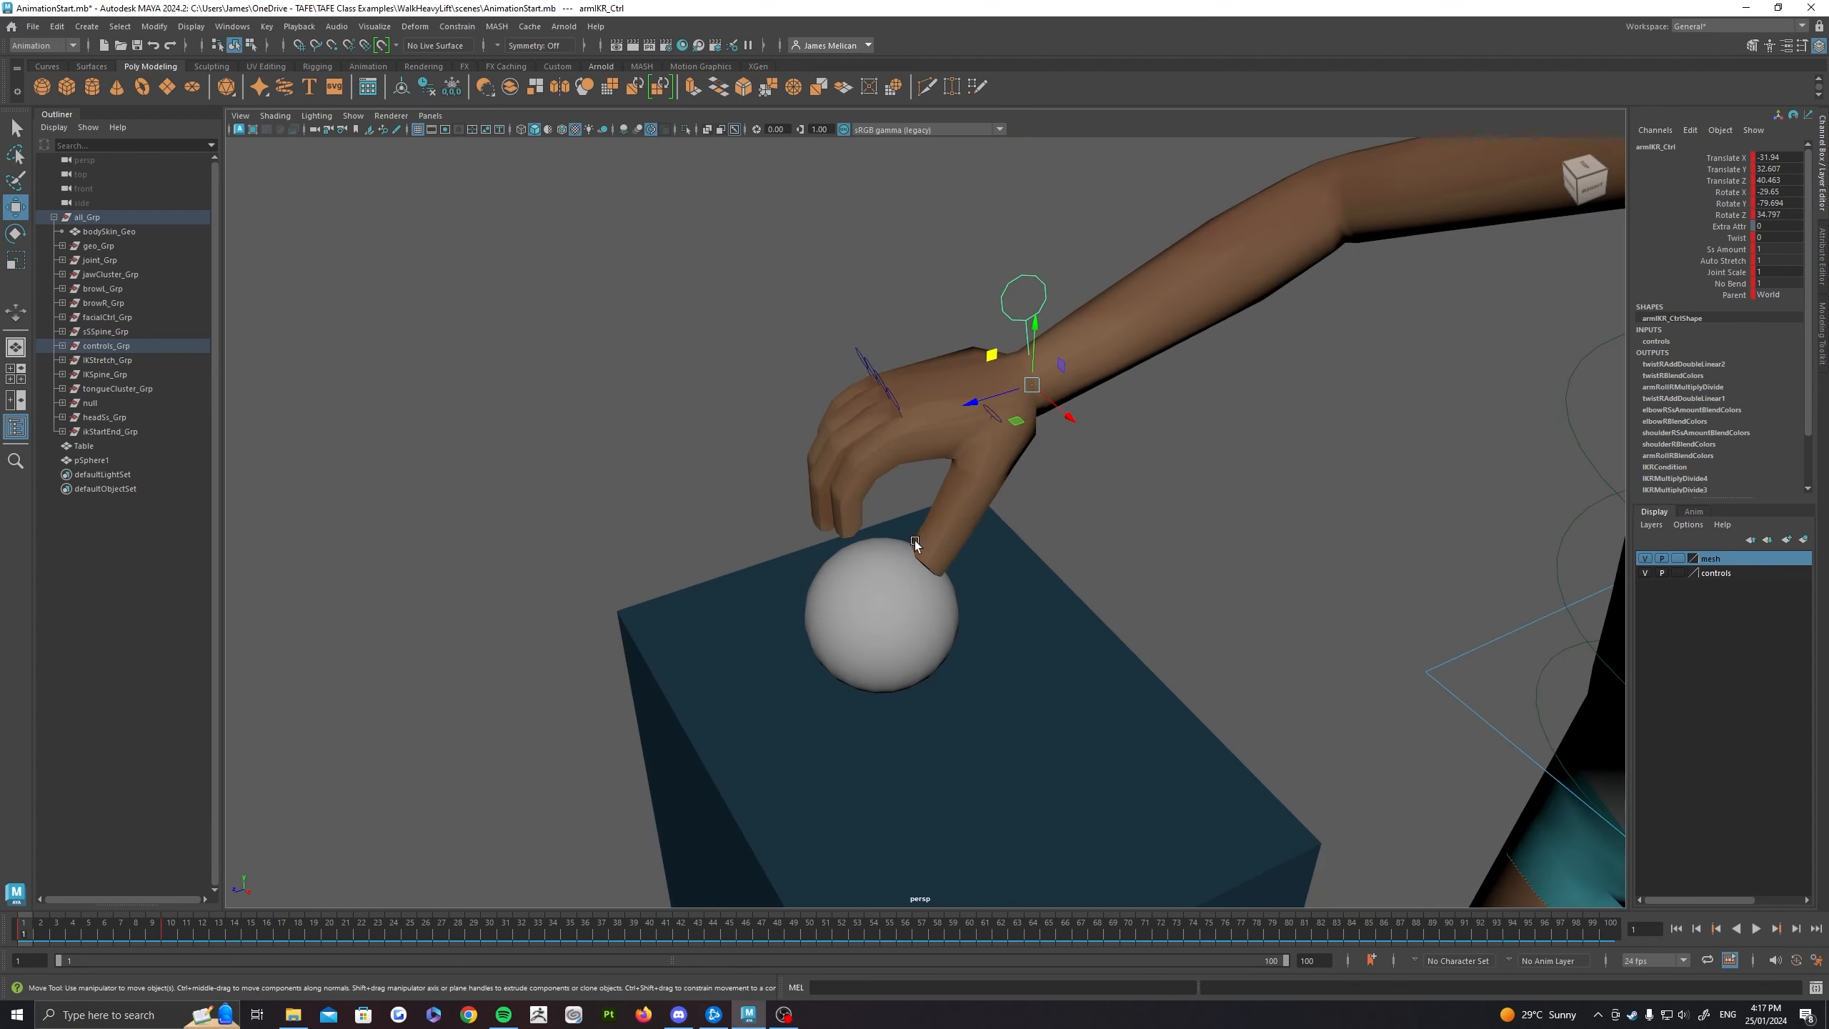
drag(157, 929, 171, 938)
alt+drag(706, 735, 771, 686)
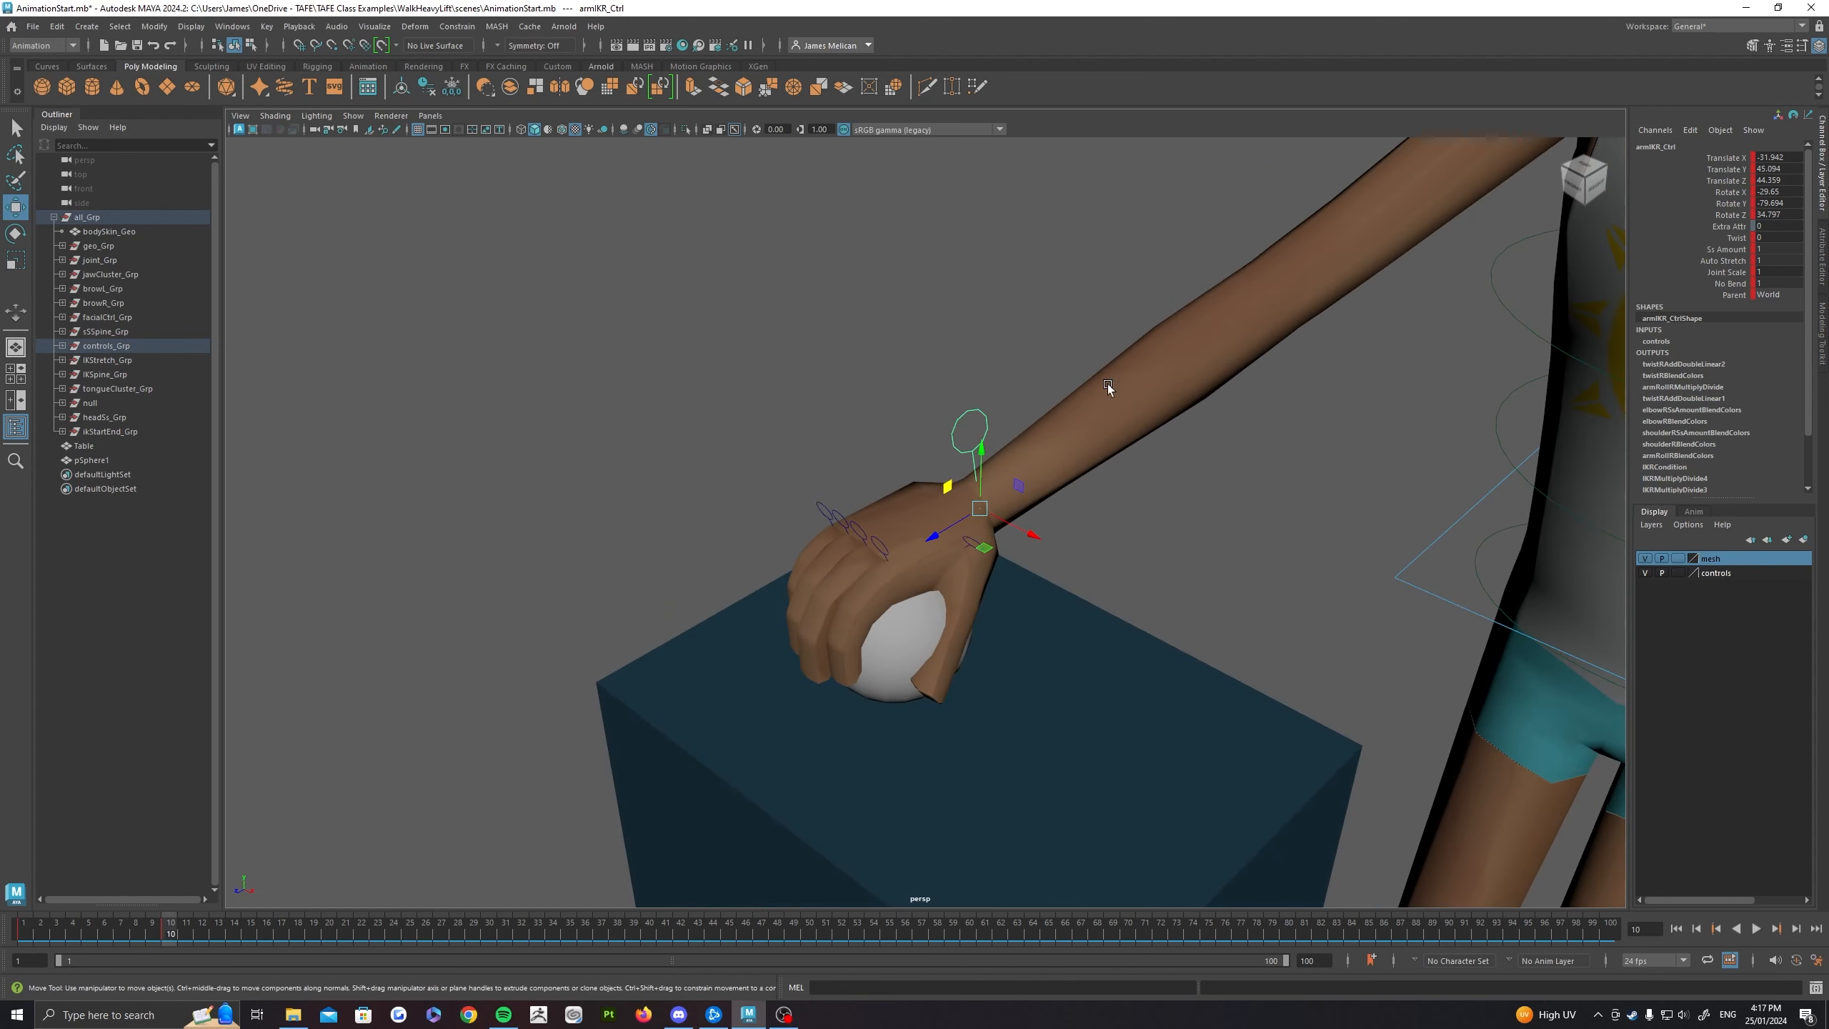
mouse_move(852, 587)
alt+mouse_down()
mouse_move(996, 596)
mouse_move(710, 529)
mouse_move(894, 572)
mouse_move(830, 574)
alt+mouse_up()
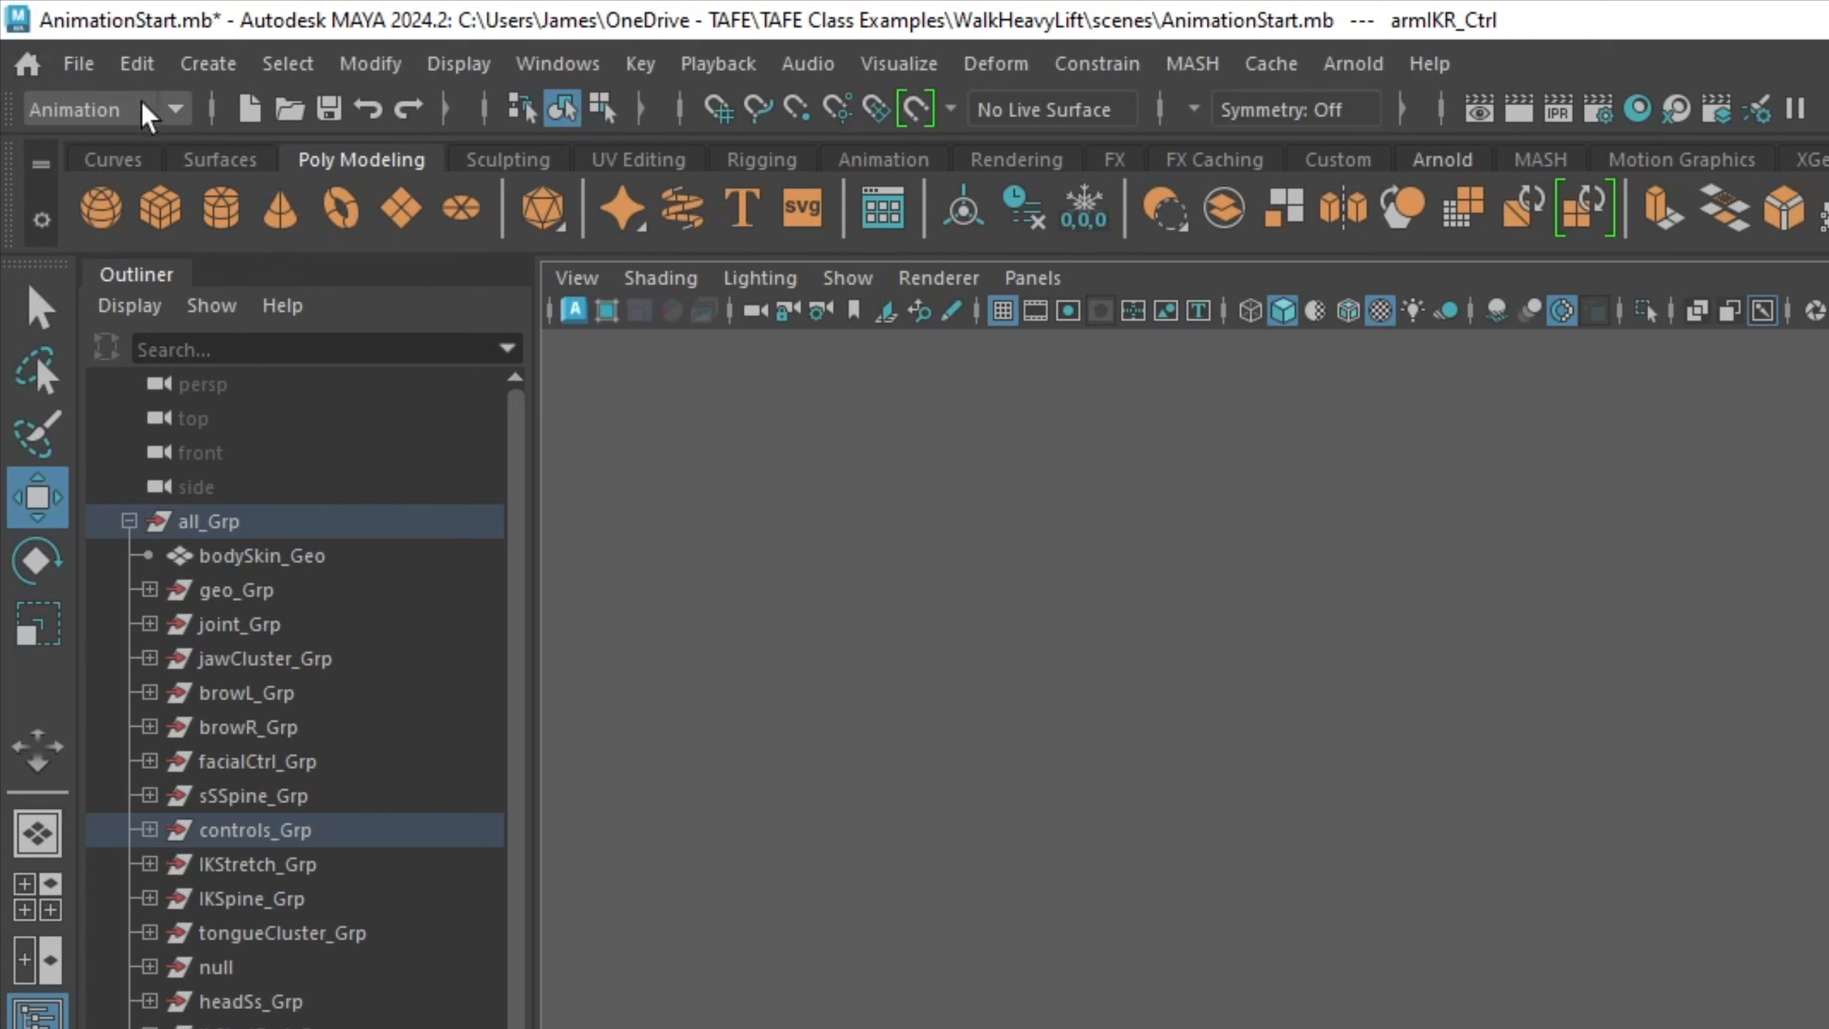
Step: Compare the Modeling and Rigging menu sets, return to Animation, and review the available constraint types
click(54, 115)
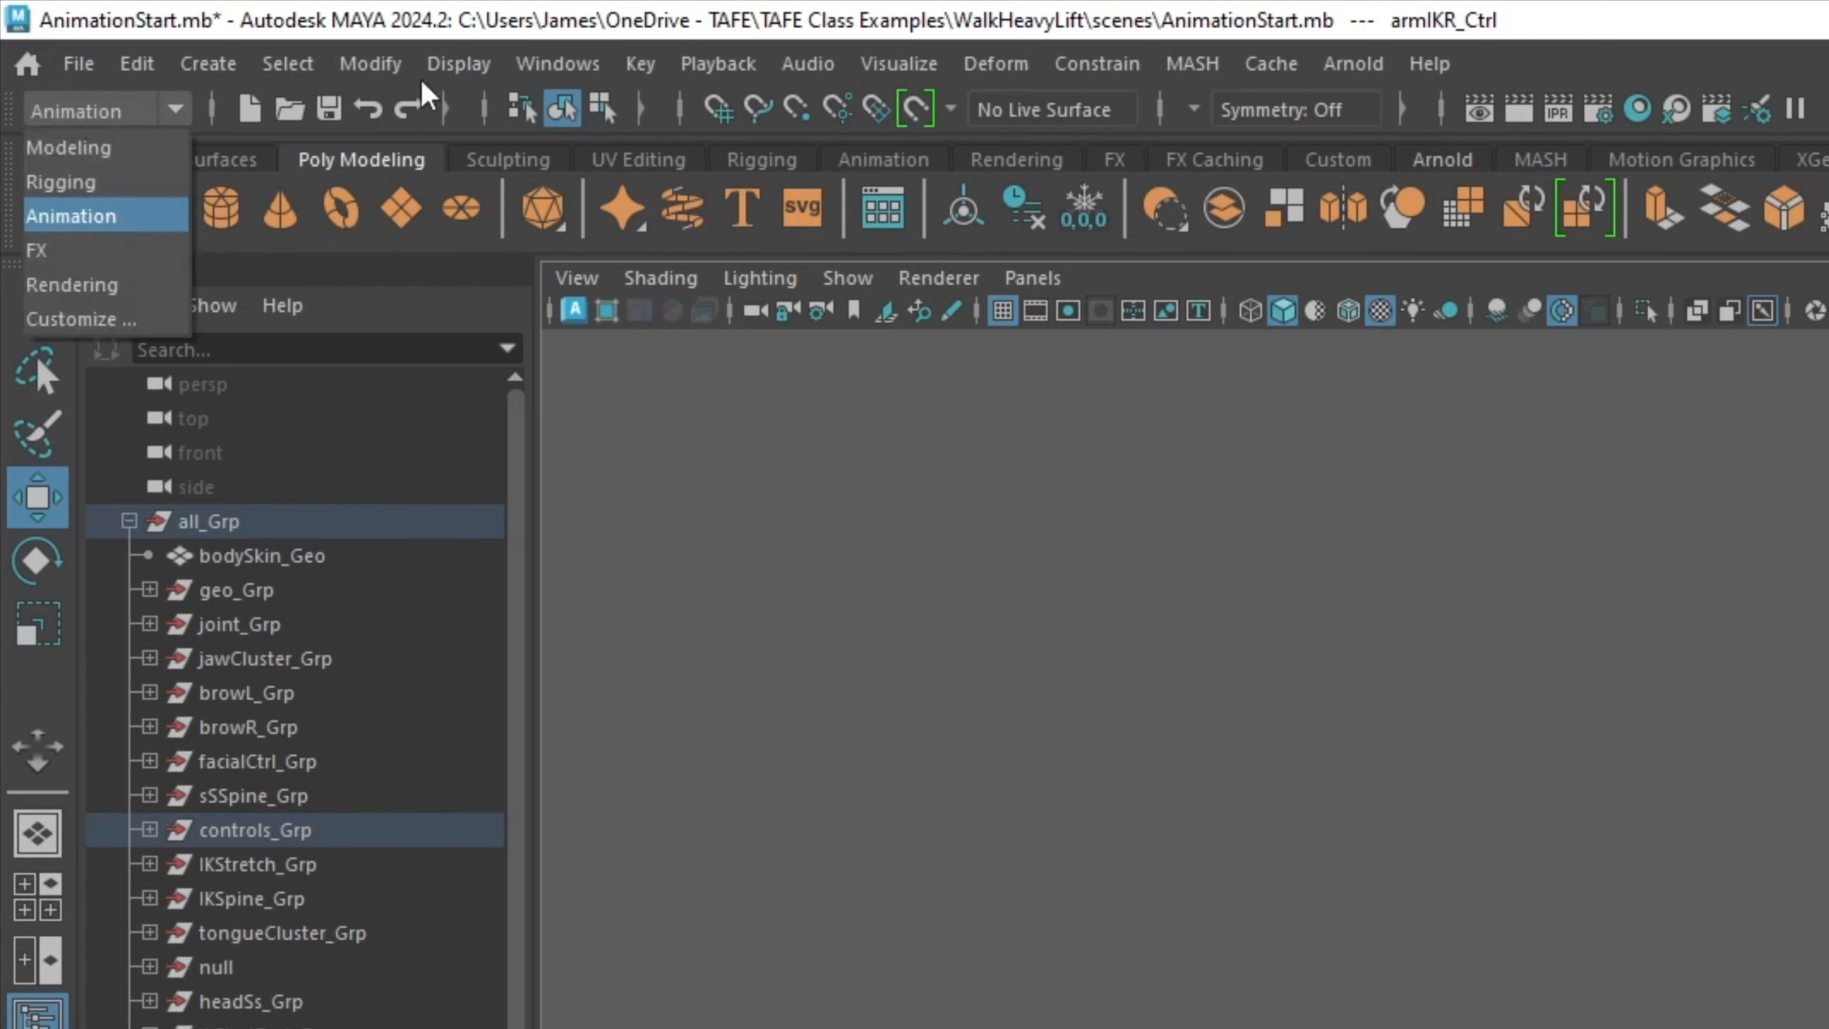
click(65, 148)
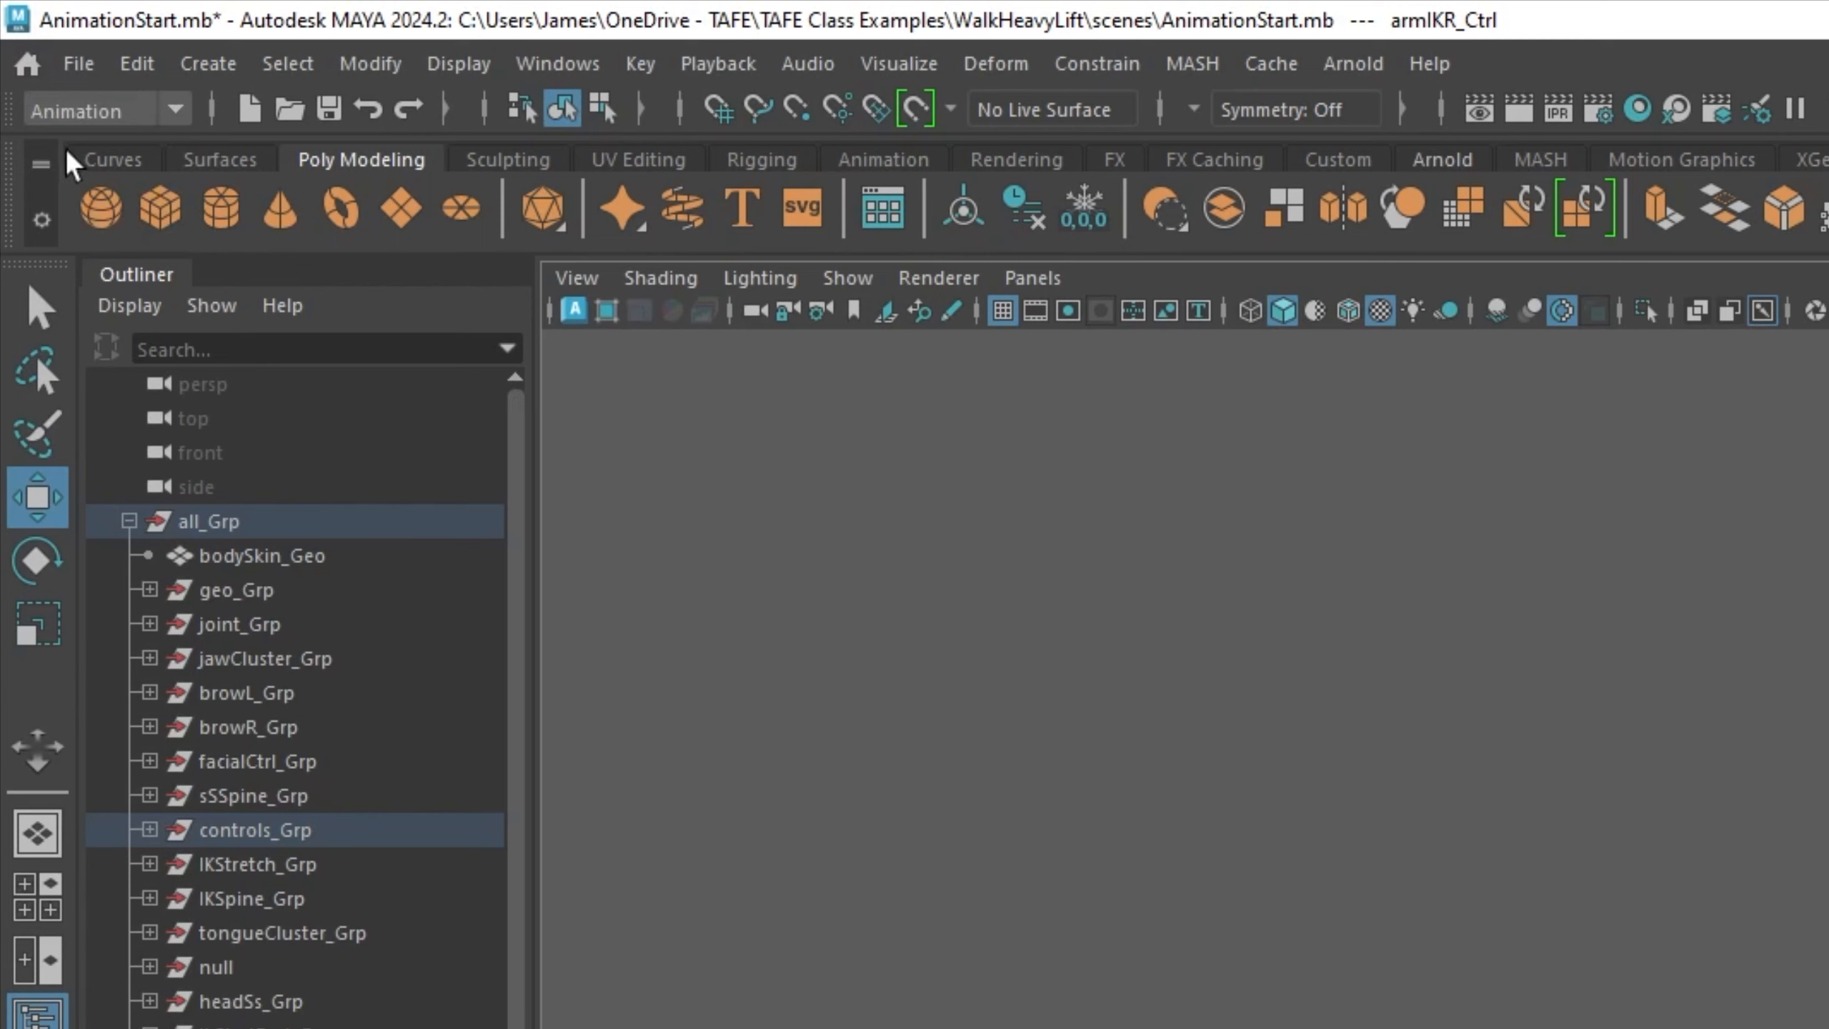
click(141, 115)
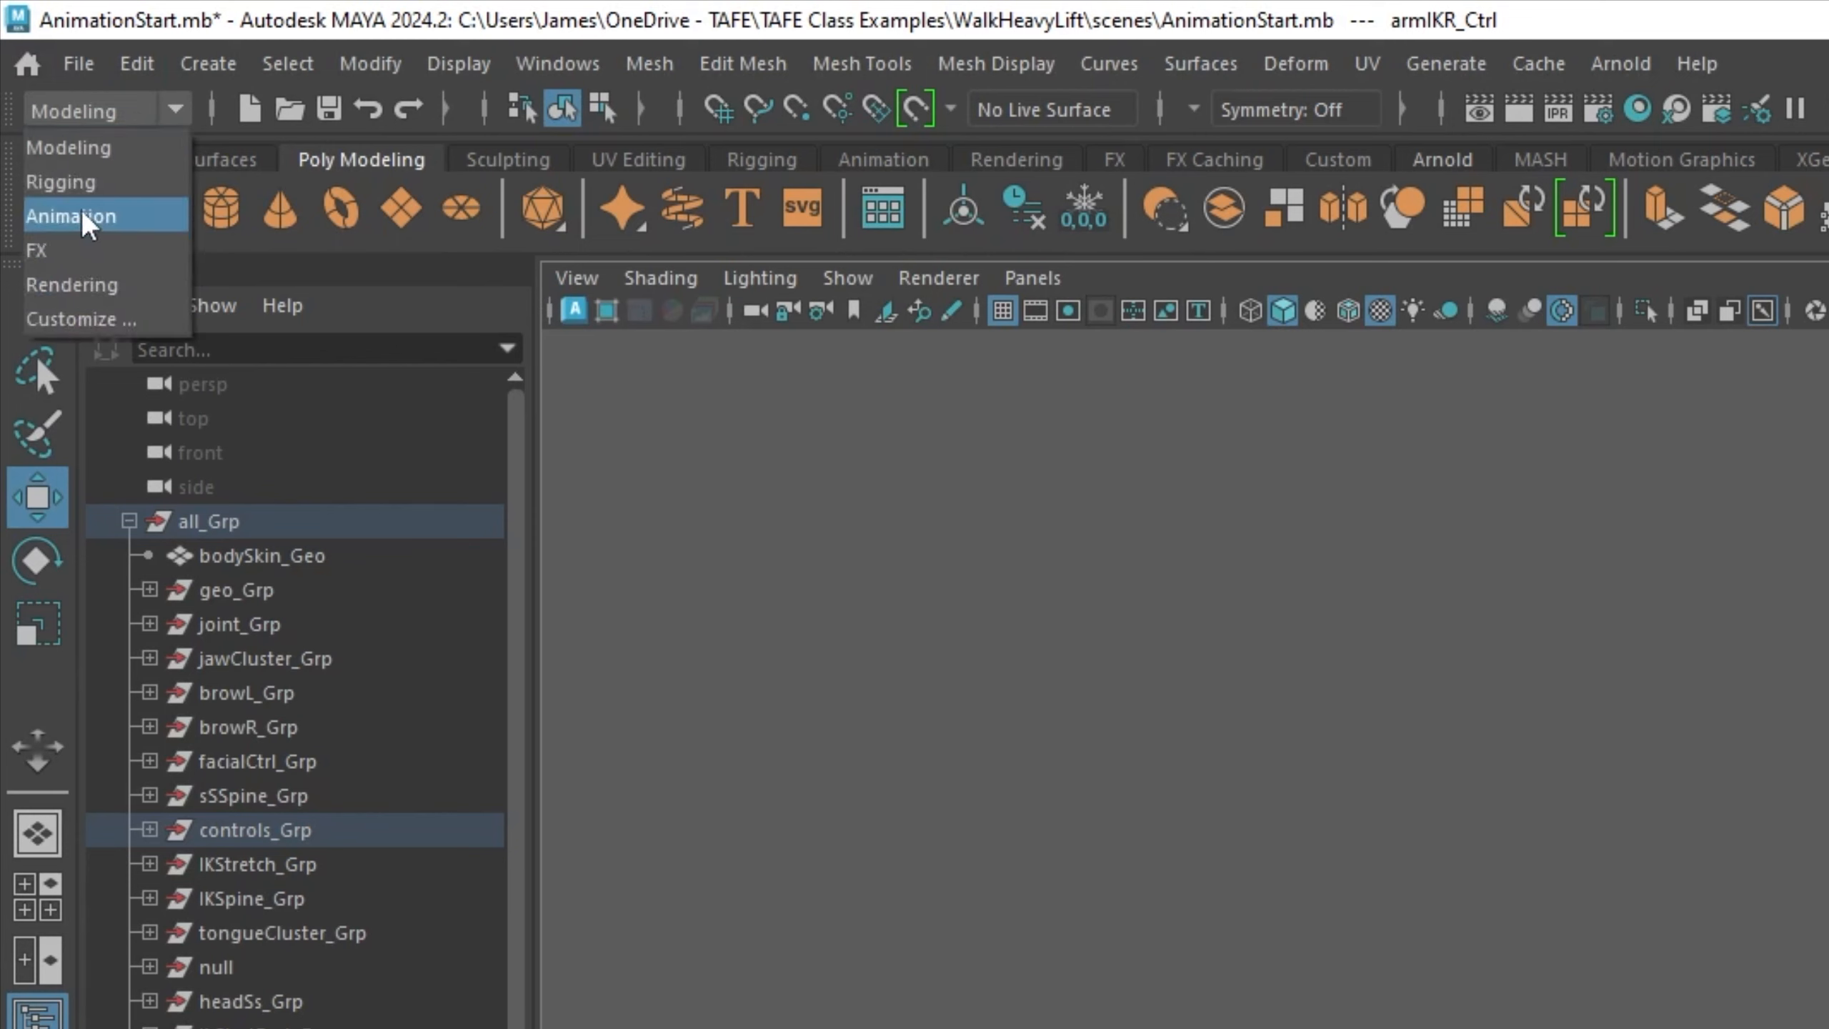
click(61, 182)
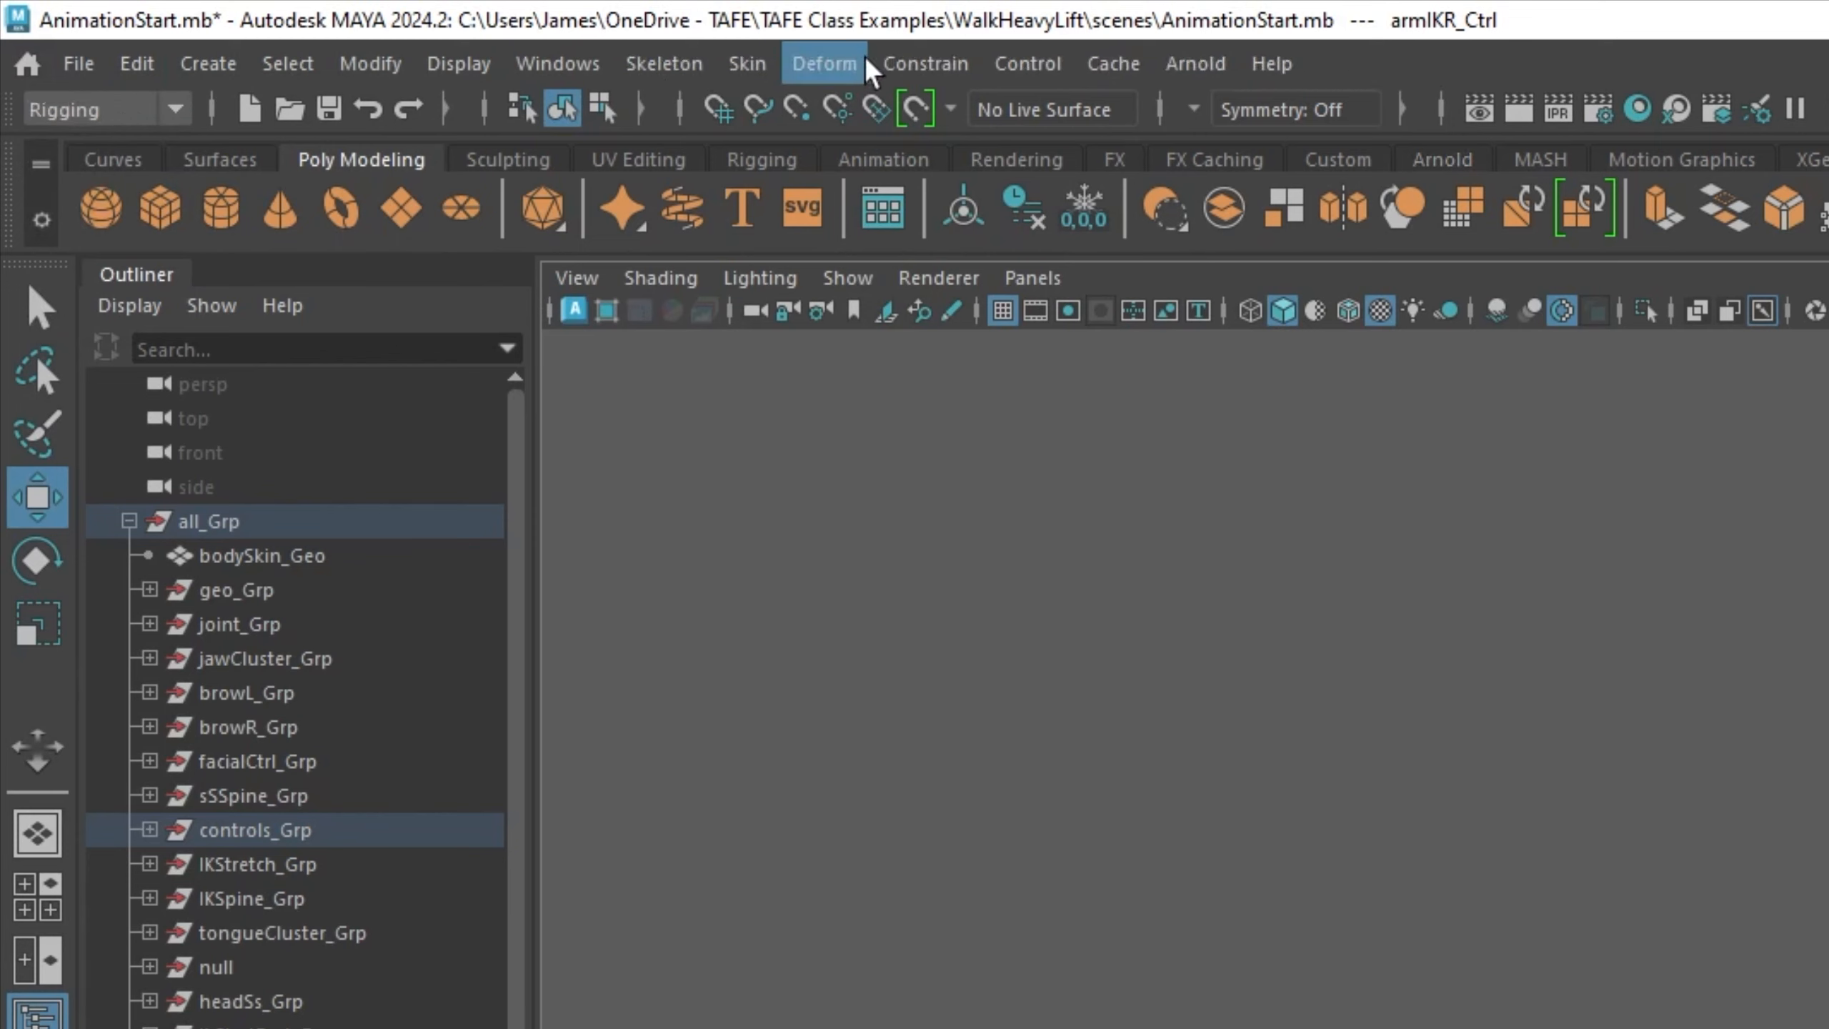
click(104, 115)
click(65, 215)
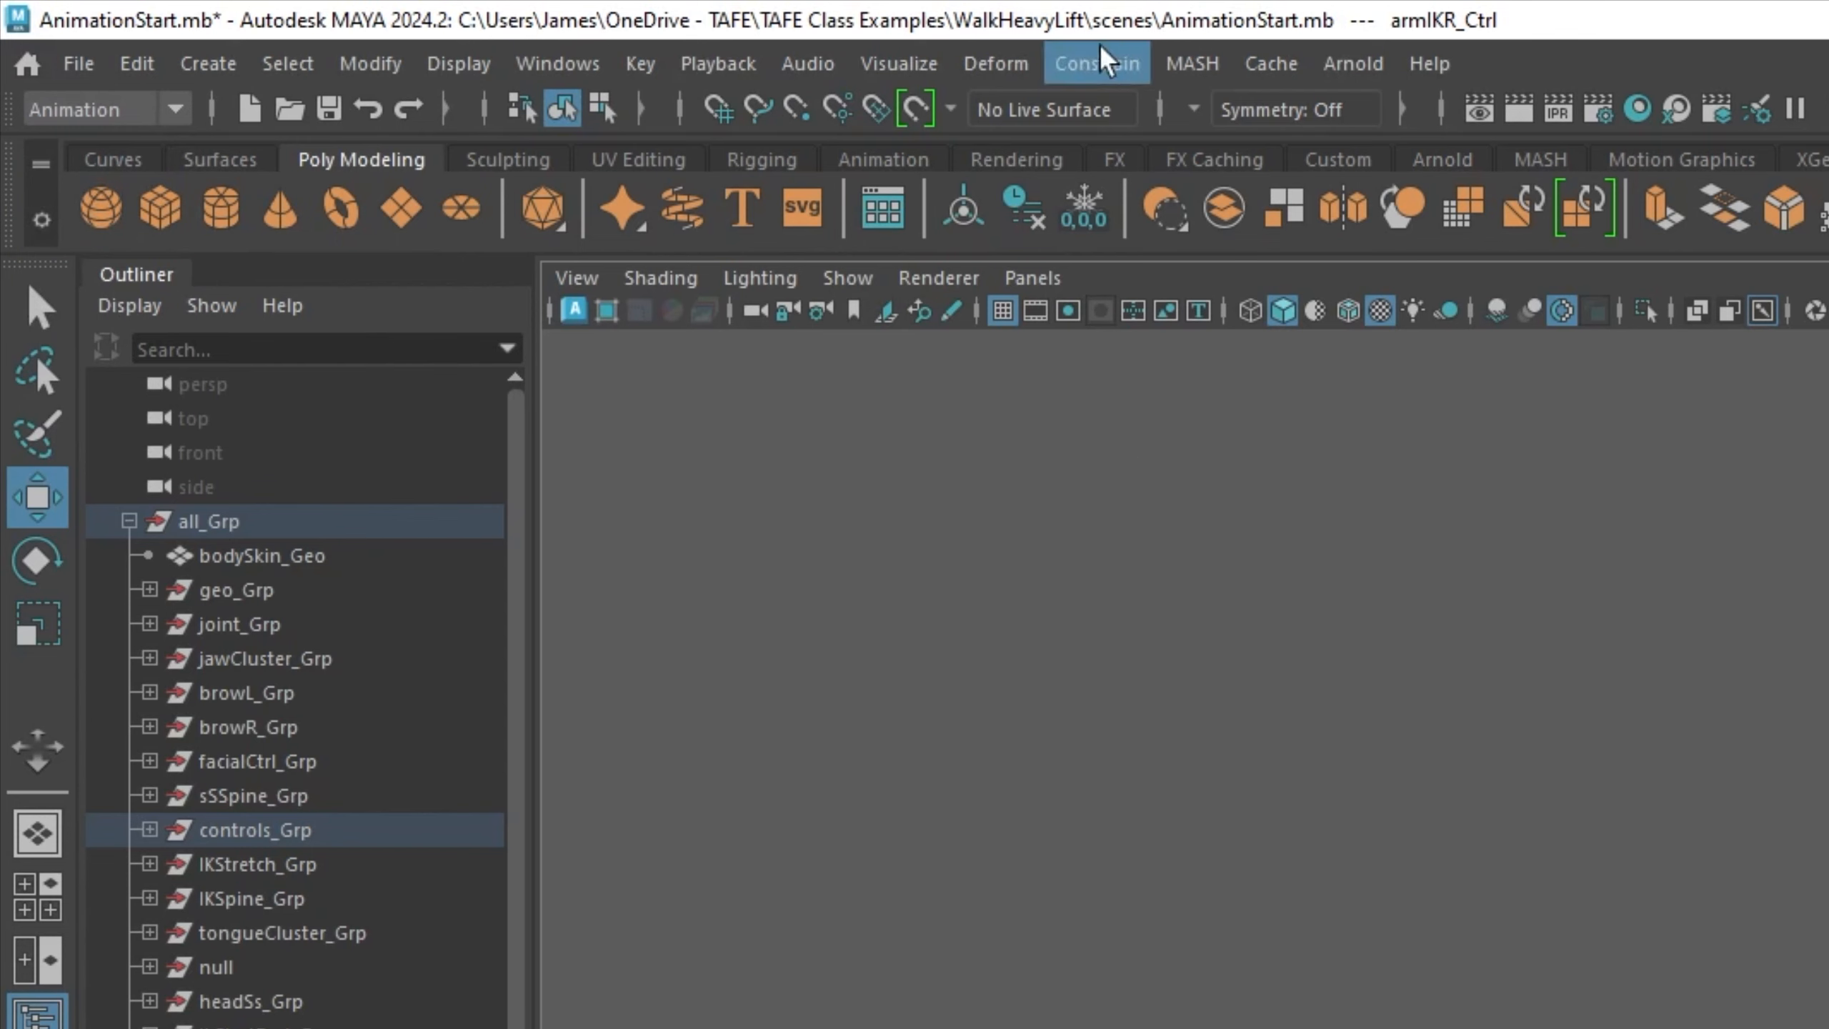
click(1105, 62)
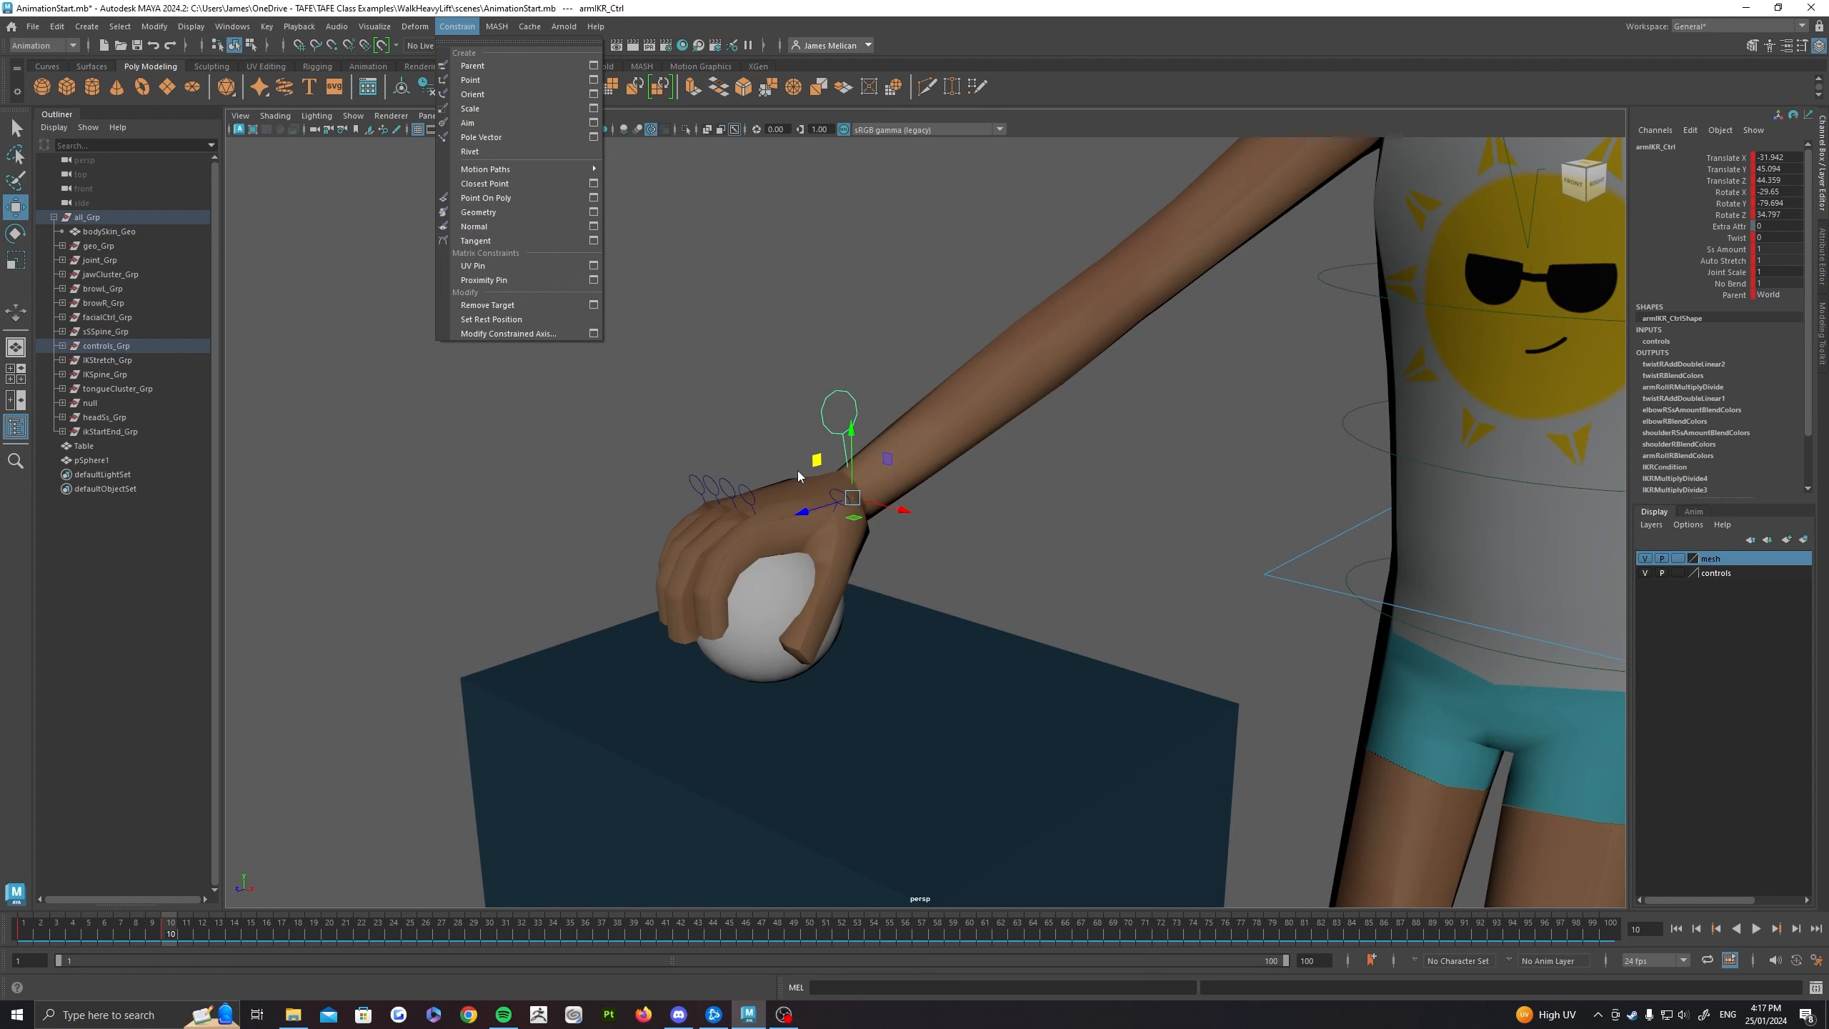
click(873, 356)
alt+drag(872, 355, 864, 344)
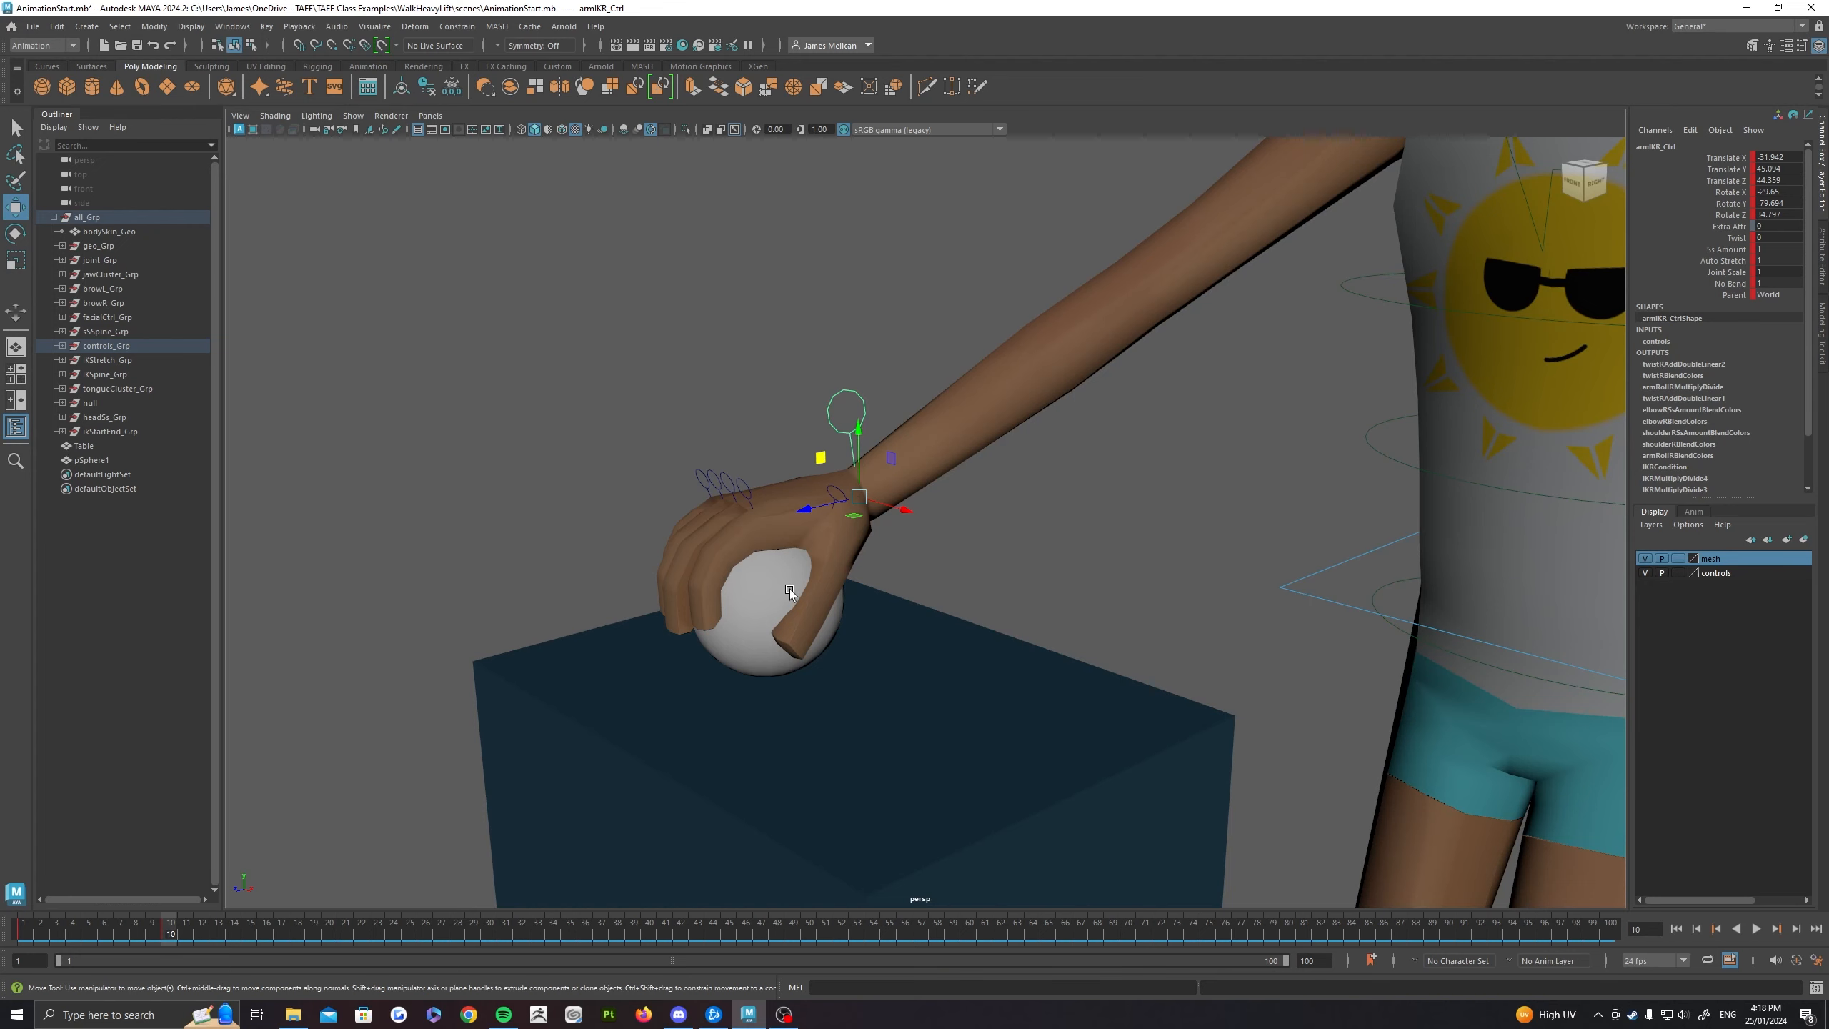
Step: Parent-constrain the ball to the right hand's IK control with Maintain offset enabled and all translate and rotate axes included
click(748, 587)
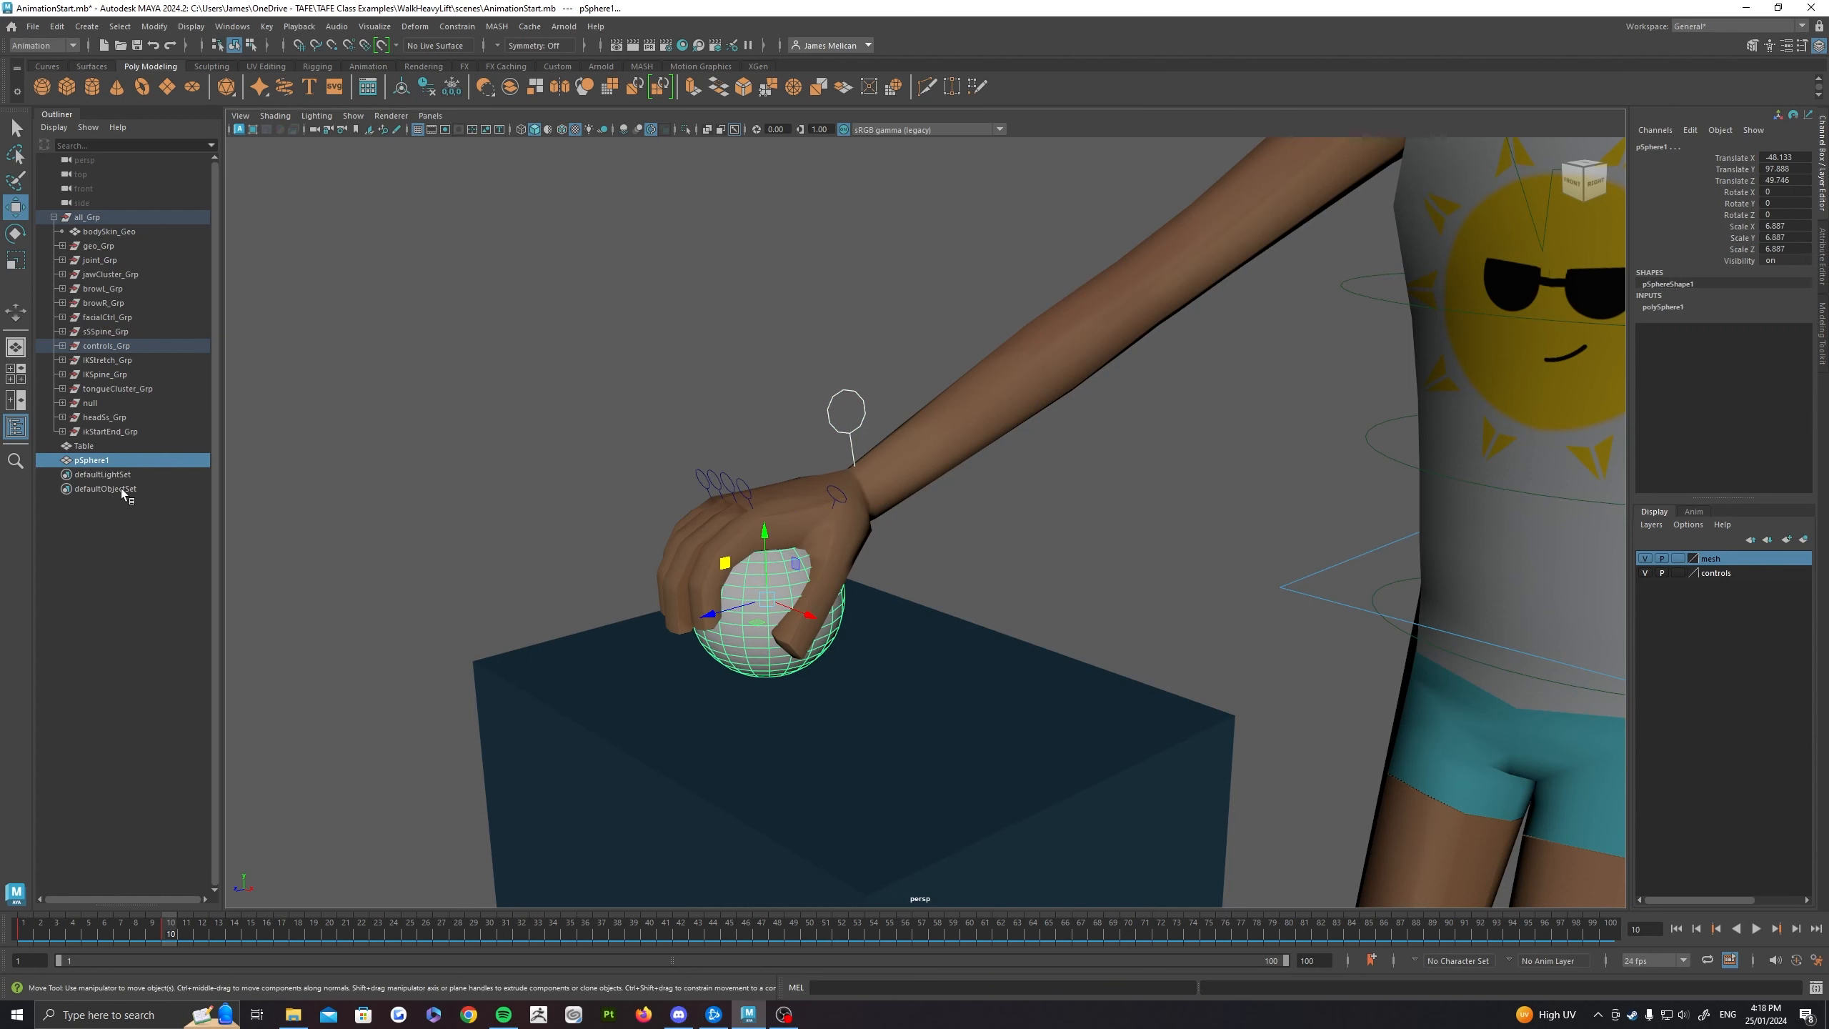
alt+drag(847, 459, 786, 350)
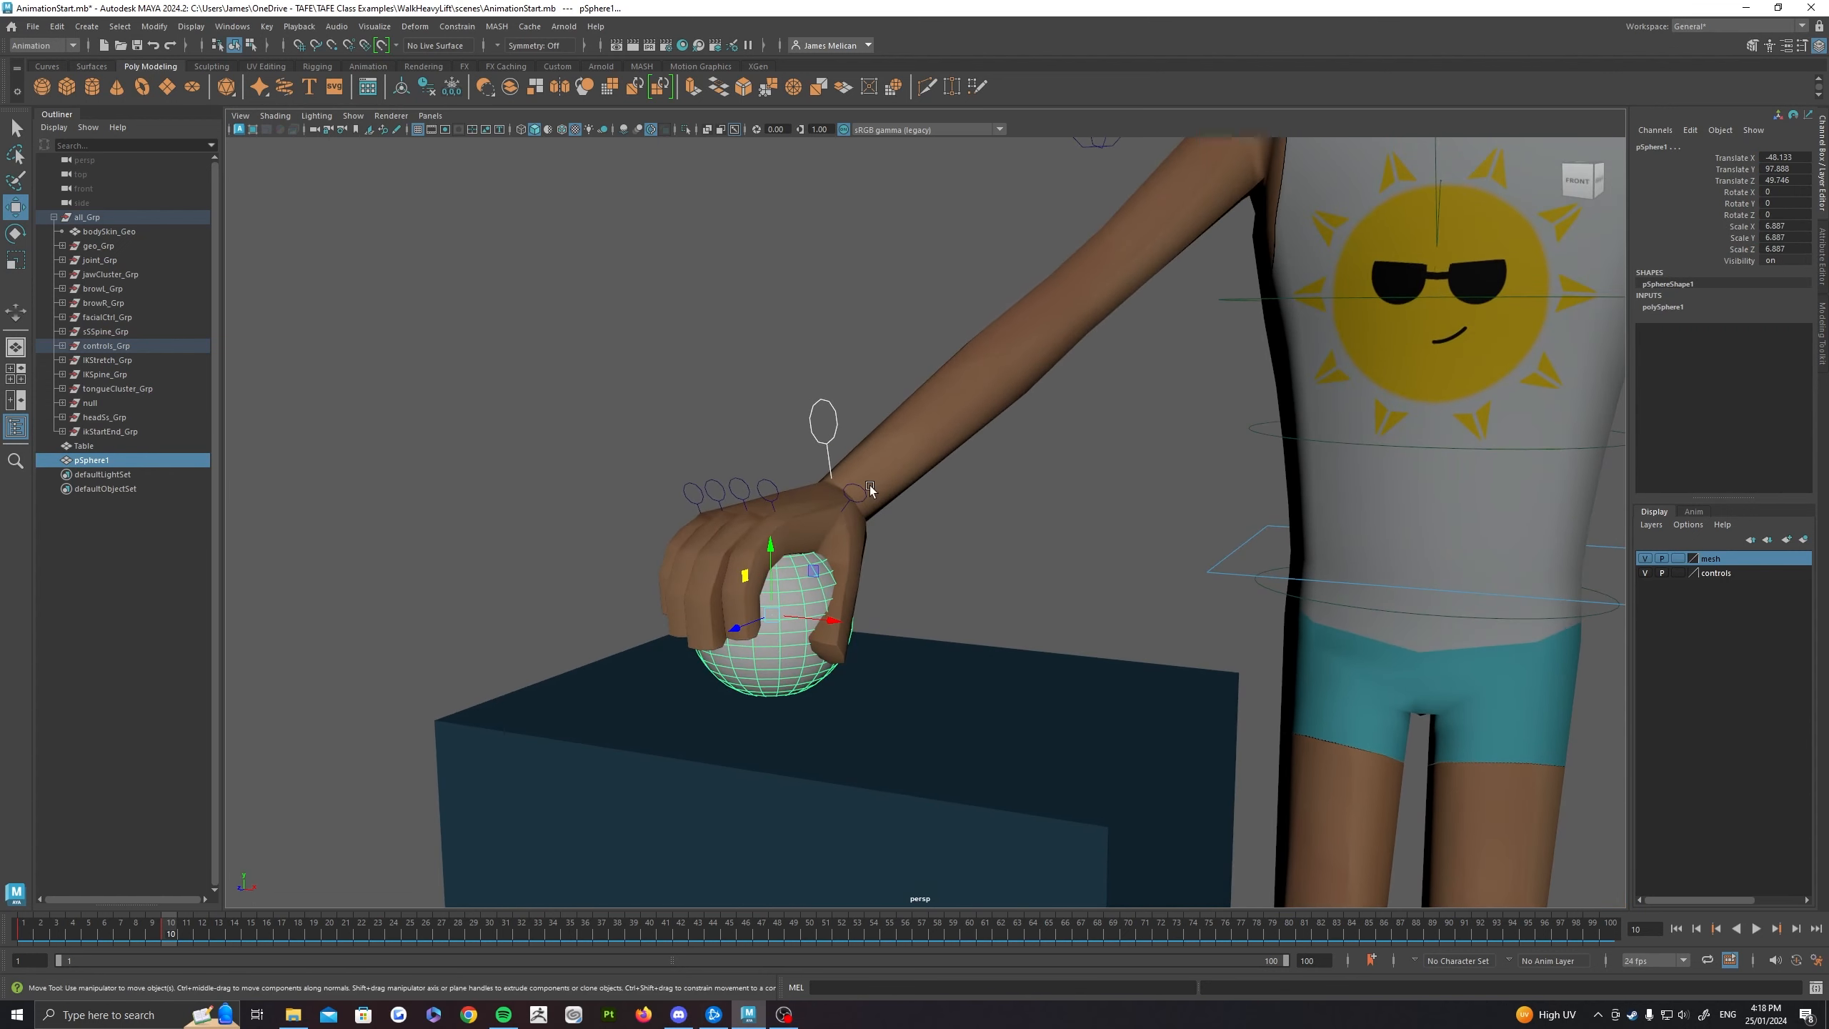
alt+drag(868, 487, 683, 476)
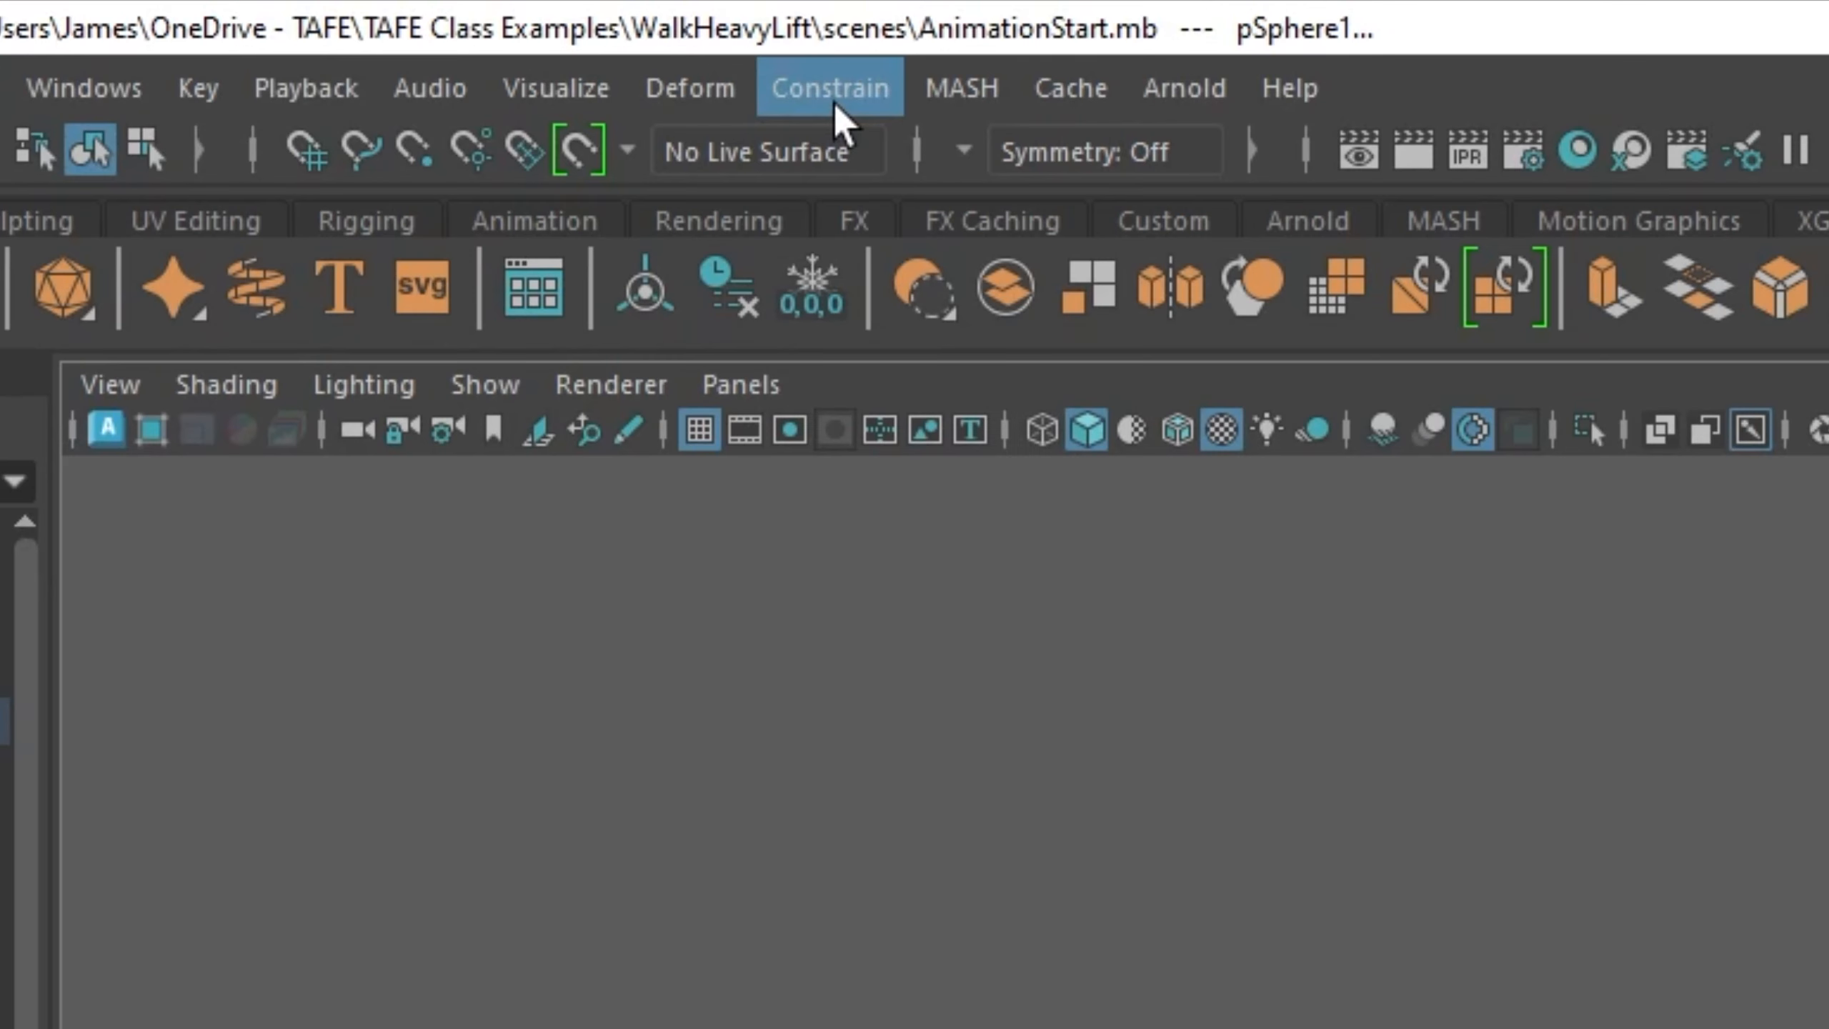
click(459, 26)
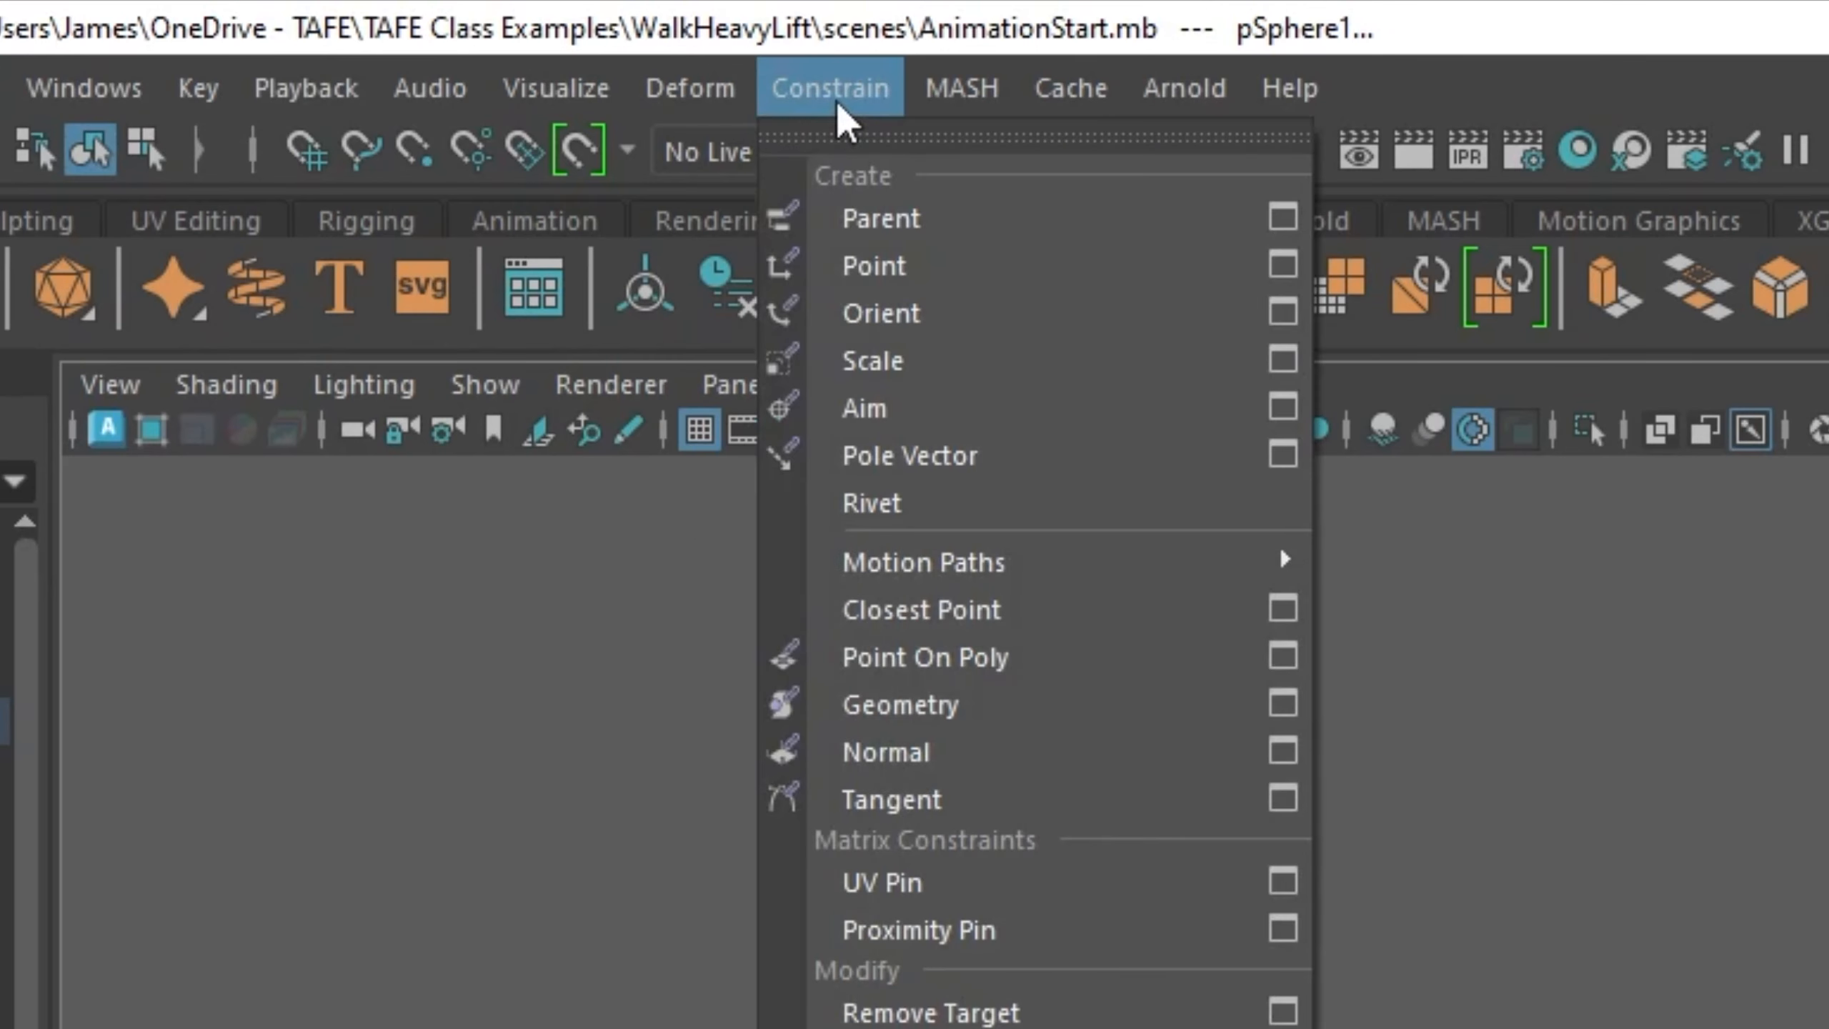
click(1283, 218)
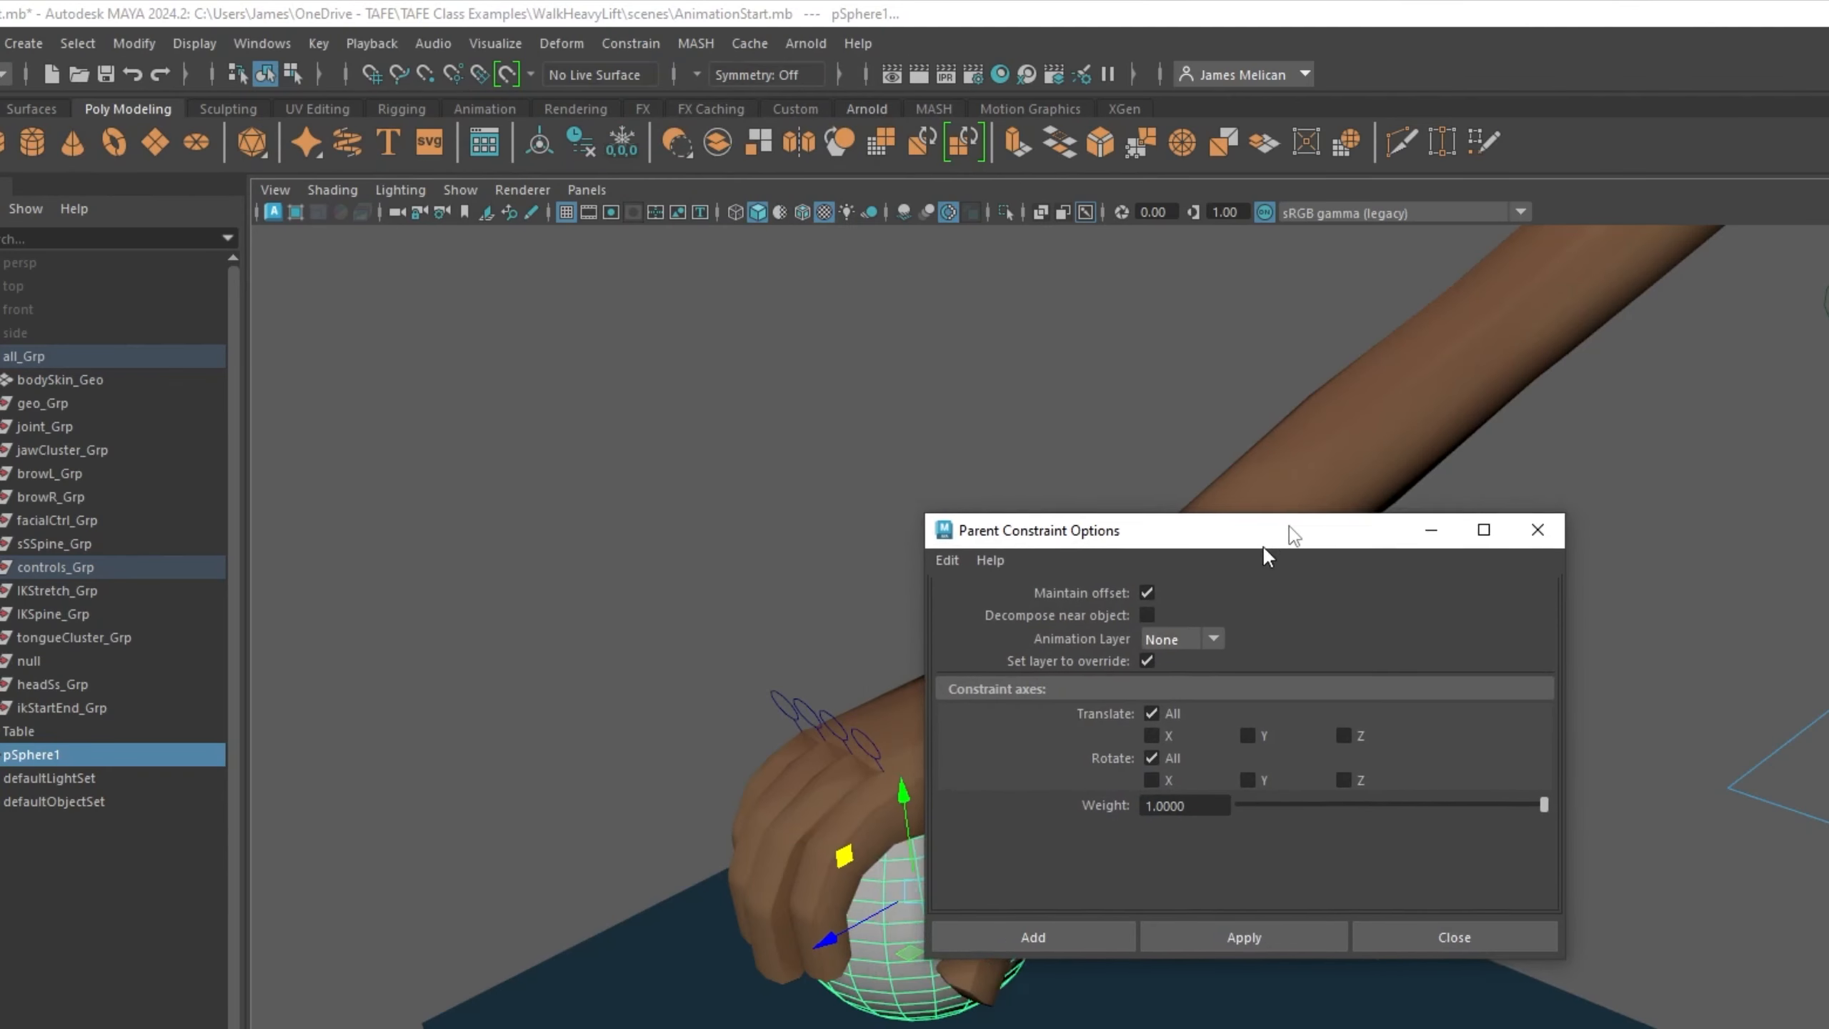
drag(1265, 543, 1525, 537)
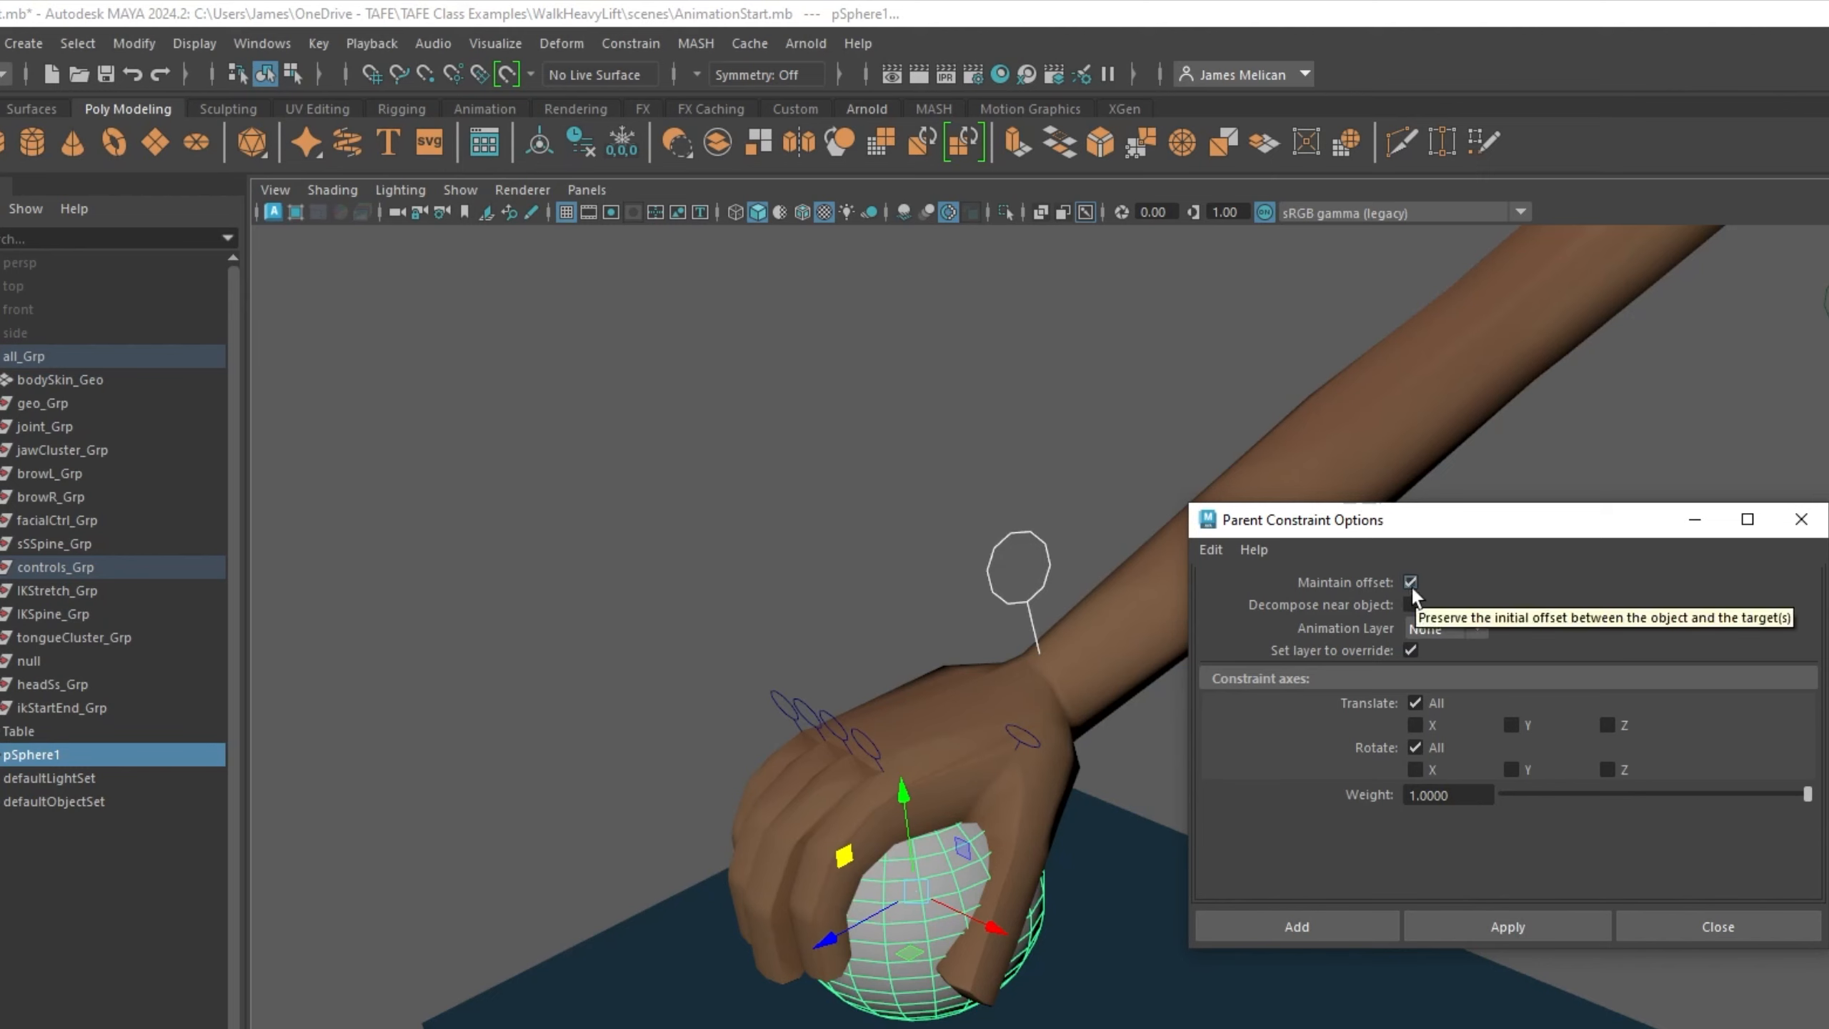
click(1672, 933)
click(658, 51)
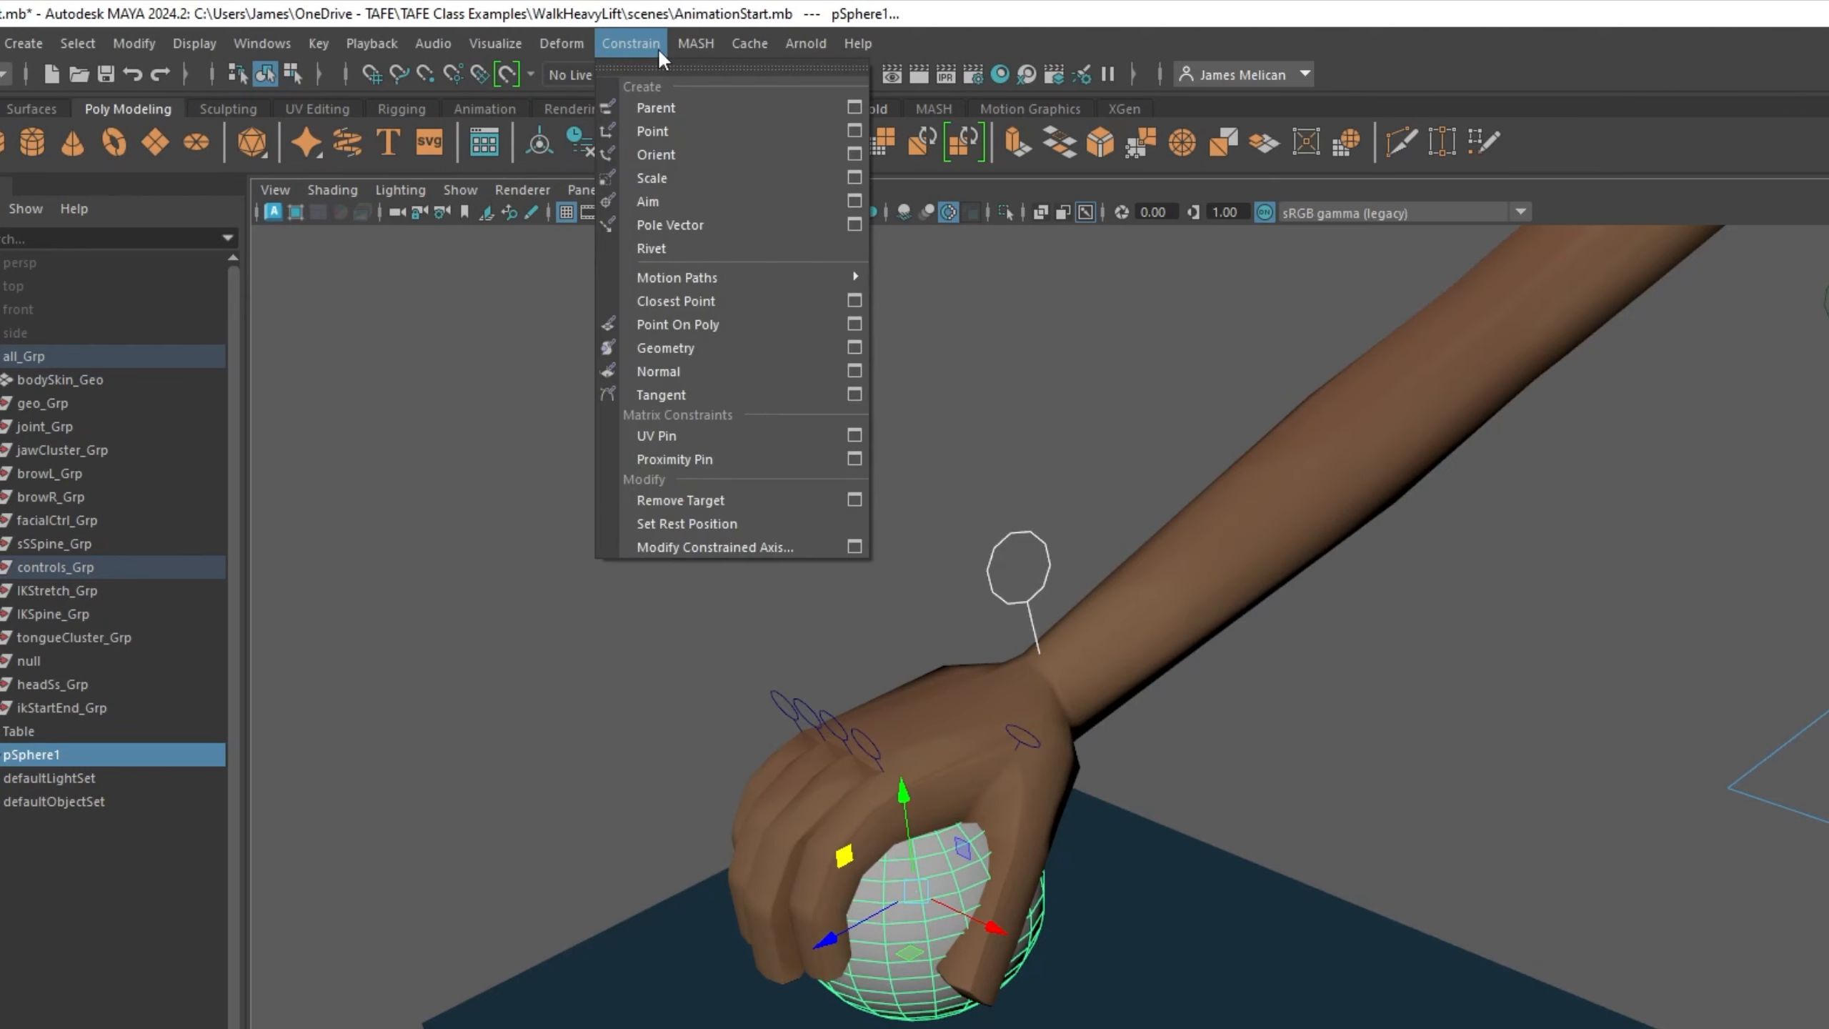
click(685, 115)
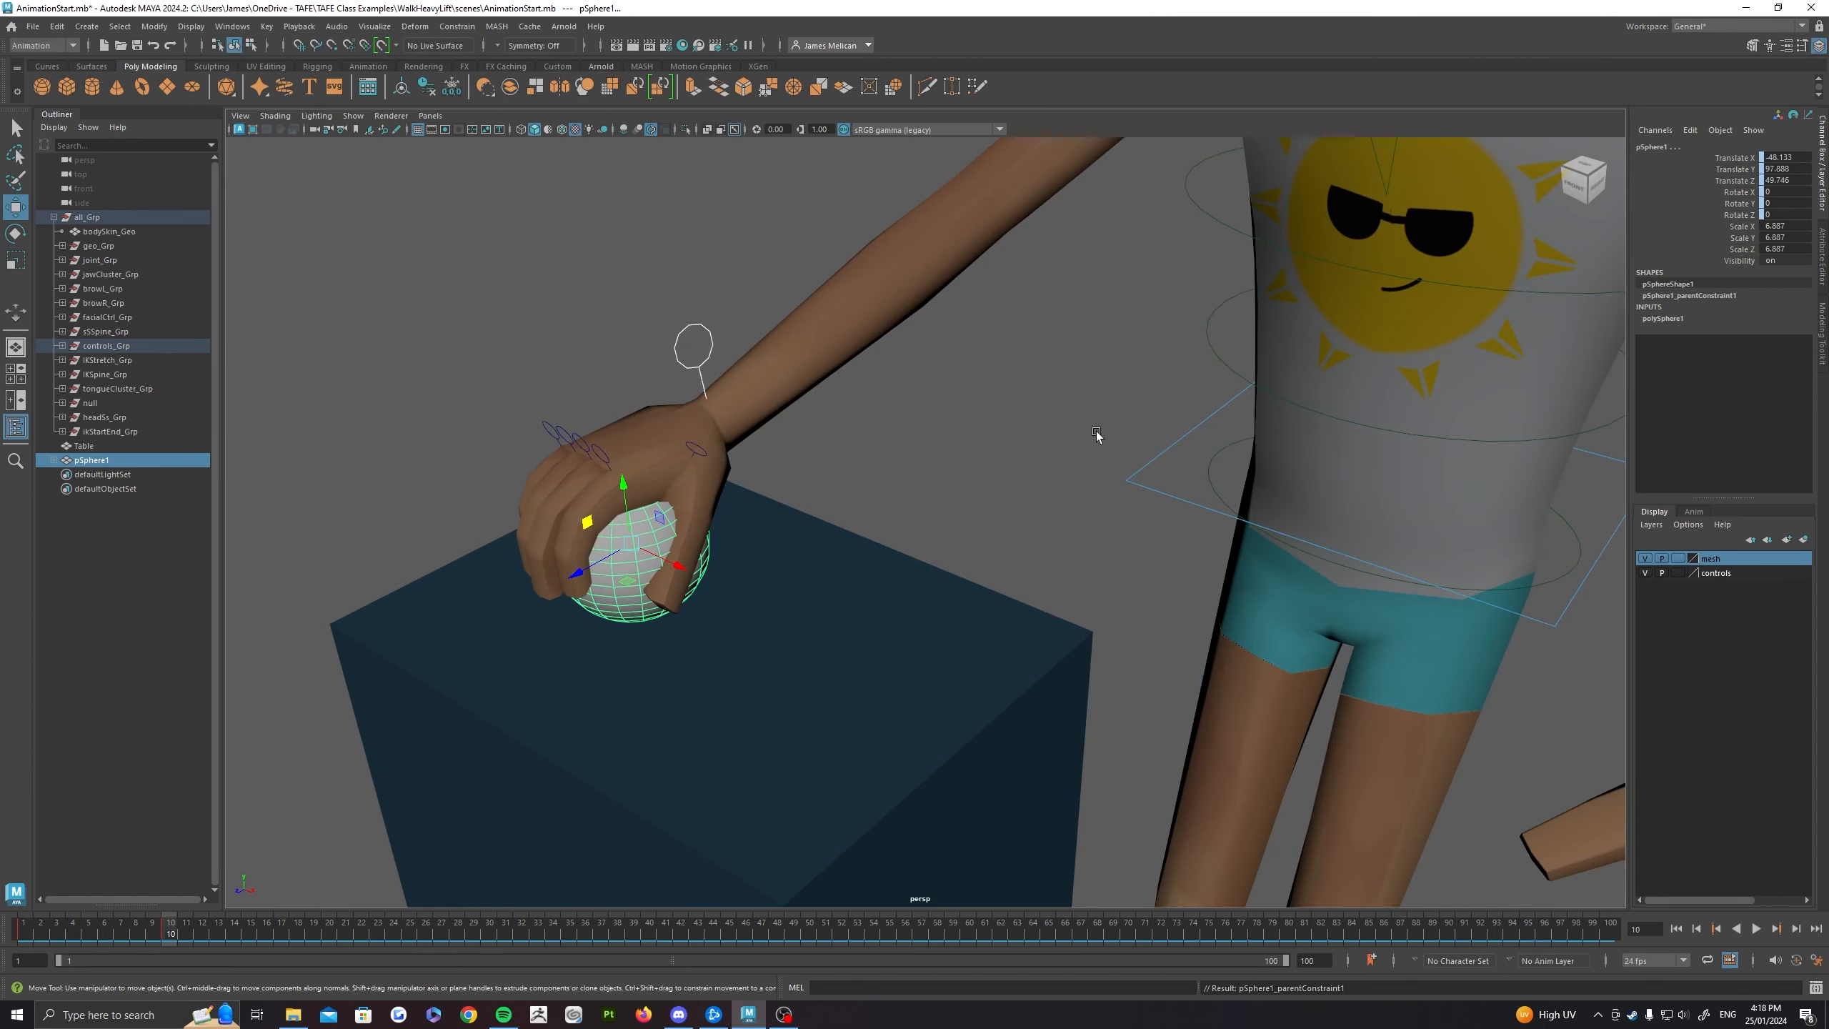
Step: Try lifting the right hand's IK control to test the constrained ball, and undo the move
click(693, 428)
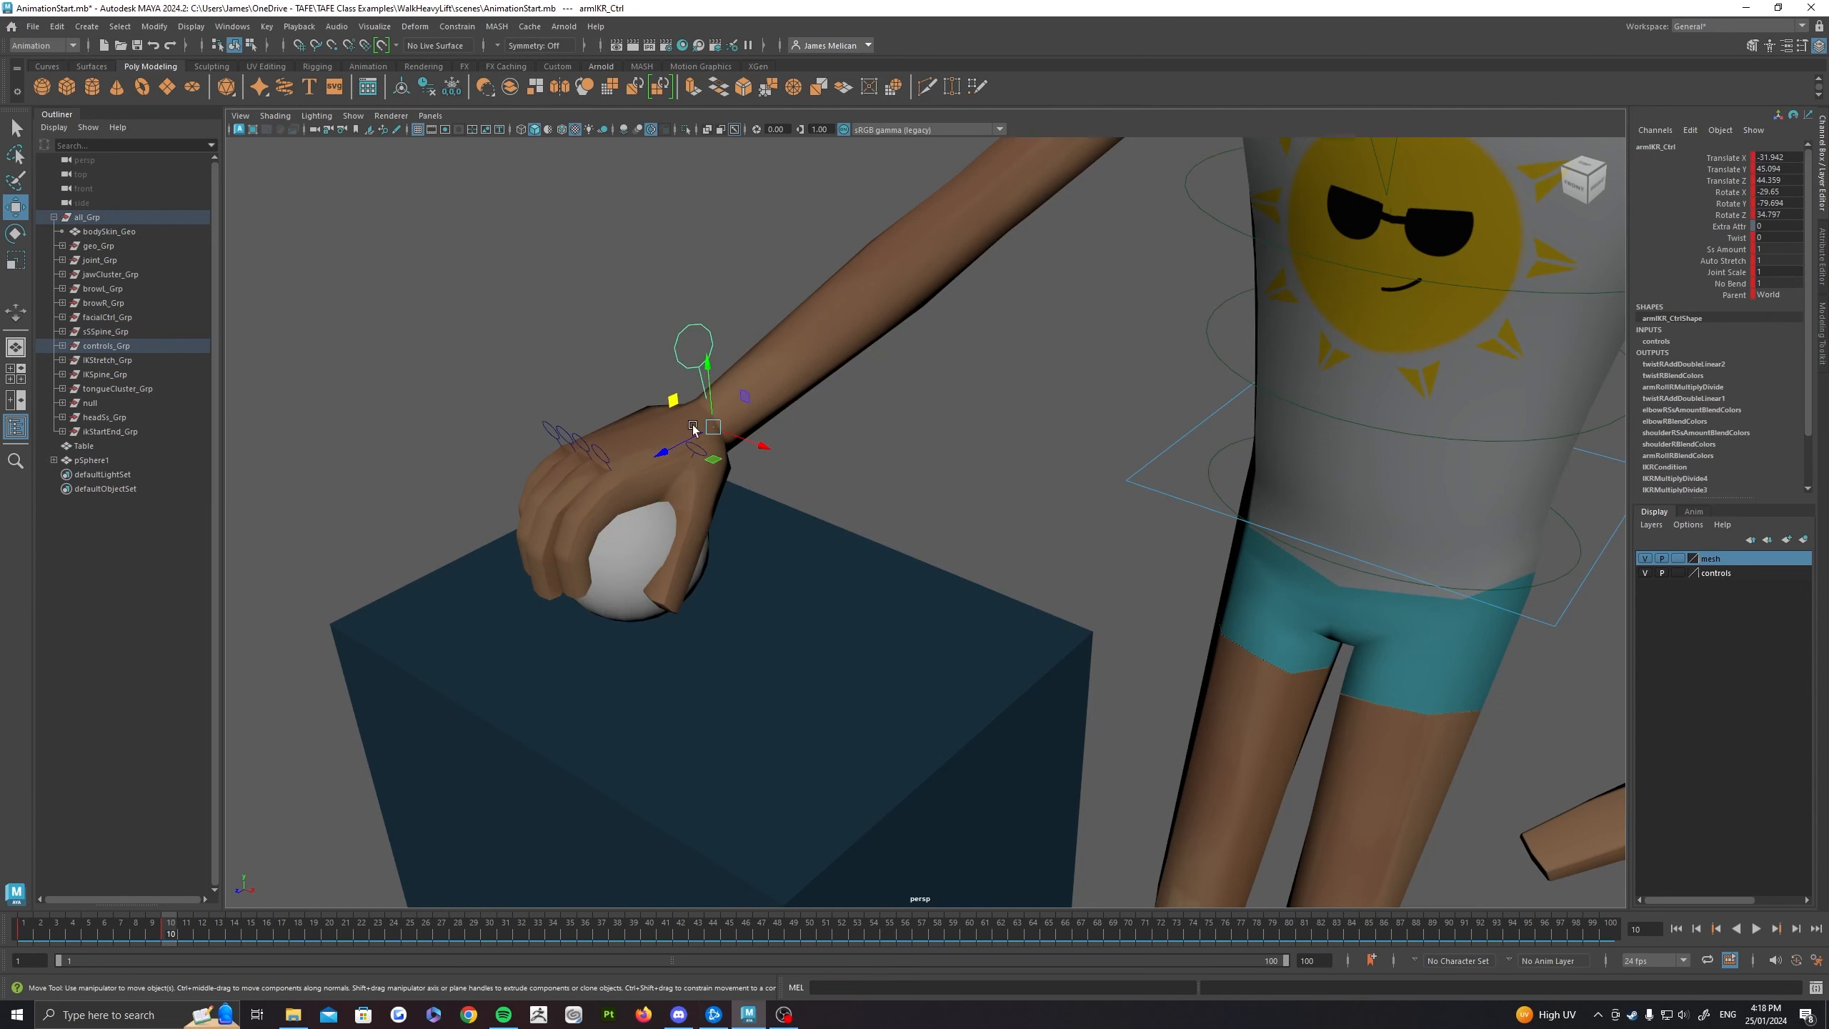
scroll(693, 428, down, 4)
alt+drag(766, 484, 700, 467)
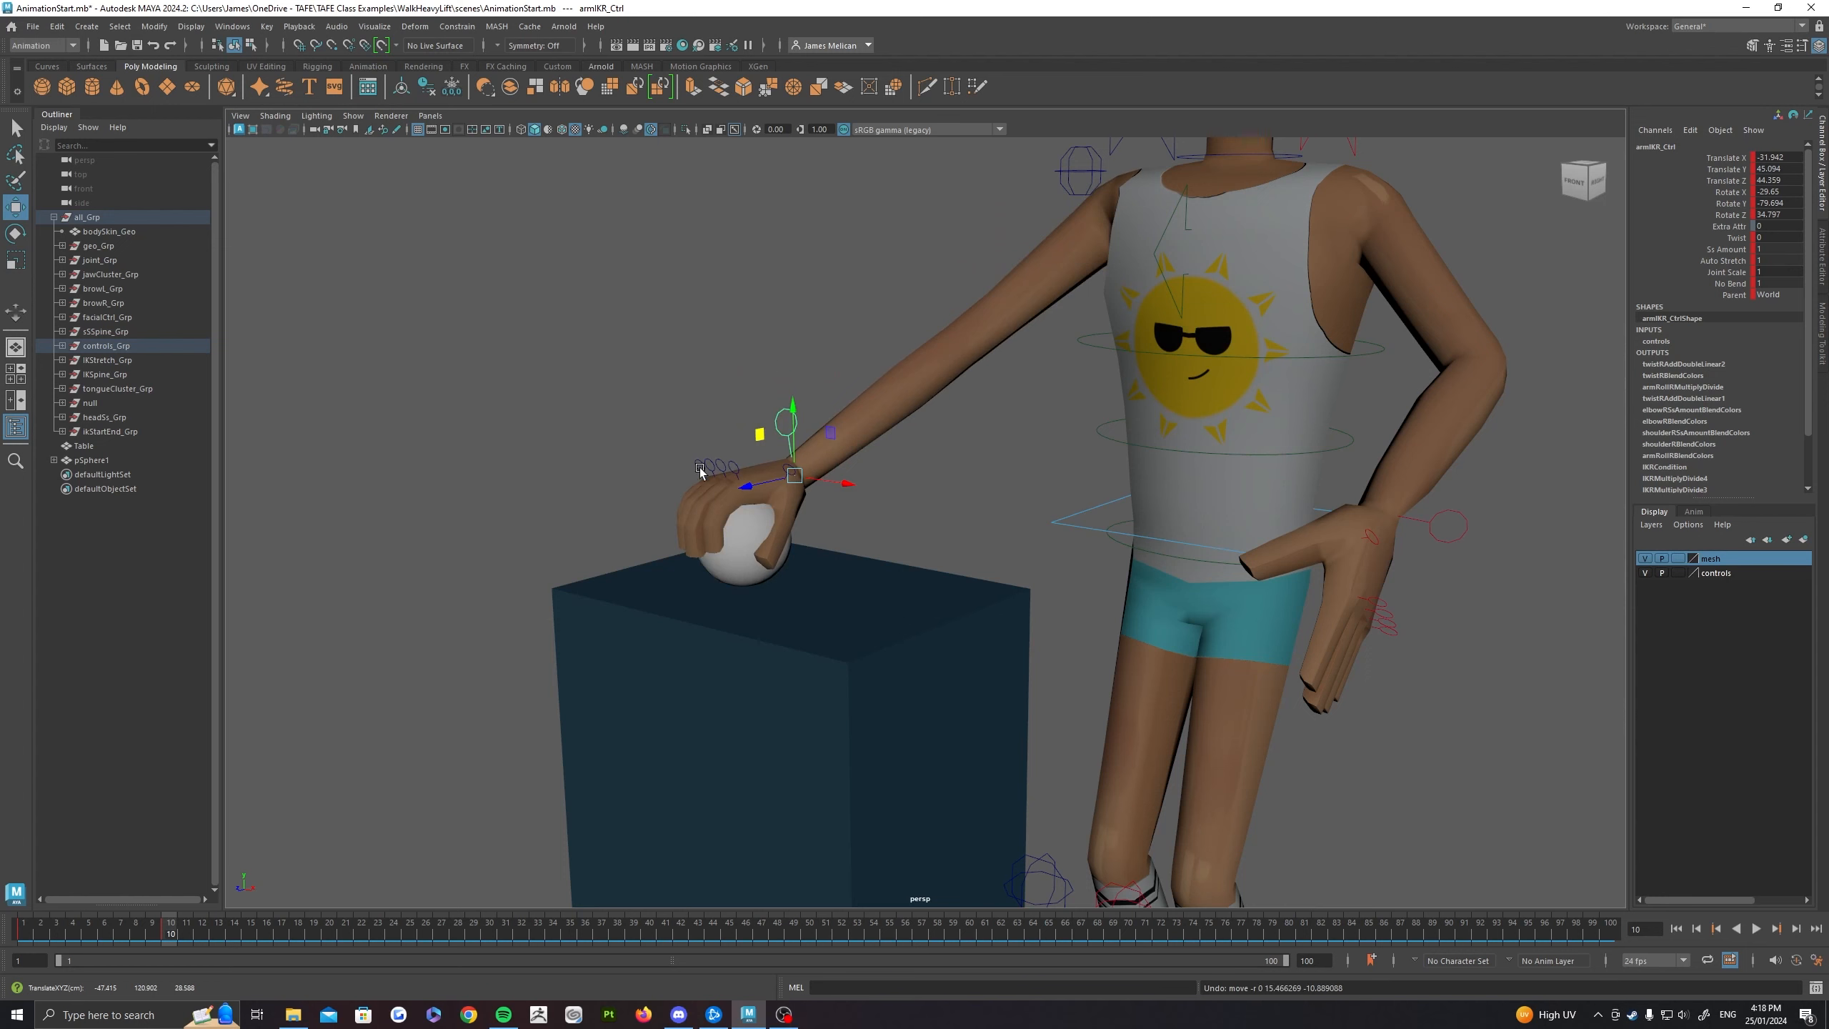
alt+drag(800, 606, 741, 621)
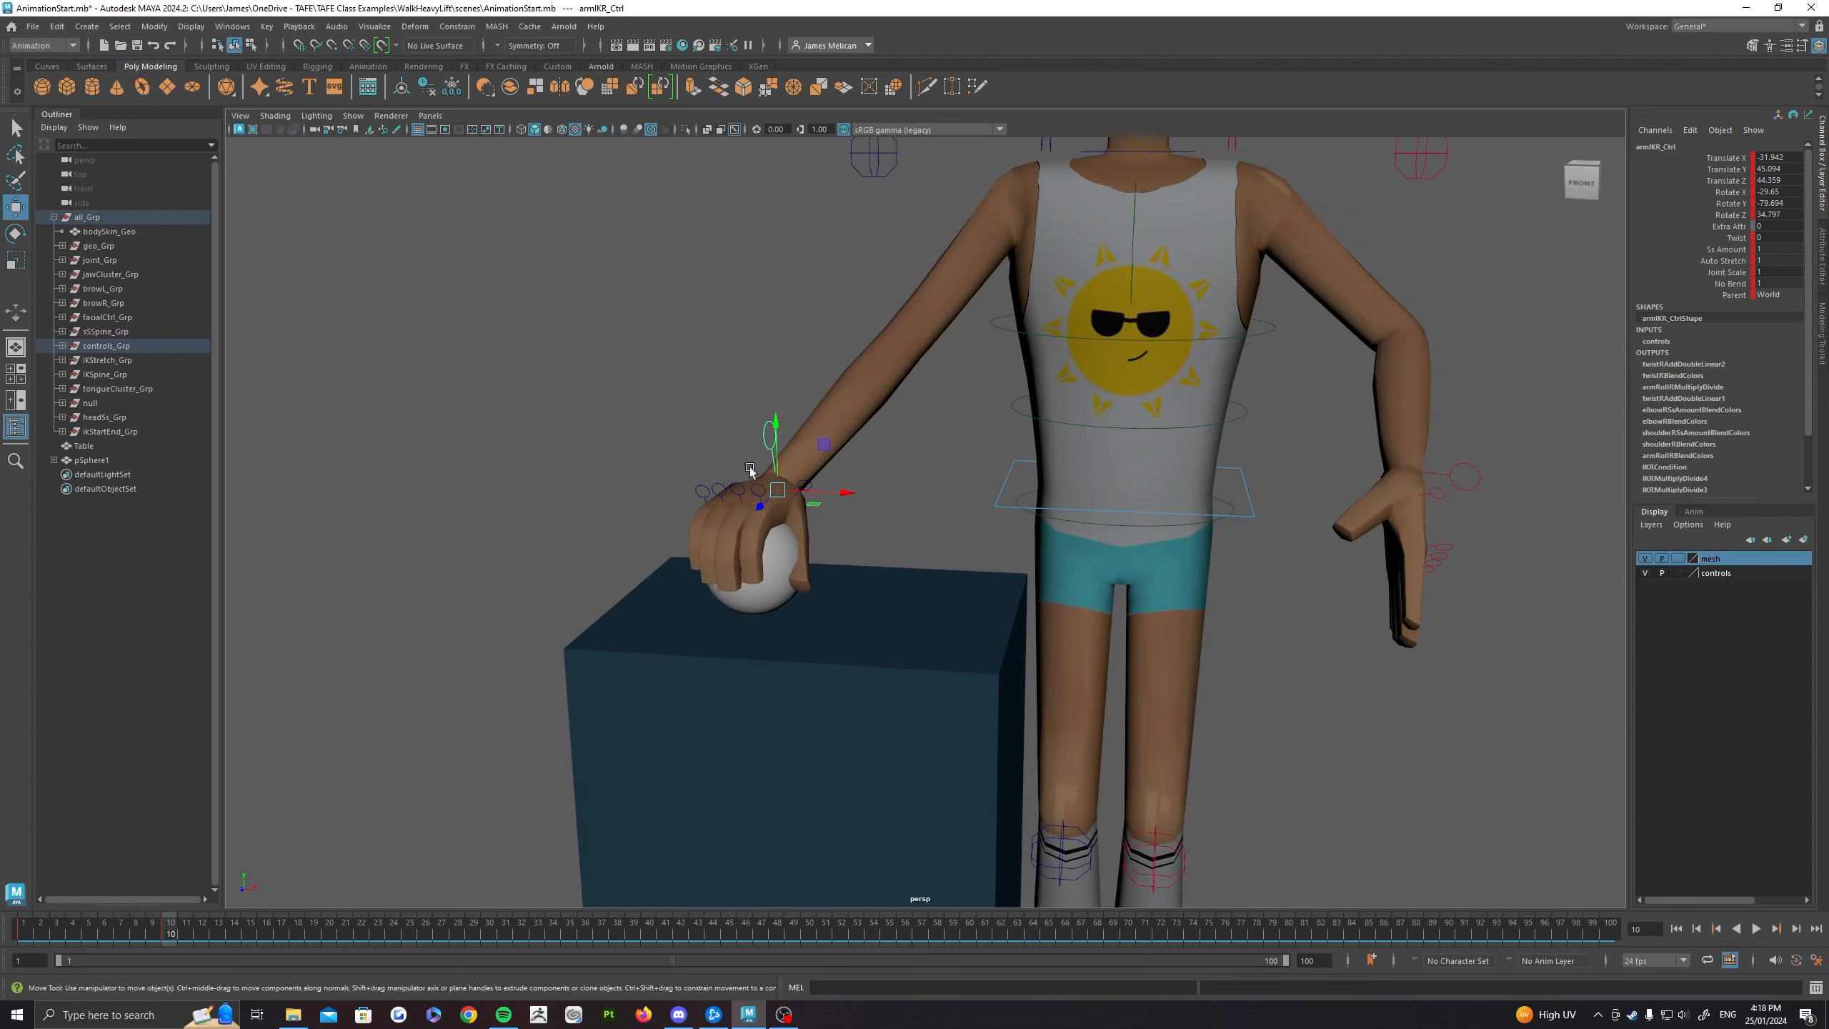
alt+drag(744, 468, 671, 459)
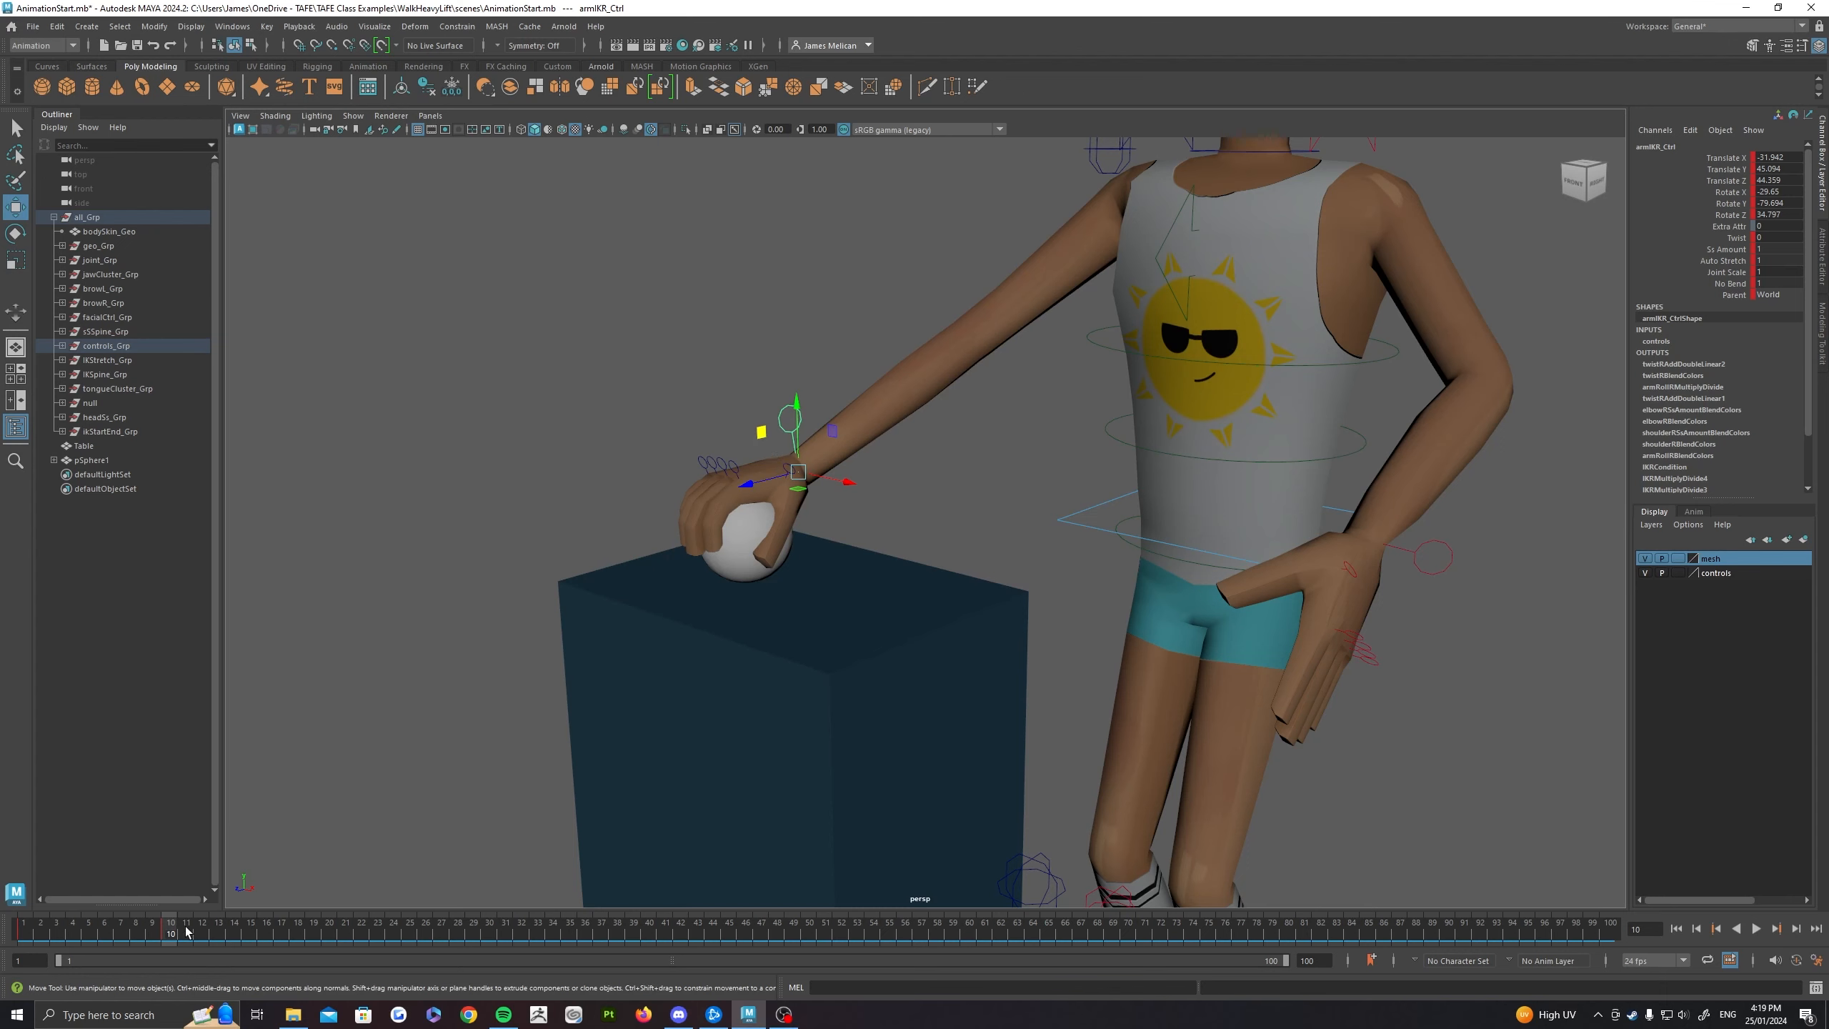
Step: Scrub and play the animation between frames 1 and 10 to check how the constrained ball behaves, ending on frame 10
drag(170, 935, 24, 935)
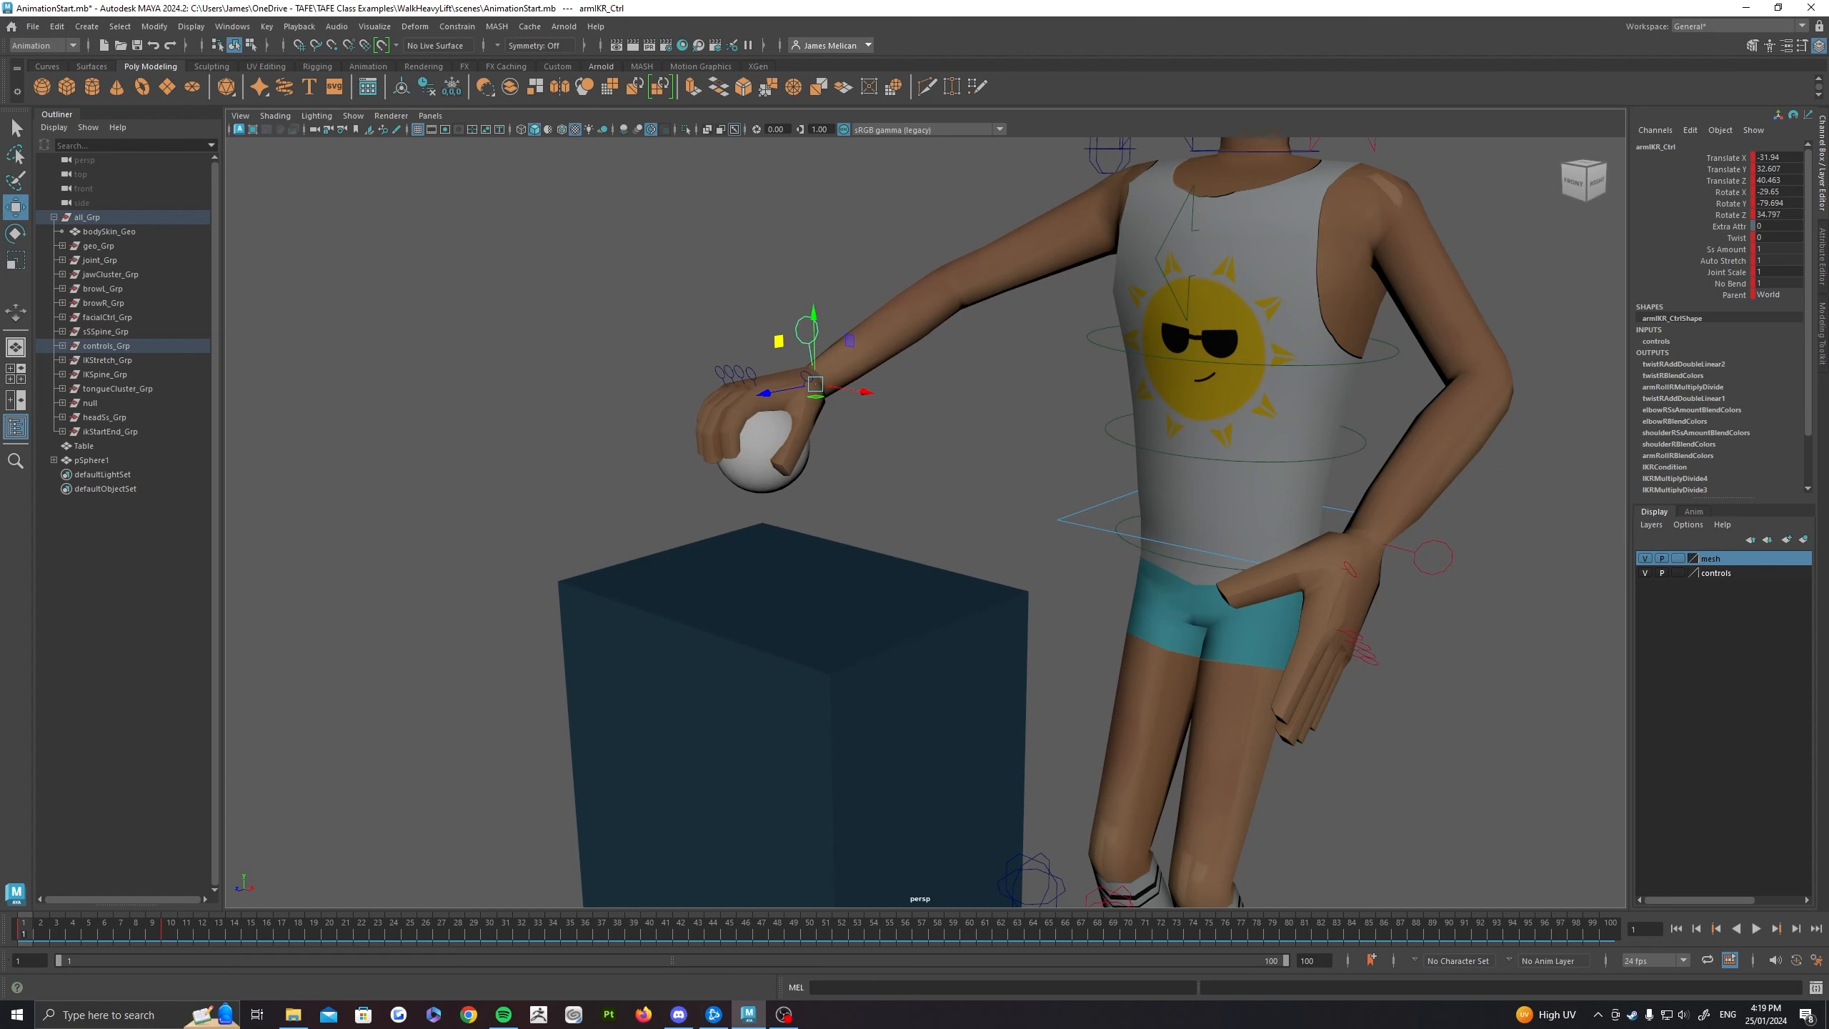
drag(27, 929, 170, 924)
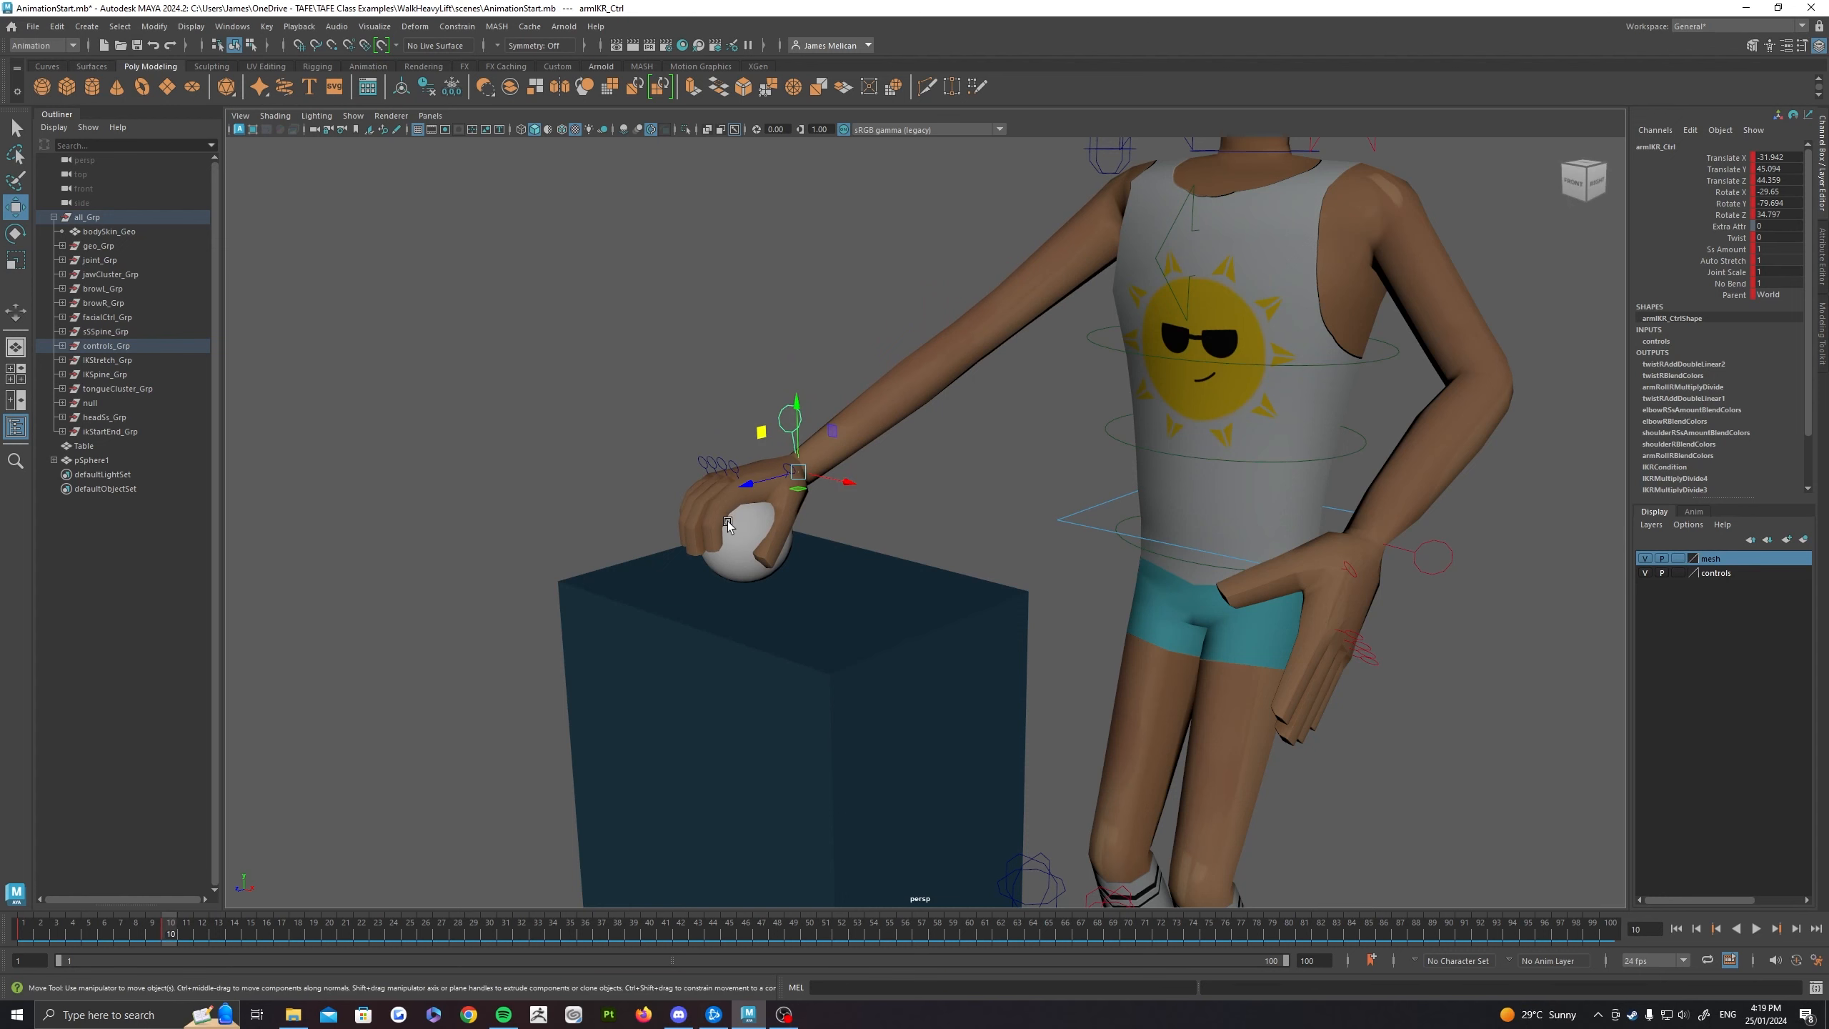
mouse_move(175, 932)
mouse_down()
mouse_move(120, 929)
mouse_move(203, 930)
mouse_move(173, 931)
mouse_up()
alt+drag(535, 663, 864, 649)
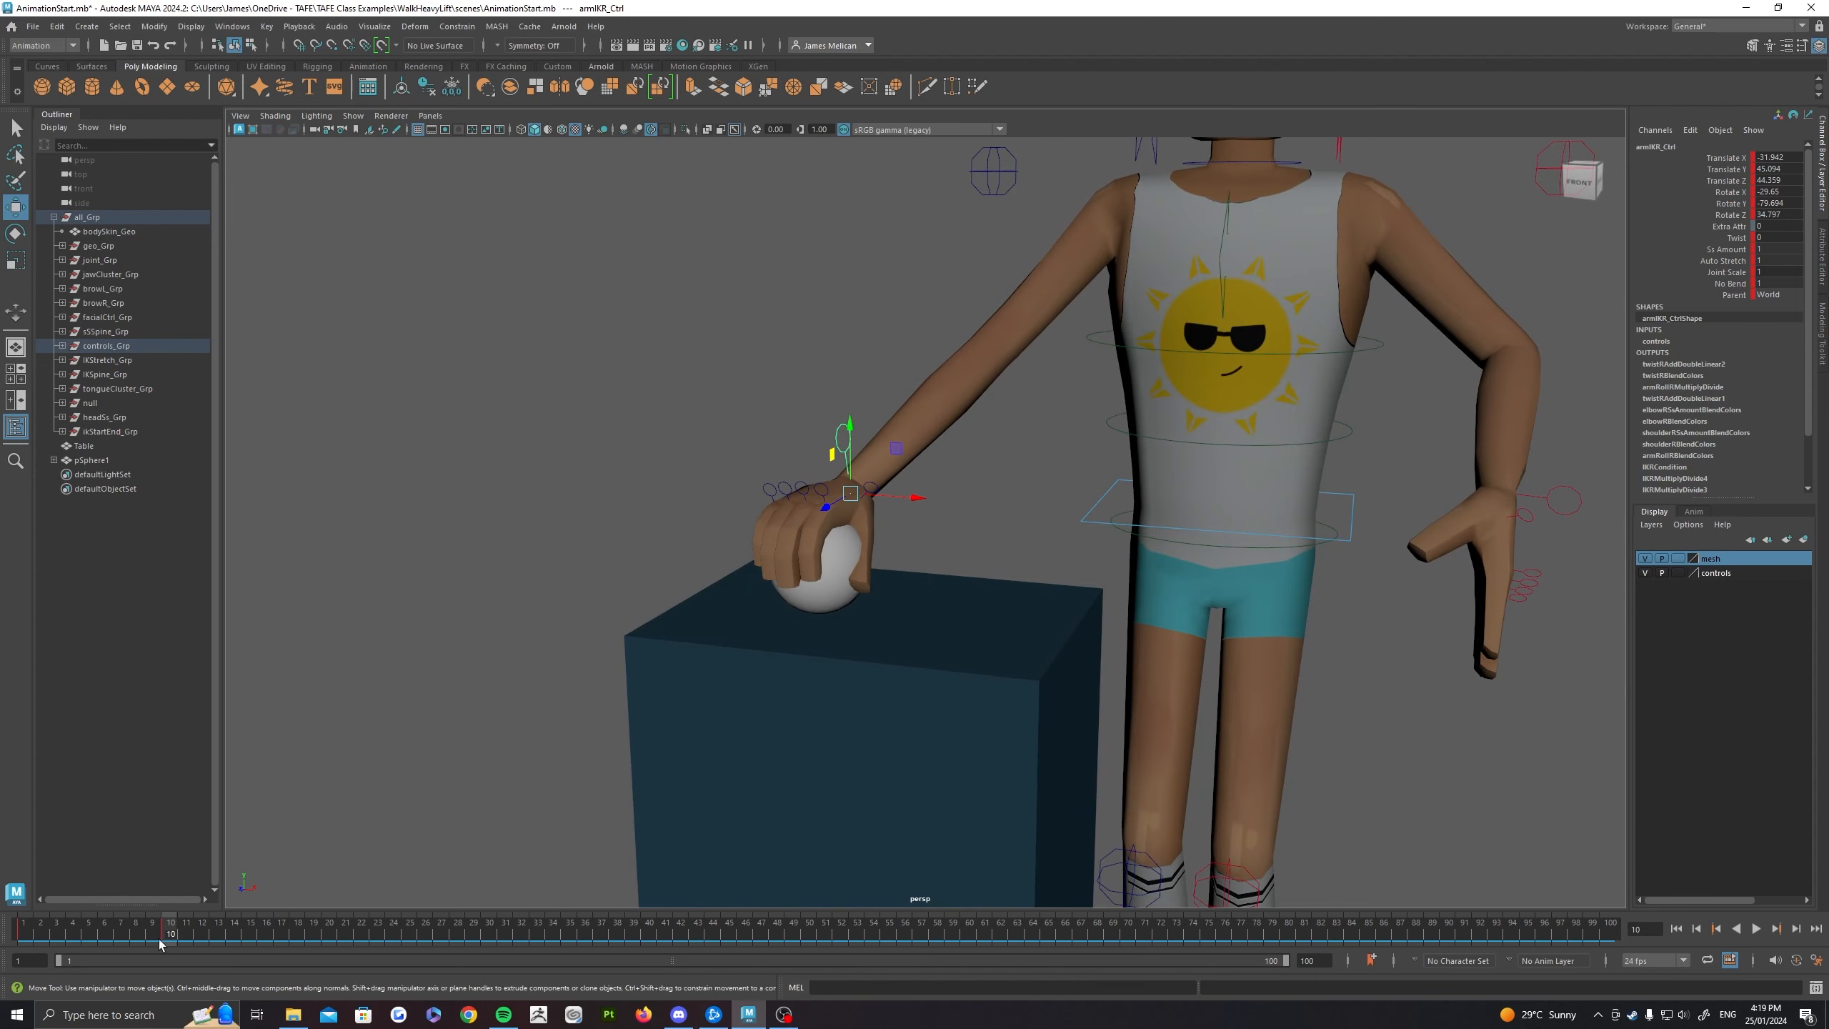
key(alt+v)
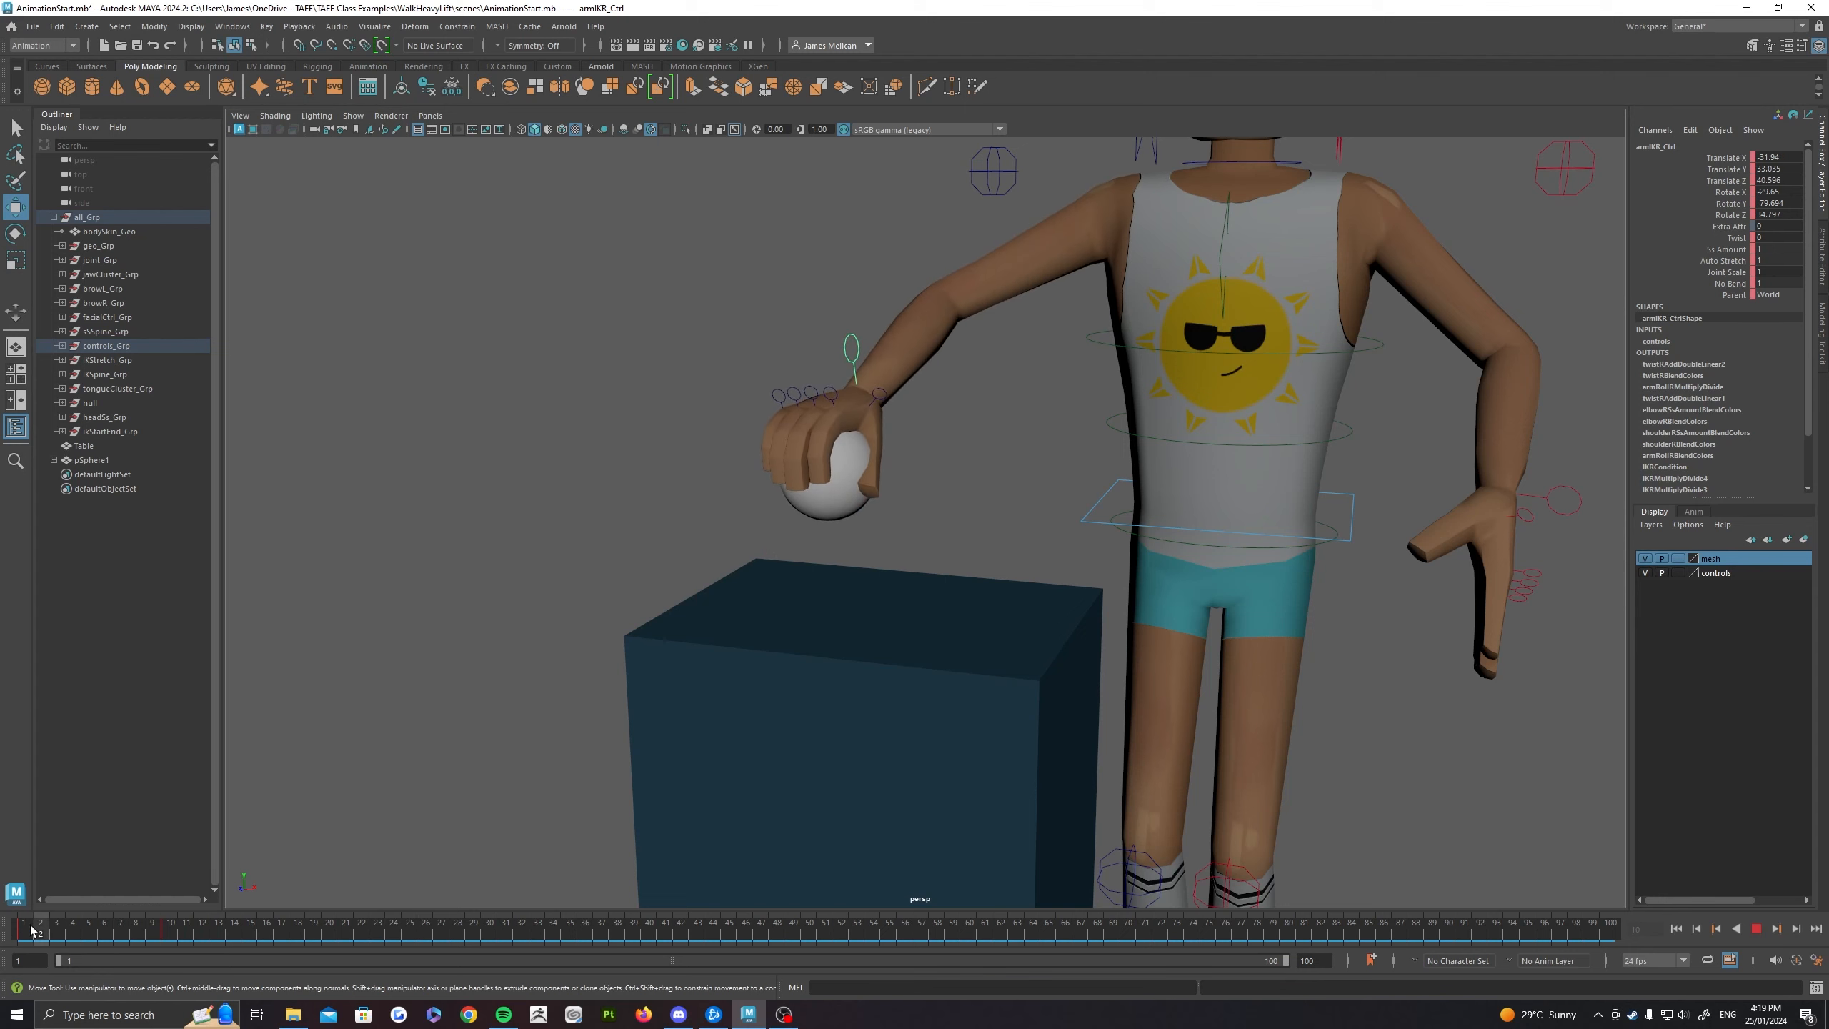
drag(41, 927, 170, 936)
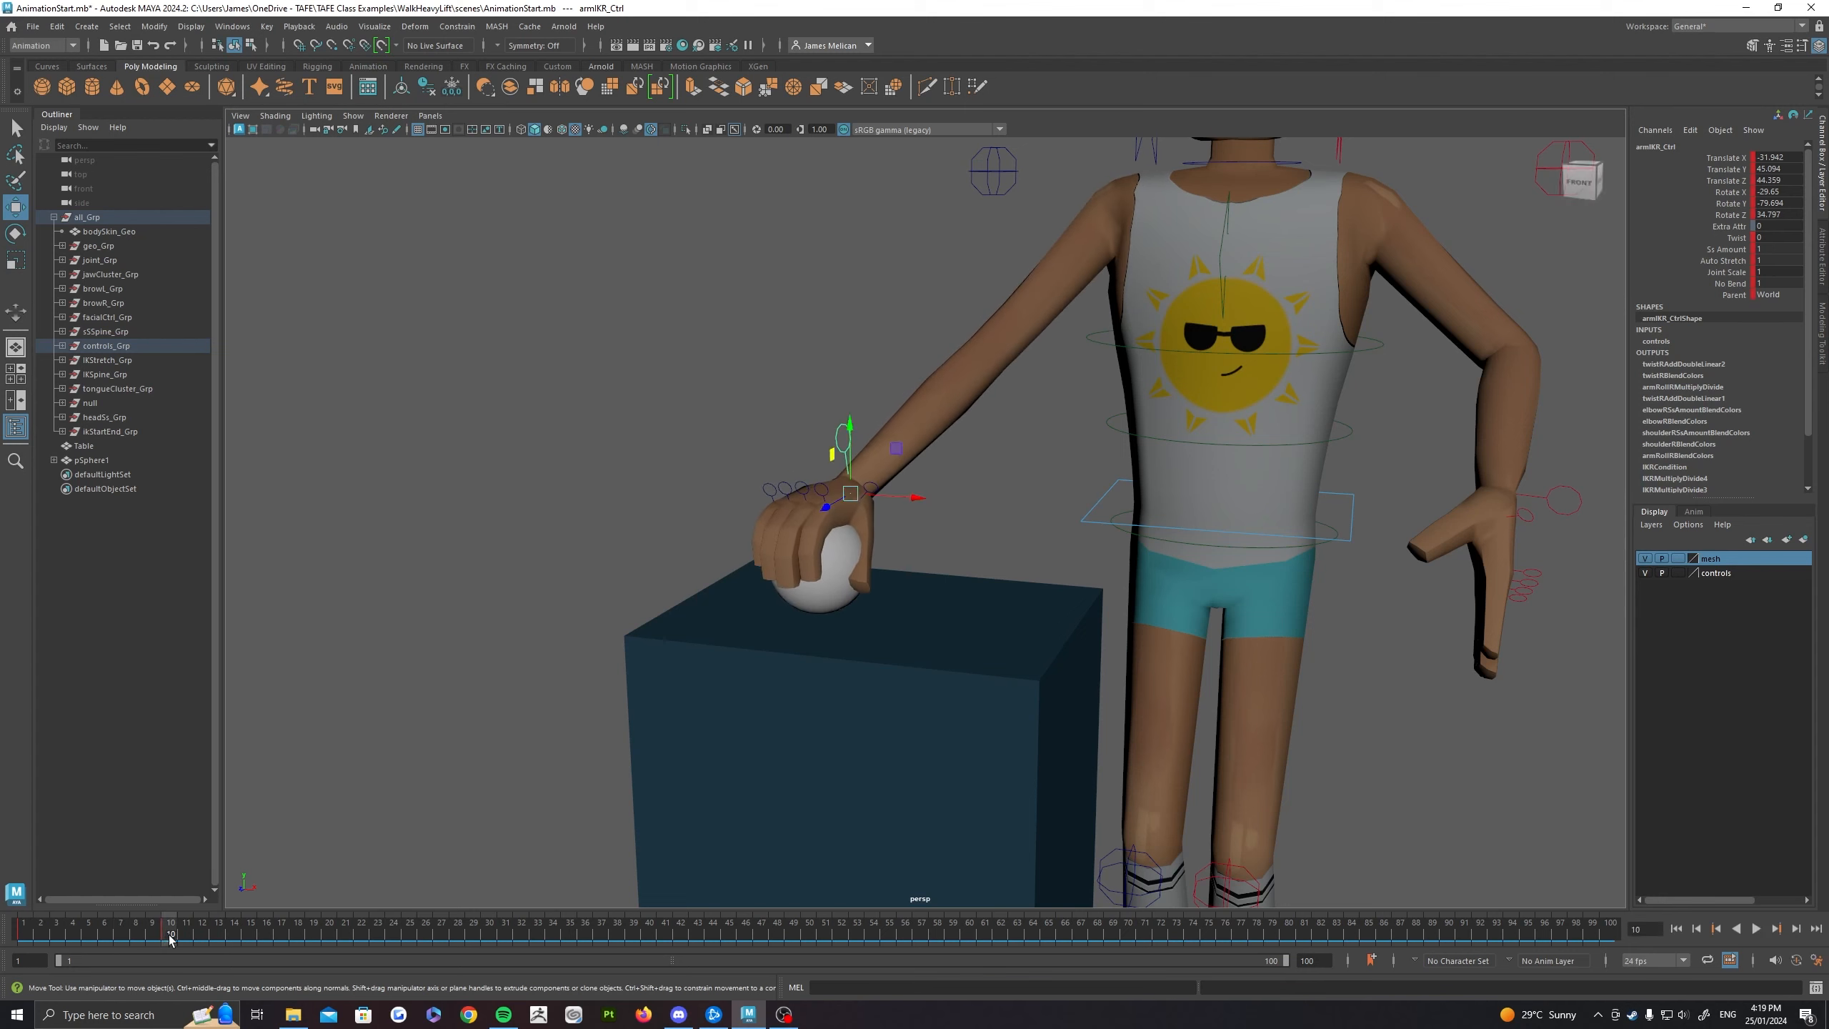
alt+right_drag(744, 588, 781, 572)
alt+middle_drag(895, 582, 837, 581)
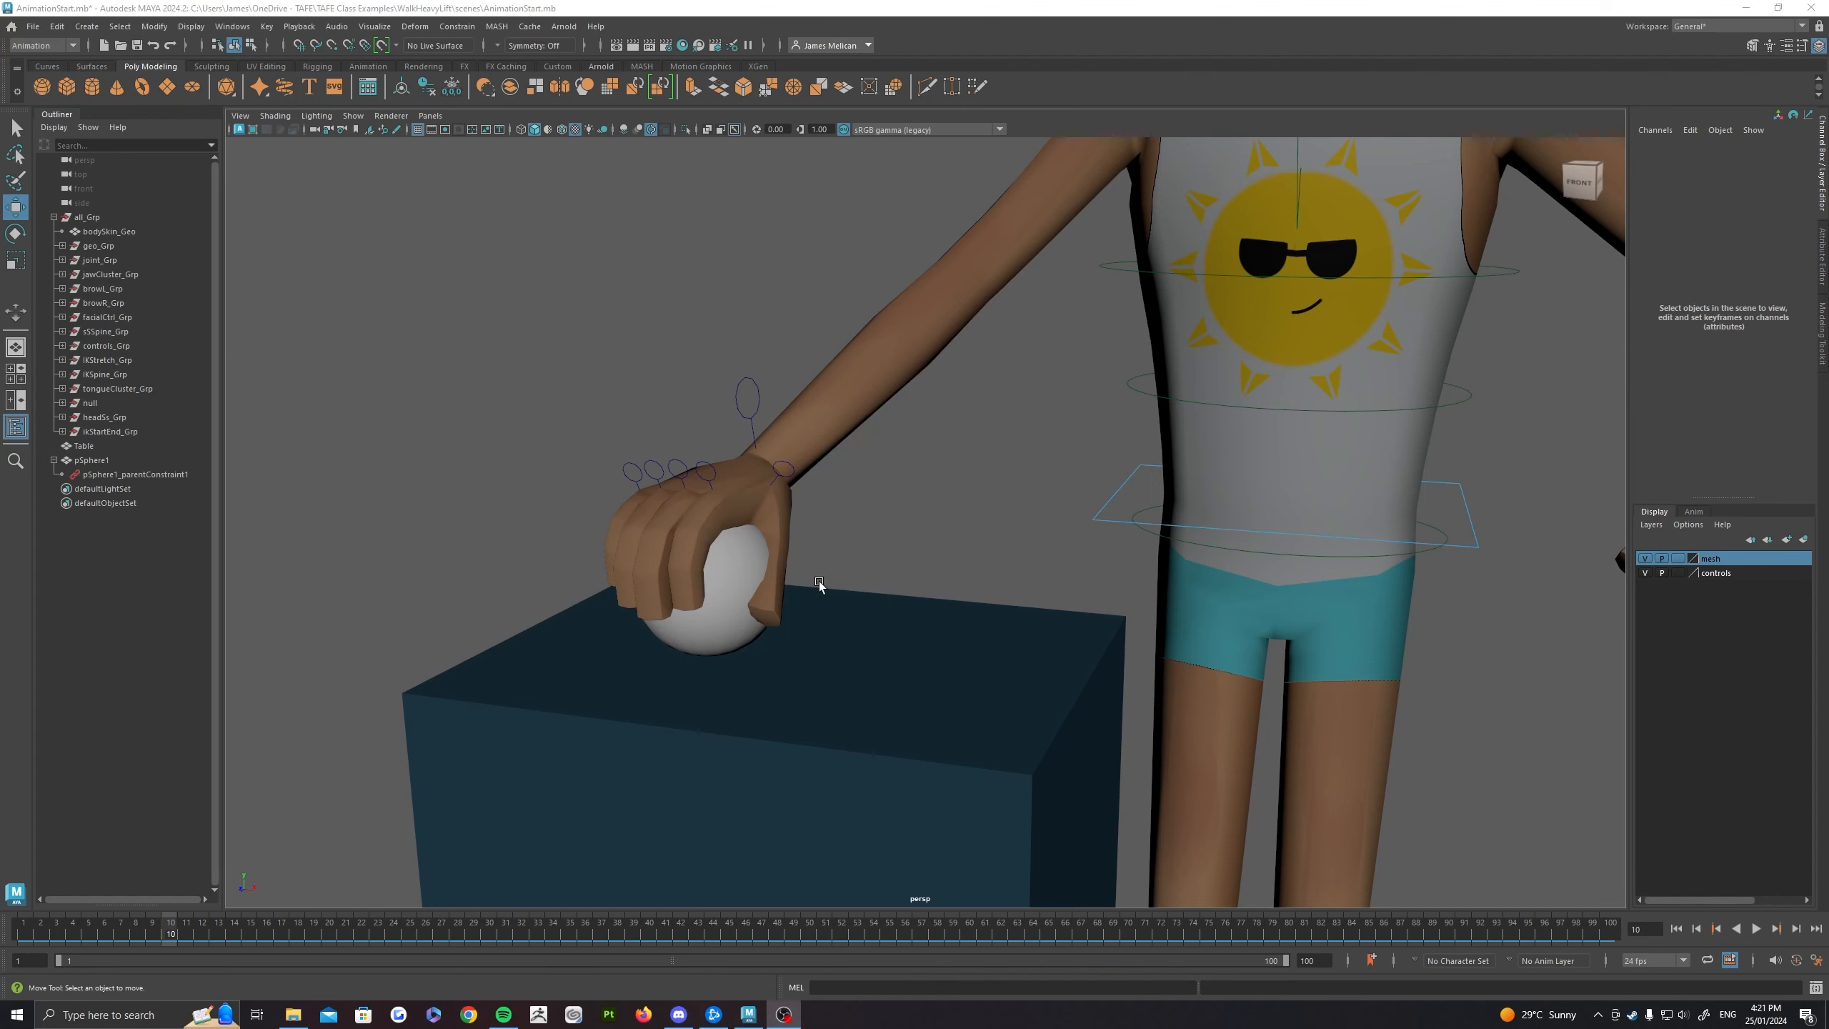
Step: Inspect the ball's constraint channels, try shifting the right hand's IK control sideways towards the body, and undo the move
click(735, 564)
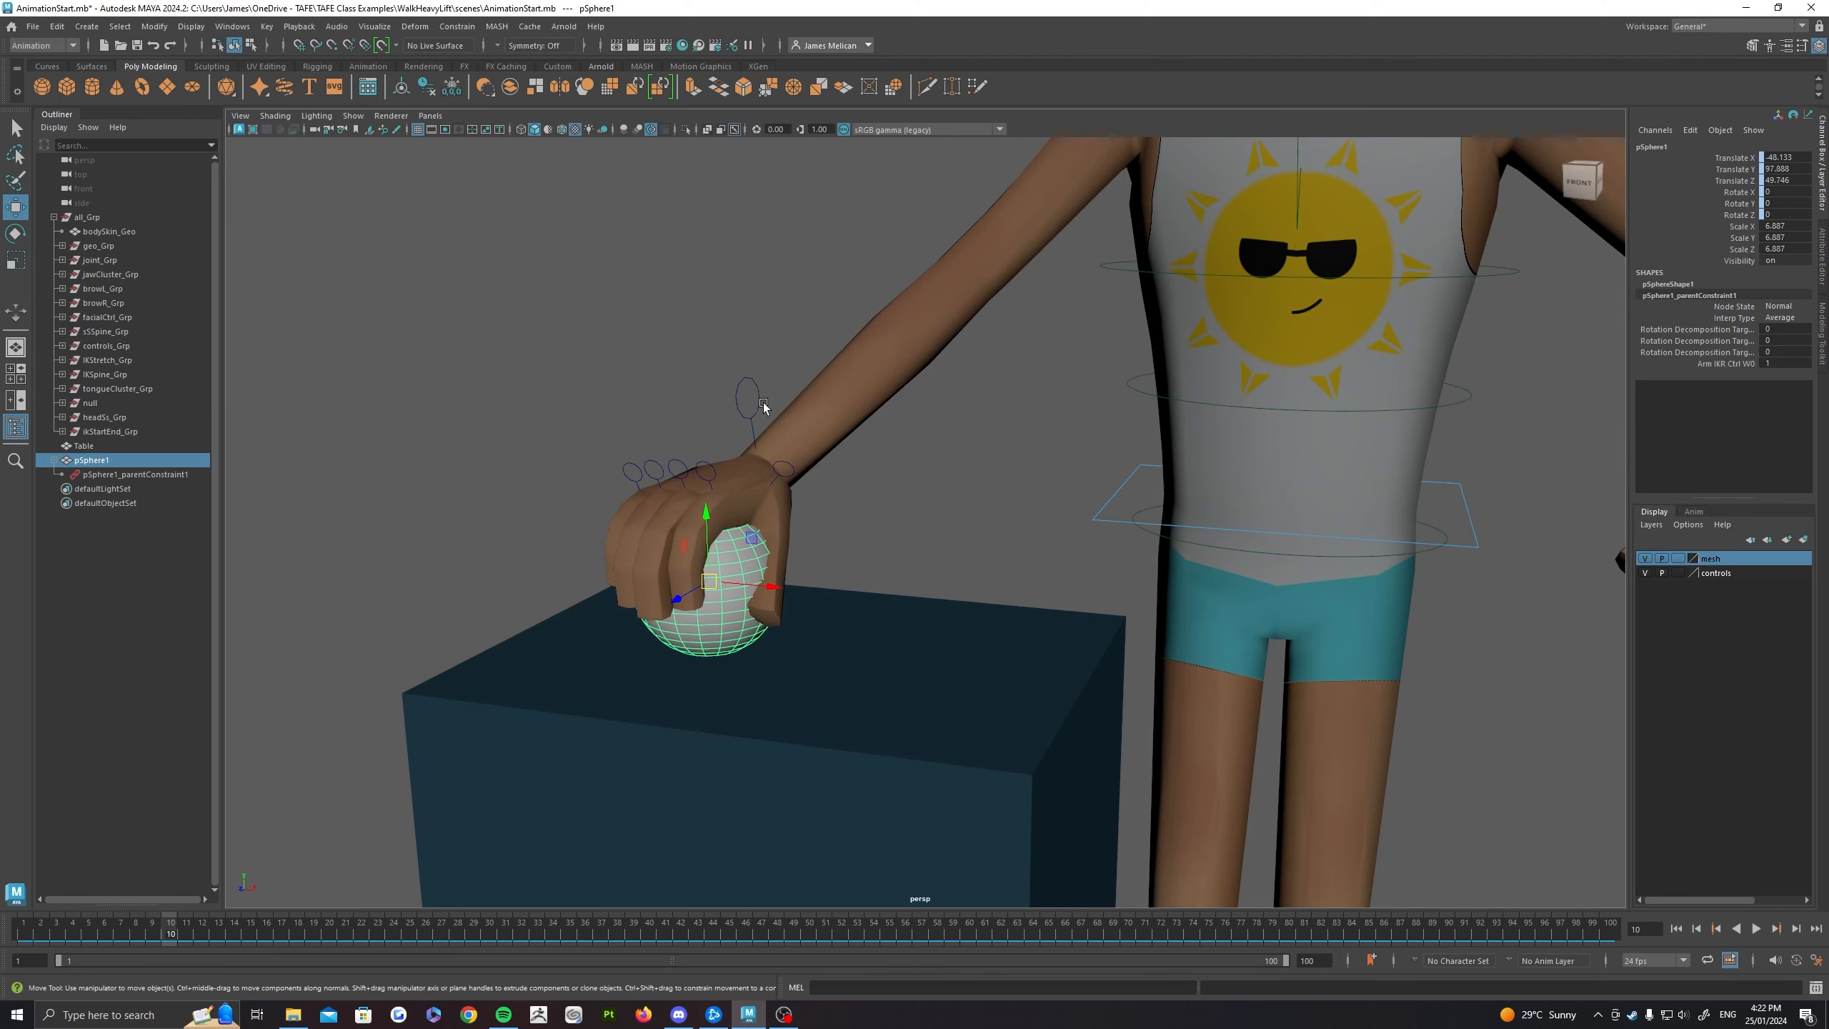
alt+middle_drag(878, 490, 1209, 497)
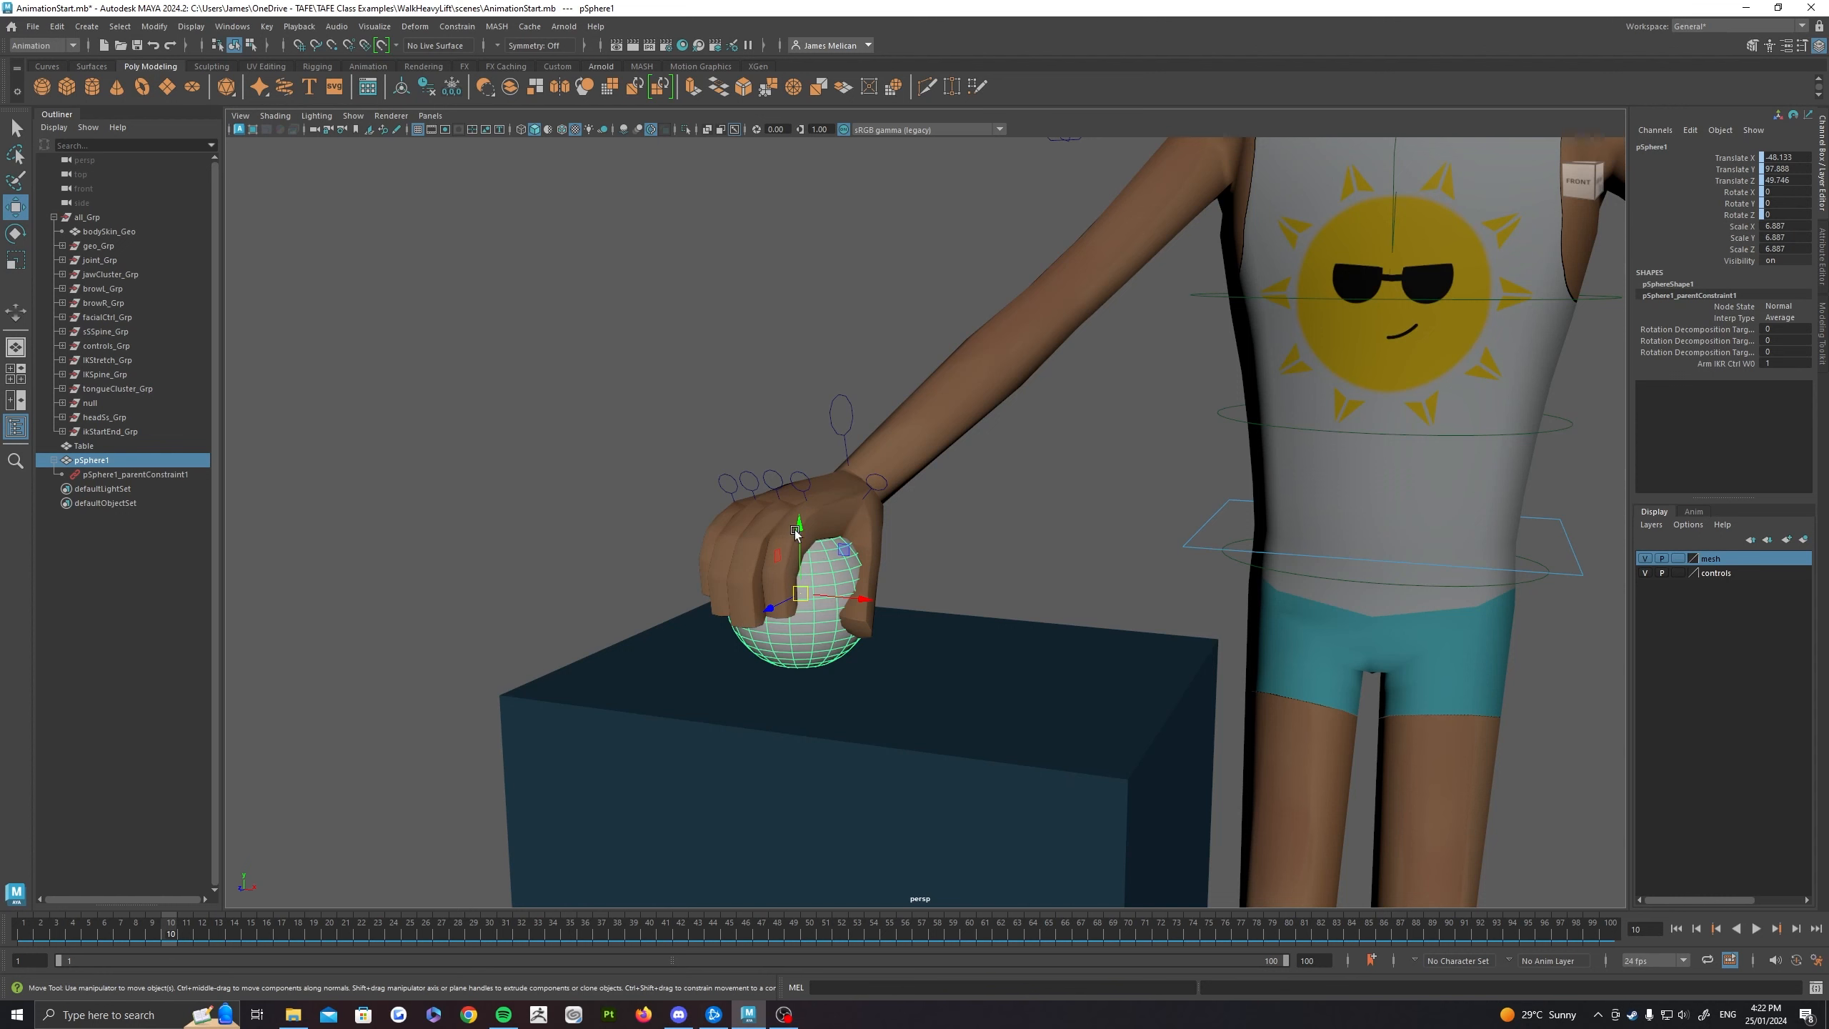
click(837, 442)
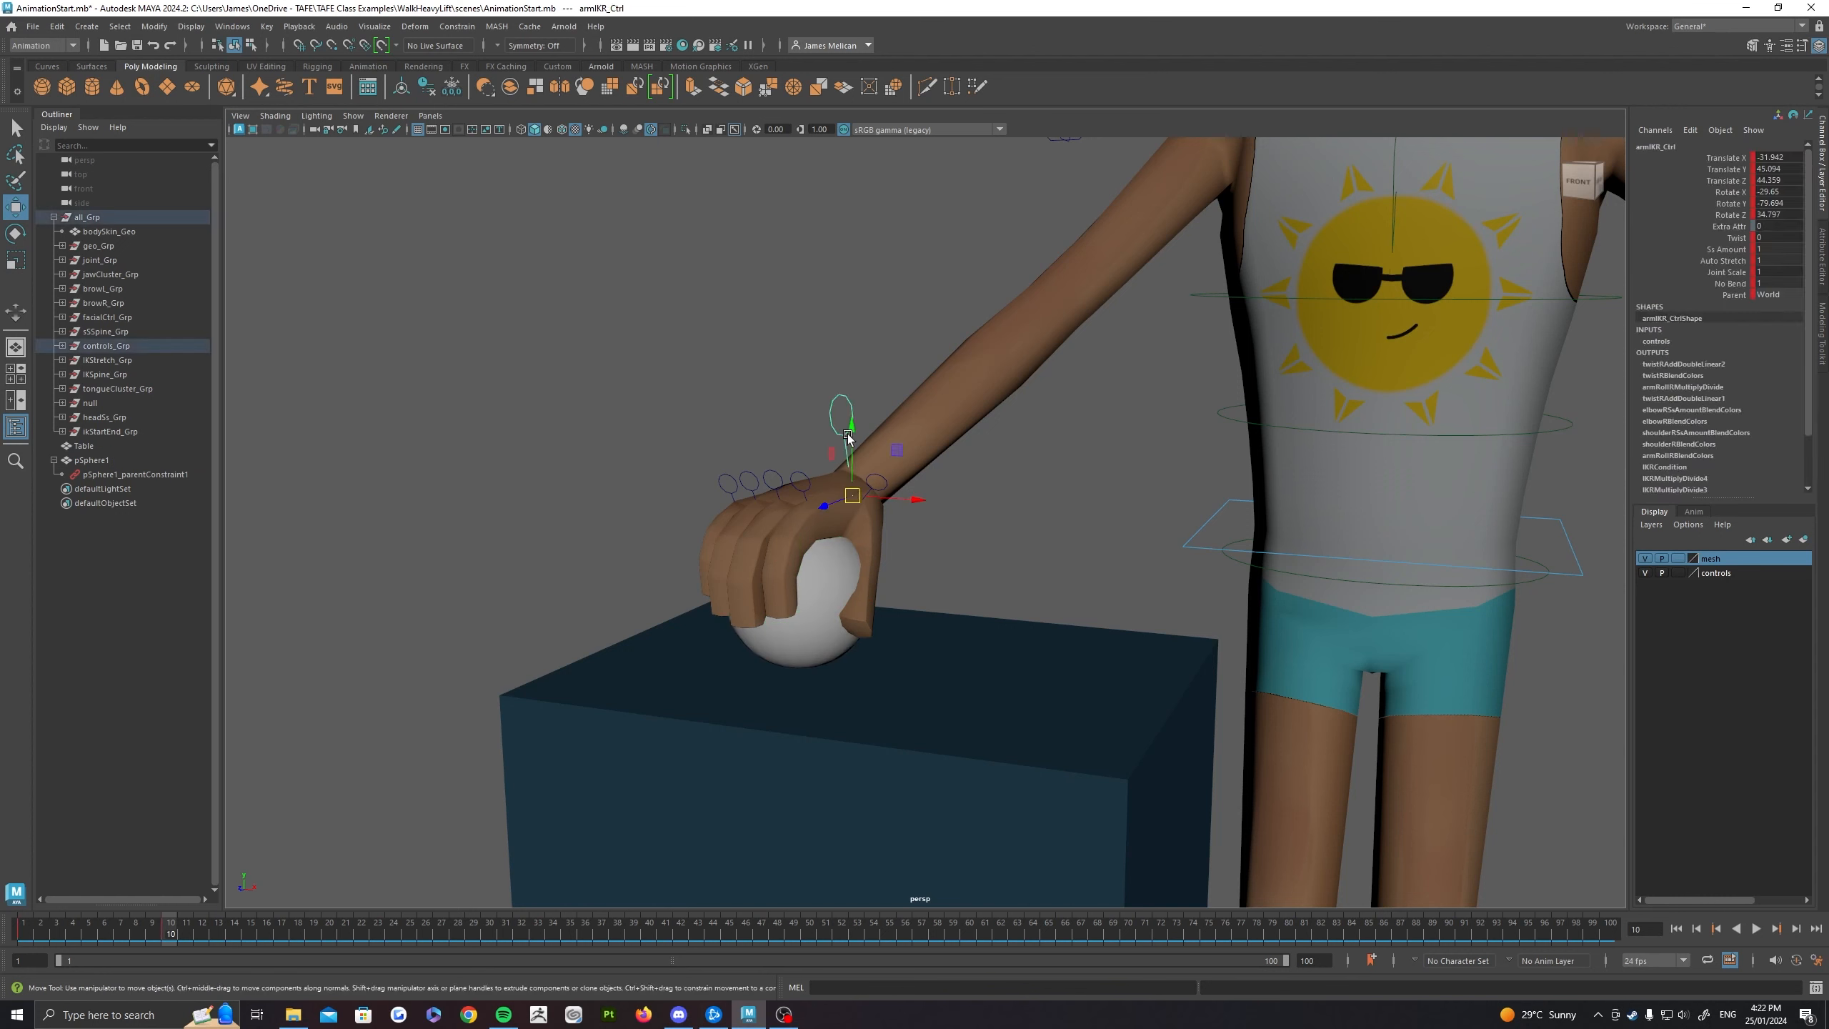
drag(909, 500, 1138, 559)
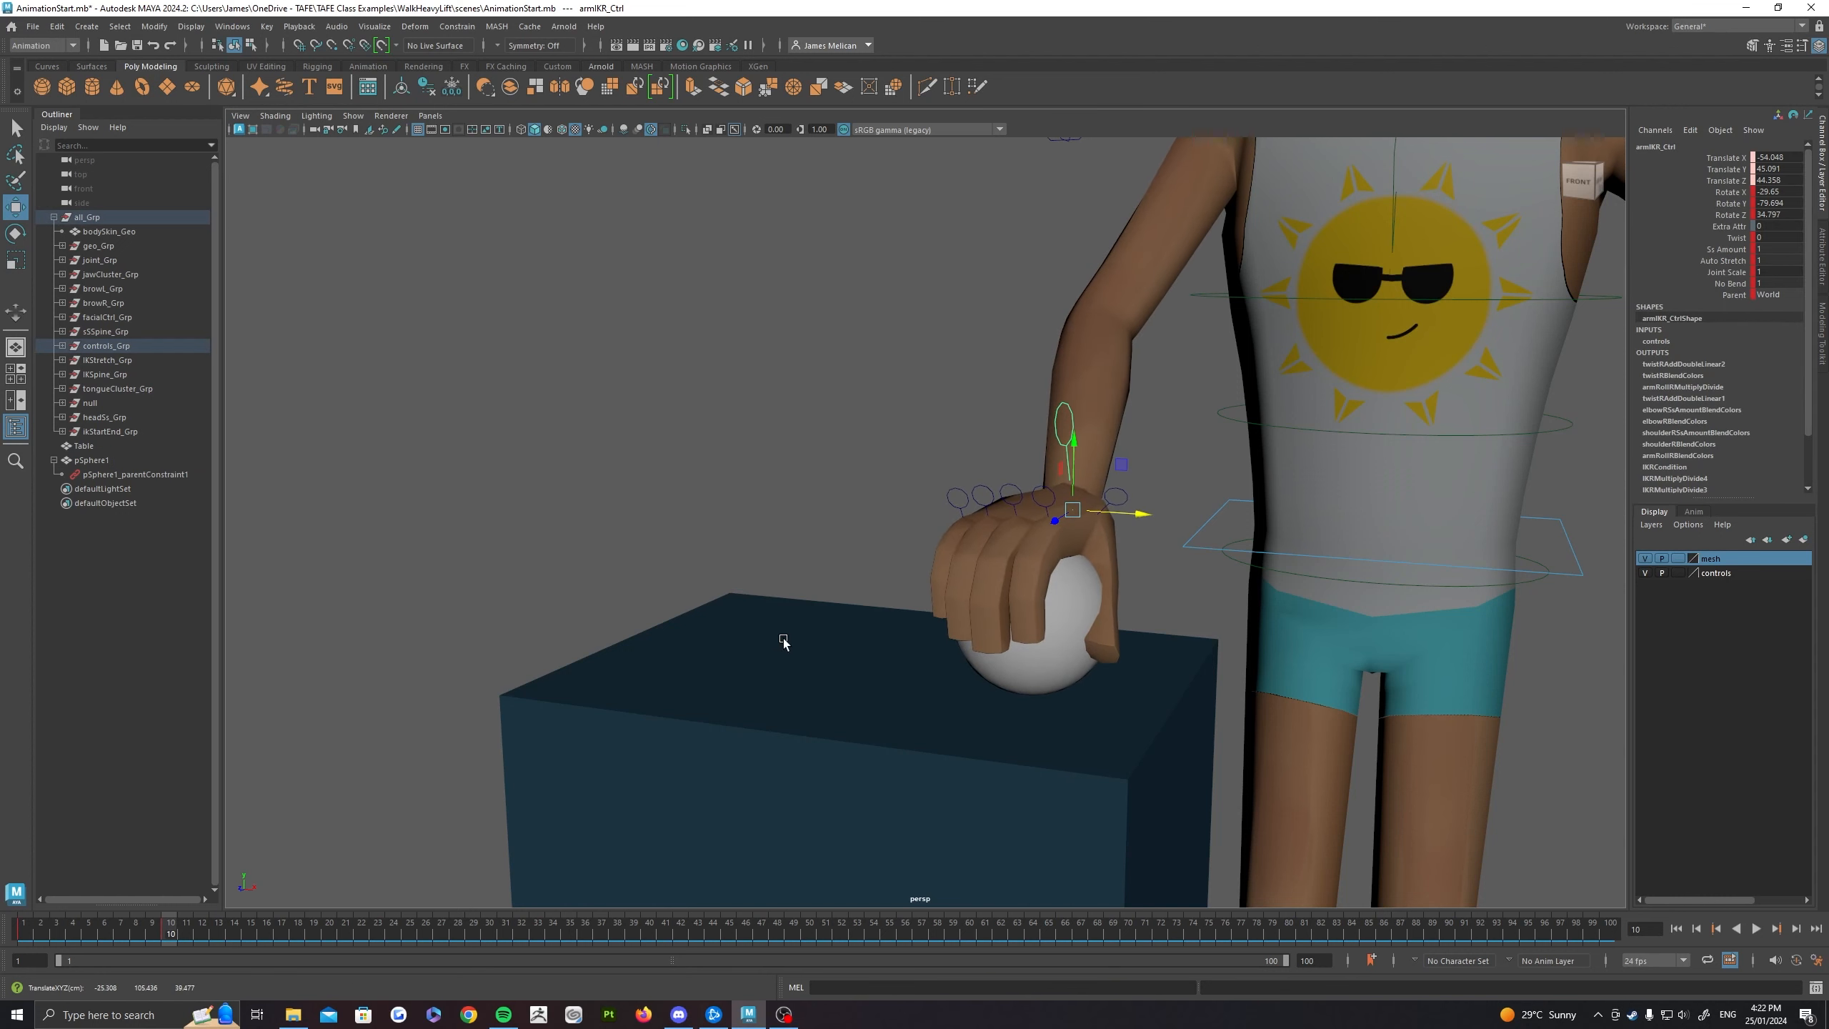
key(ctrl+z)
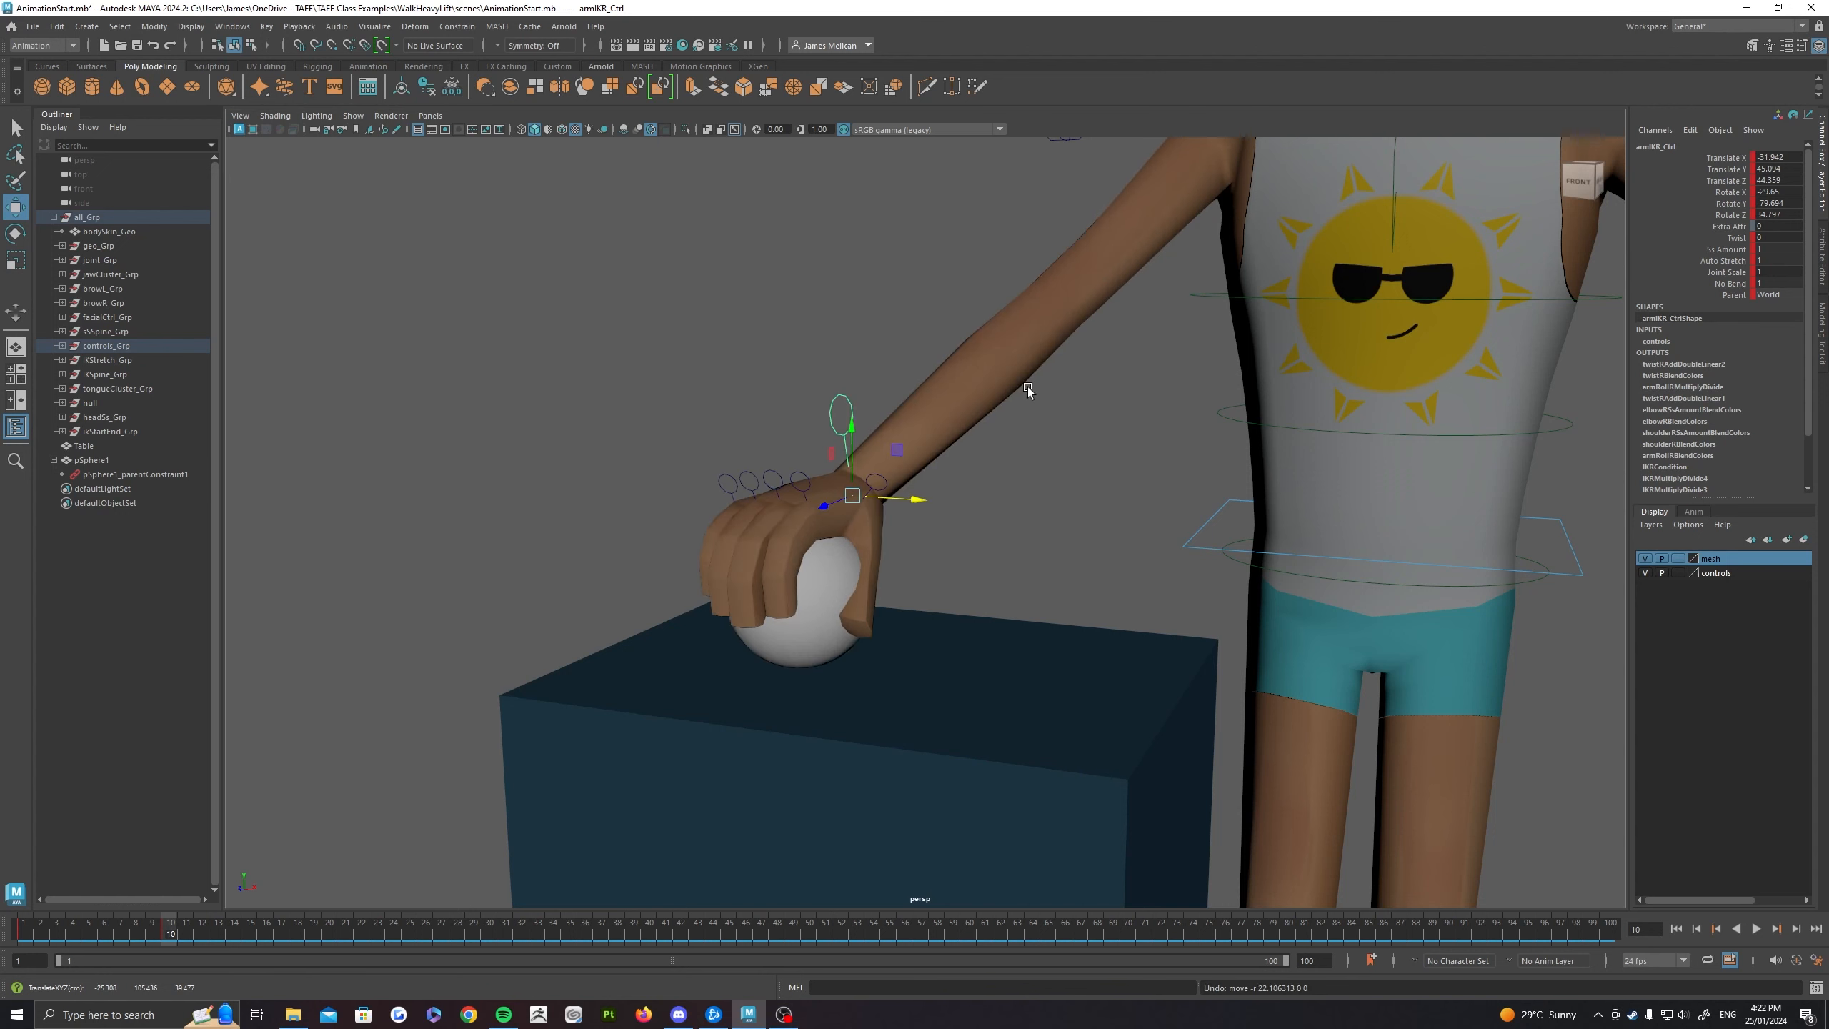
Step: Reselect the ball and key all its channels at frame 10 to give it a Blend Parent attribute
key(ctrl+z)
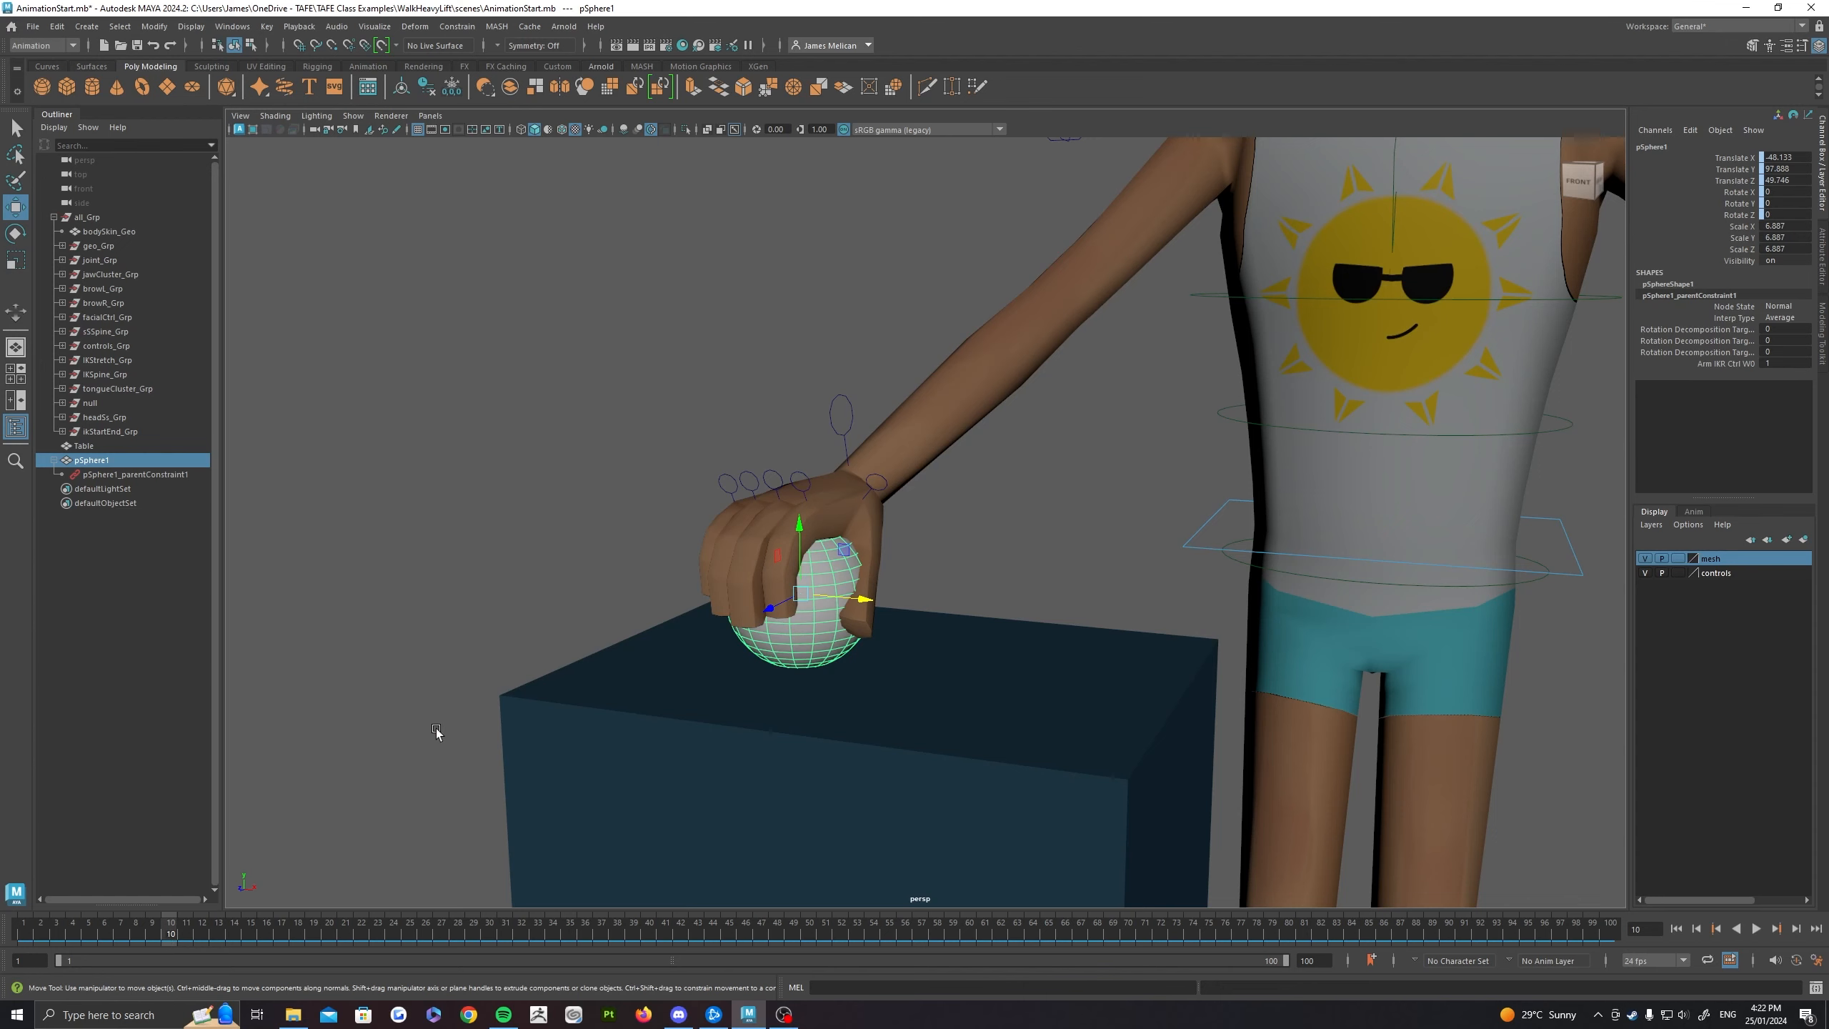
key(s)
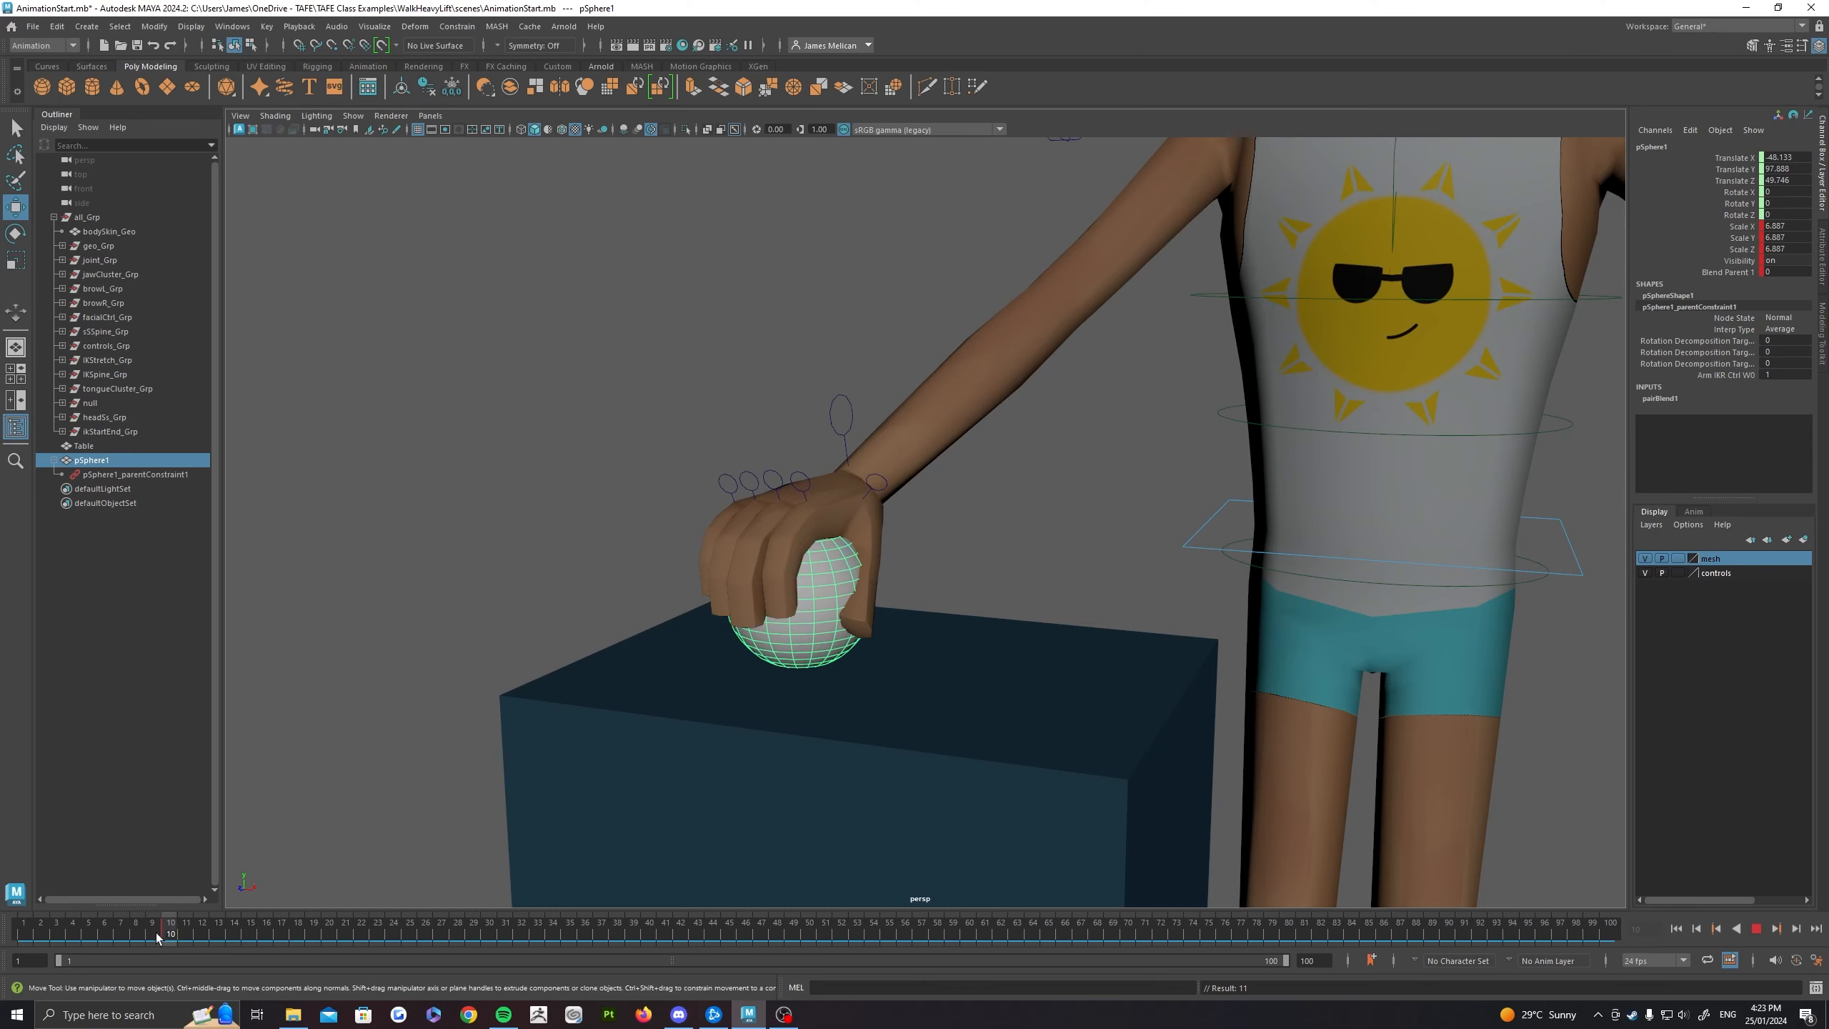
mouse_move(161, 935)
mouse_down()
mouse_move(32, 934)
mouse_move(334, 928)
mouse_move(171, 934)
mouse_up()
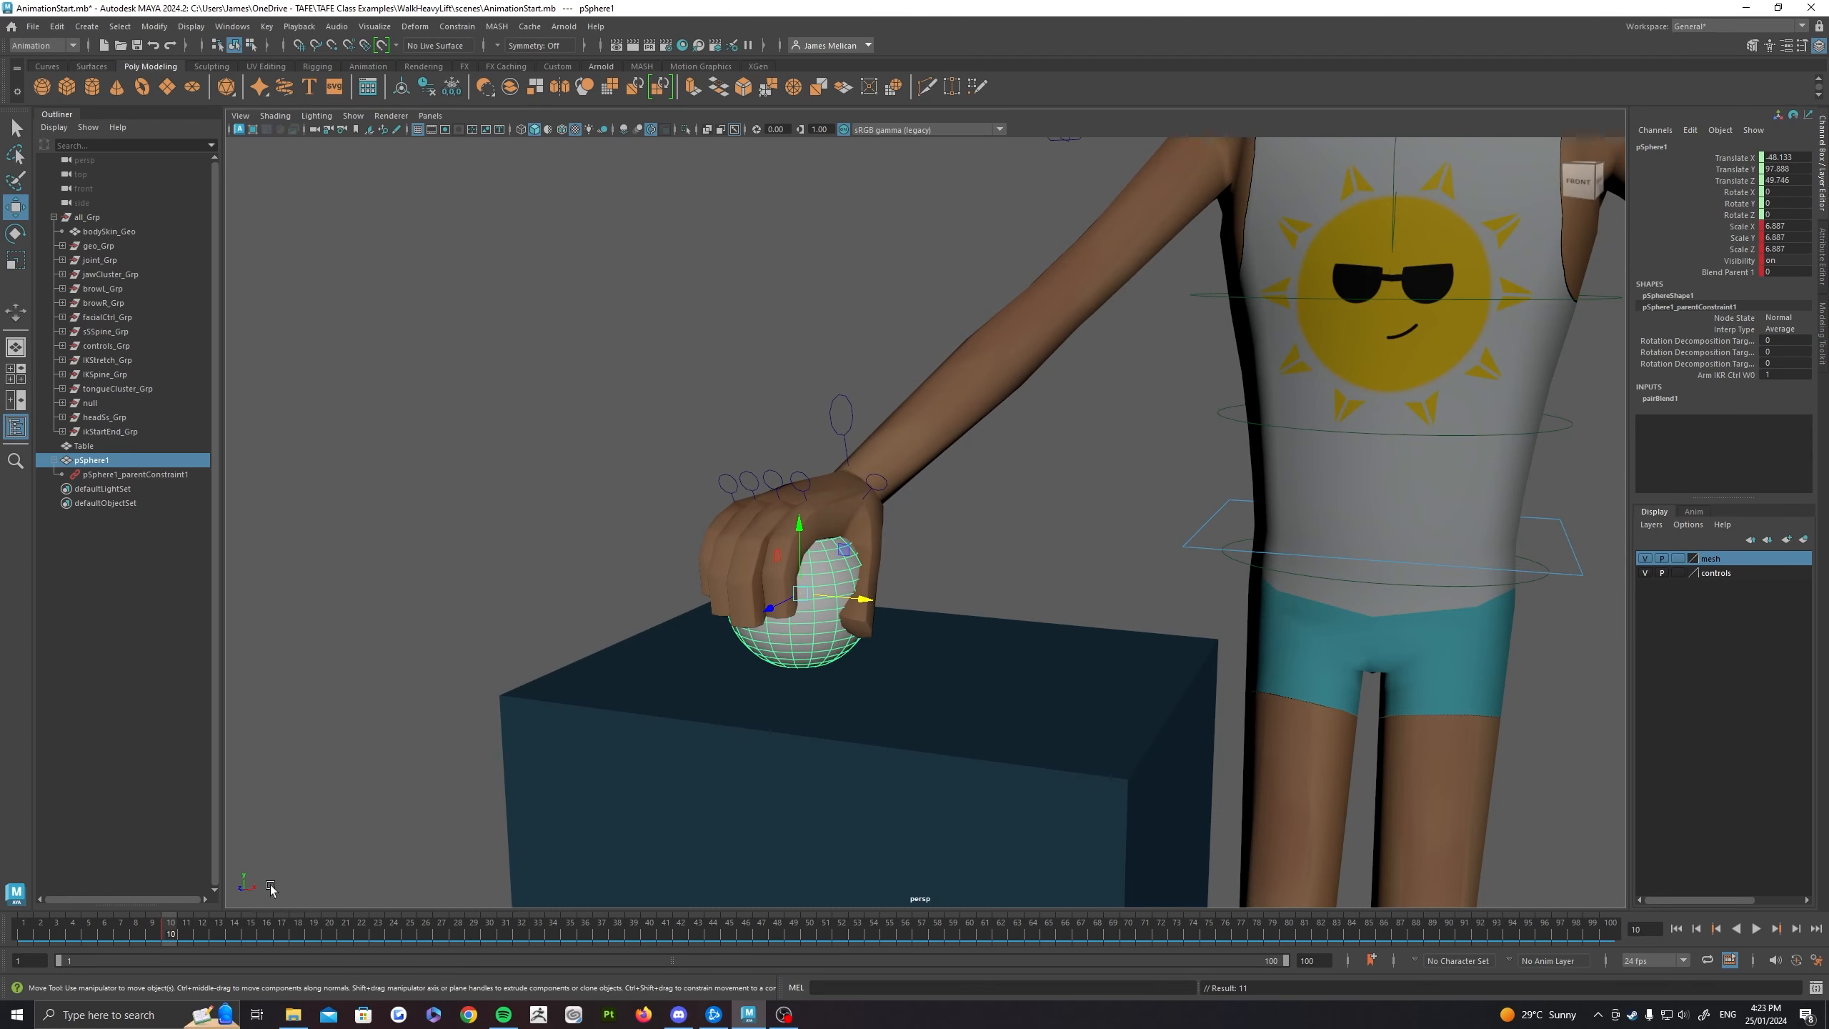
Step: Try raising the right hand's IK control at frame 10 to test the keyed ball, and undo the move
click(835, 440)
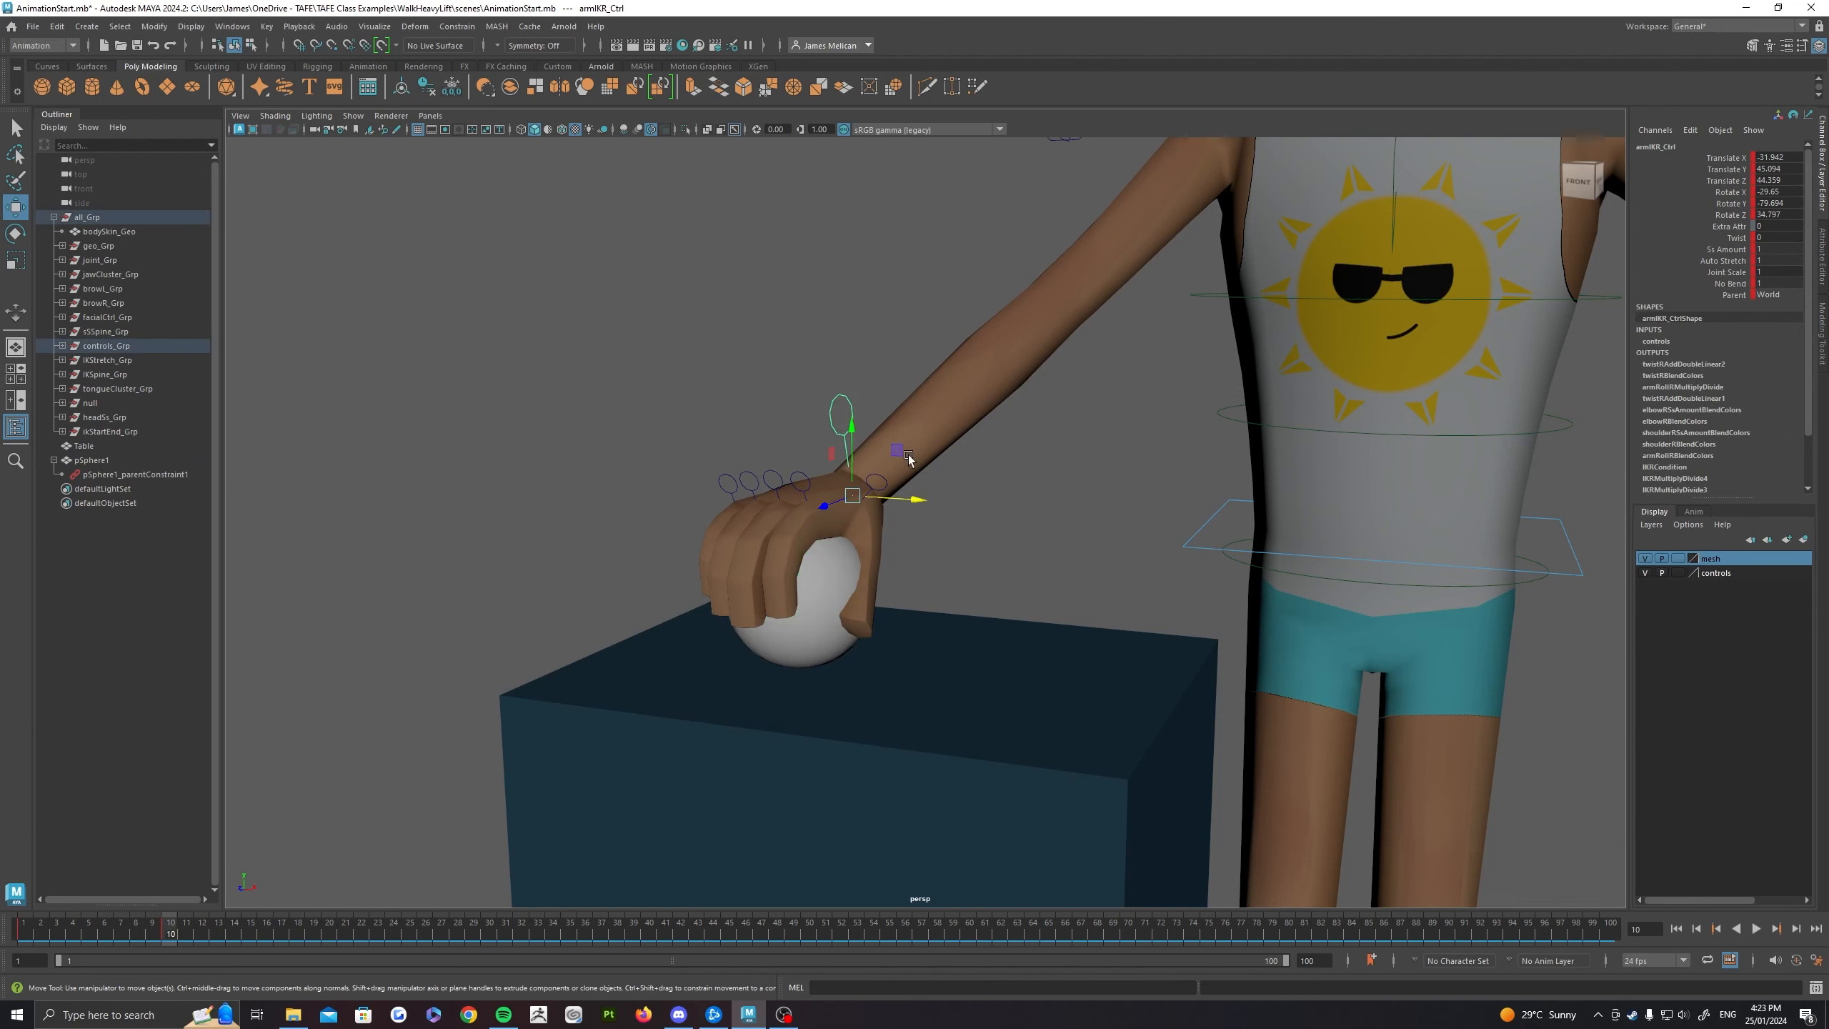
drag(905, 456, 898, 331)
key(ctrl+z)
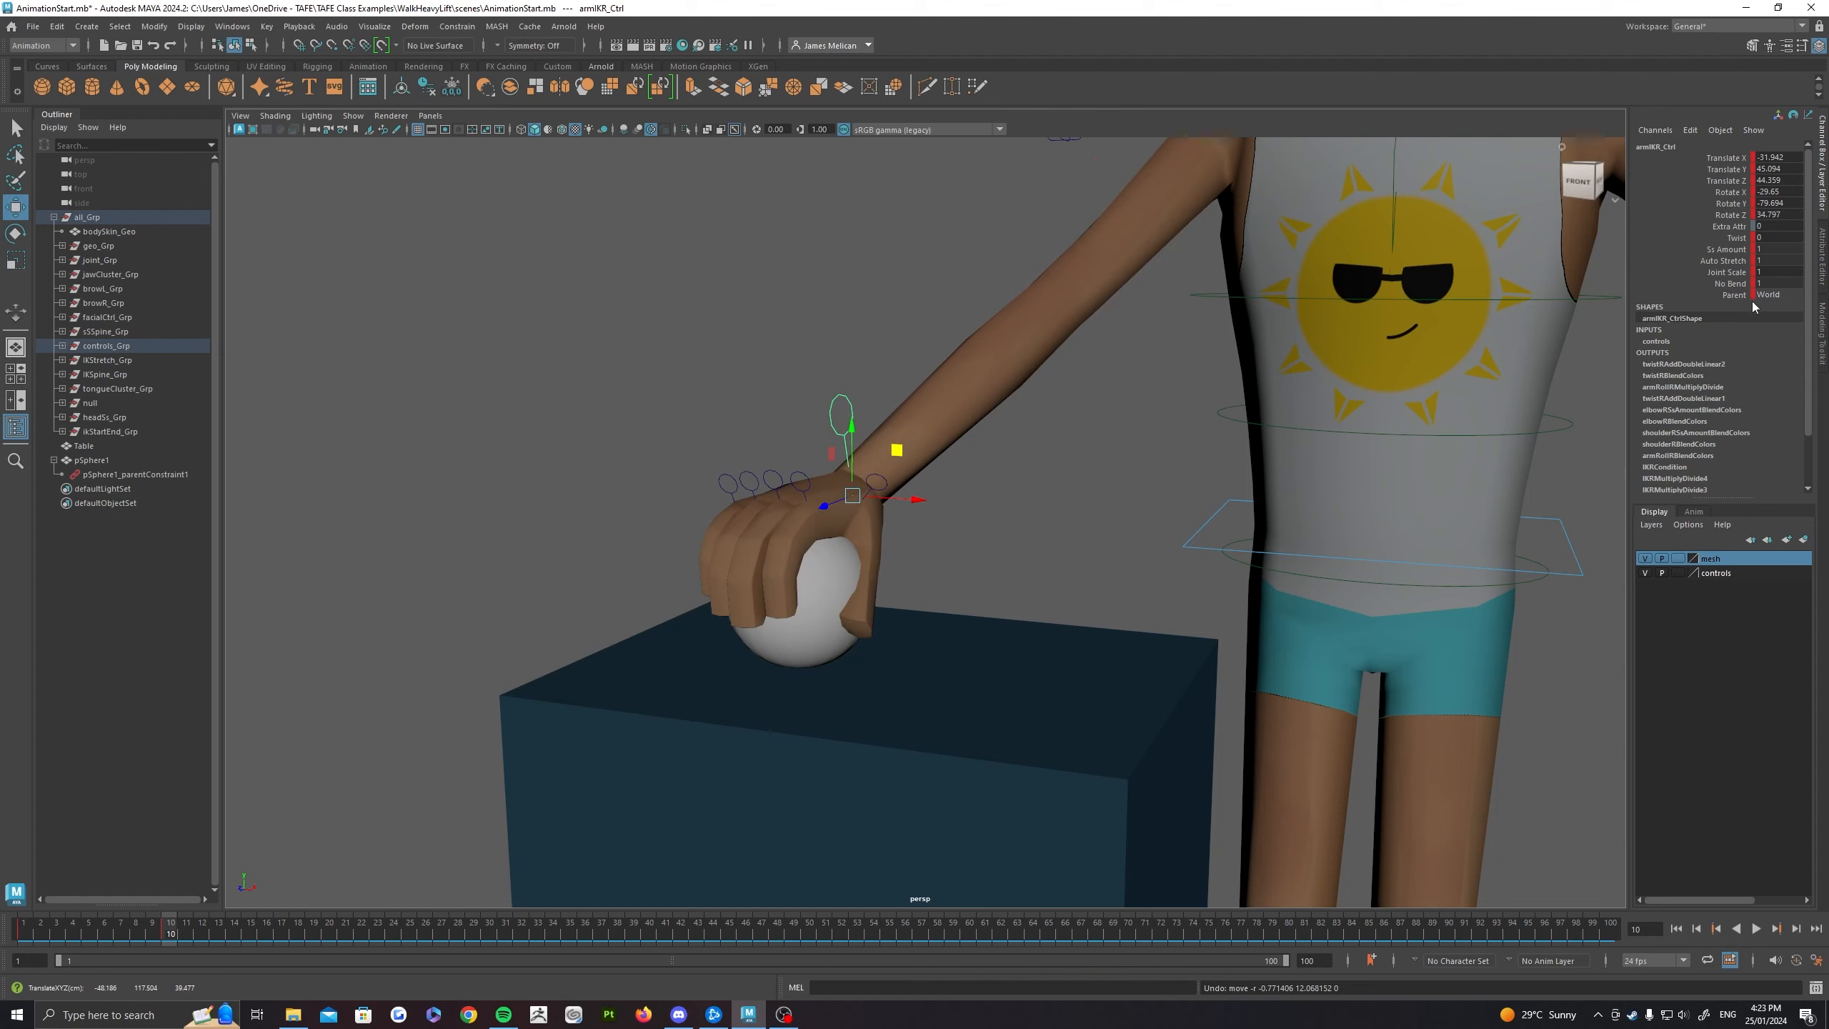
Step: Set the ball's Blend Parent 1 to 1 and key it at frame 10 with auto keyframing turned on
click(828, 597)
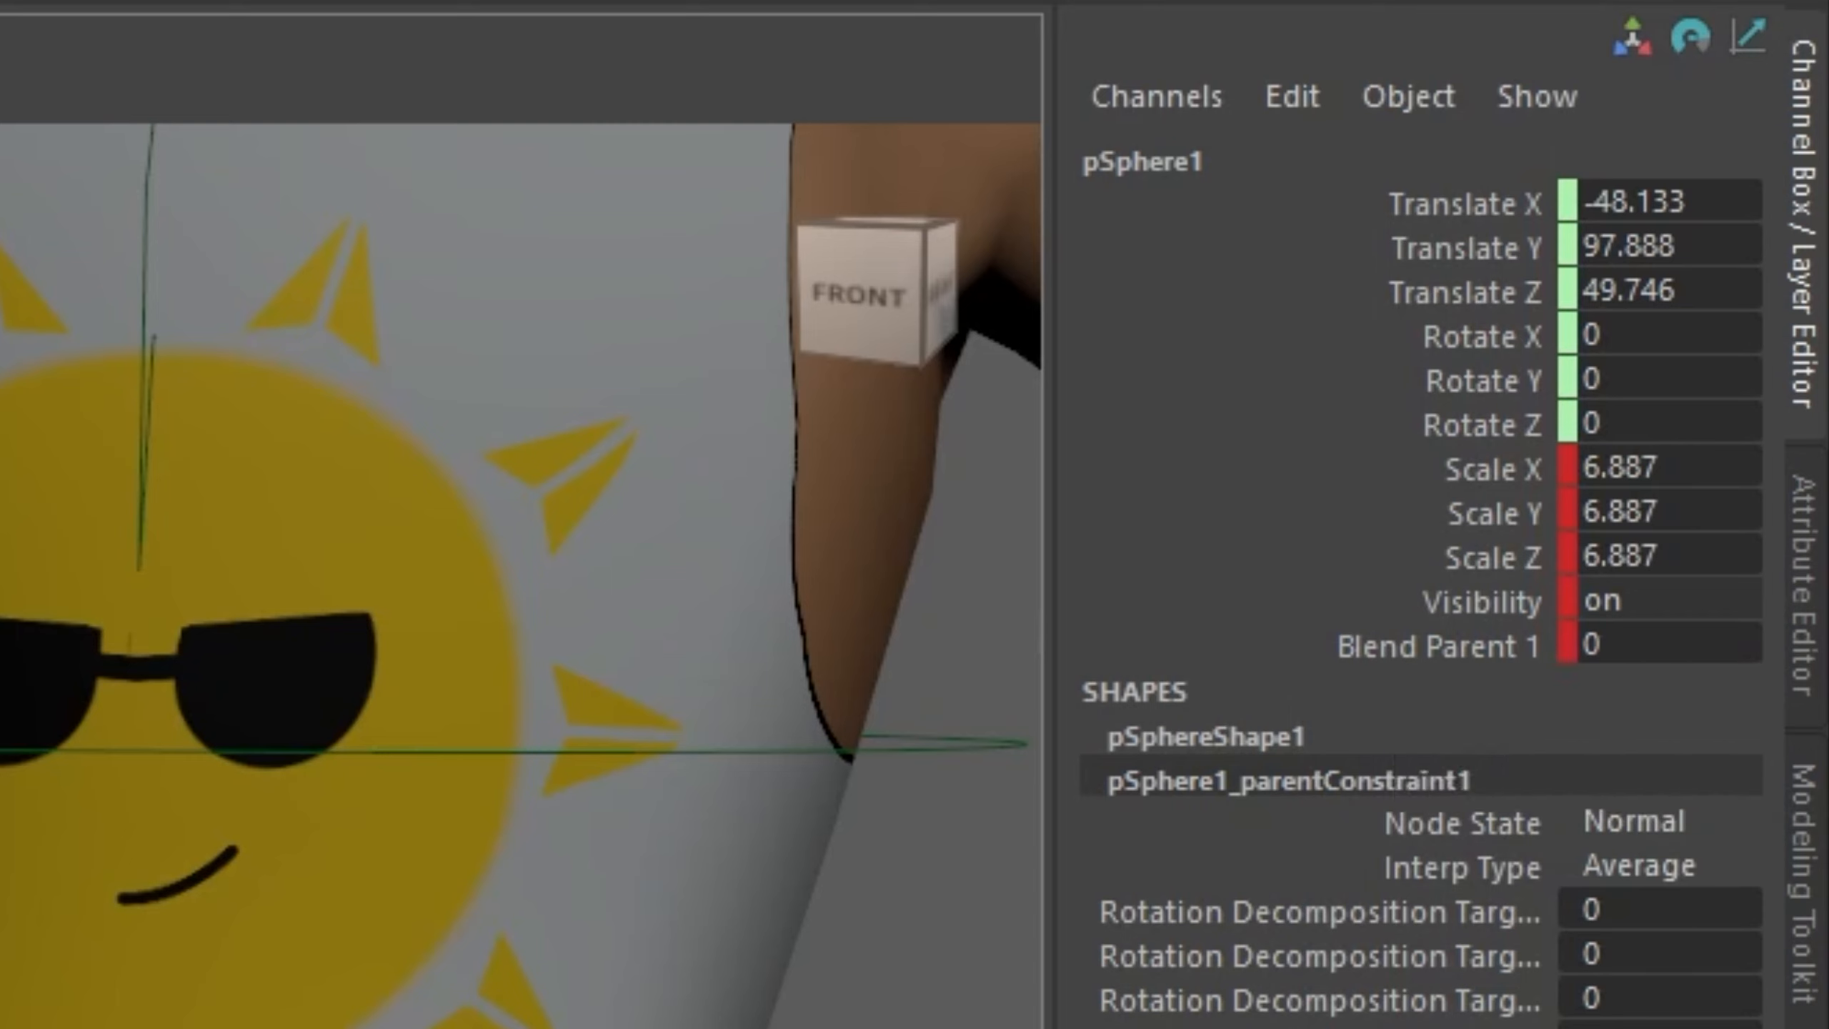
double_click(1645, 650)
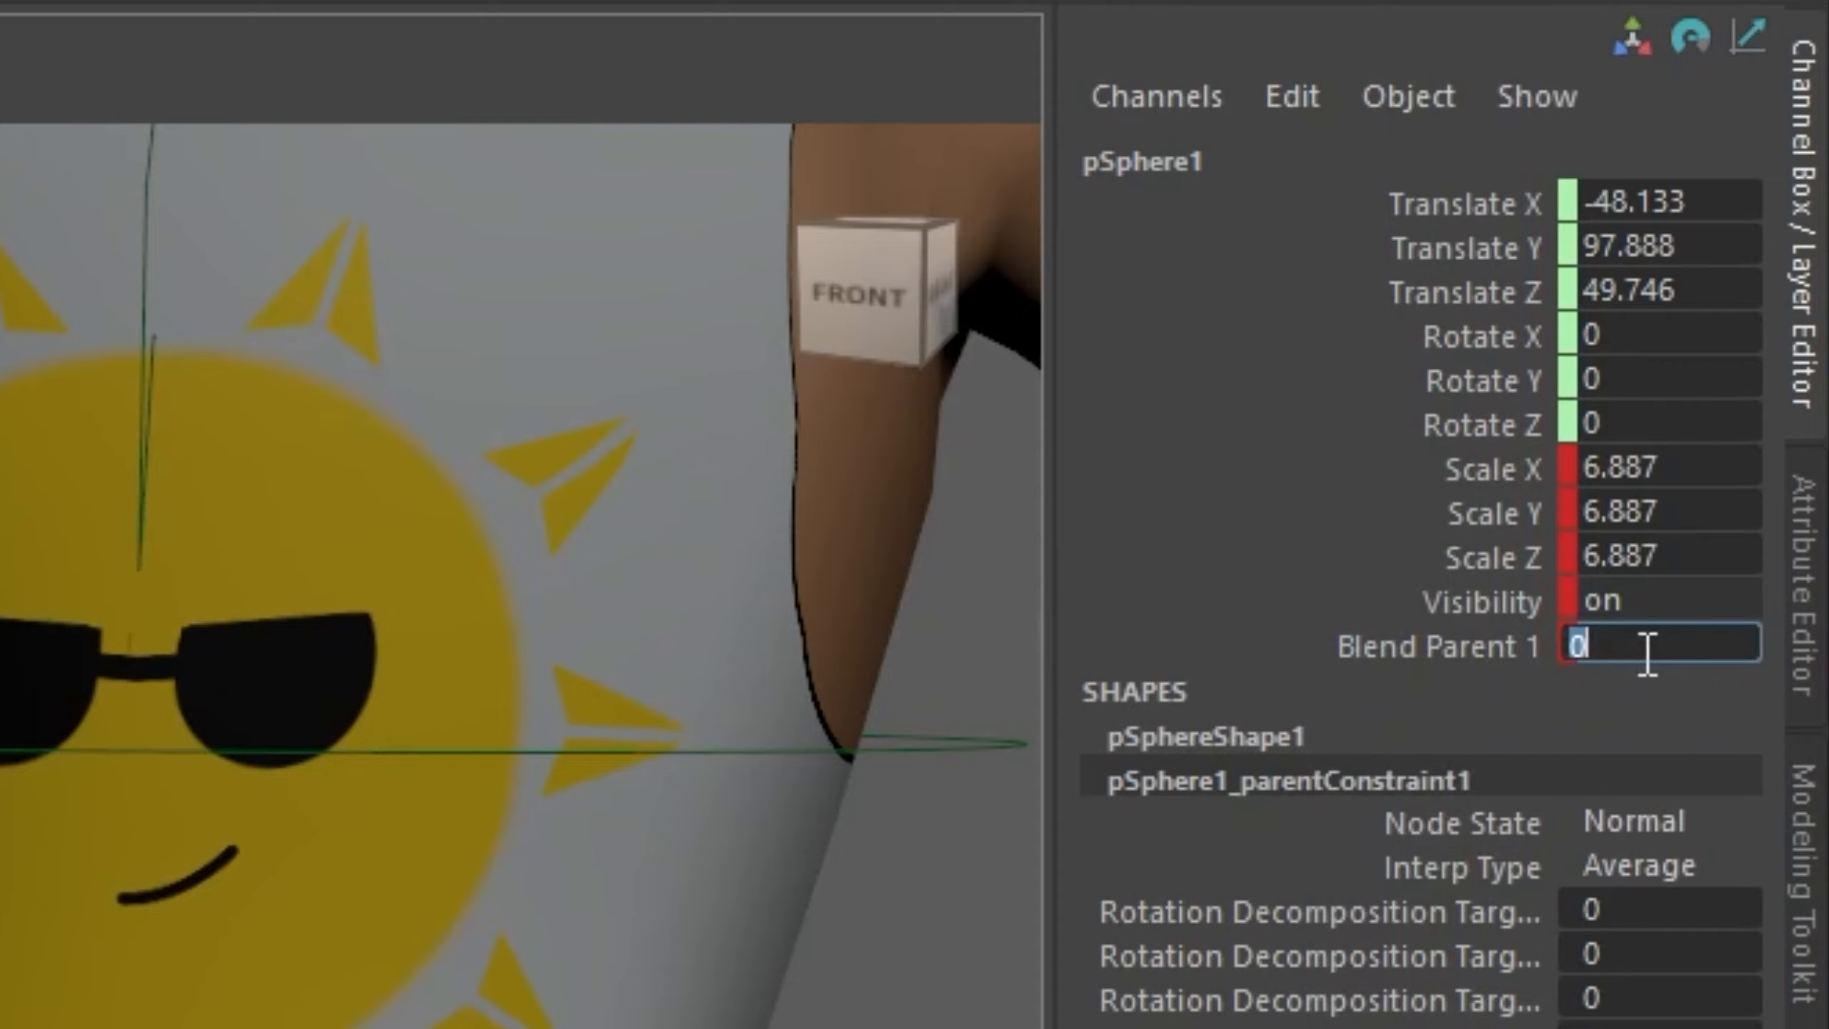
text(1)
key(Return)
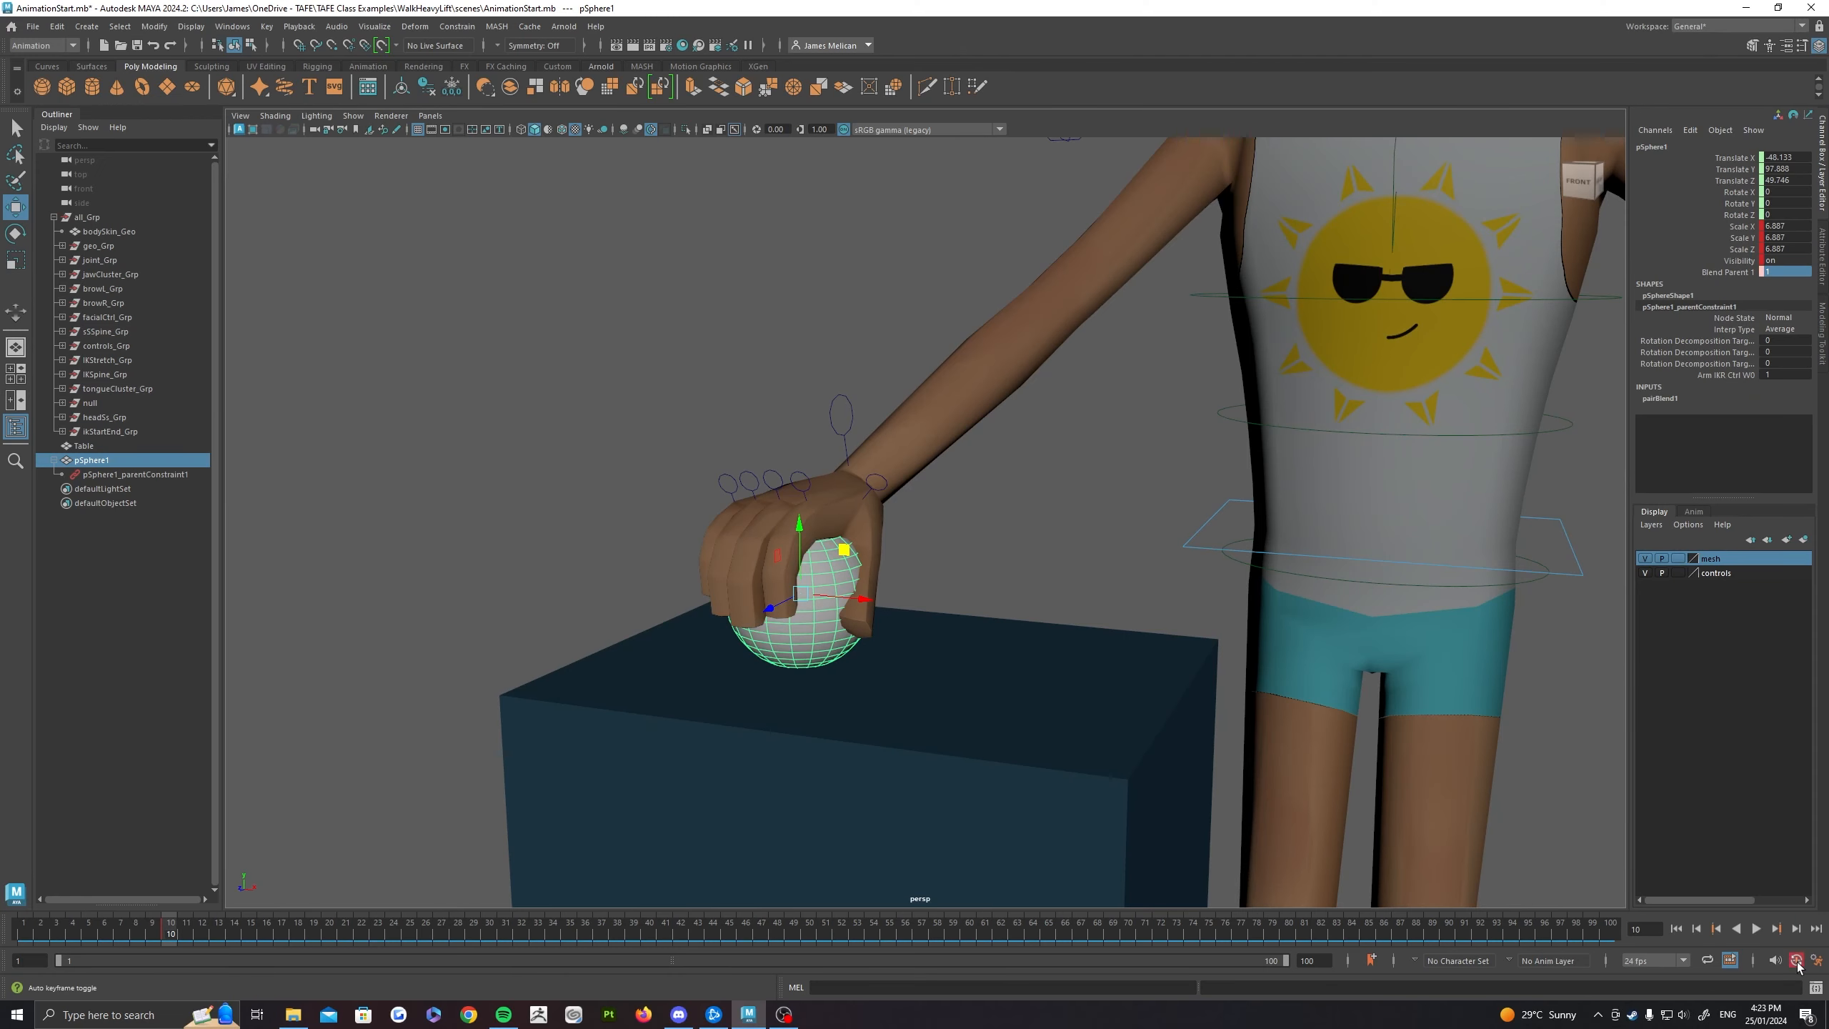
key(s)
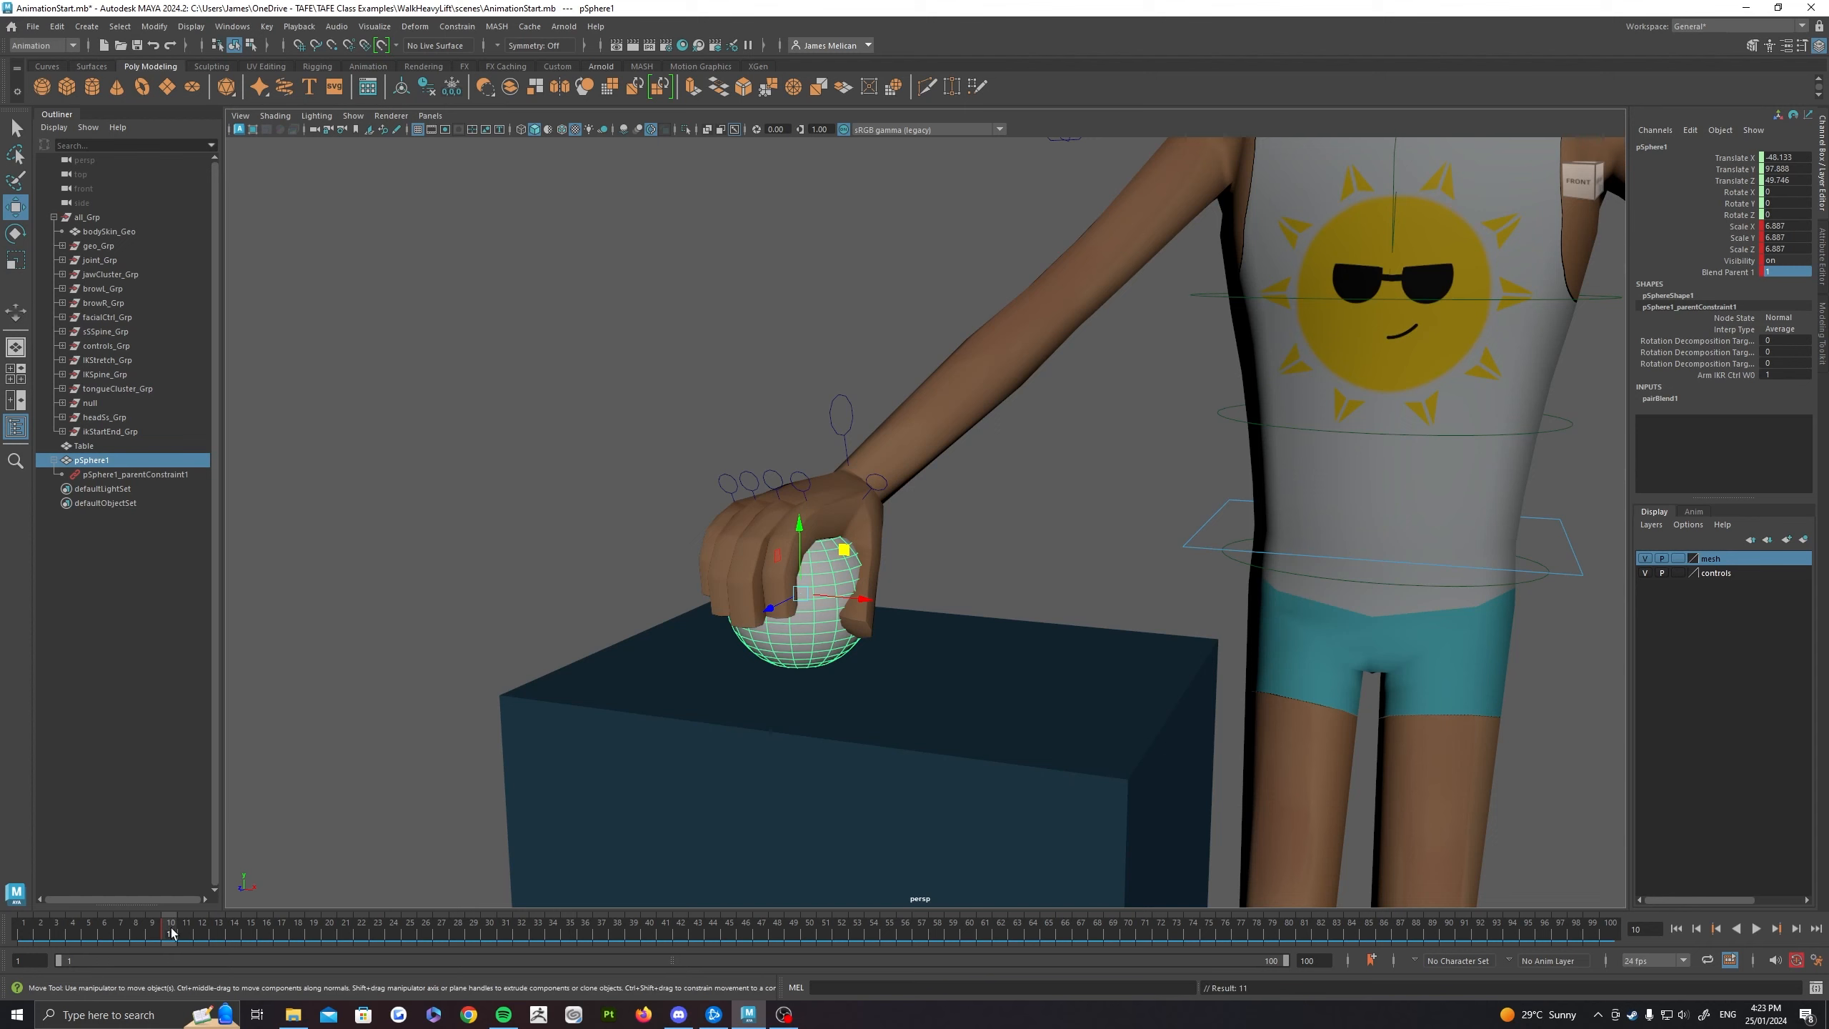
Step: Key the ball's Blend Parent 1 at 0 on frame 9 and scrub to frame 10 to check the switch
drag(171, 933, 146, 930)
mouse_move(127, 927)
mouse_down()
mouse_move(170, 930)
mouse_move(58, 929)
mouse_move(157, 944)
mouse_up()
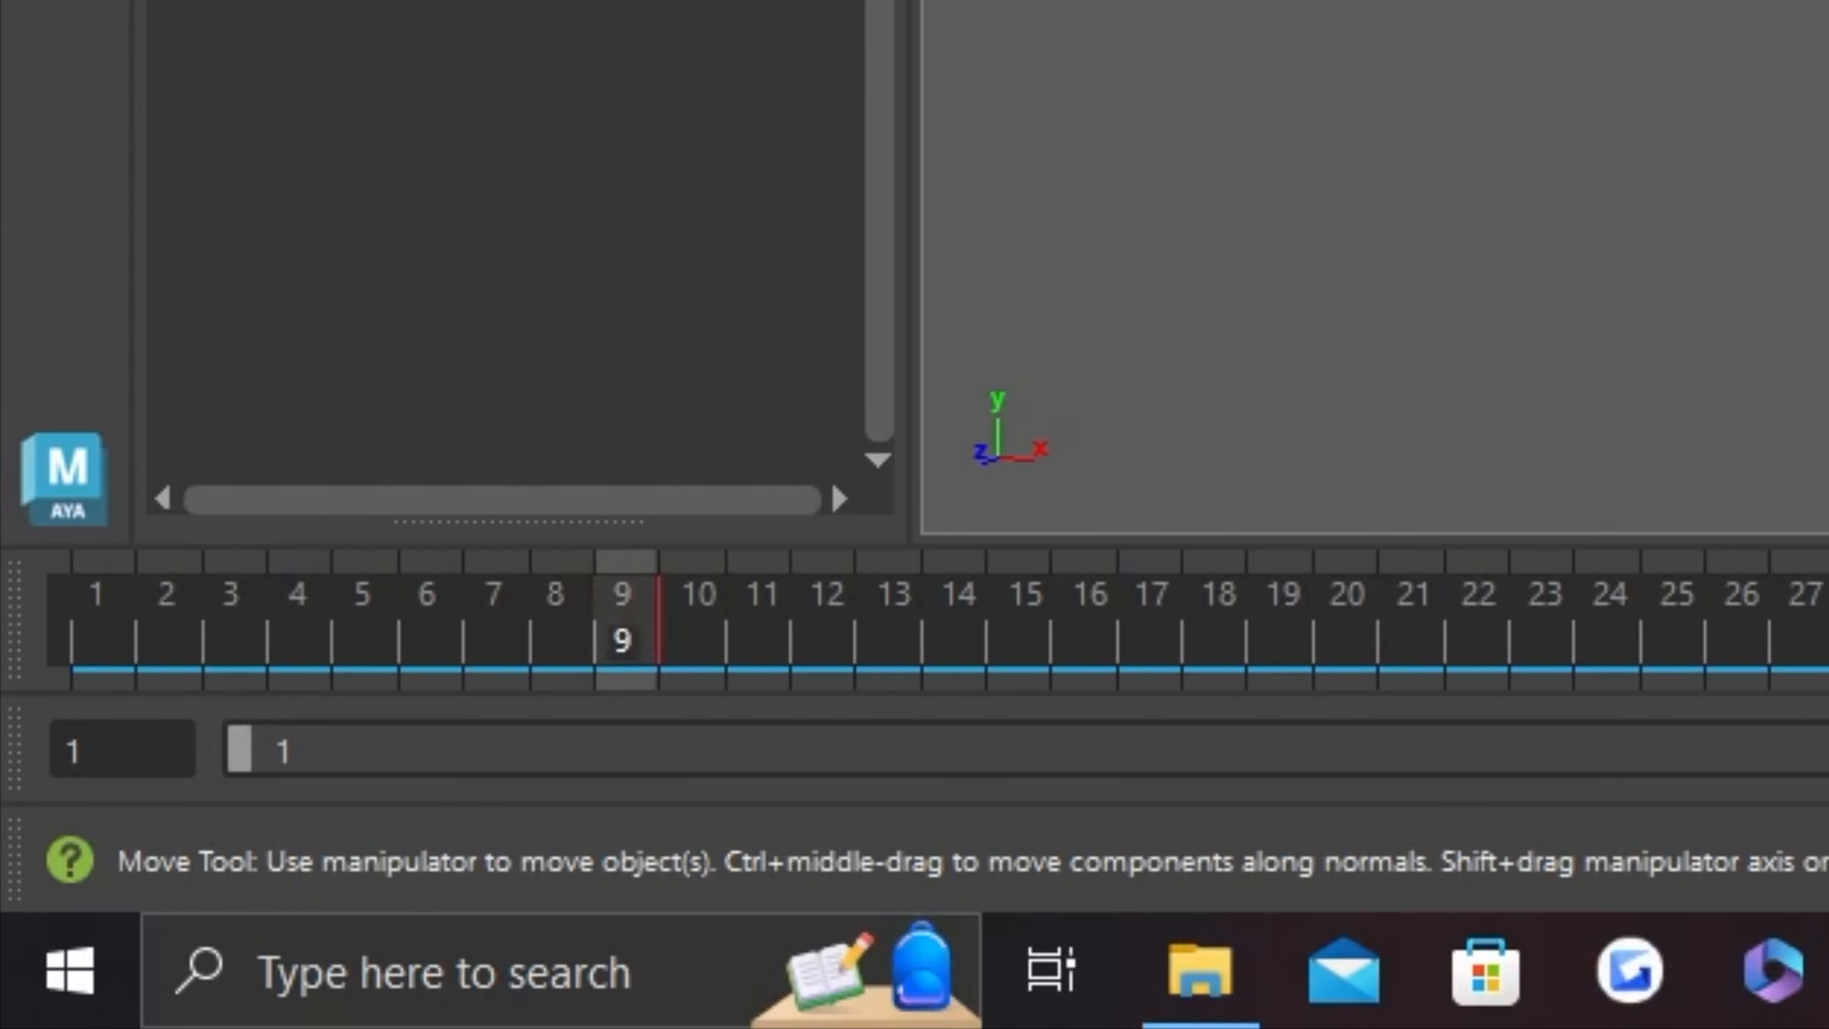
click(1782, 274)
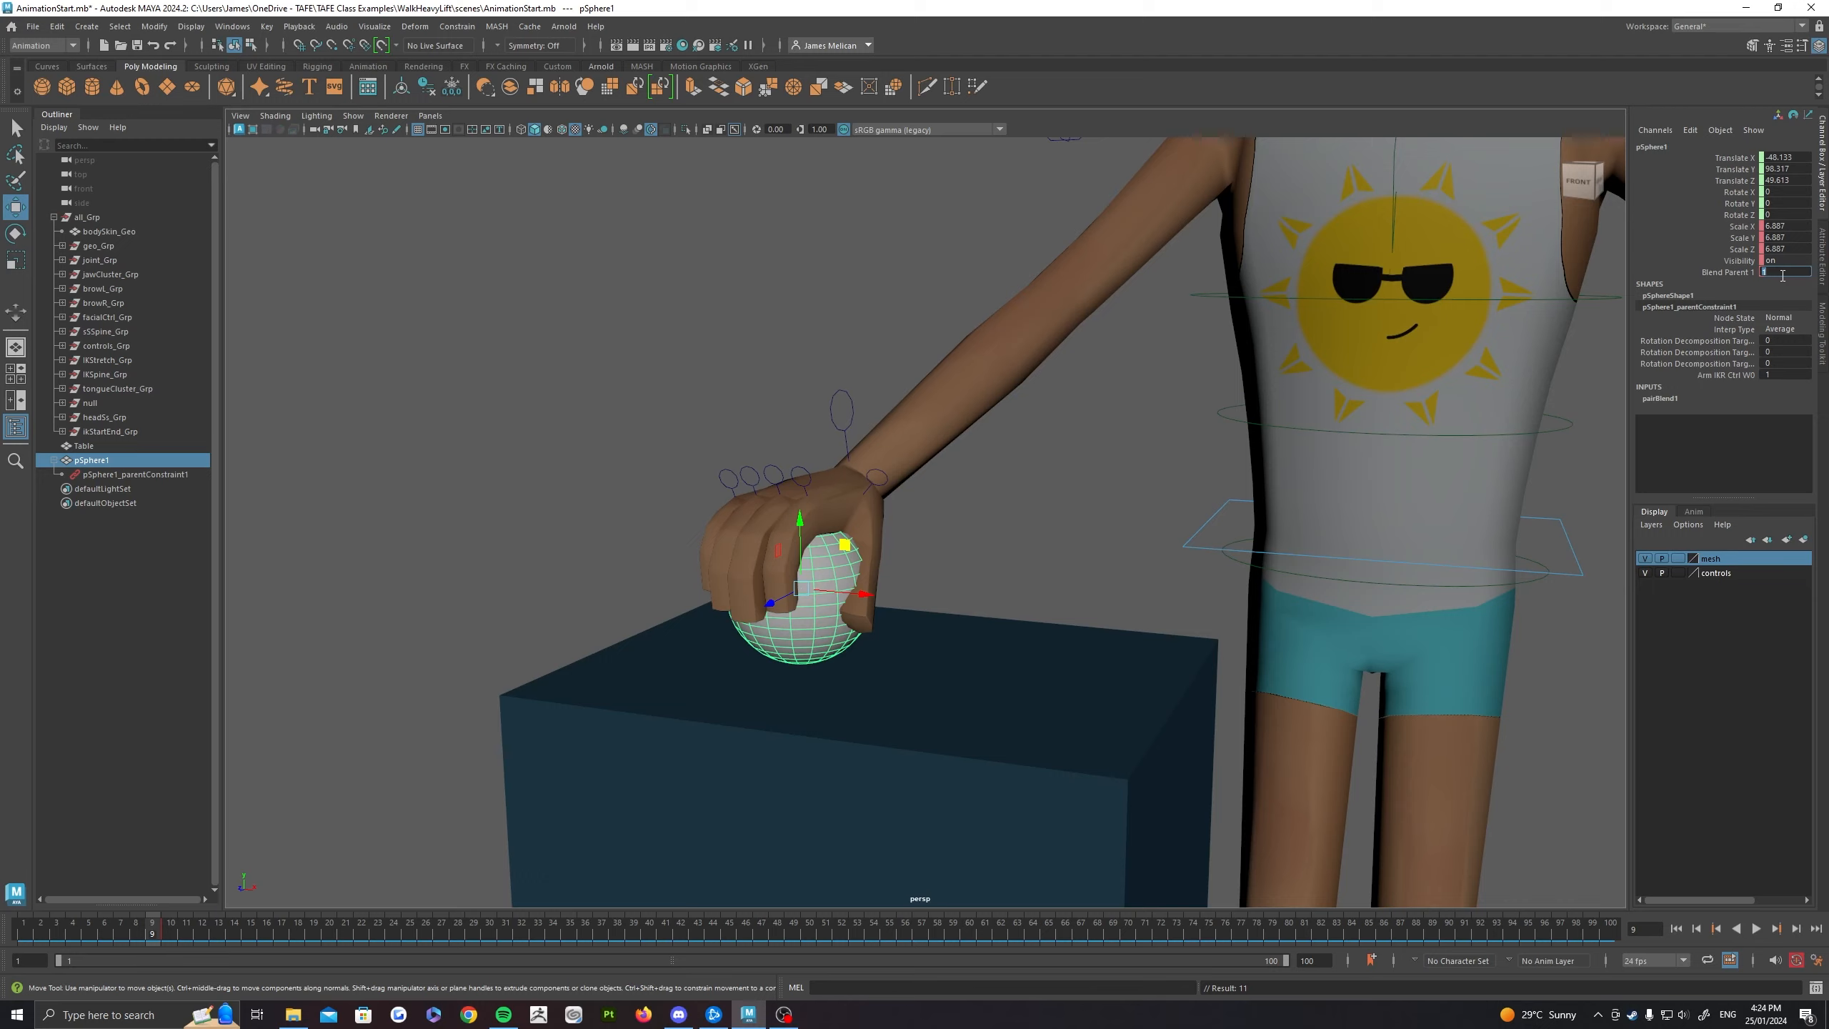
text(0)
key(Return)
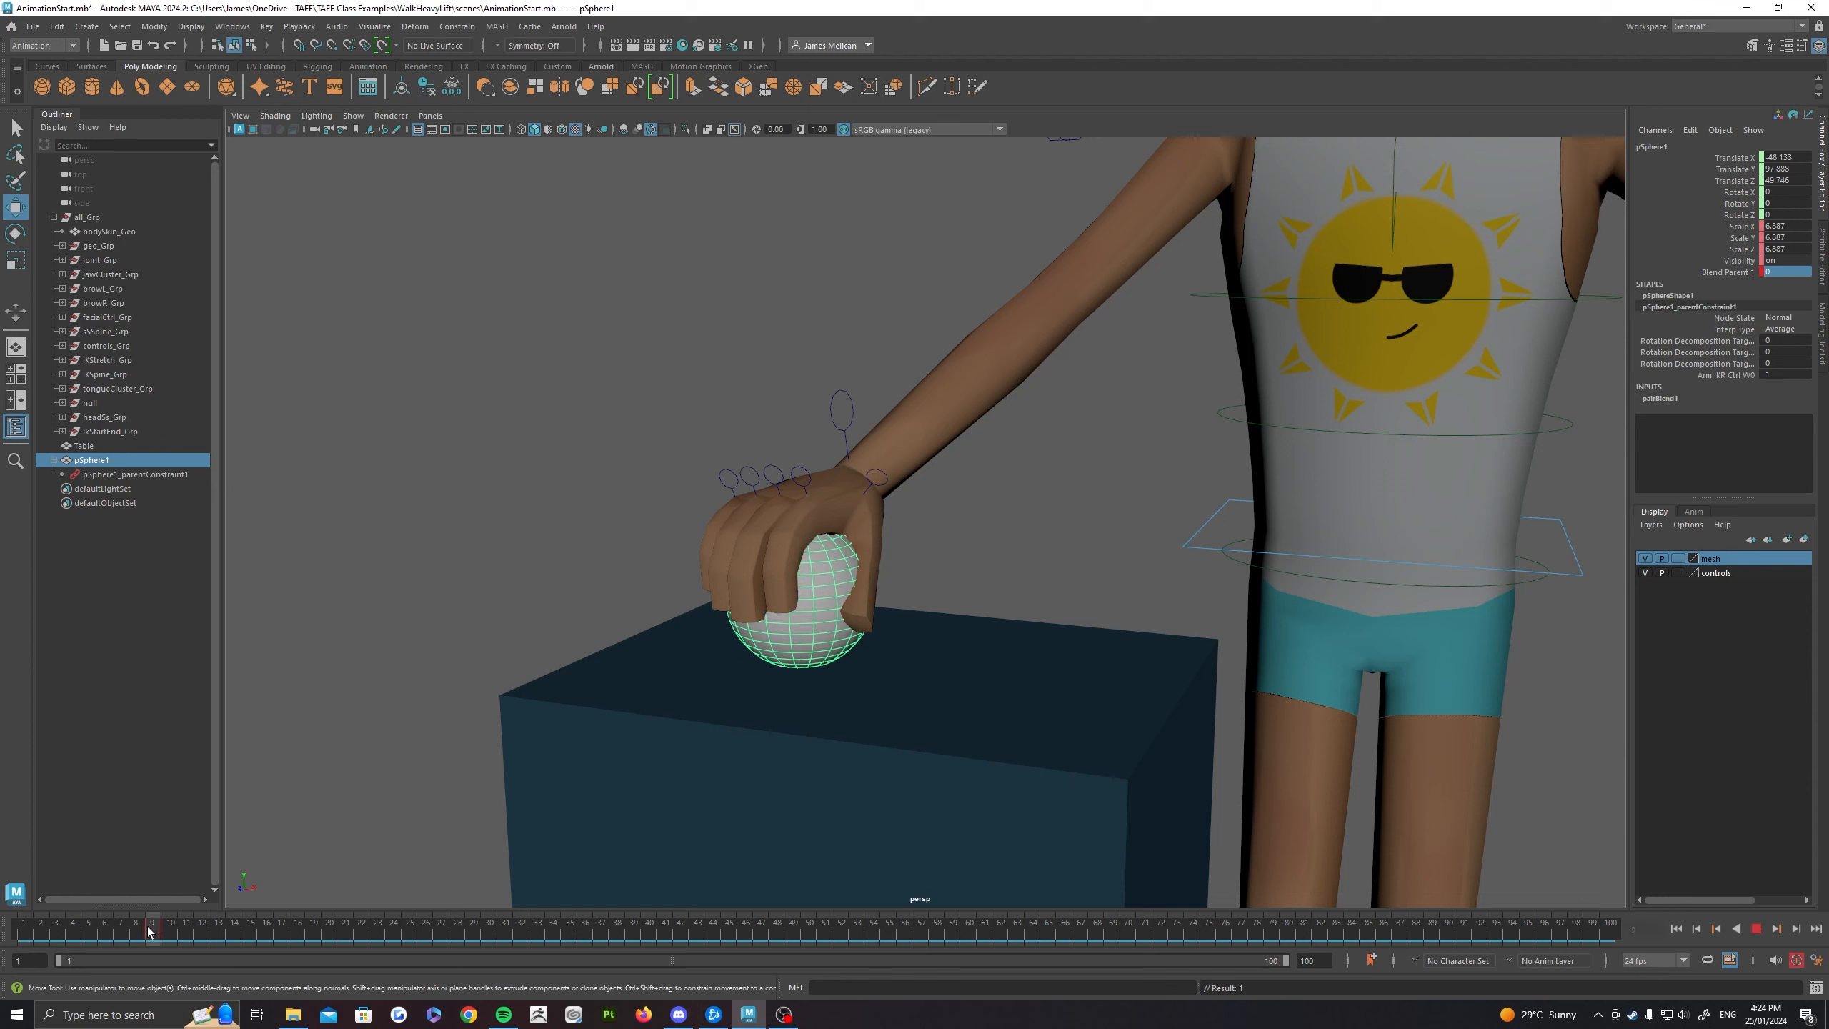
mouse_move(152, 935)
mouse_down()
mouse_move(57, 935)
mouse_move(209, 934)
mouse_move(72, 934)
mouse_move(170, 935)
mouse_up()
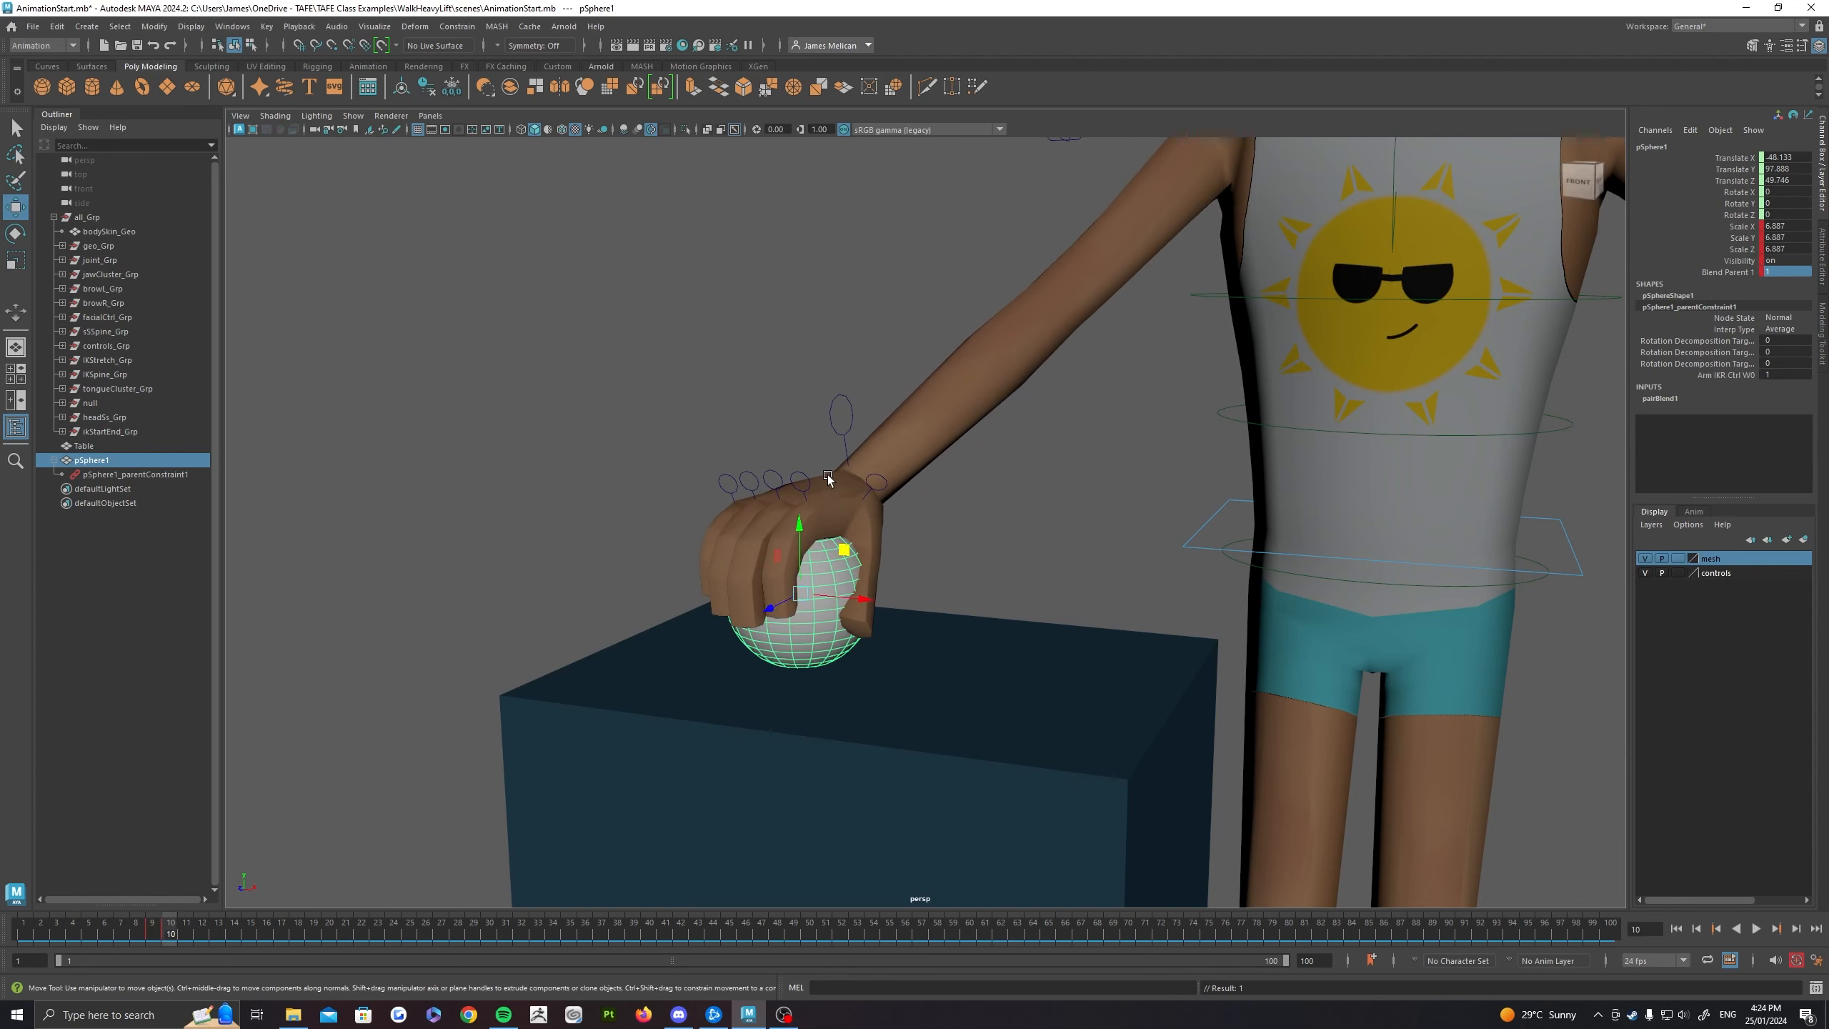
Step: Raise the right hand's IK control, with the held ball, off the table at frame 18
click(849, 431)
alt+drag(866, 687, 893, 667)
drag(248, 931, 295, 931)
scroll(928, 560, down, 4)
drag(925, 458, 985, 362)
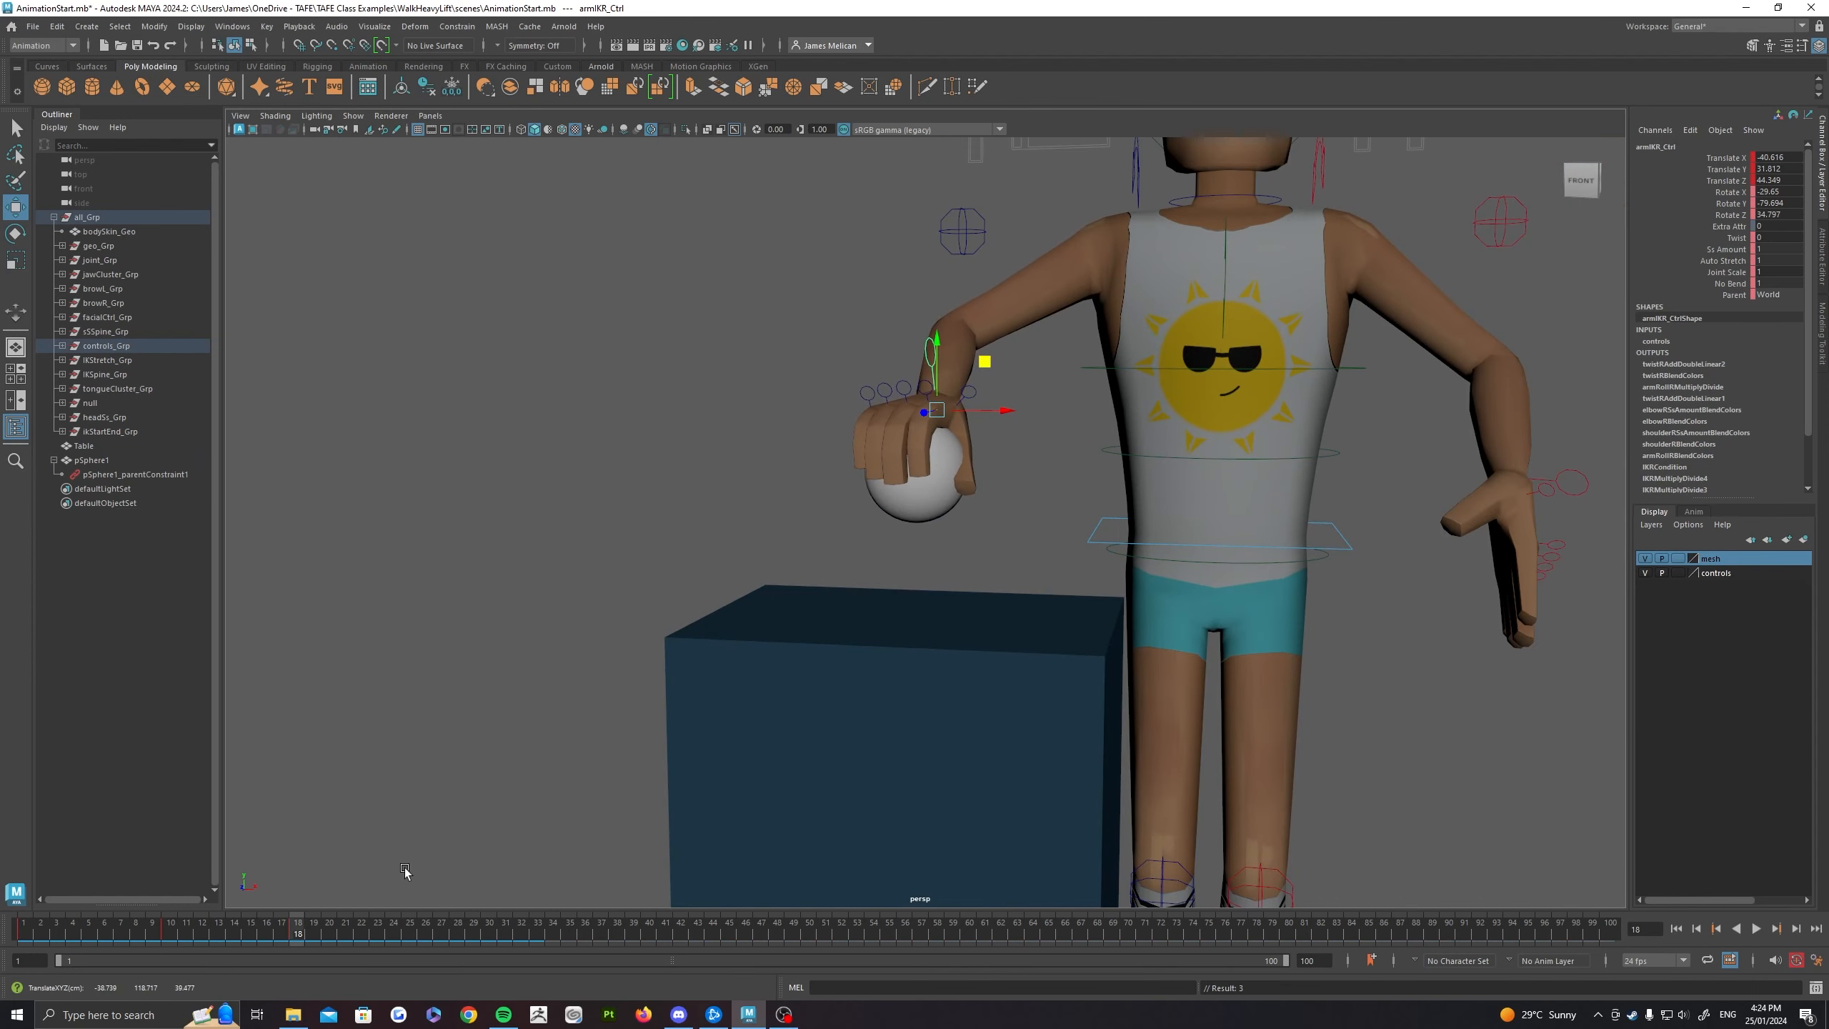
Step: Lower the right hand's IK control back onto the table at frame 25 and scrub back to check the motion
drag(408, 930, 409, 930)
drag(979, 367, 1079, 469)
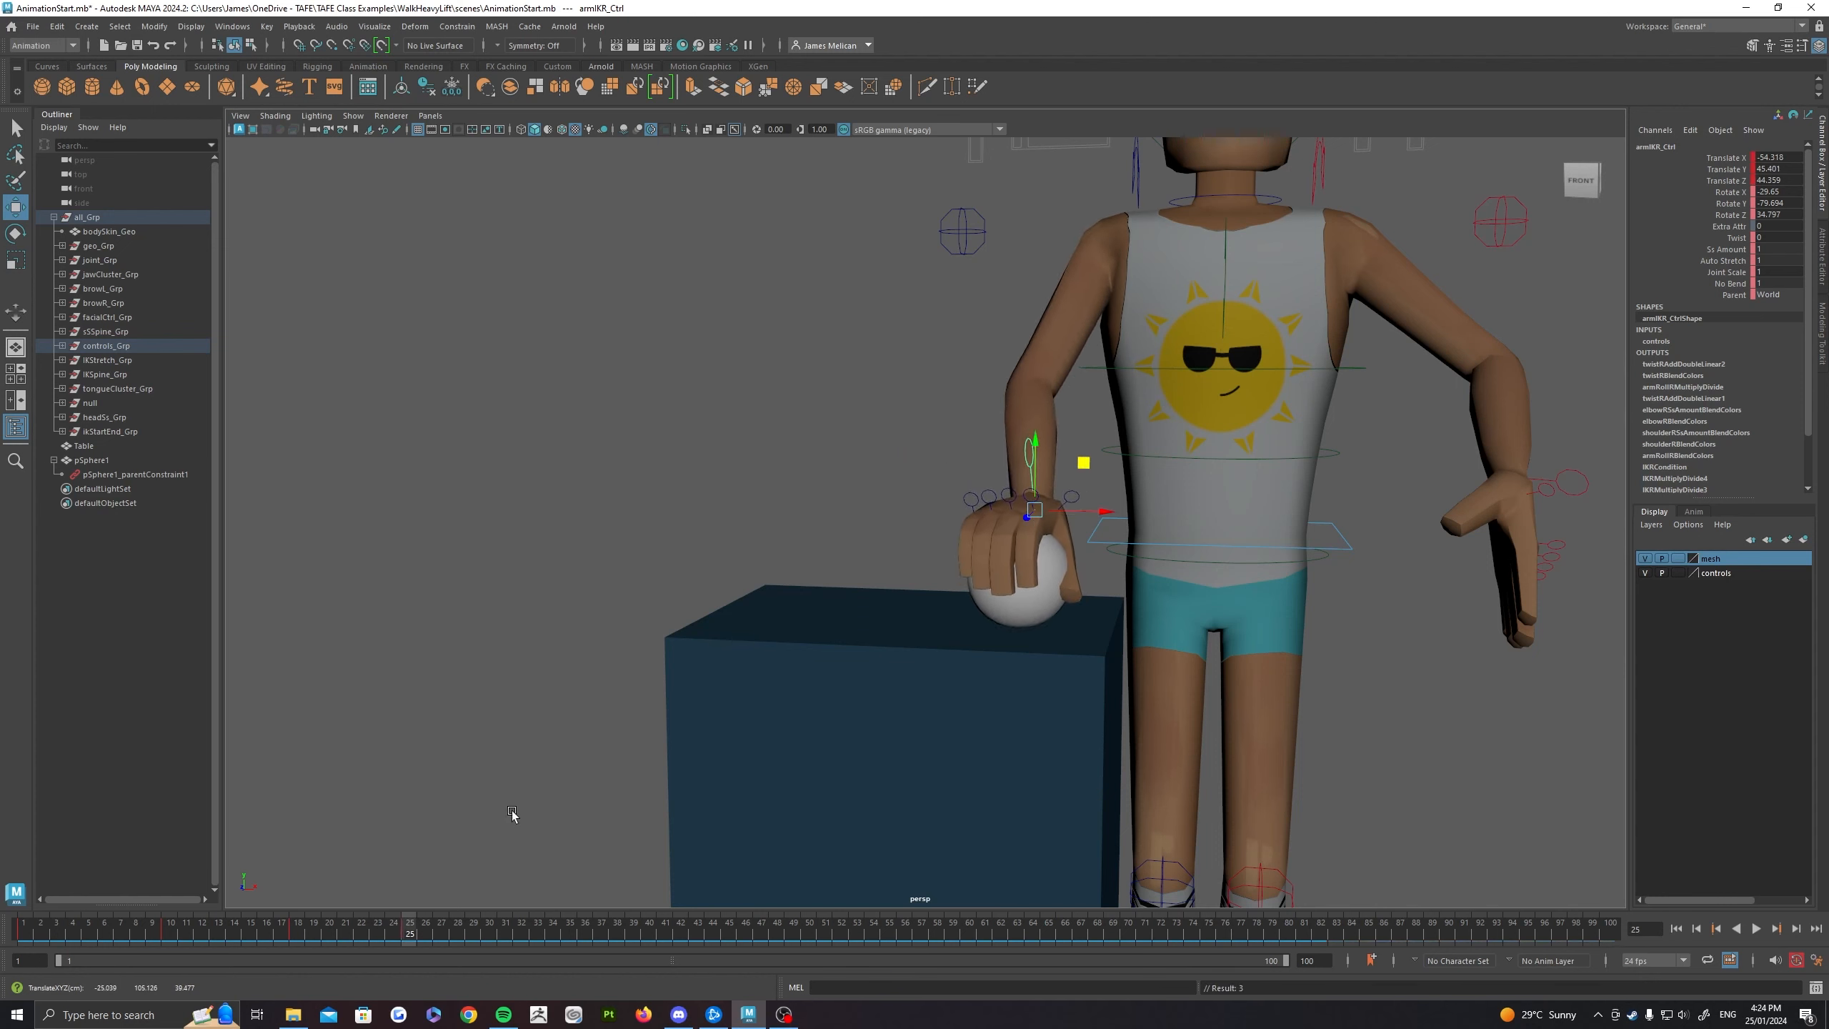
drag(408, 932, 310, 931)
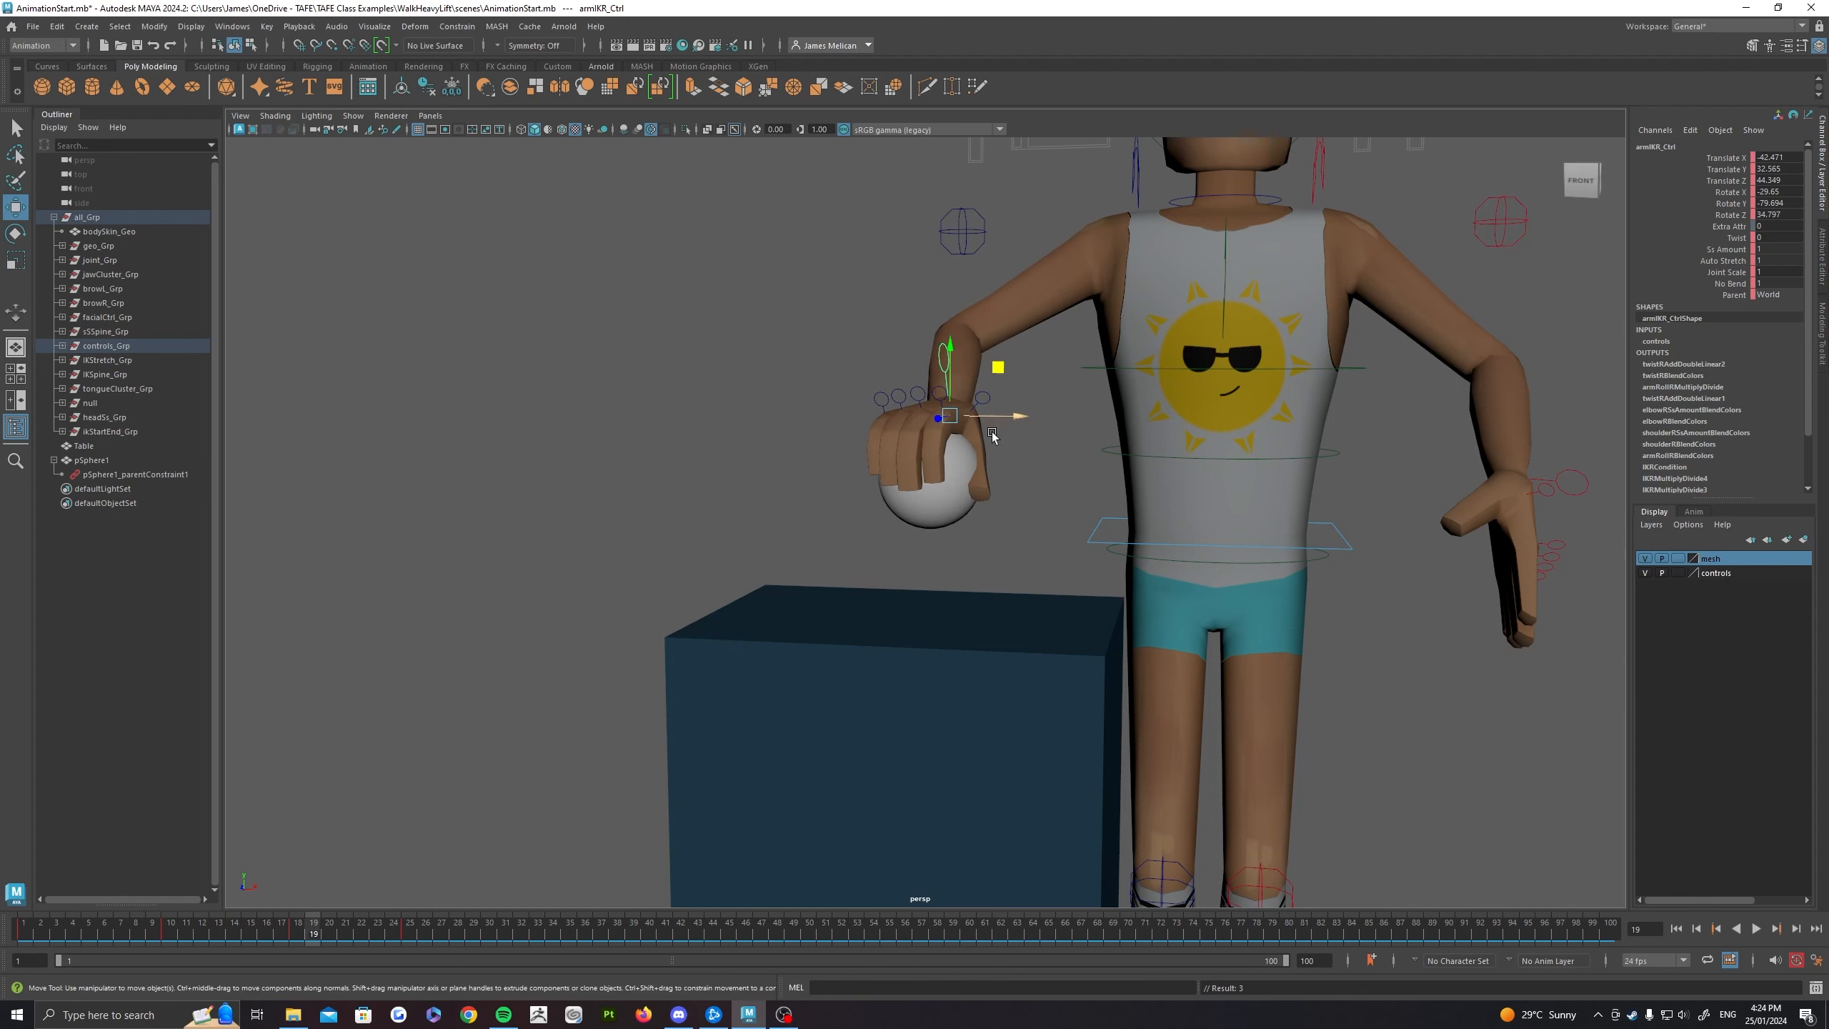
Step: Try rotating the right hand's IK control at frame 19 to test the held ball, and undo the rotation
alt+drag(1358, 328, 1306, 357)
click(900, 505)
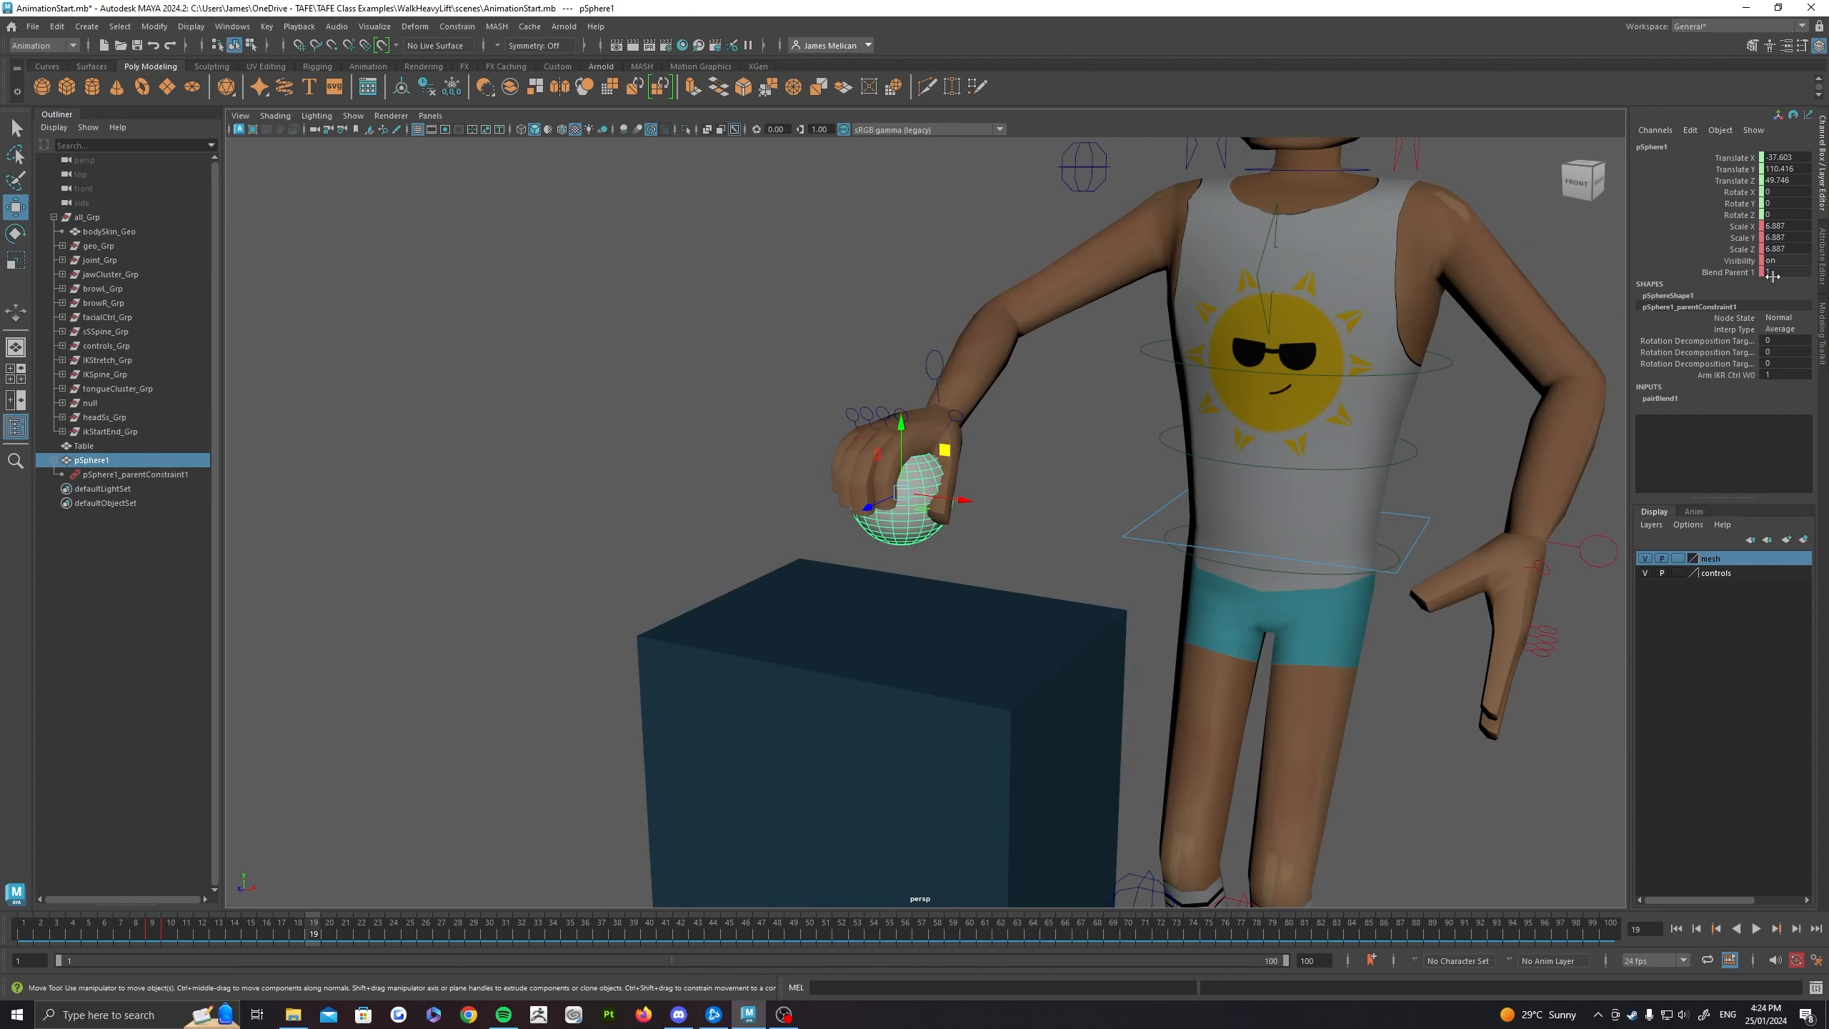
click(949, 390)
key(e)
mouse_move(932, 439)
mouse_down()
mouse_move(887, 470)
mouse_move(927, 520)
mouse_move(965, 432)
mouse_up()
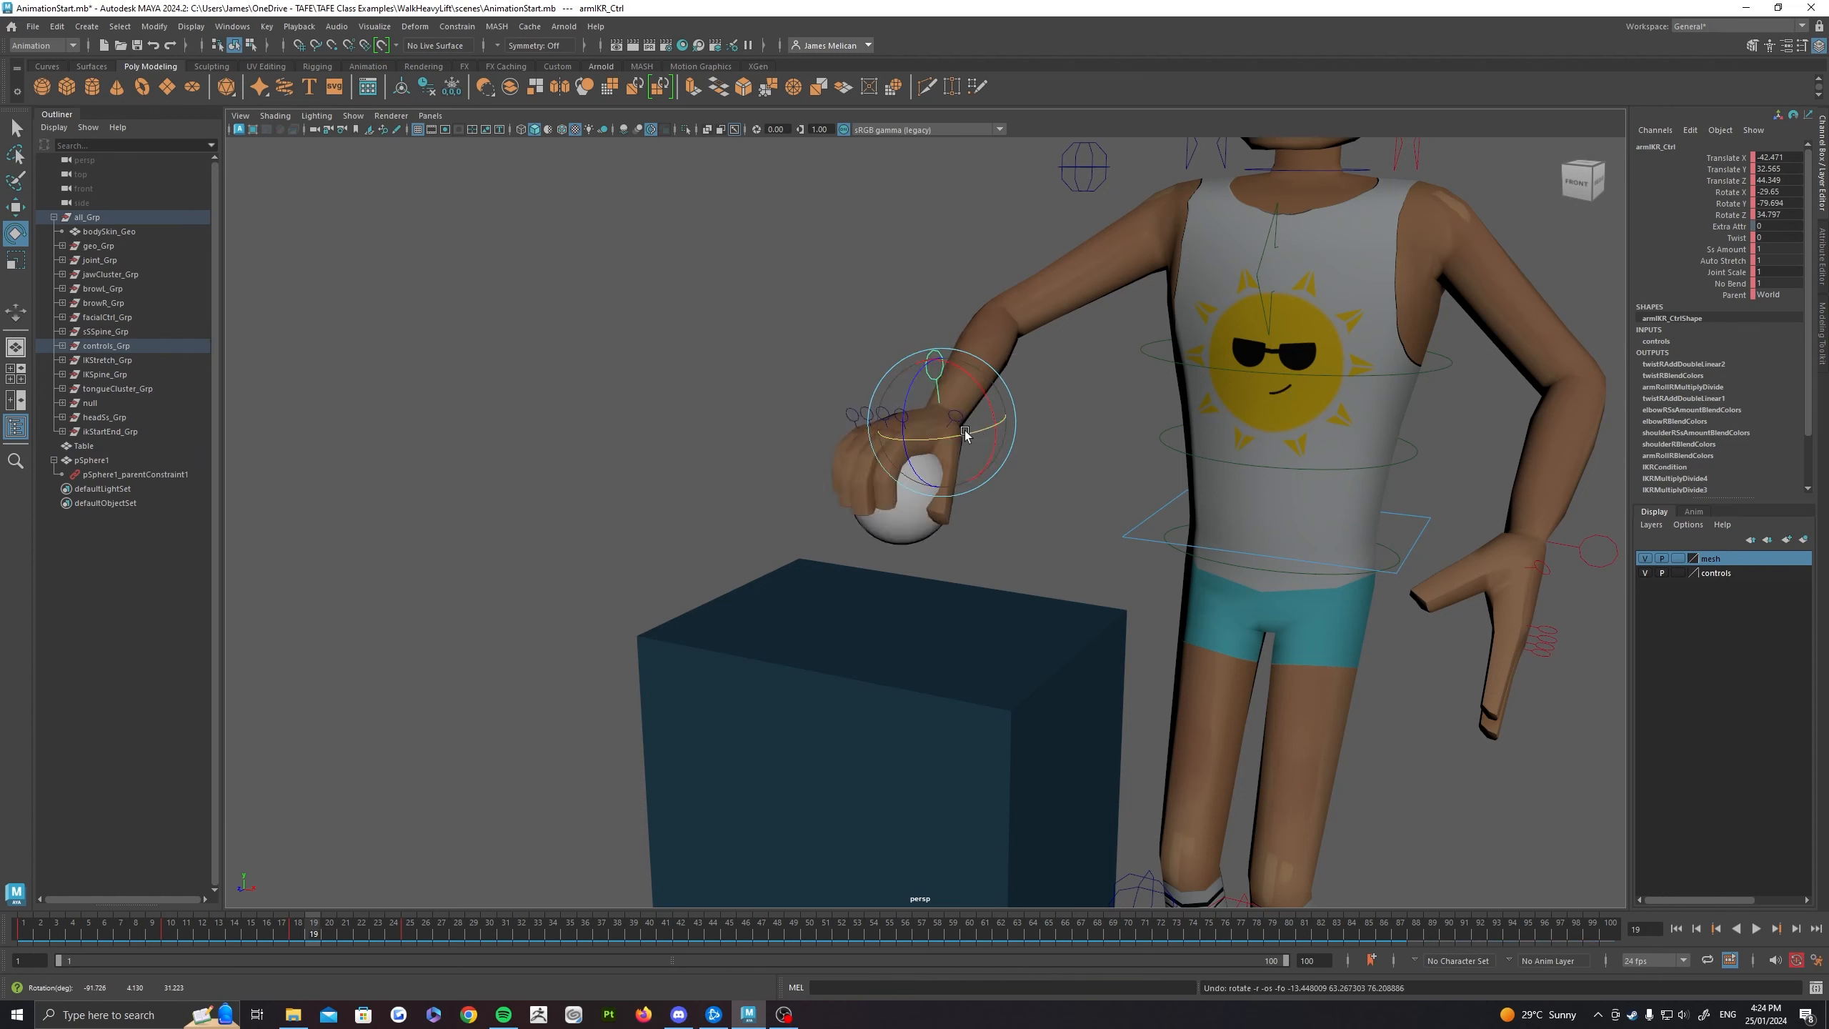
Step: Key the ball at frame 25 with its Blend Parent 1 at 1
click(407, 936)
scroll(813, 572, up, 8)
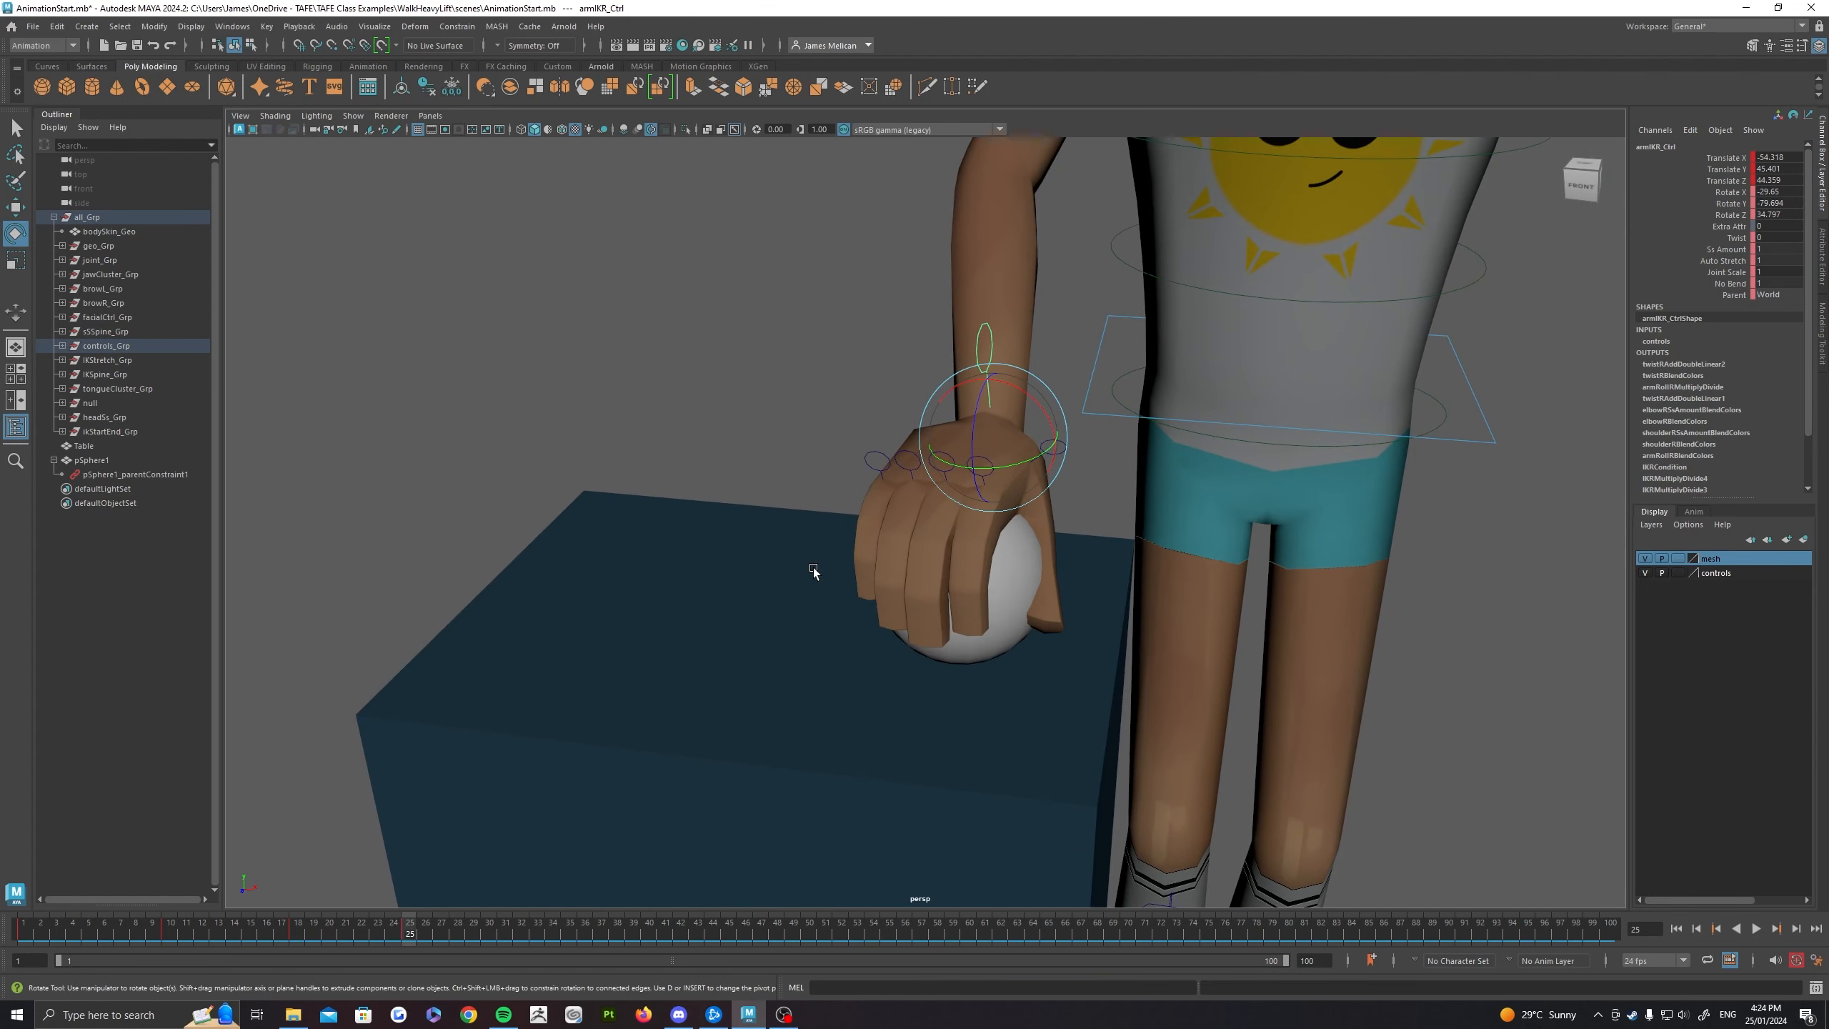
click(1016, 576)
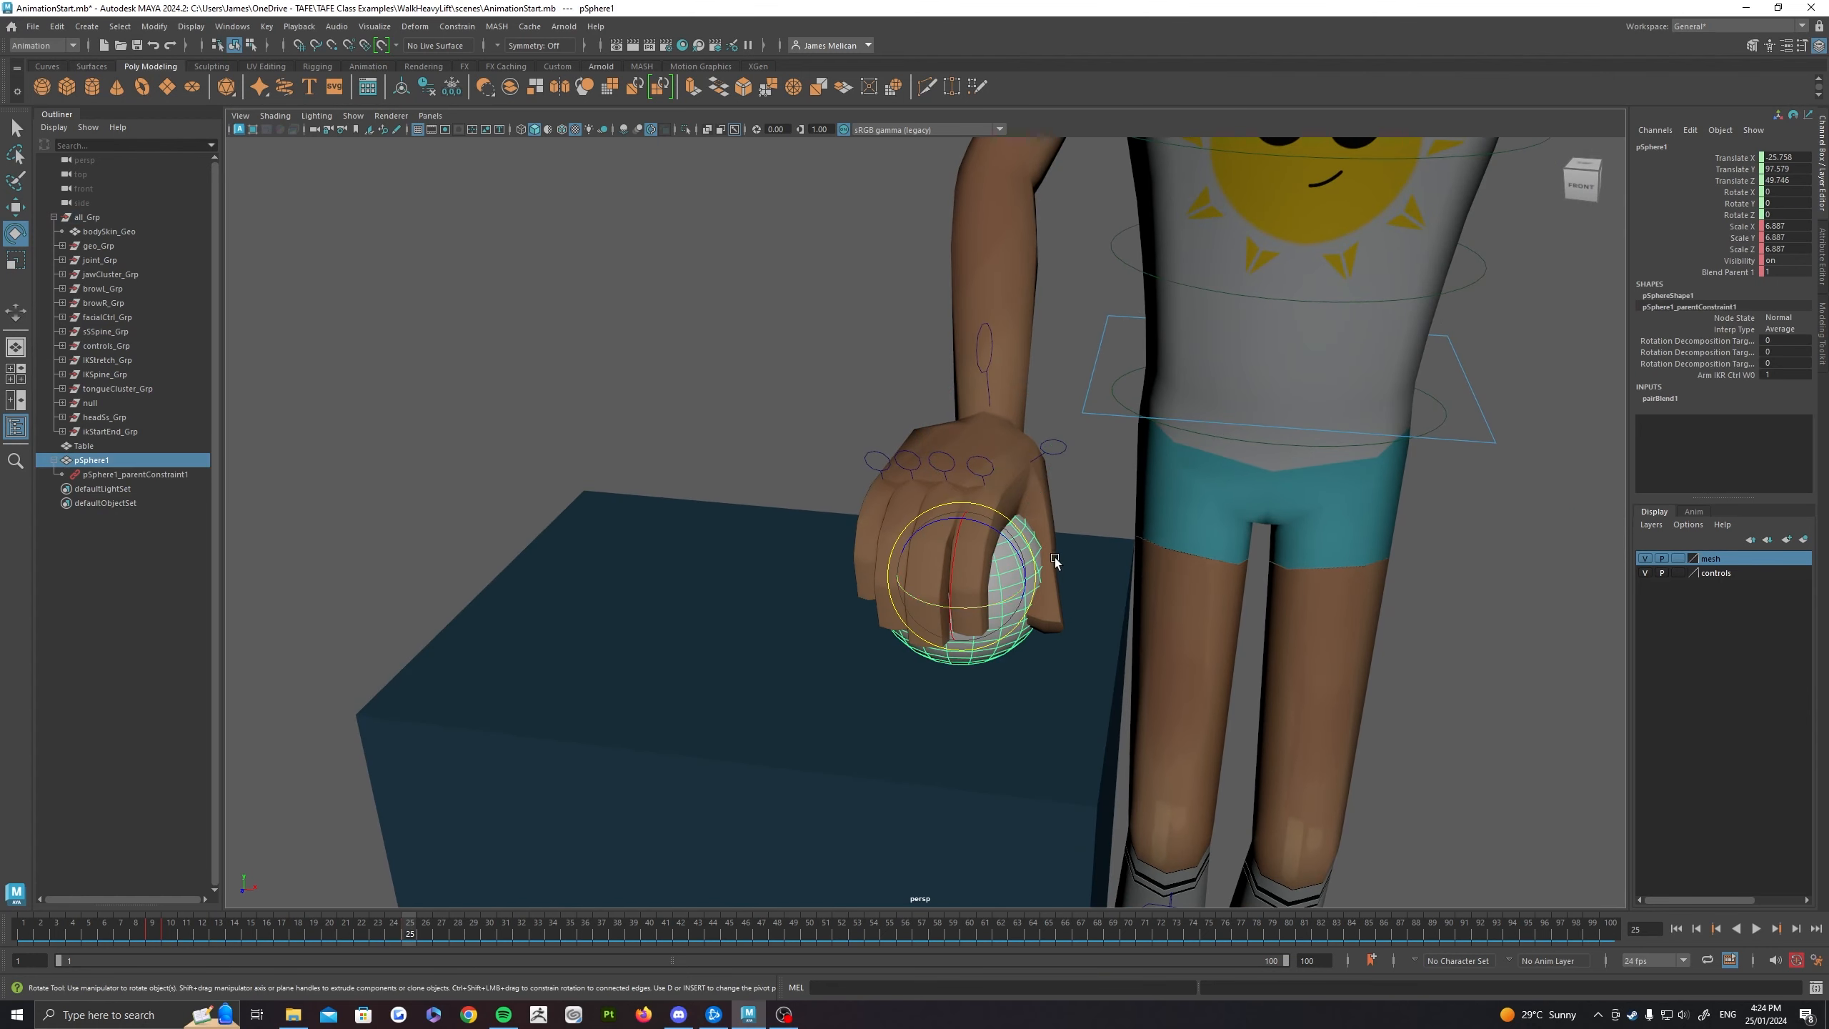
alt+drag(1164, 676, 973, 598)
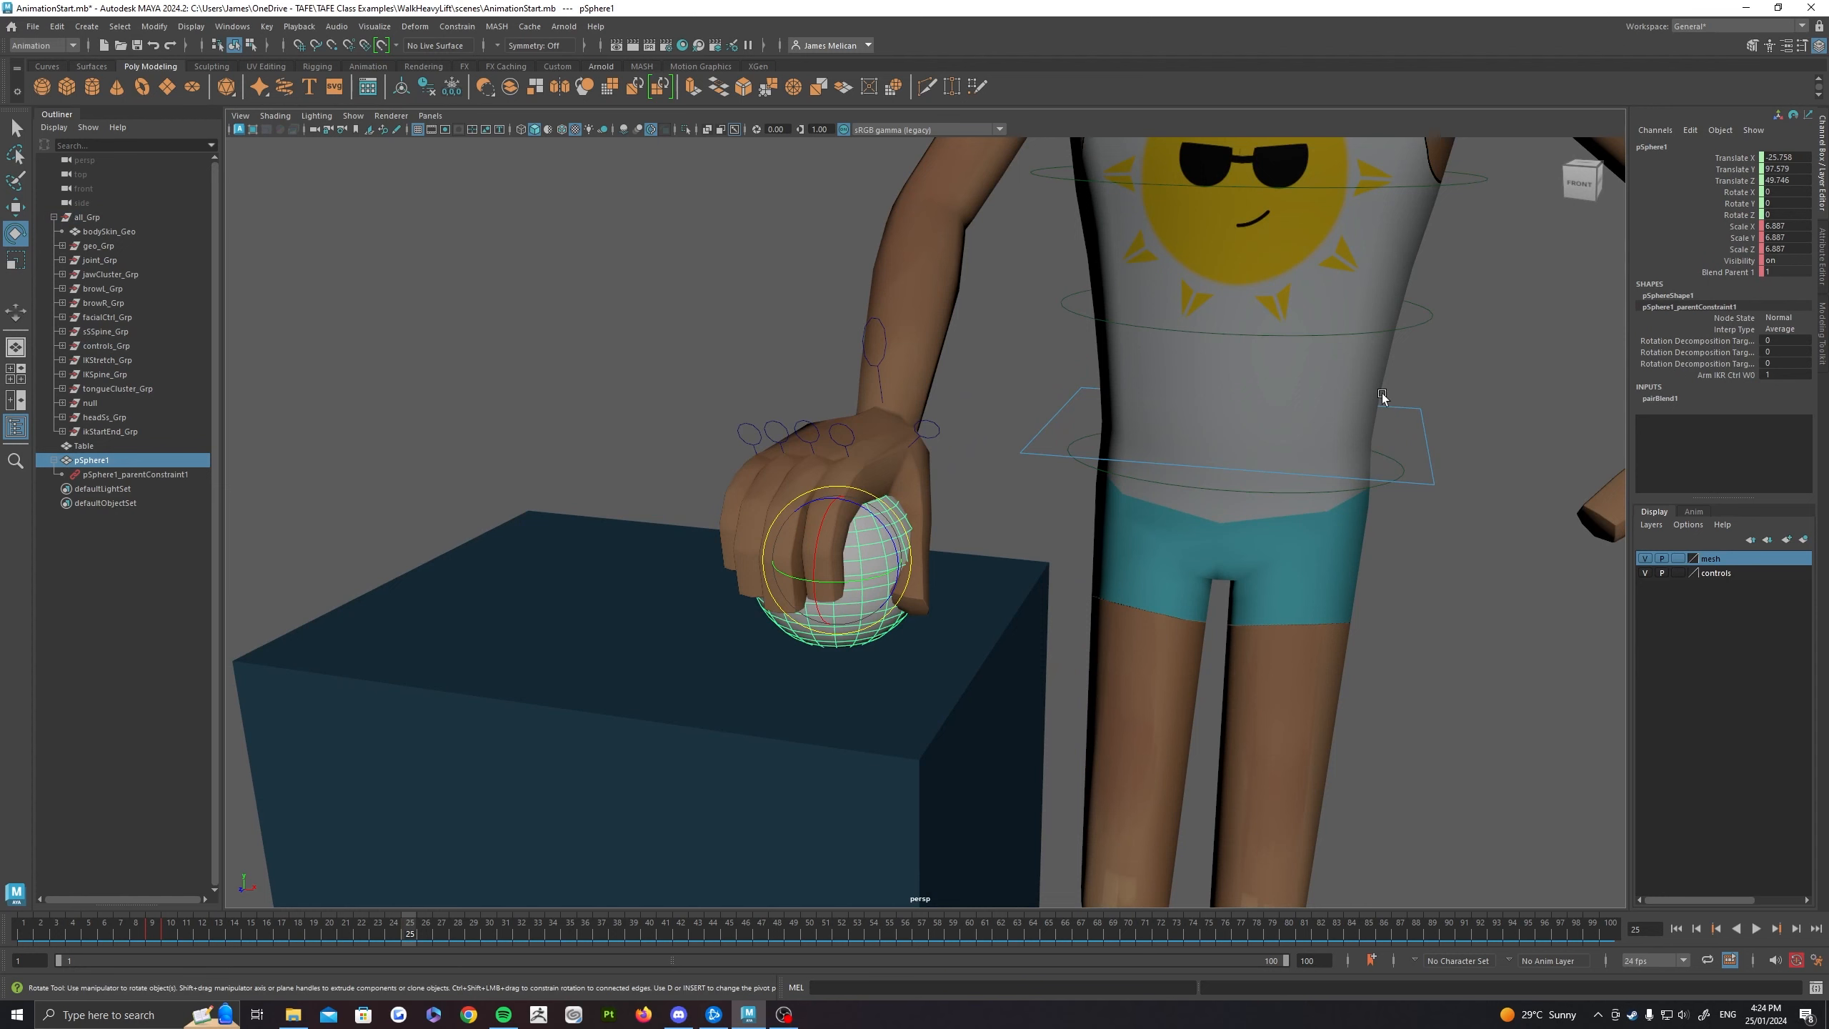
key(s)
key(ctrl+z)
mouse_move(1786, 274)
mouse_down()
mouse_move(1763, 273)
mouse_move(1786, 272)
mouse_up()
key(s)
Step: Set the ball's Blend Parent 1 to 0 at frame 26 to release it from the hand
click(426, 933)
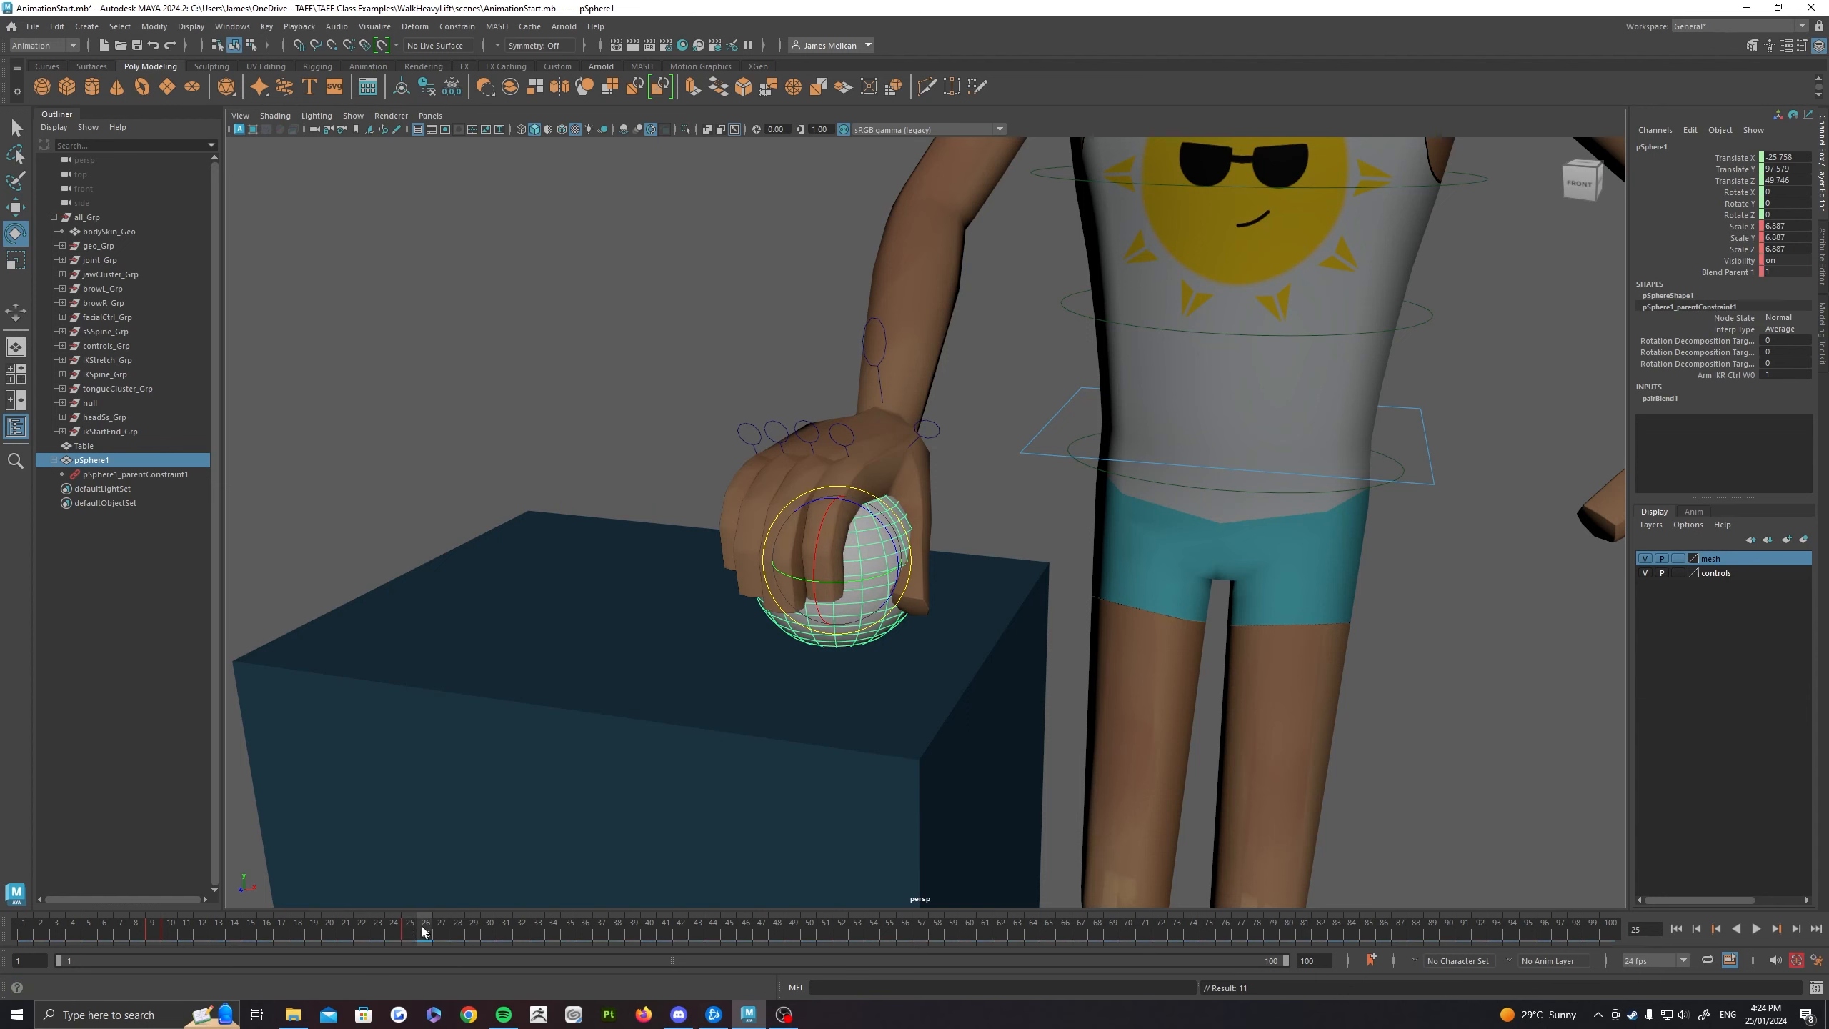
double_click(1789, 272)
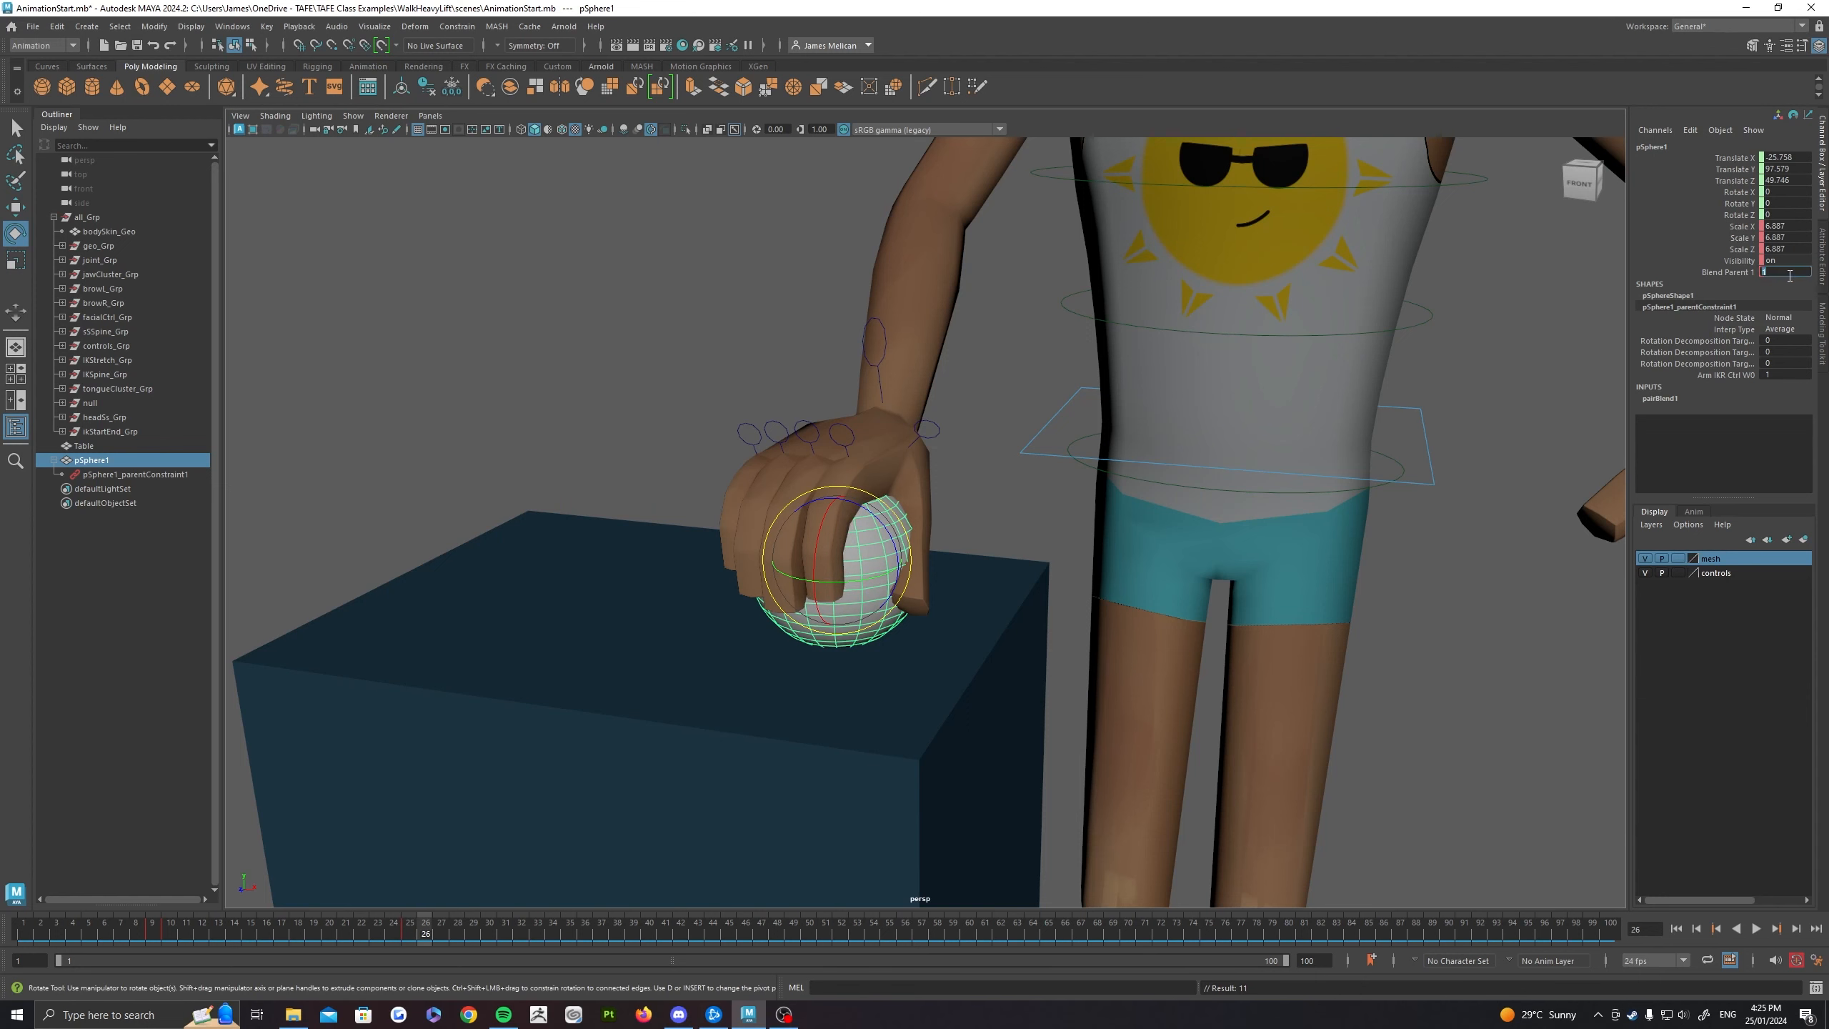
key(Return)
Step: Raise the right hand's IK control away from the ball at frame 35 and scrub the release to check it
alt+drag(926, 660, 927, 585)
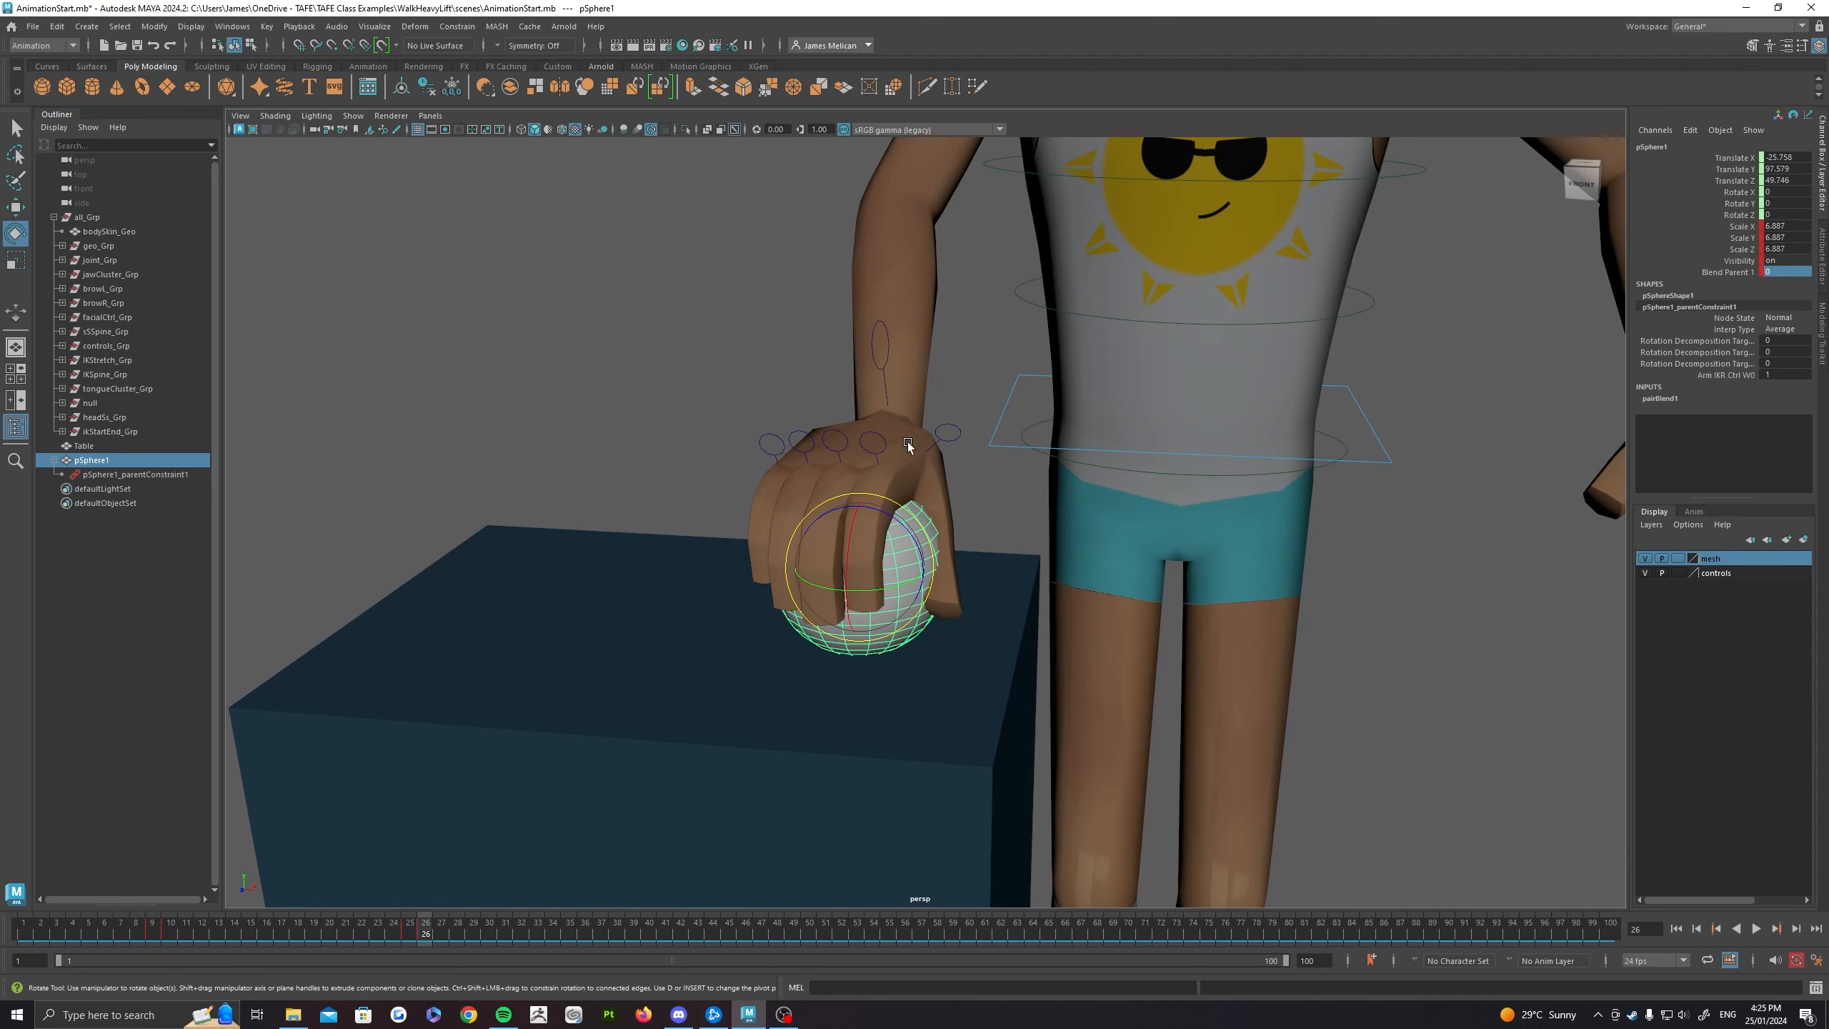
click(887, 377)
scroll(886, 381, down, 2)
drag(473, 935, 570, 933)
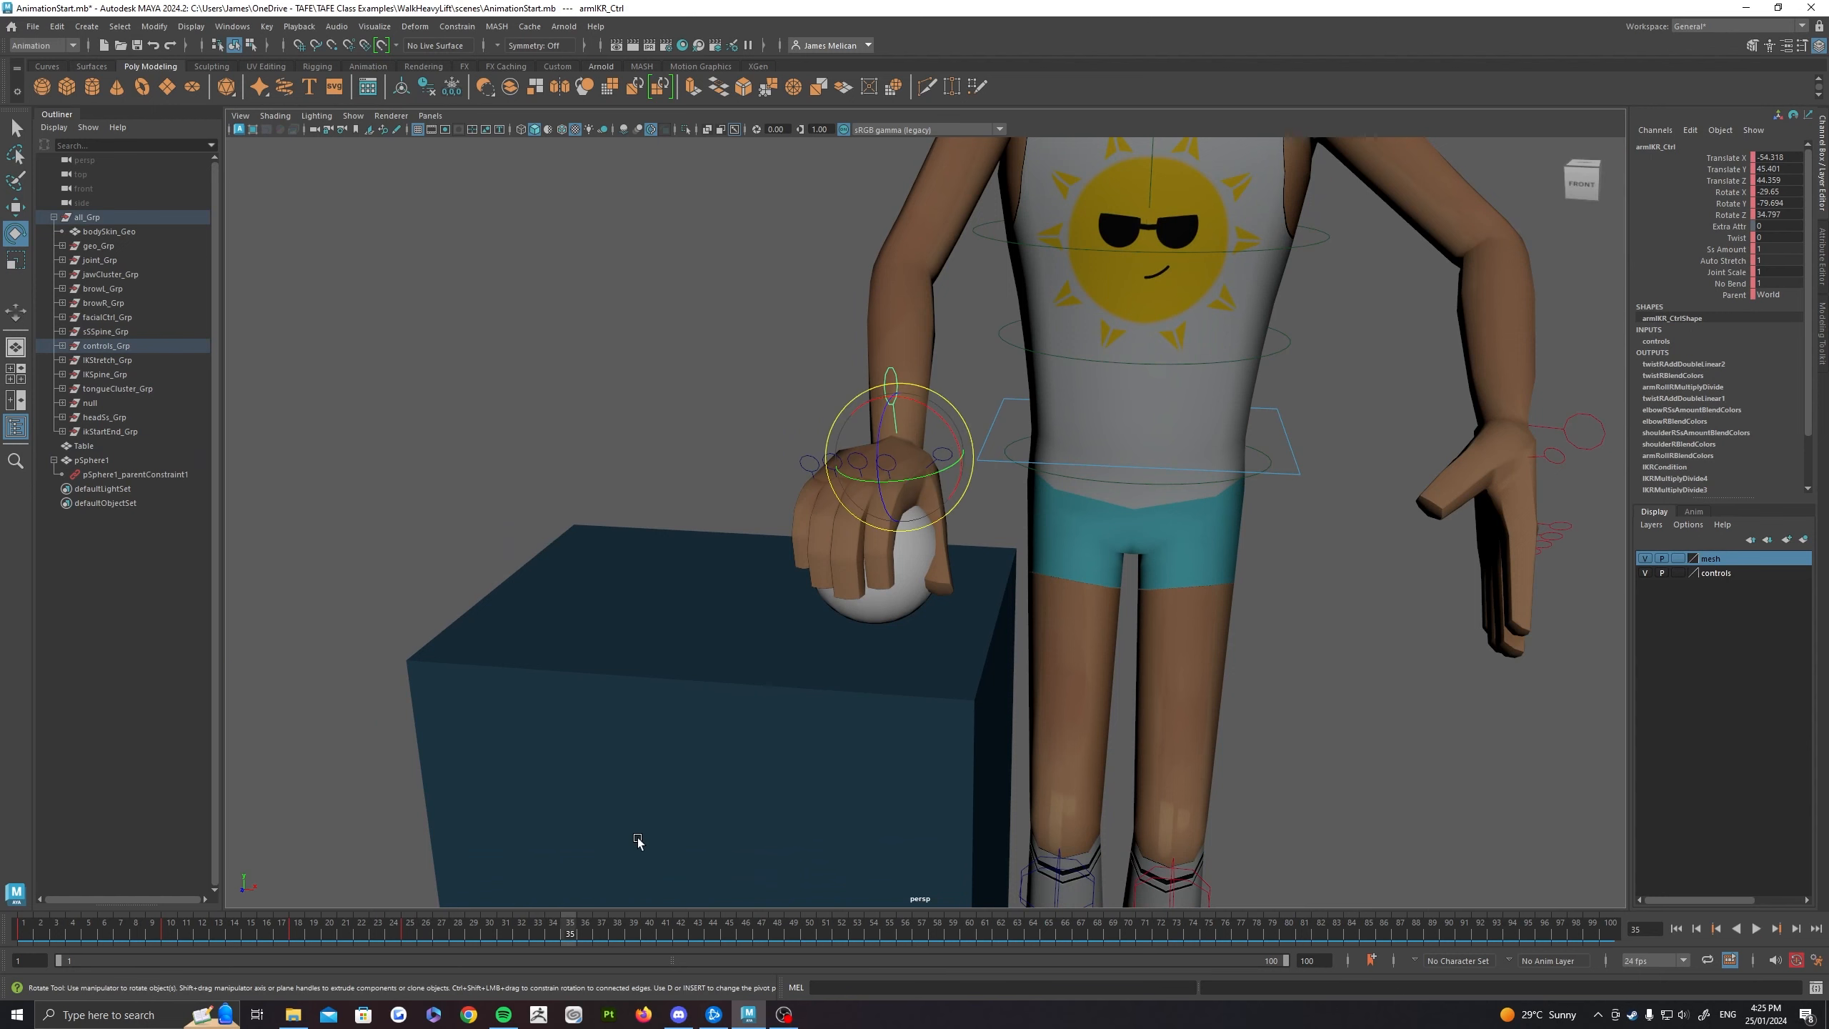
scroll(913, 517, down, 3)
key(w)
drag(908, 427, 908, 342)
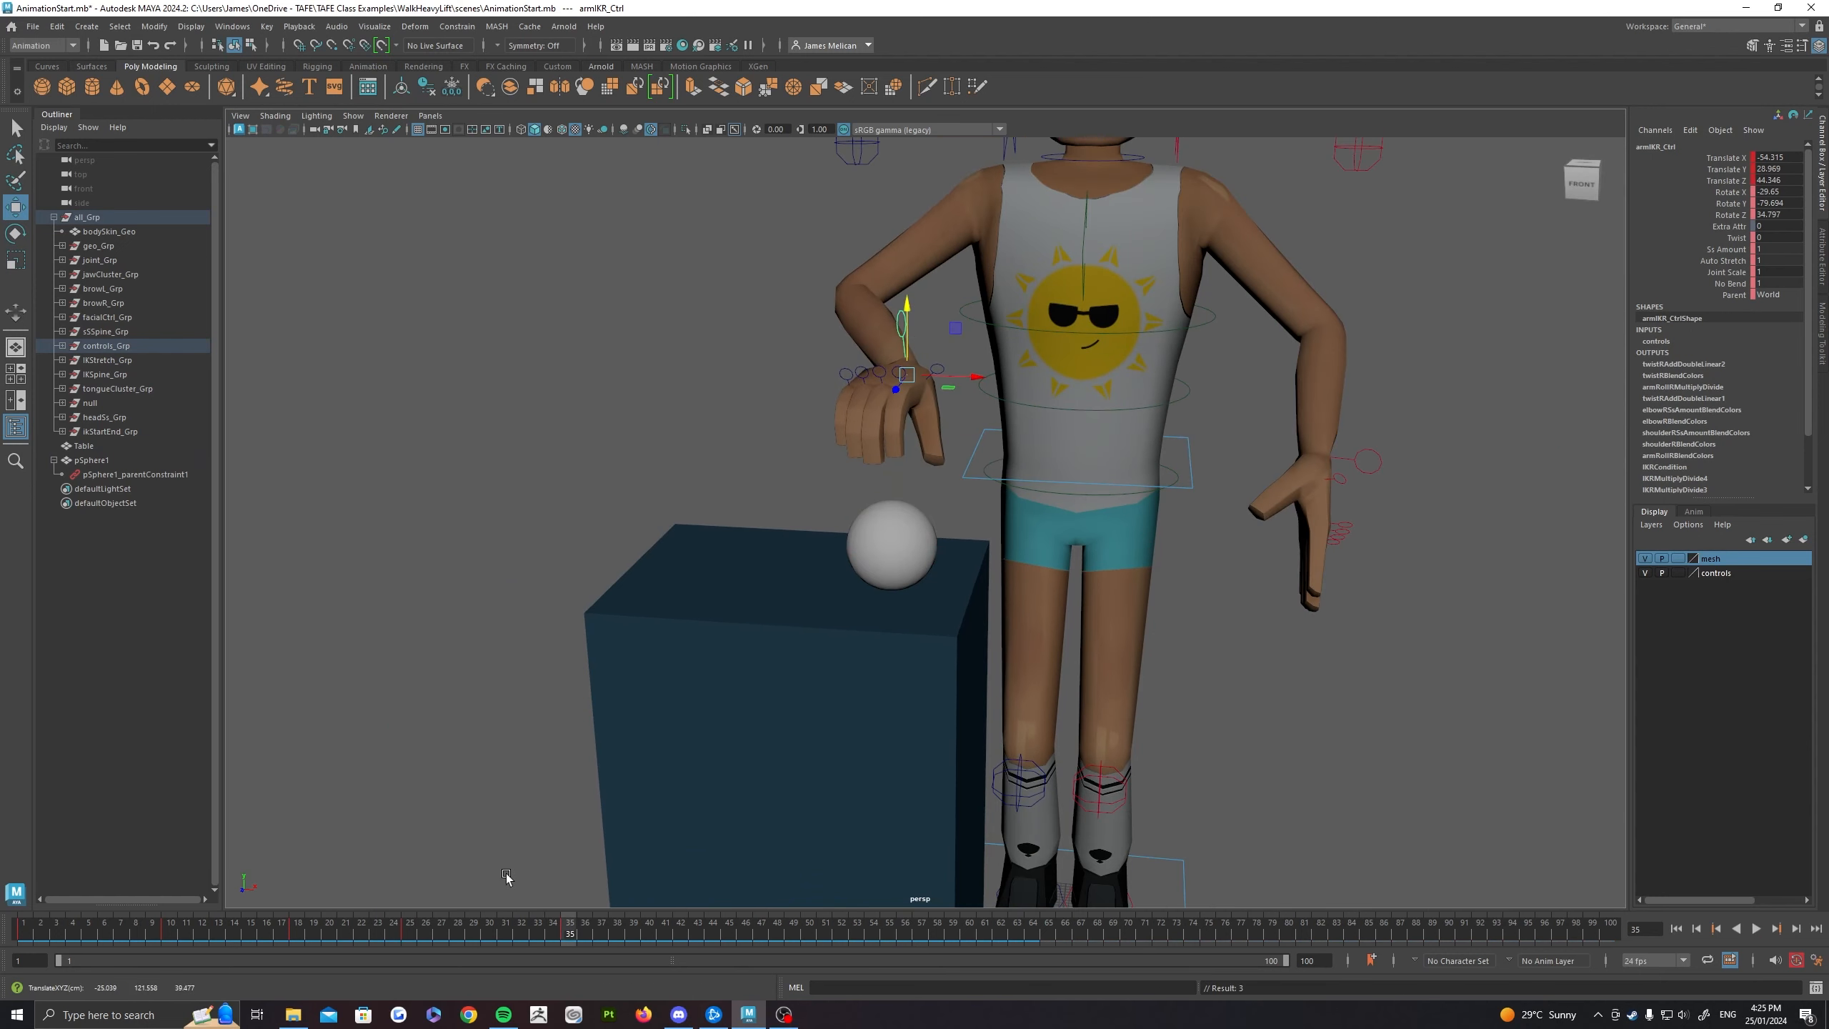
mouse_move(539, 928)
mouse_down()
mouse_move(231, 931)
mouse_move(666, 931)
mouse_move(32, 931)
mouse_move(568, 920)
mouse_move(553, 930)
mouse_up()
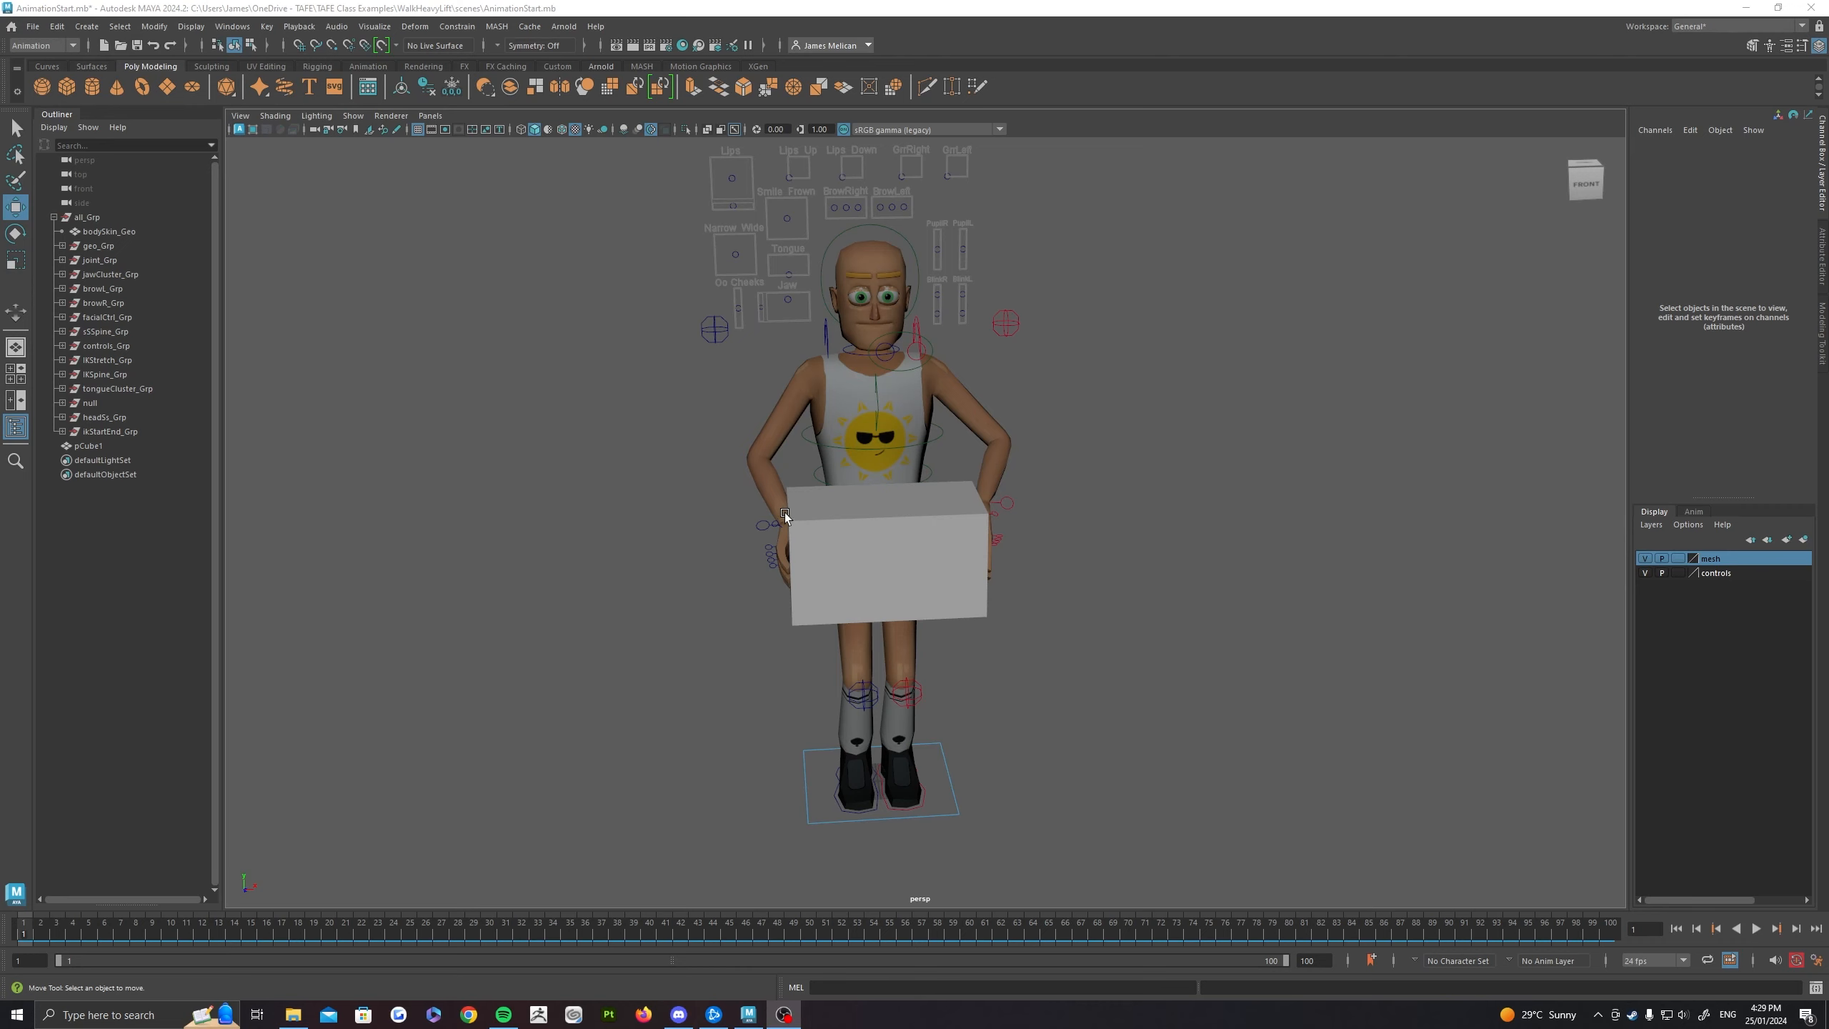
Step: In the box scene, parent-constrain the box to the character's right hand IK control
alt+drag(784, 512, 787, 534)
mouse_move(894, 578)
alt+mouse_down()
mouse_move(943, 560)
mouse_move(923, 546)
mouse_move(888, 567)
alt+mouse_up()
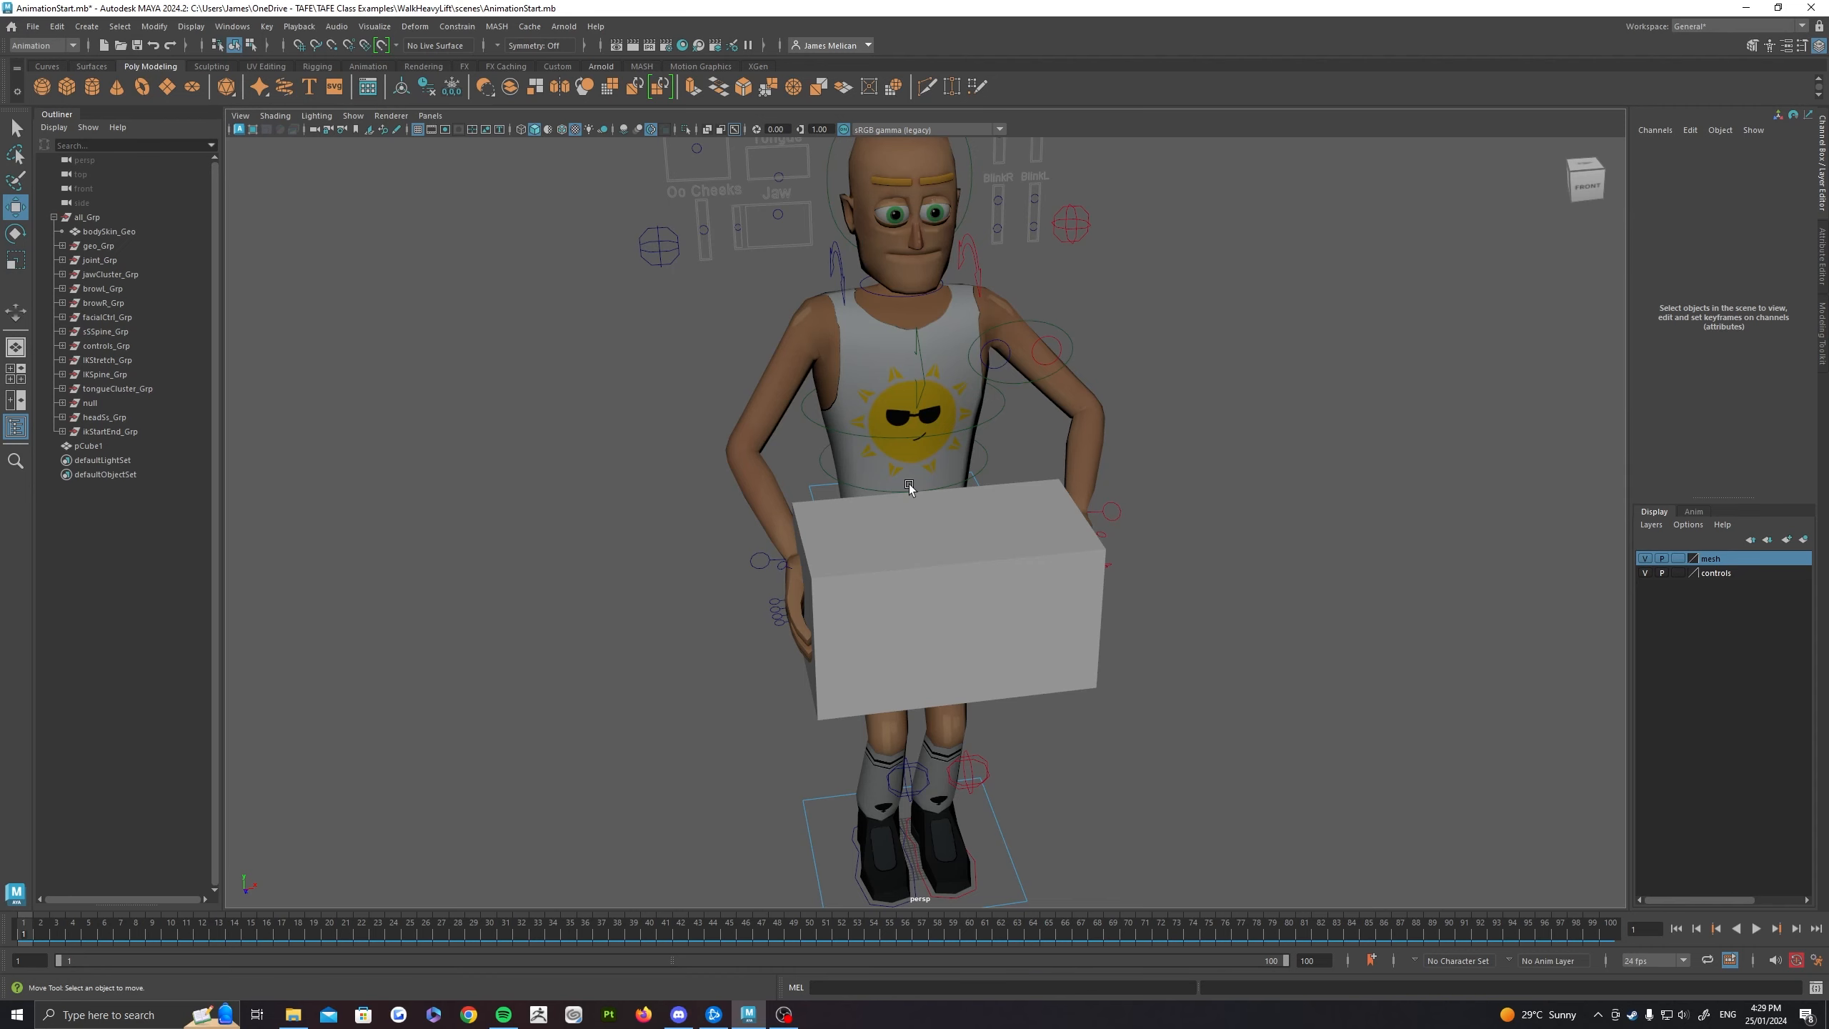
alt+drag(851, 297, 672, 345)
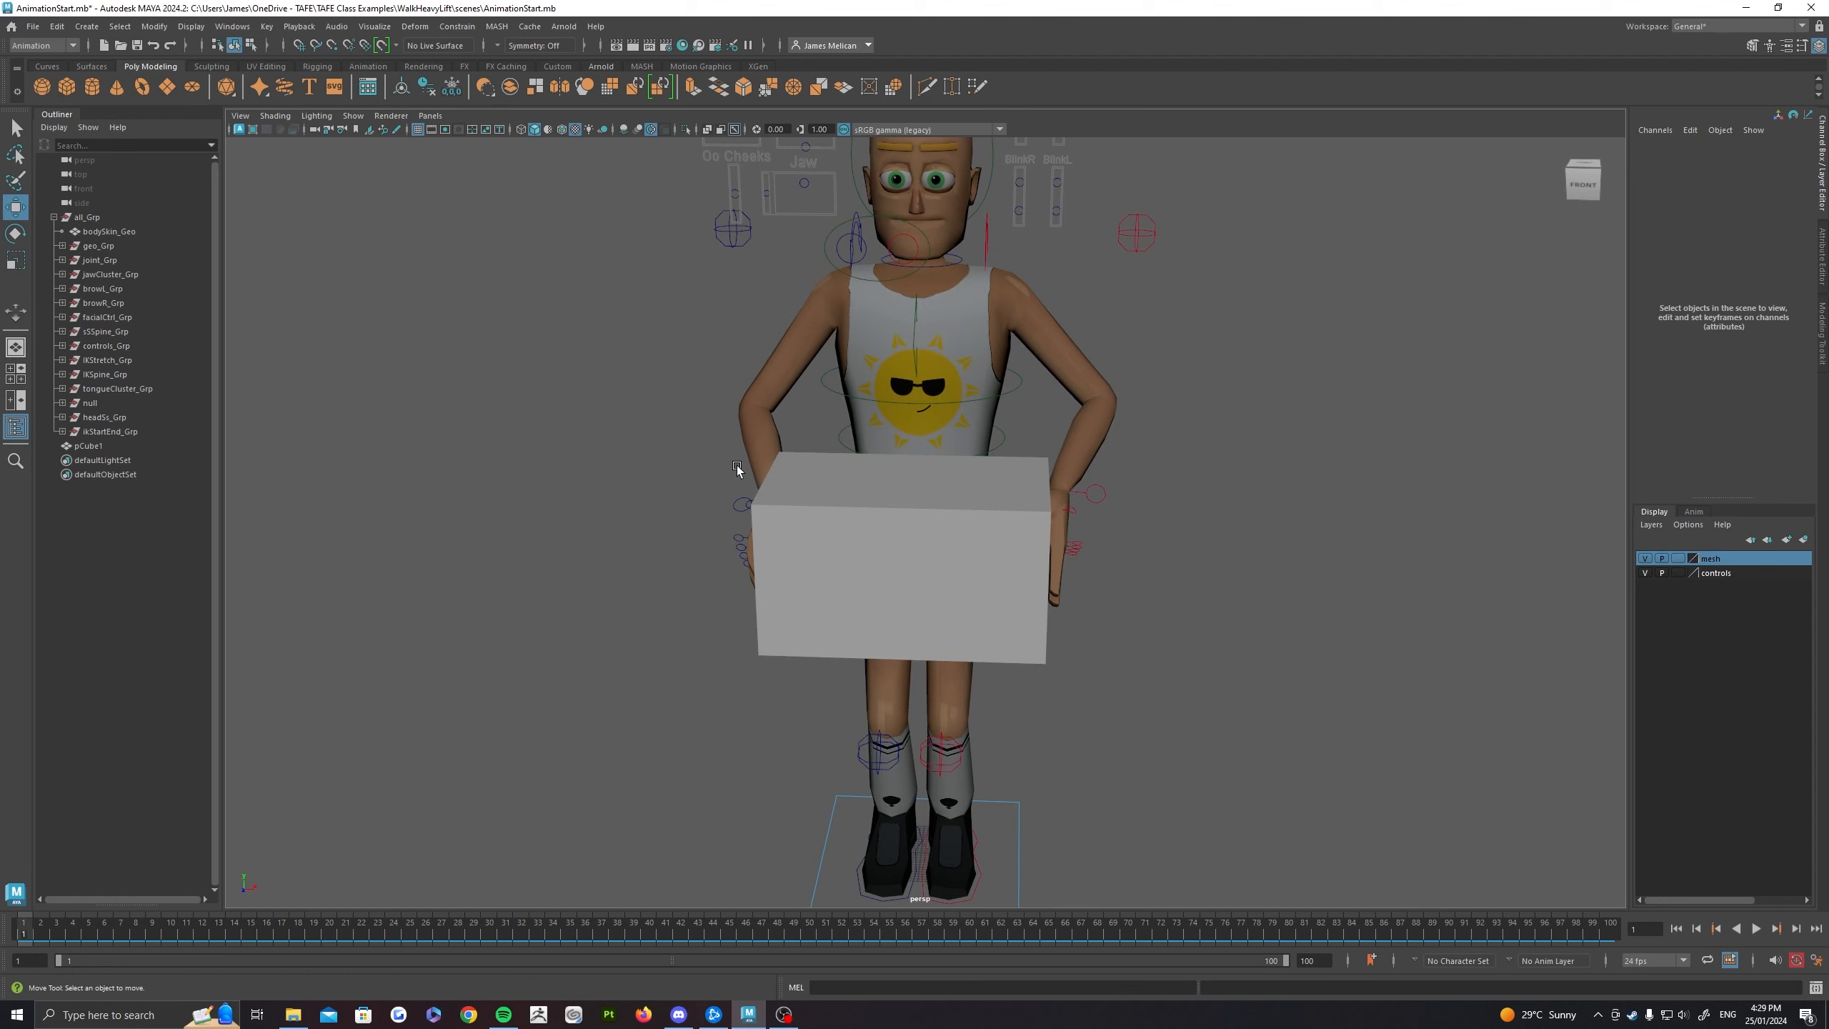
click(932, 572)
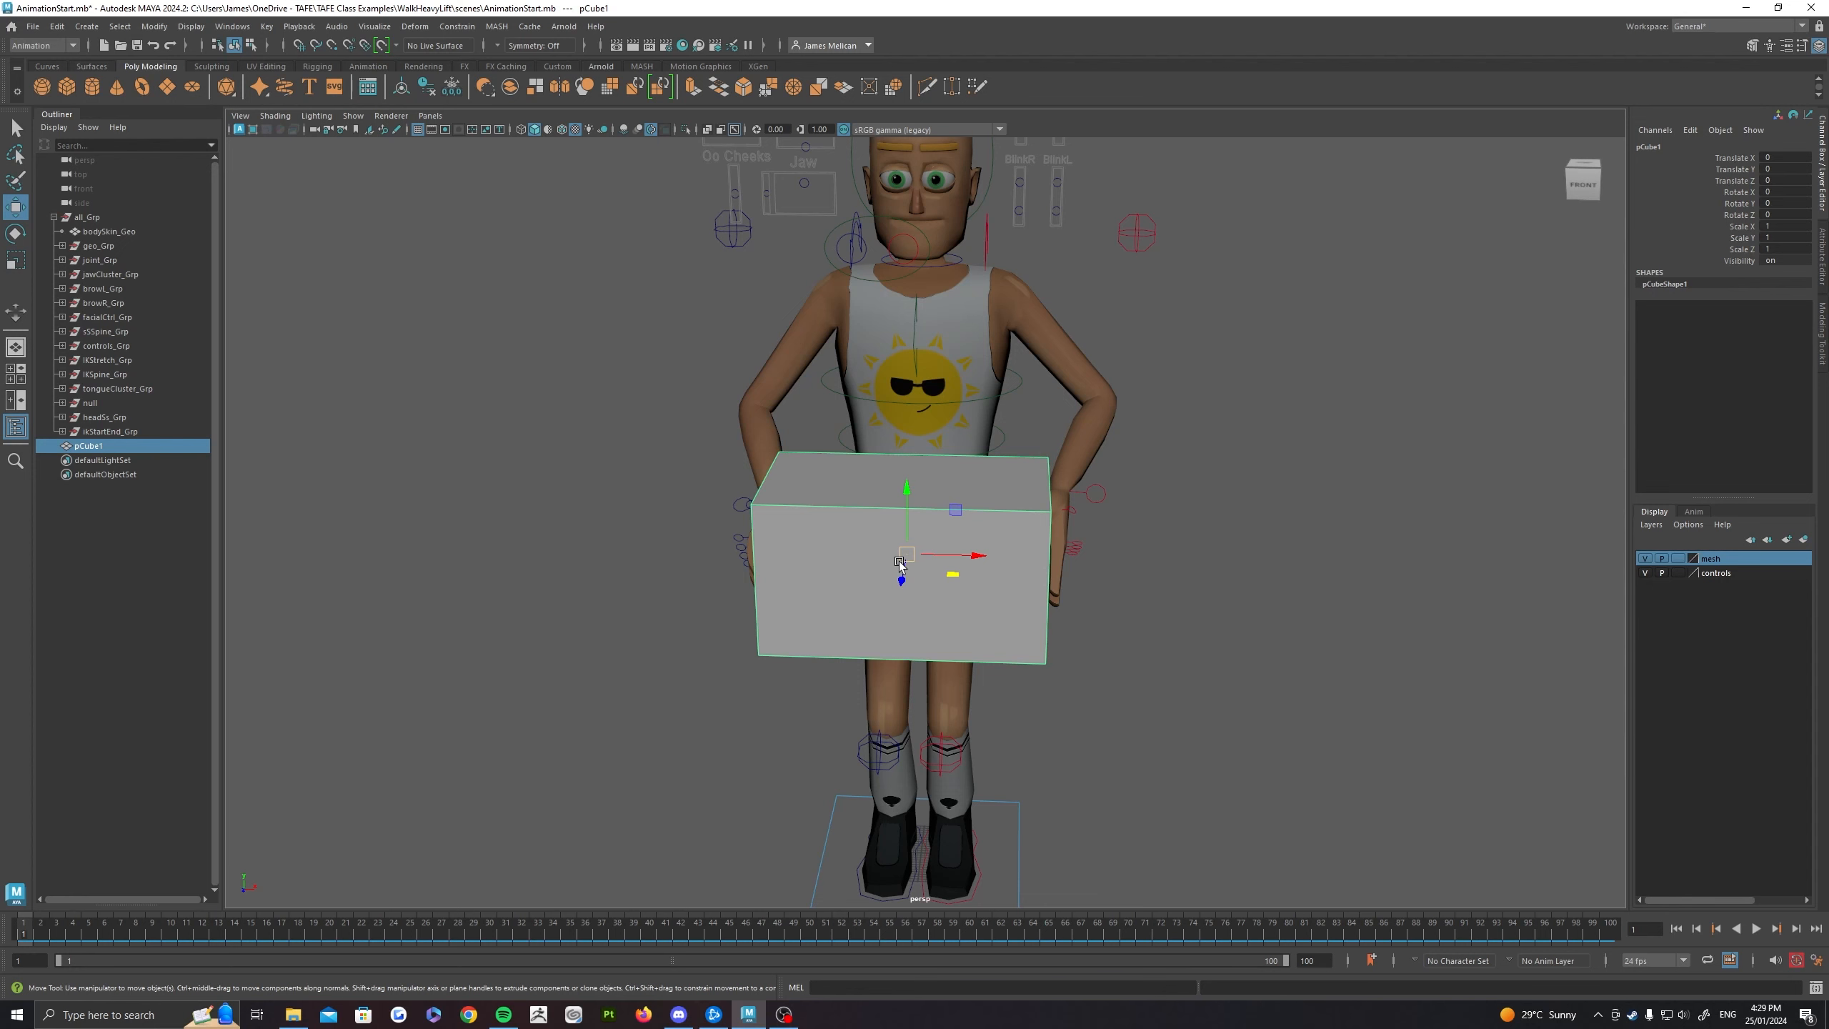
alt+drag(899, 563, 859, 582)
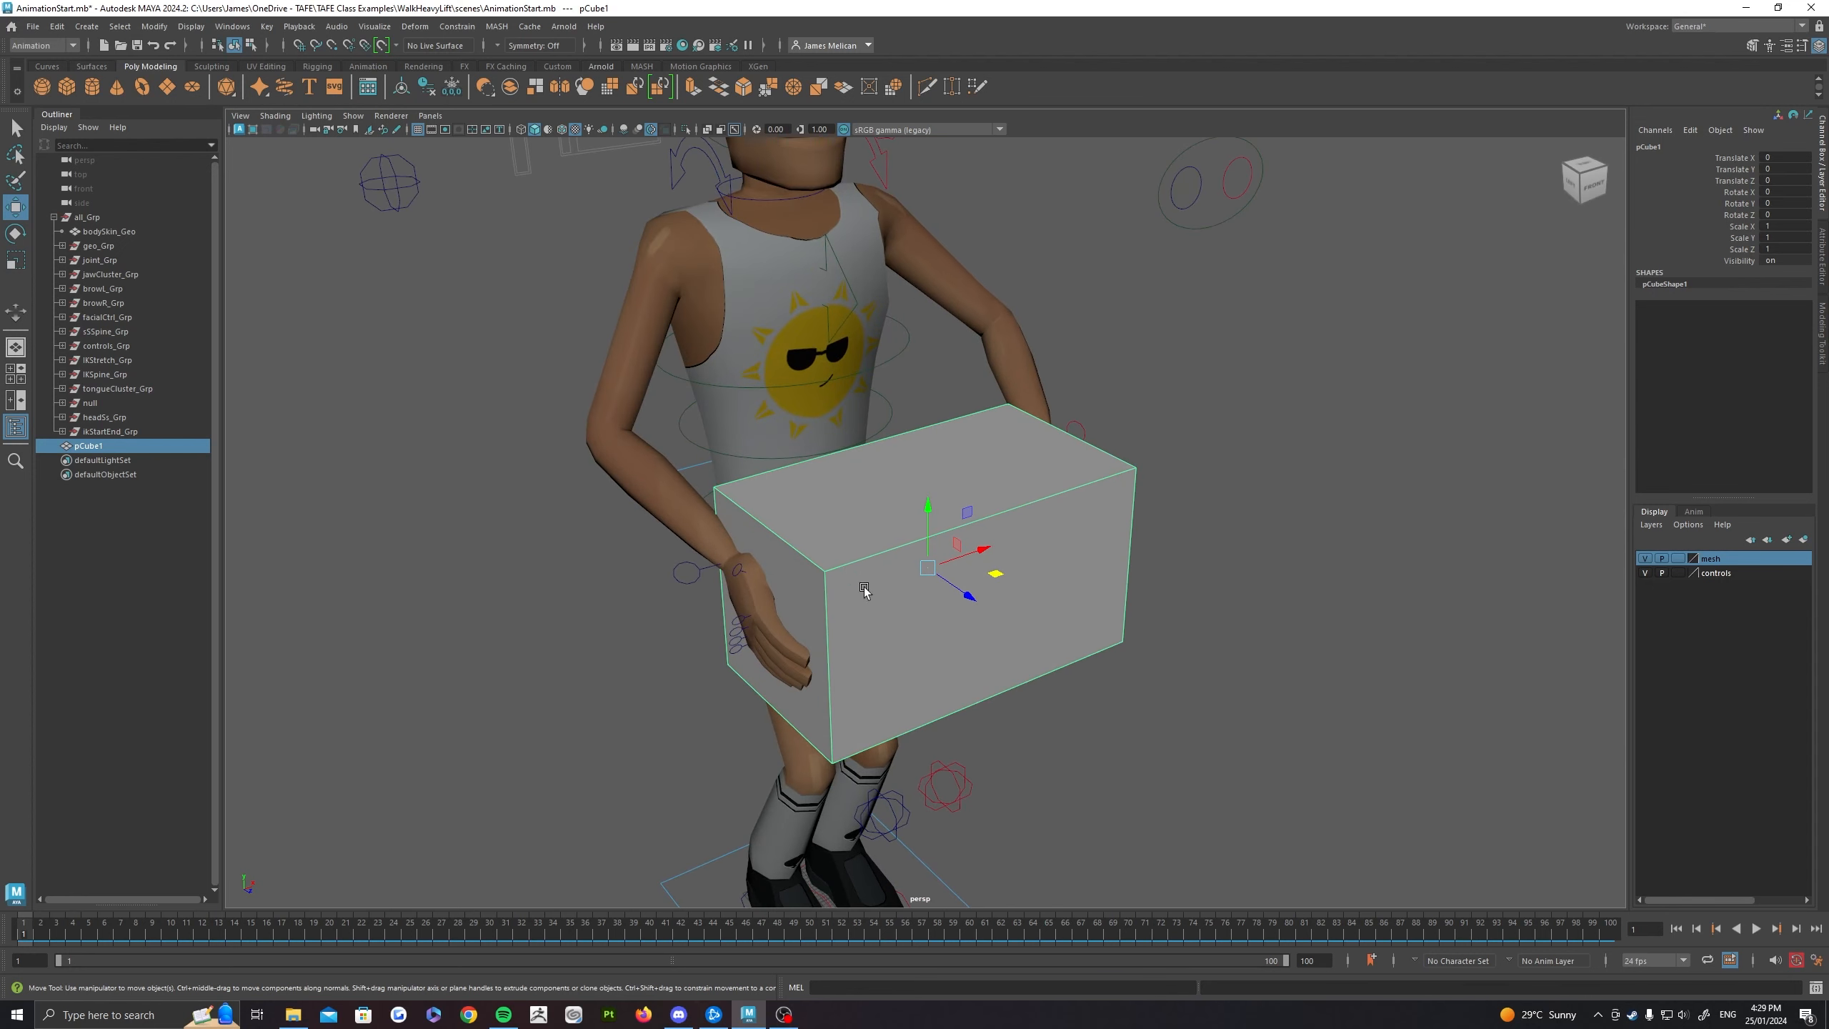
click(698, 575)
alt+drag(939, 539, 977, 526)
click(904, 543)
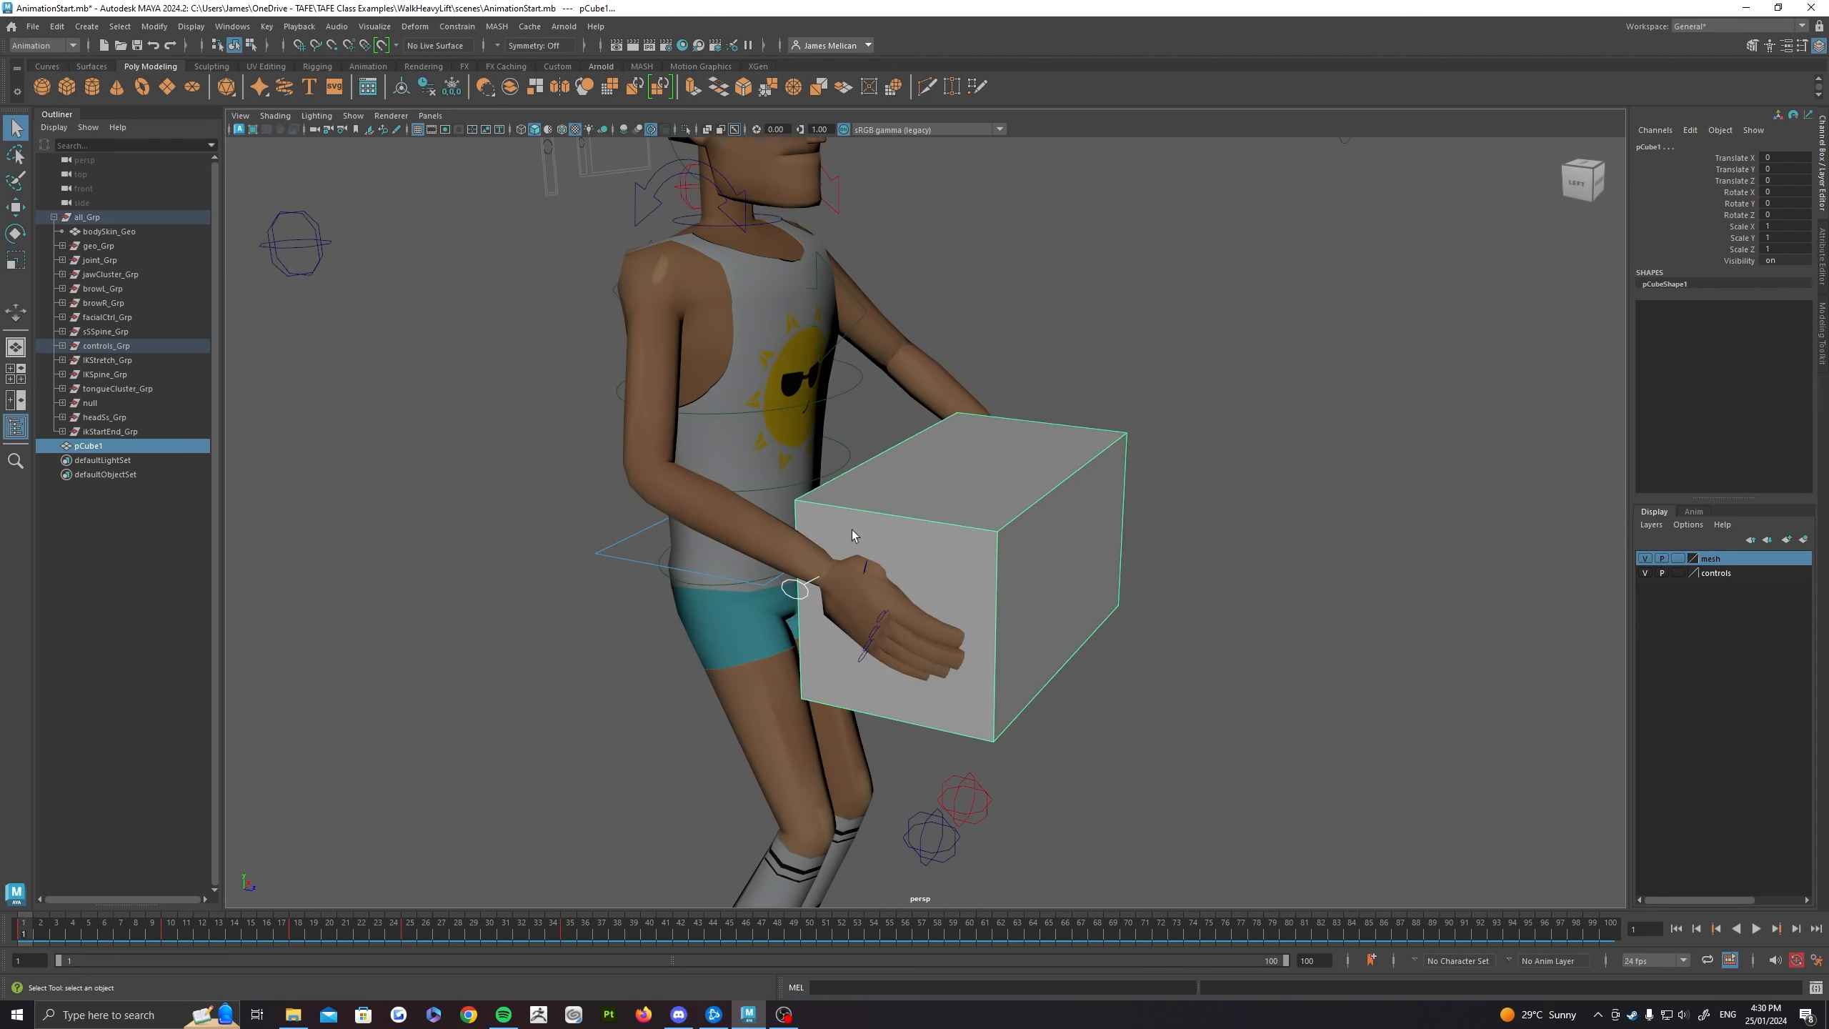
click(457, 25)
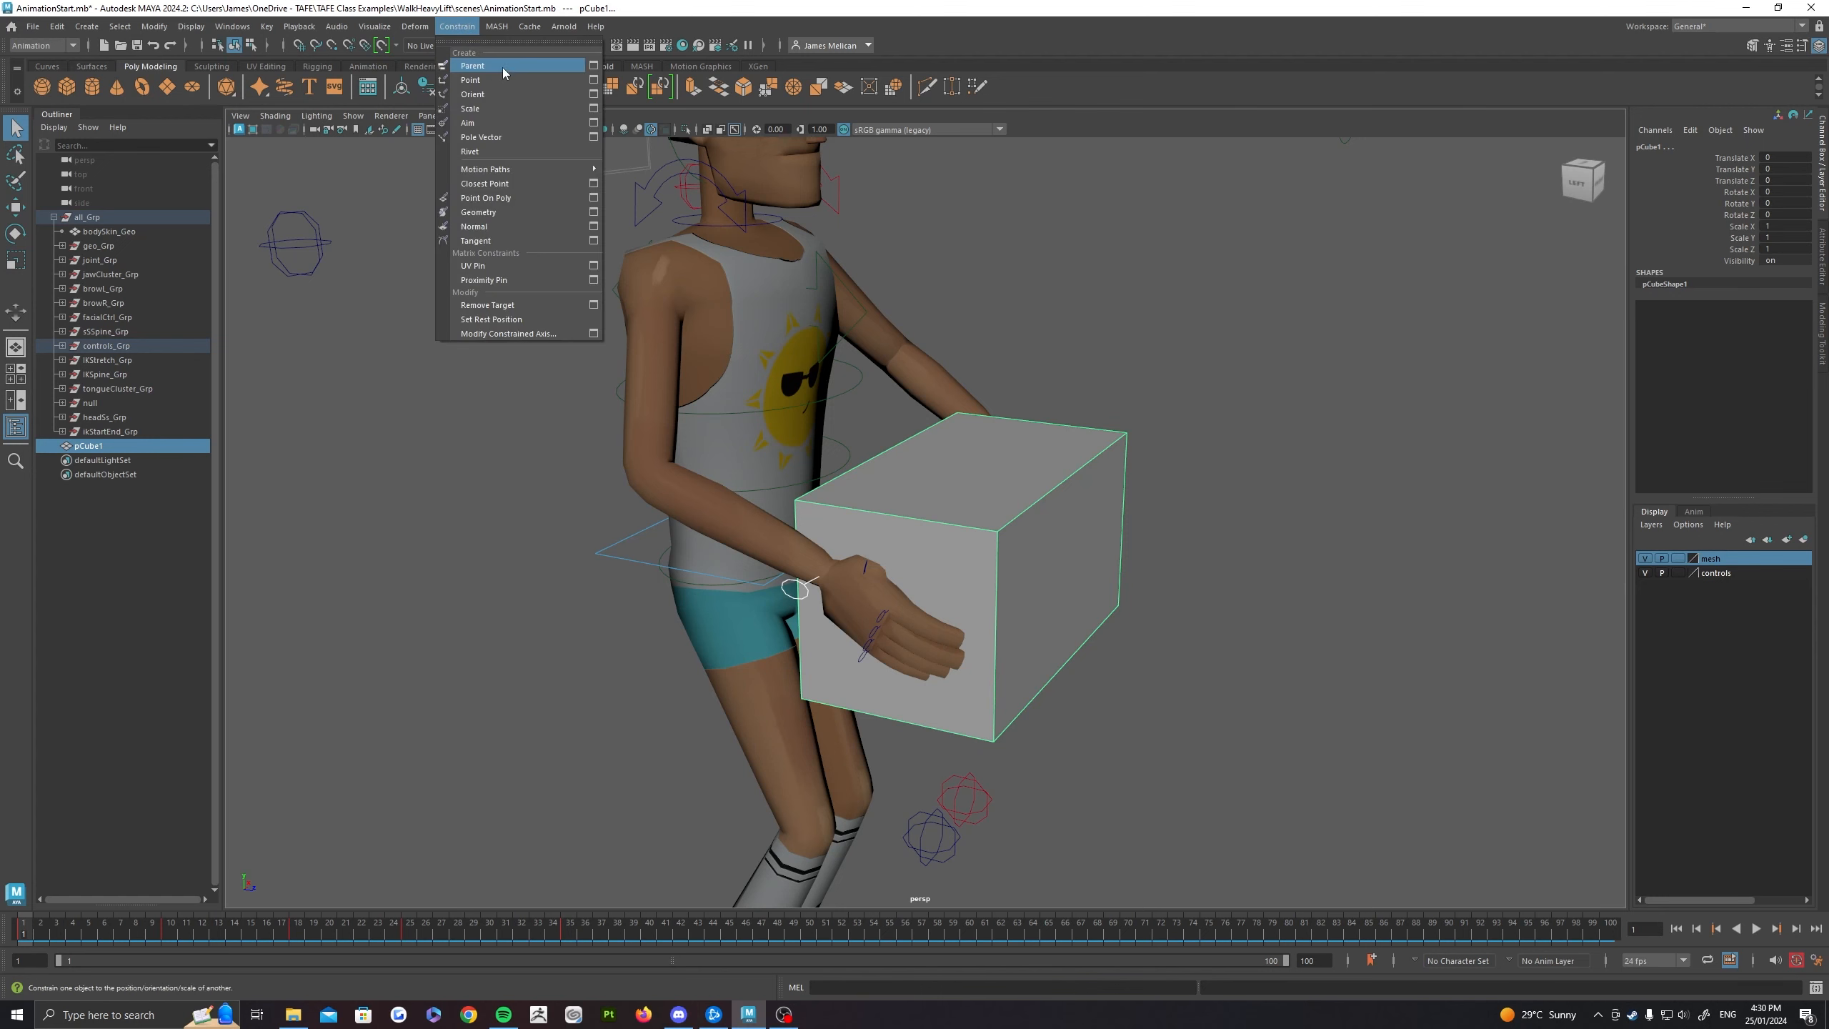
click(464, 63)
Step: Try moving the right hand's and then the left hand's IK control to test the box constraint, and undo the moves
click(811, 598)
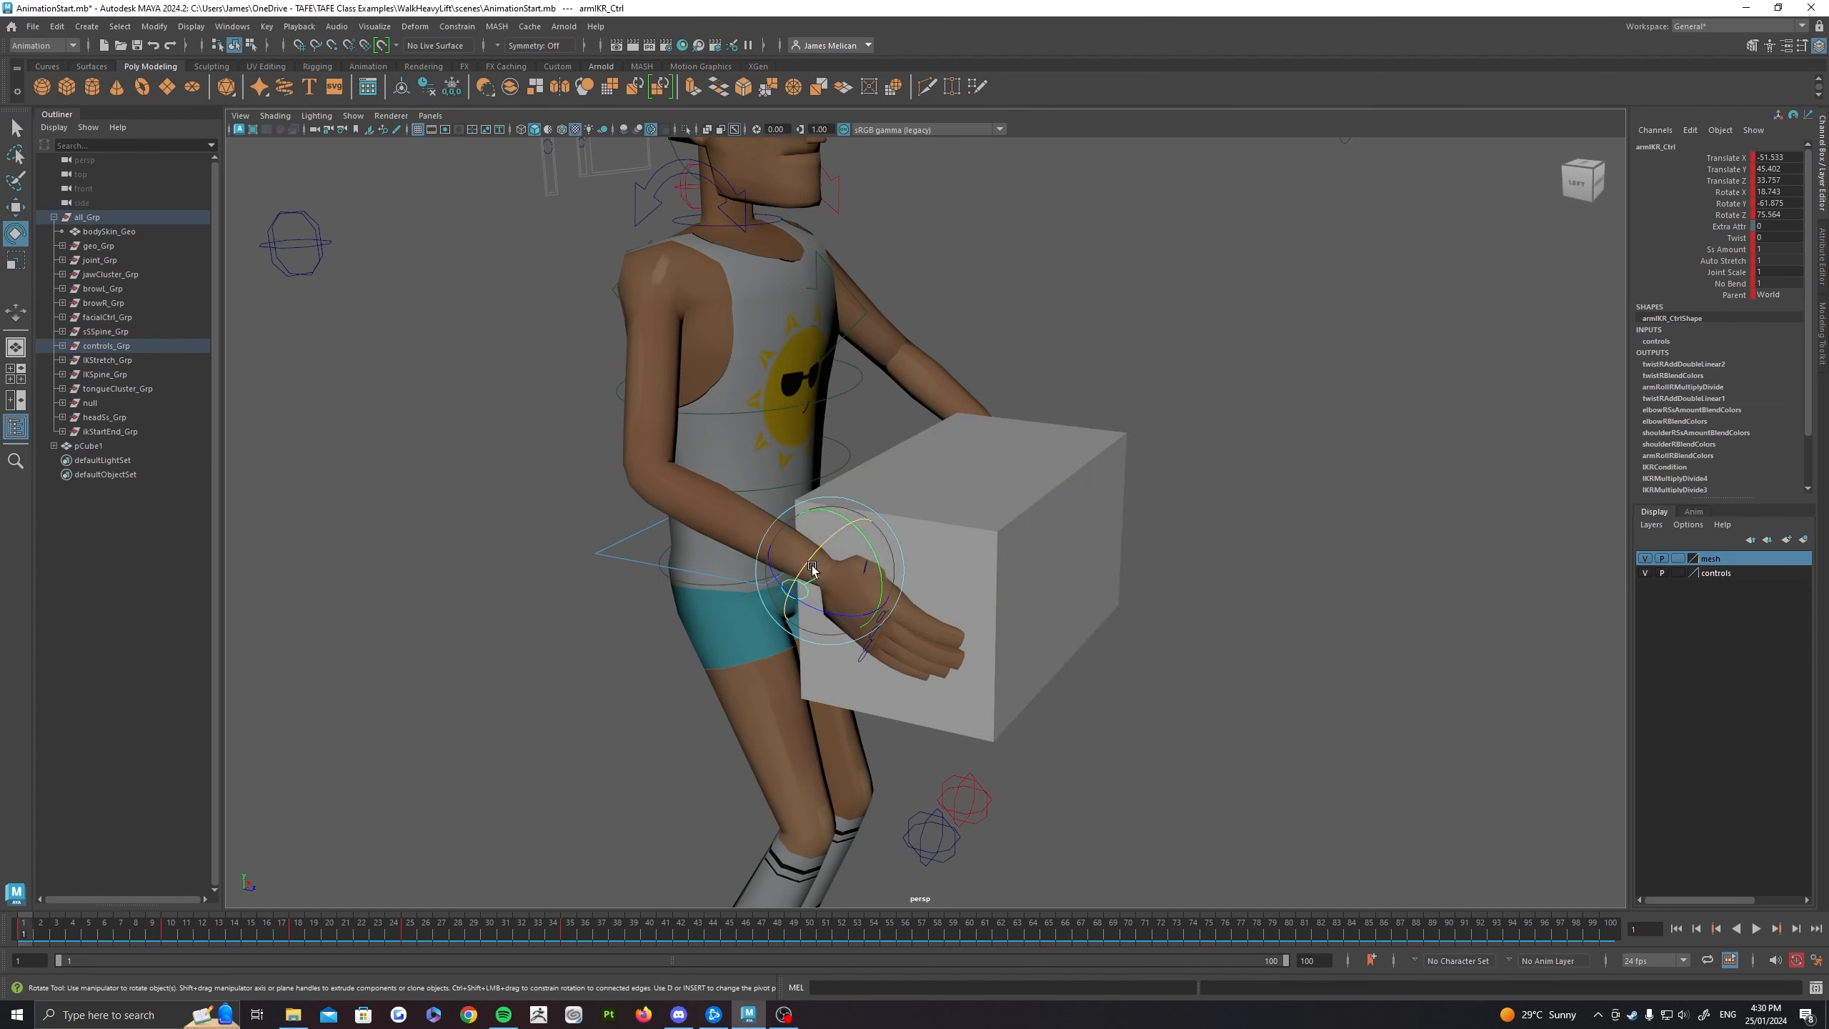
key(w)
mouse_move(827, 591)
mouse_down()
mouse_move(819, 504)
mouse_move(791, 528)
mouse_move(828, 585)
mouse_up()
scroll(1063, 449, down, 6)
alt+drag(1059, 443, 959, 413)
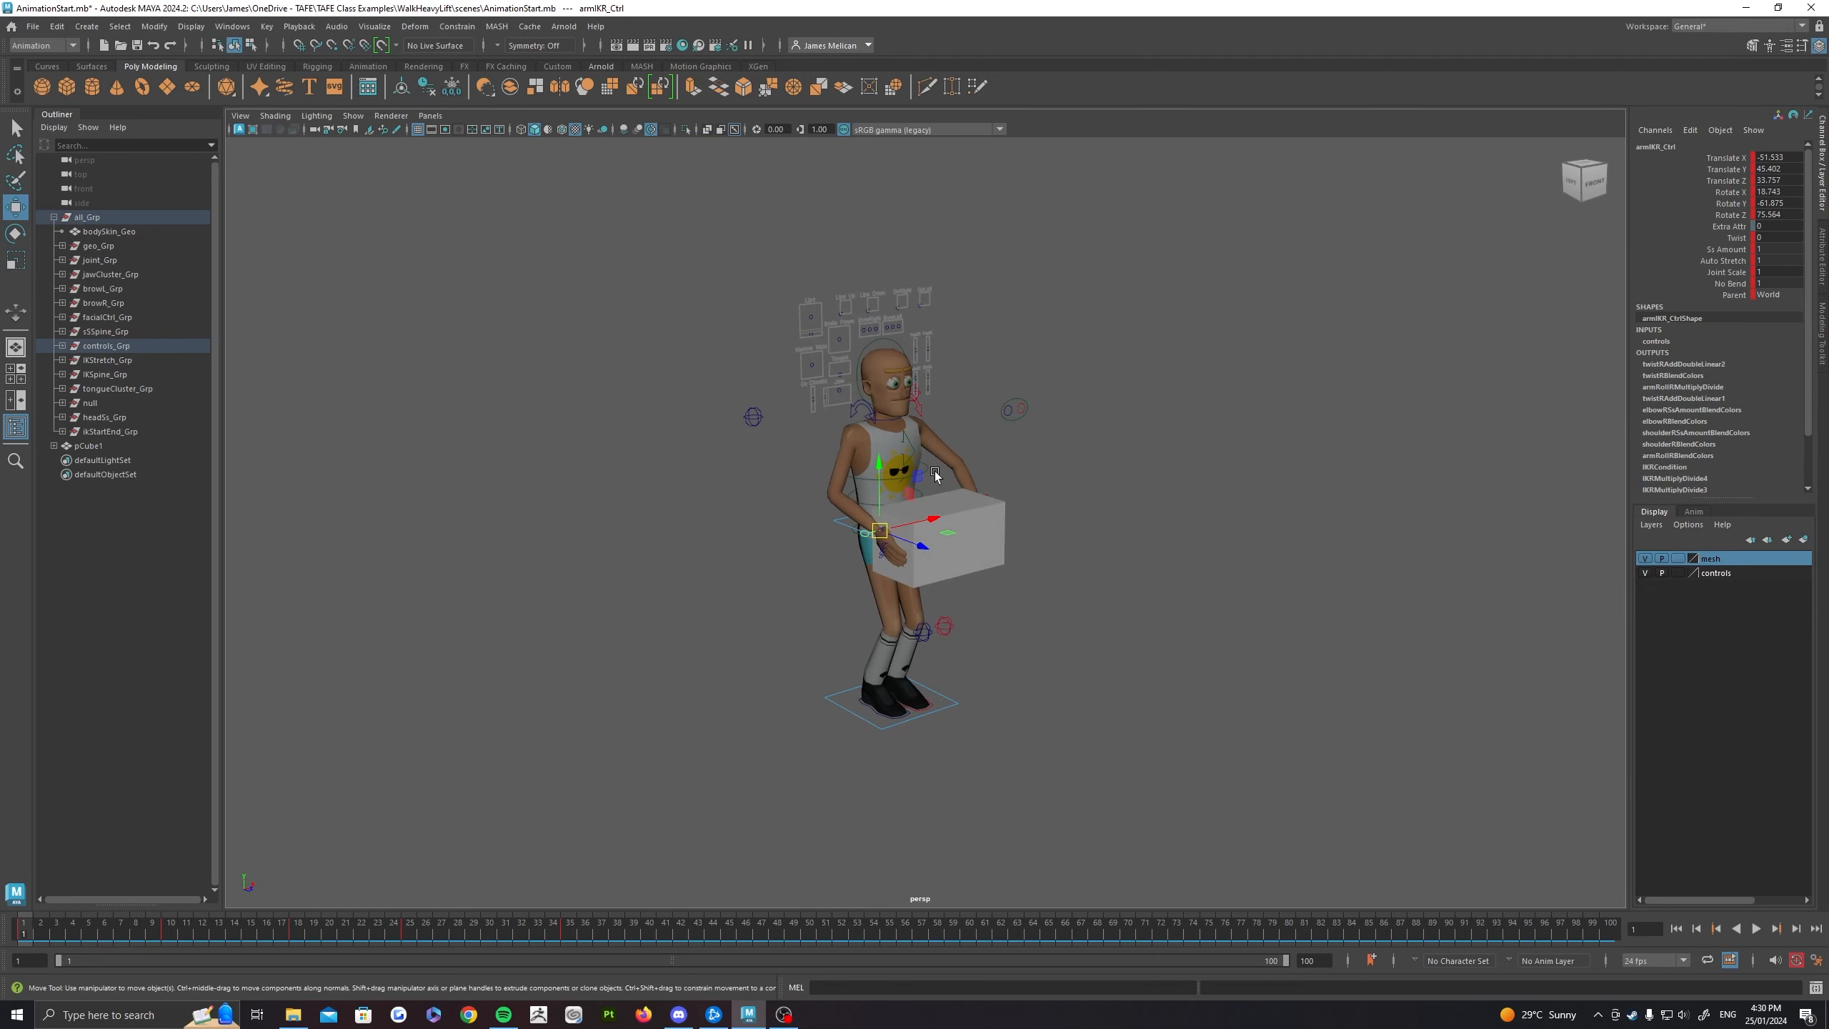
alt+drag(904, 510, 902, 419)
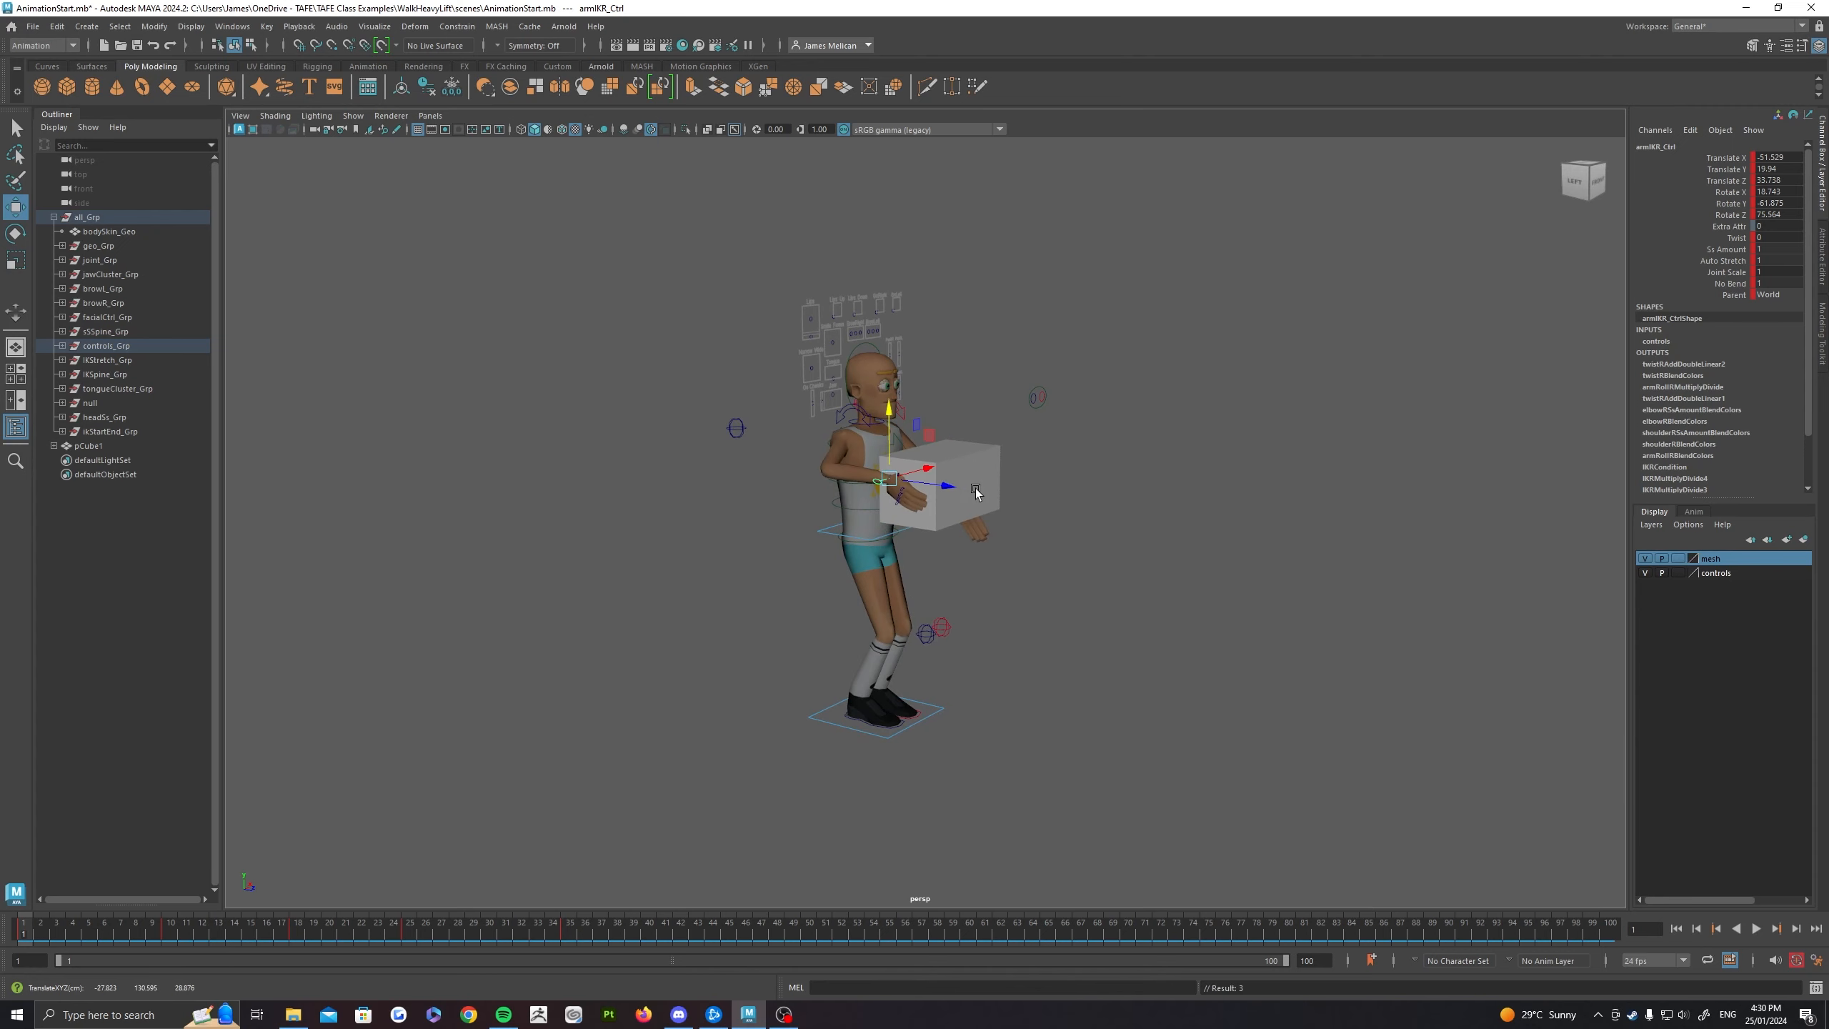
alt+drag(973, 490, 755, 497)
scroll(1038, 554, up, 6)
click(1044, 545)
drag(1030, 517, 1184, 490)
key(ctrl+z)
key(ctrl+z)
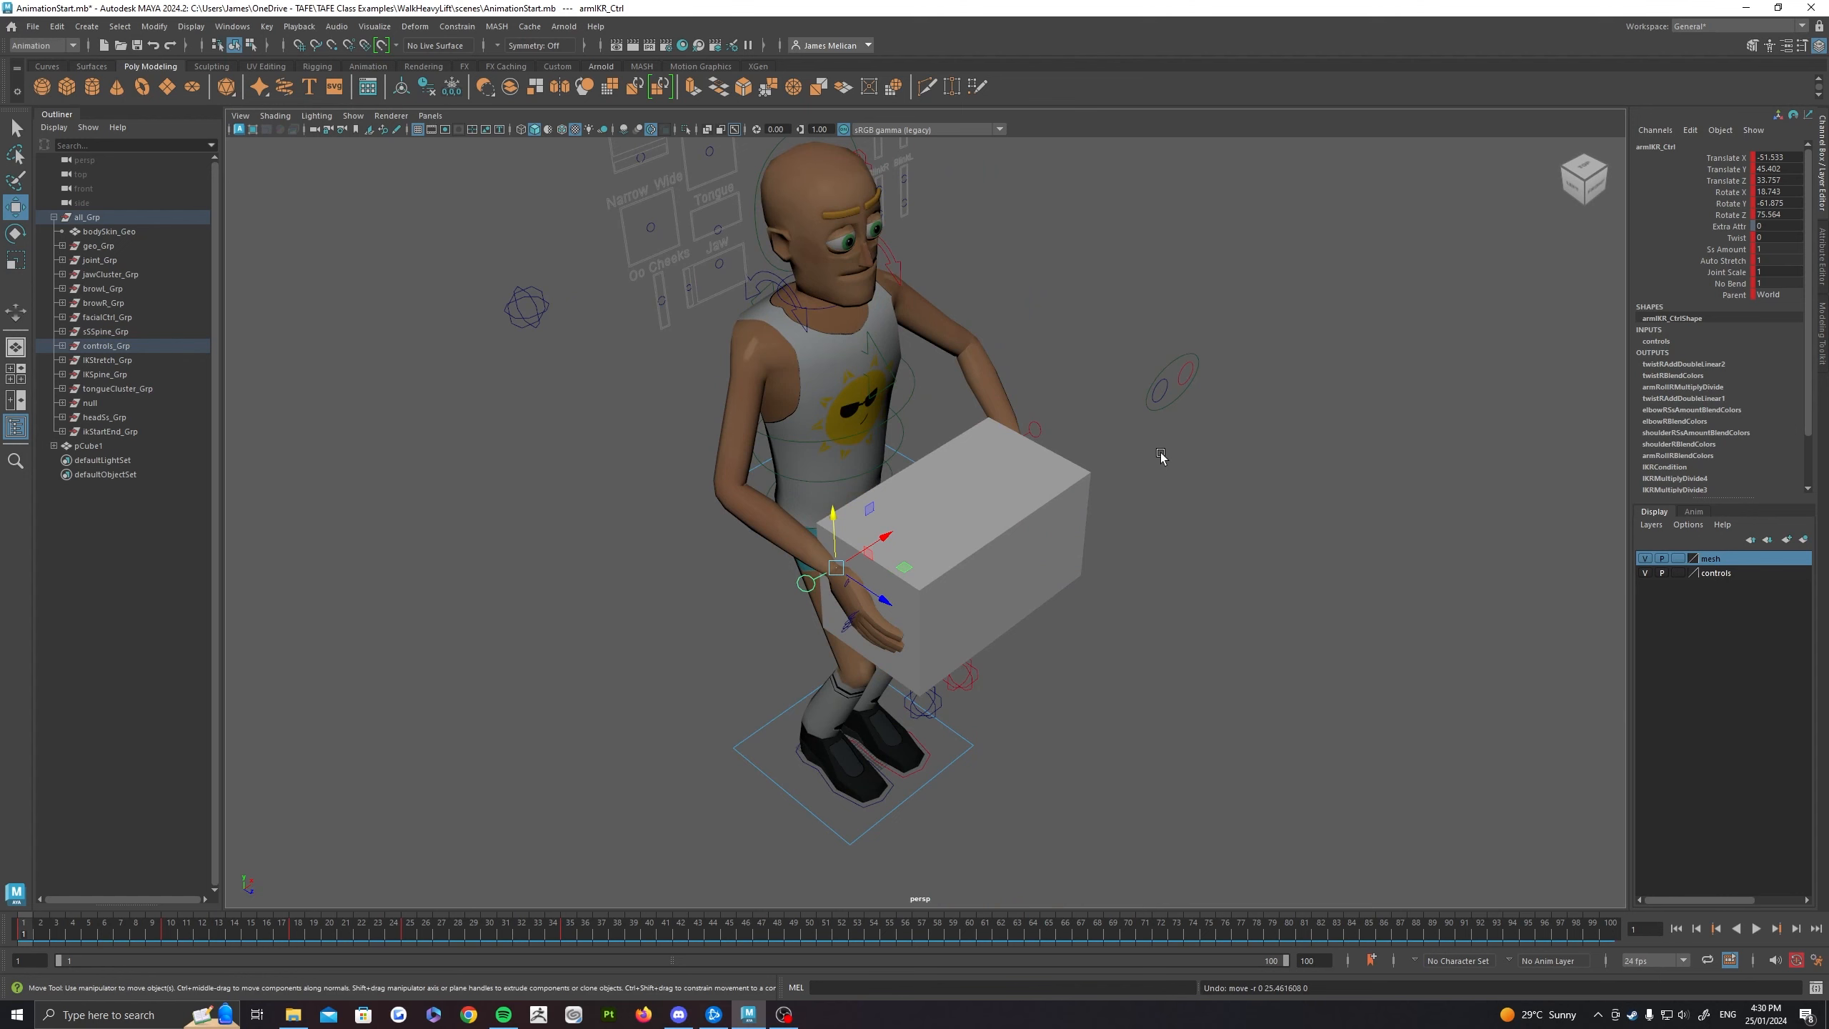
Step: Undo the parent constraint that ties the box to the right hand, and select only the box
alt+drag(1161, 456, 796, 559)
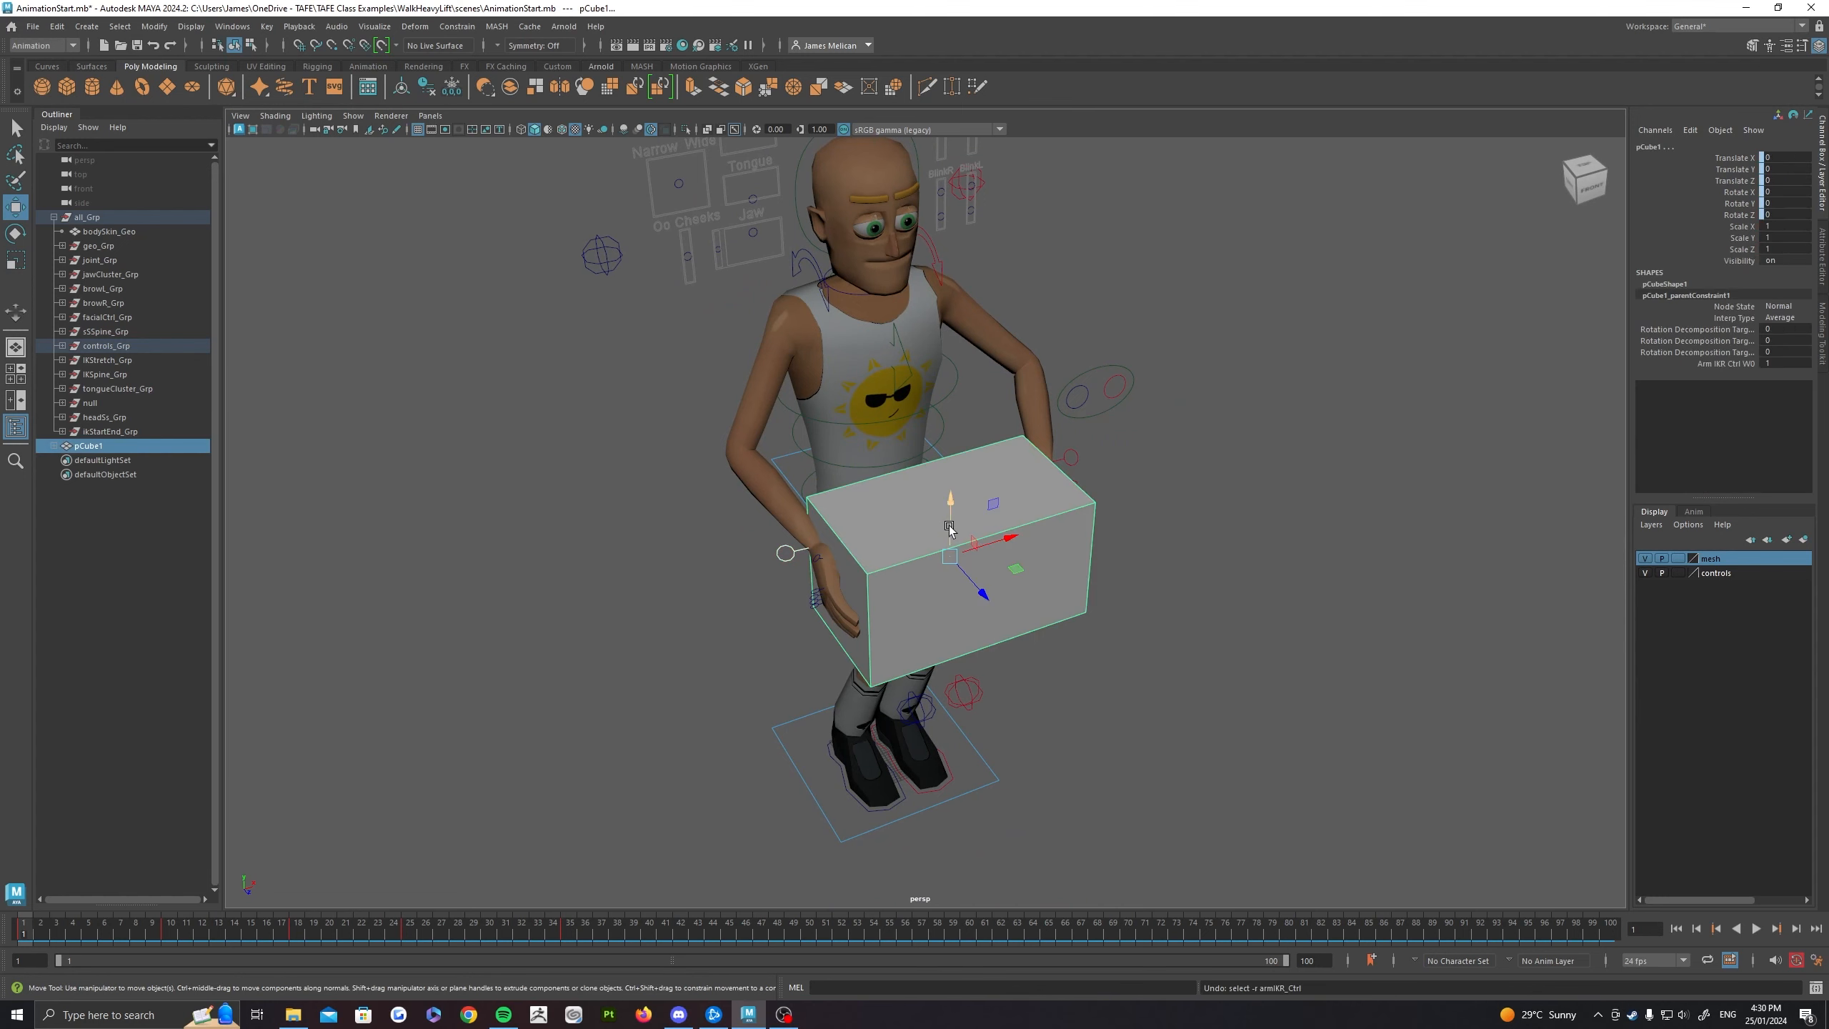
key(ctrl+z)
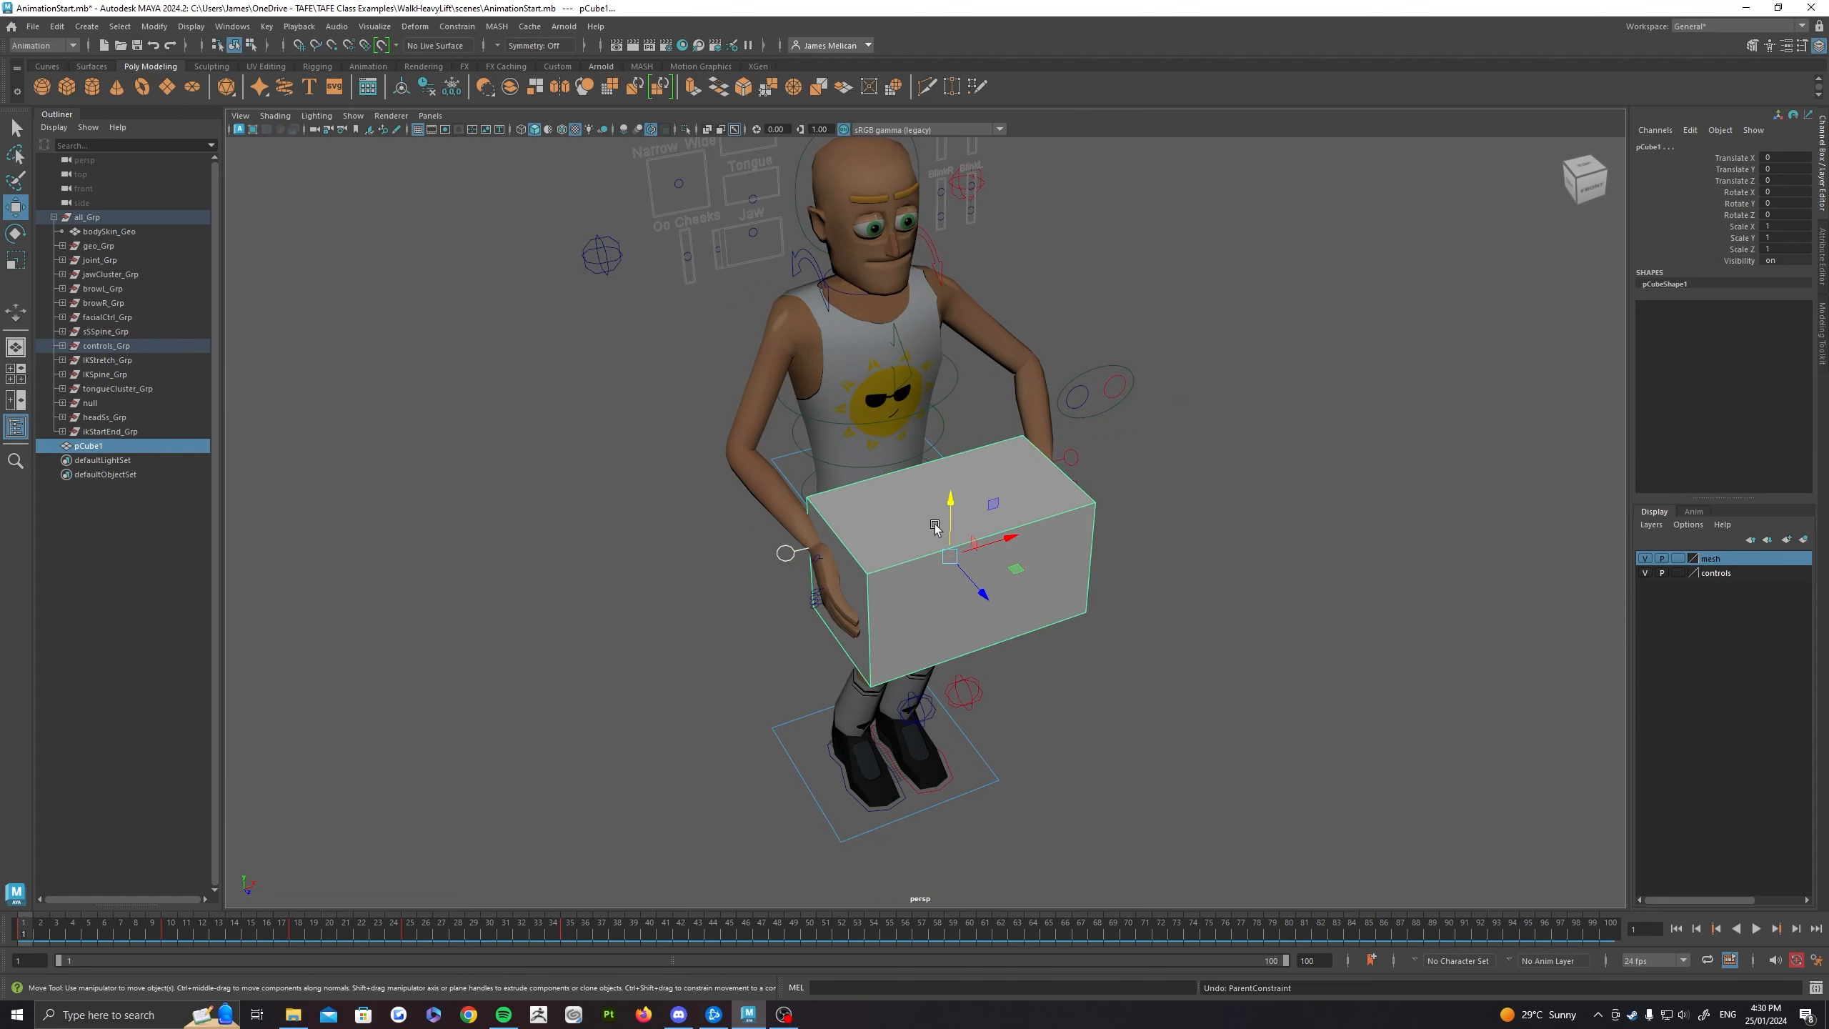
click(977, 483)
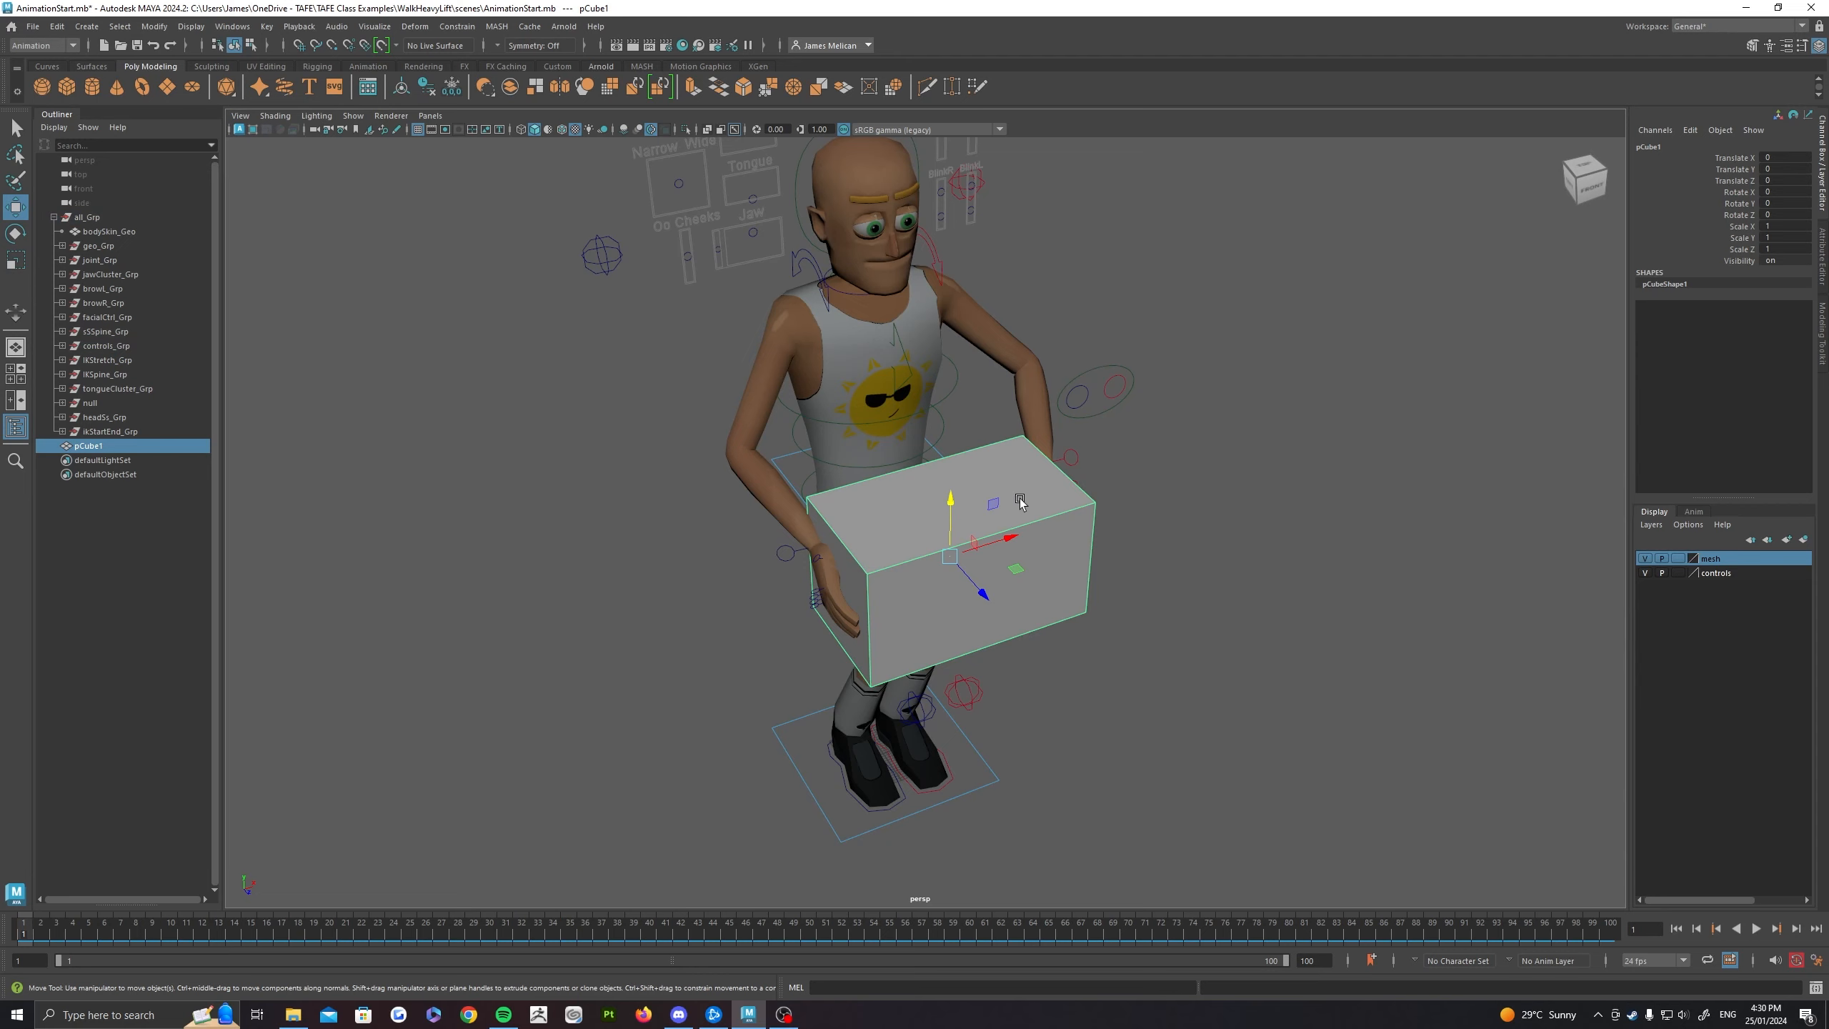
alt+drag(1094, 509, 892, 537)
key(q)
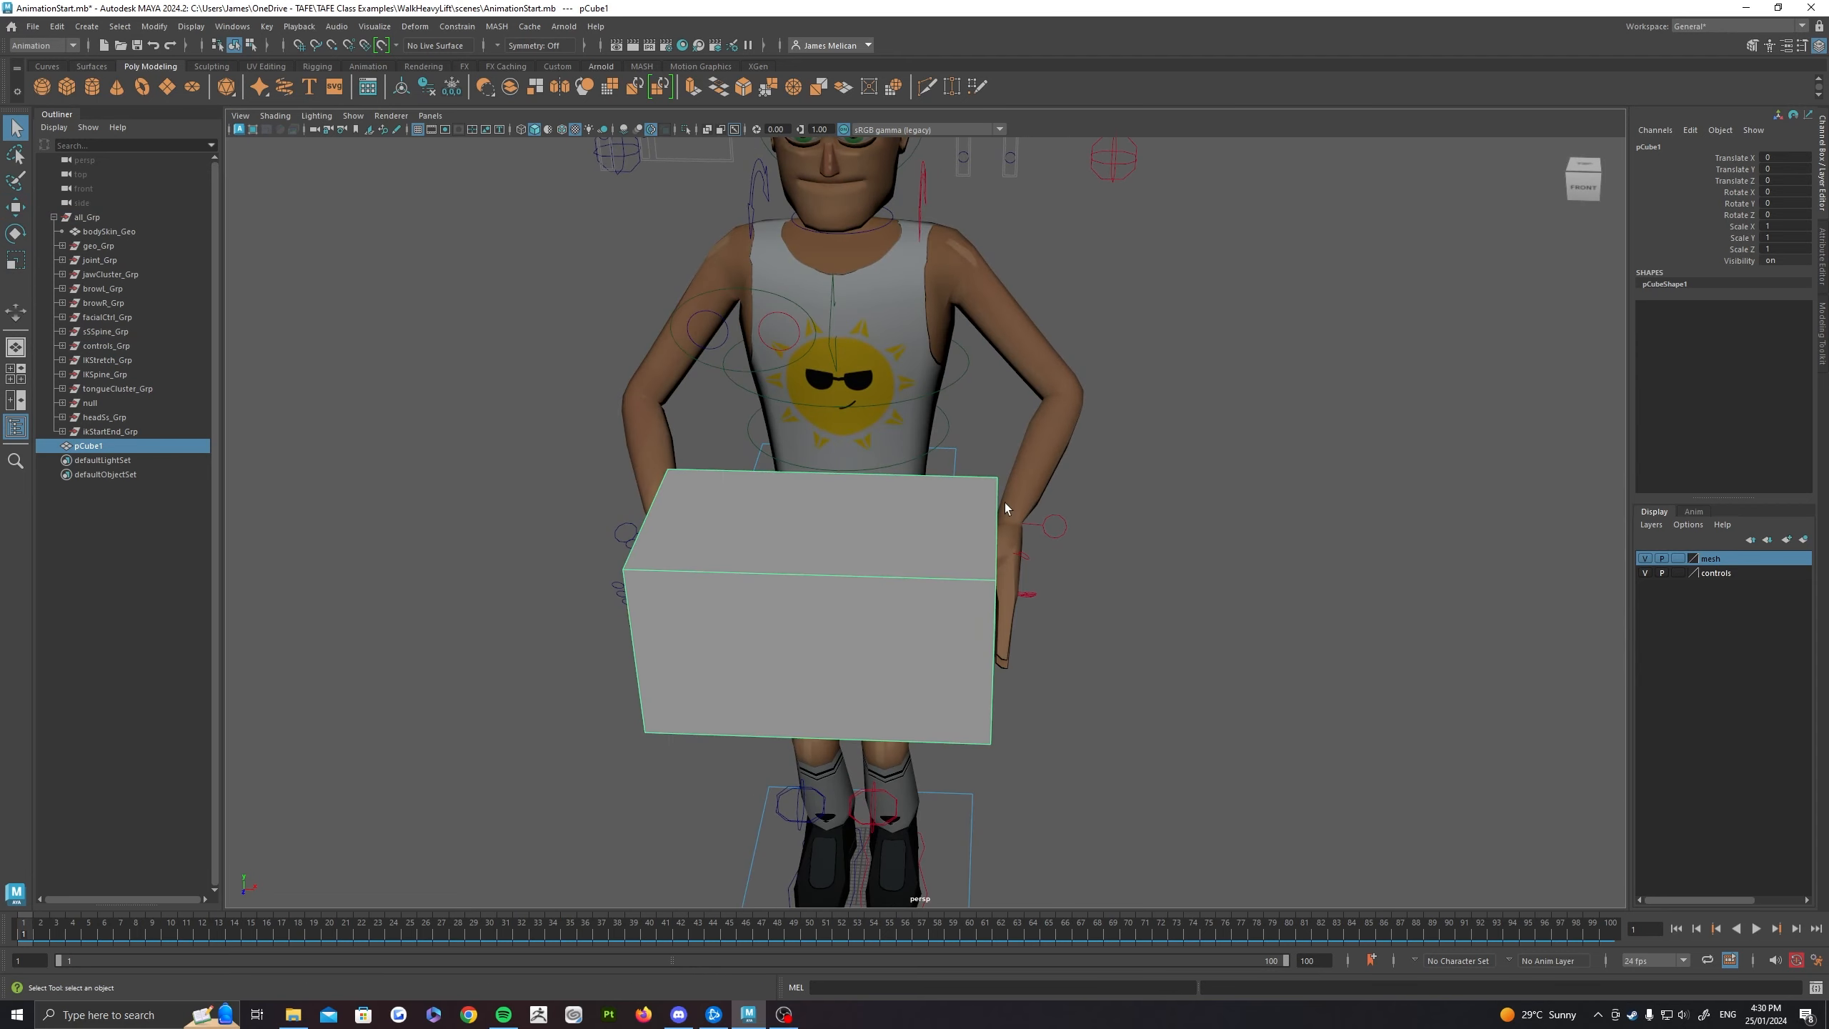
alt+drag(1004, 503, 843, 508)
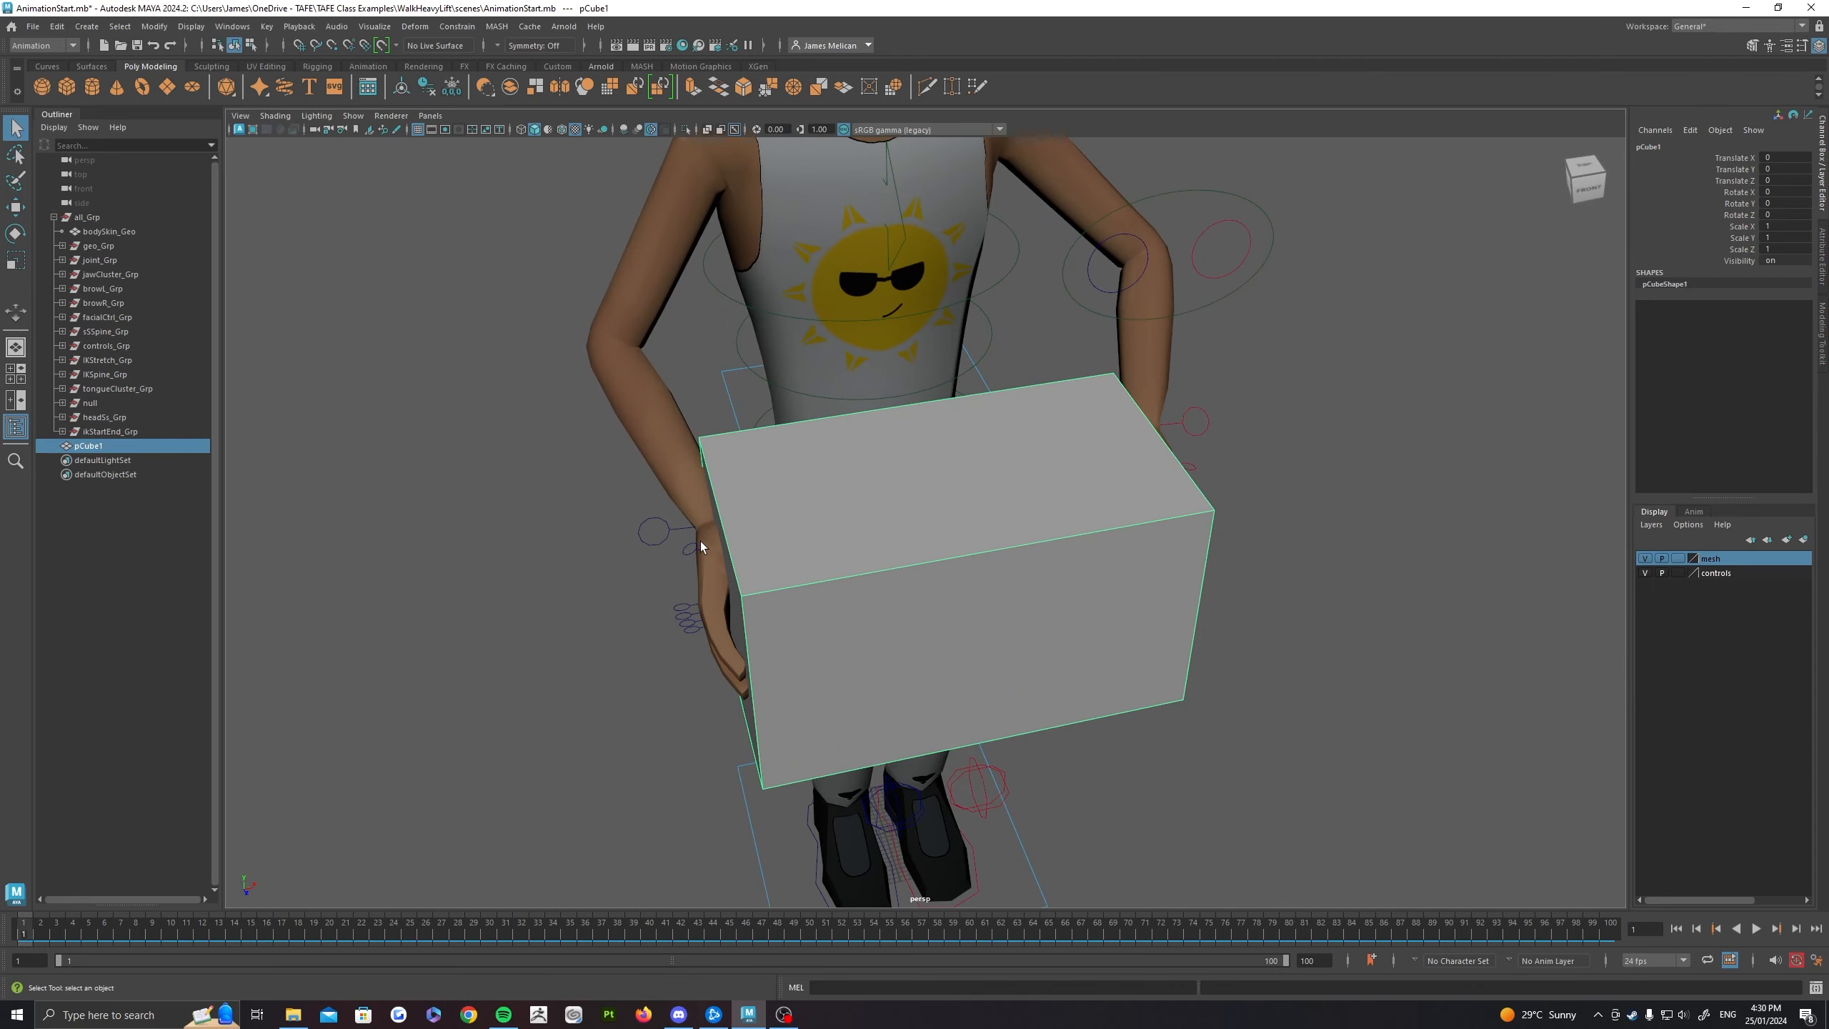
alt+drag(808, 490, 683, 570)
alt+drag(1003, 566, 1048, 535)
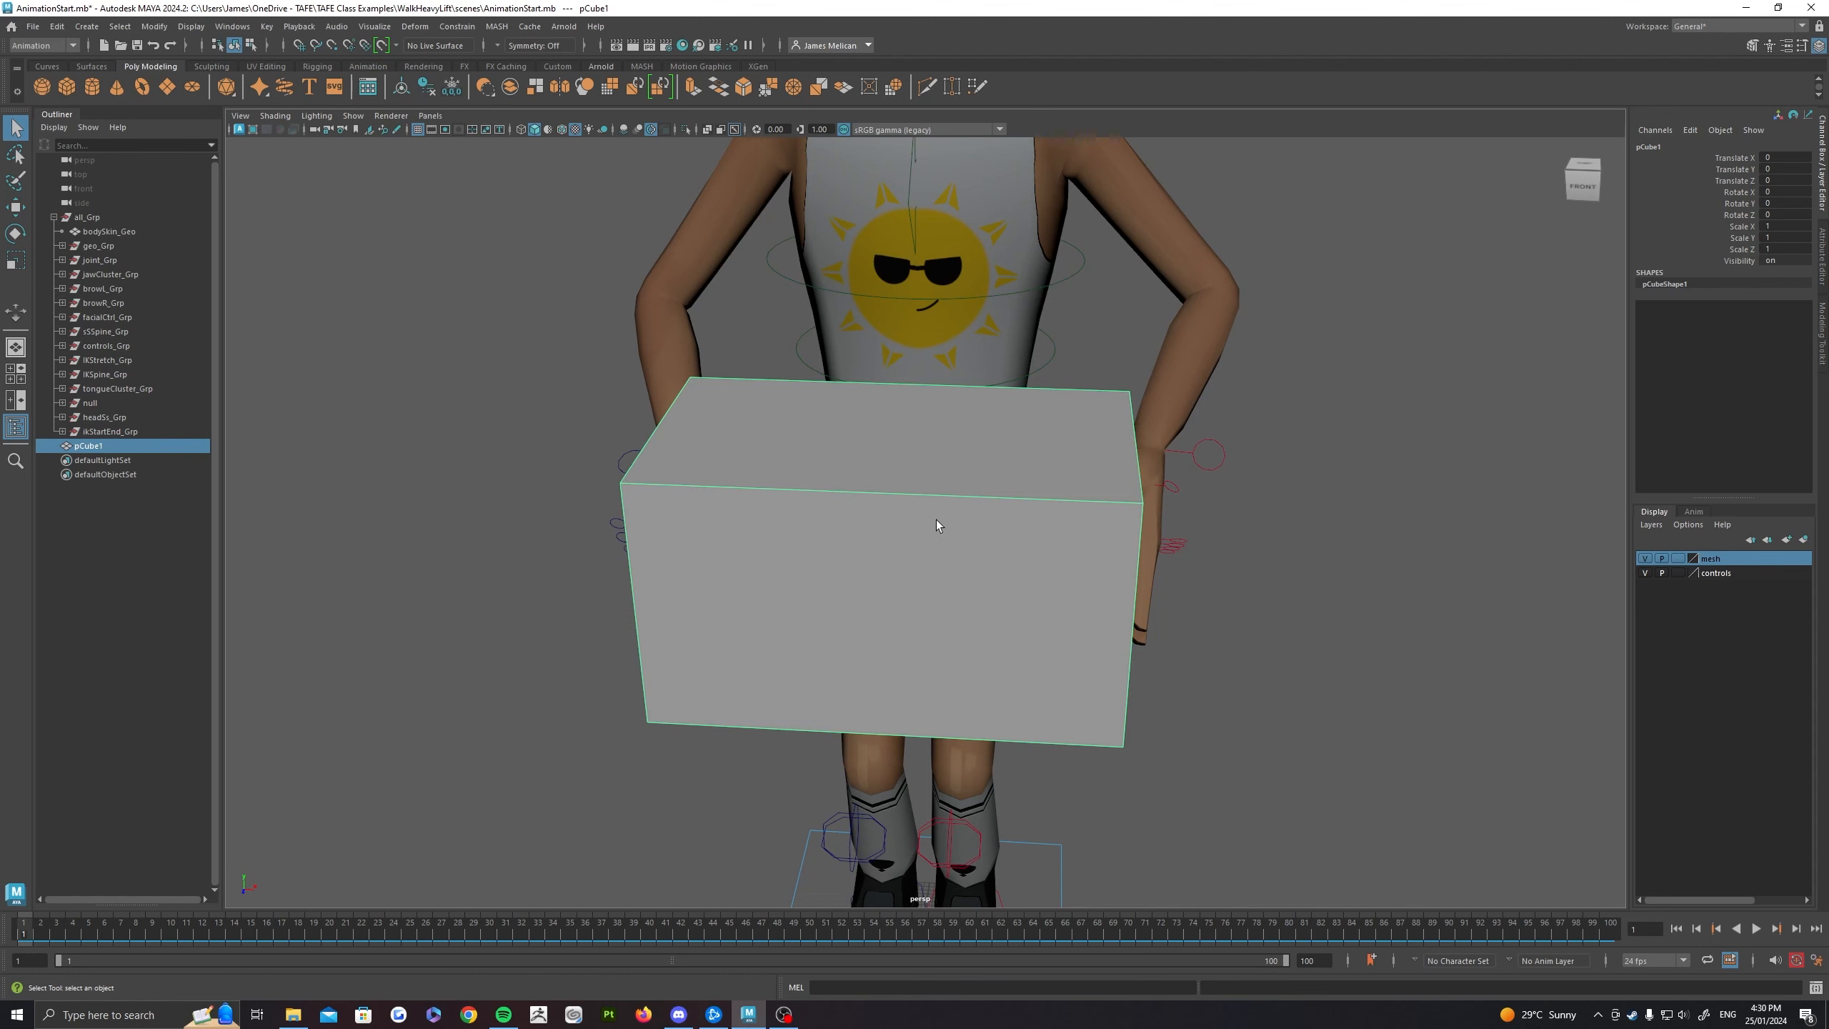
drag(1261, 523, 997, 440)
click(1300, 517)
Step: Parent-constrain the right hand's IK control to the box, with the box as the driver
click(990, 492)
scroll(812, 355, up, 3)
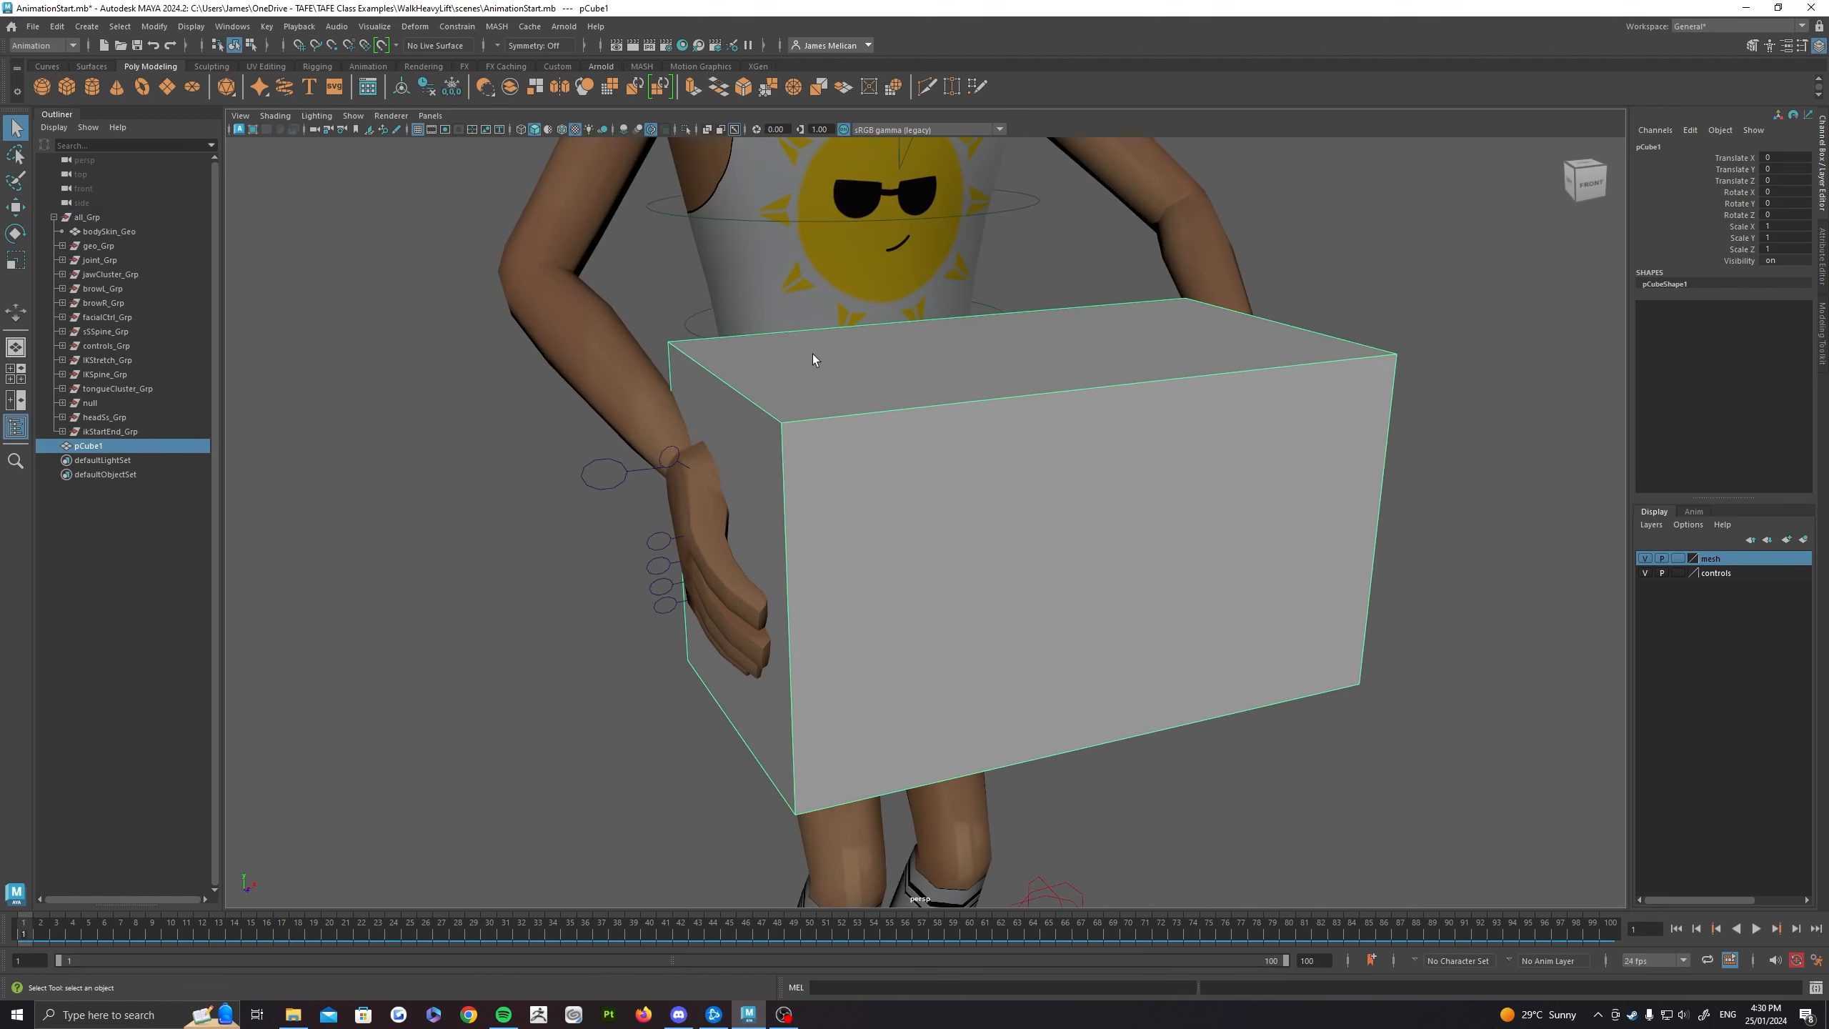
alt+drag(858, 476, 650, 473)
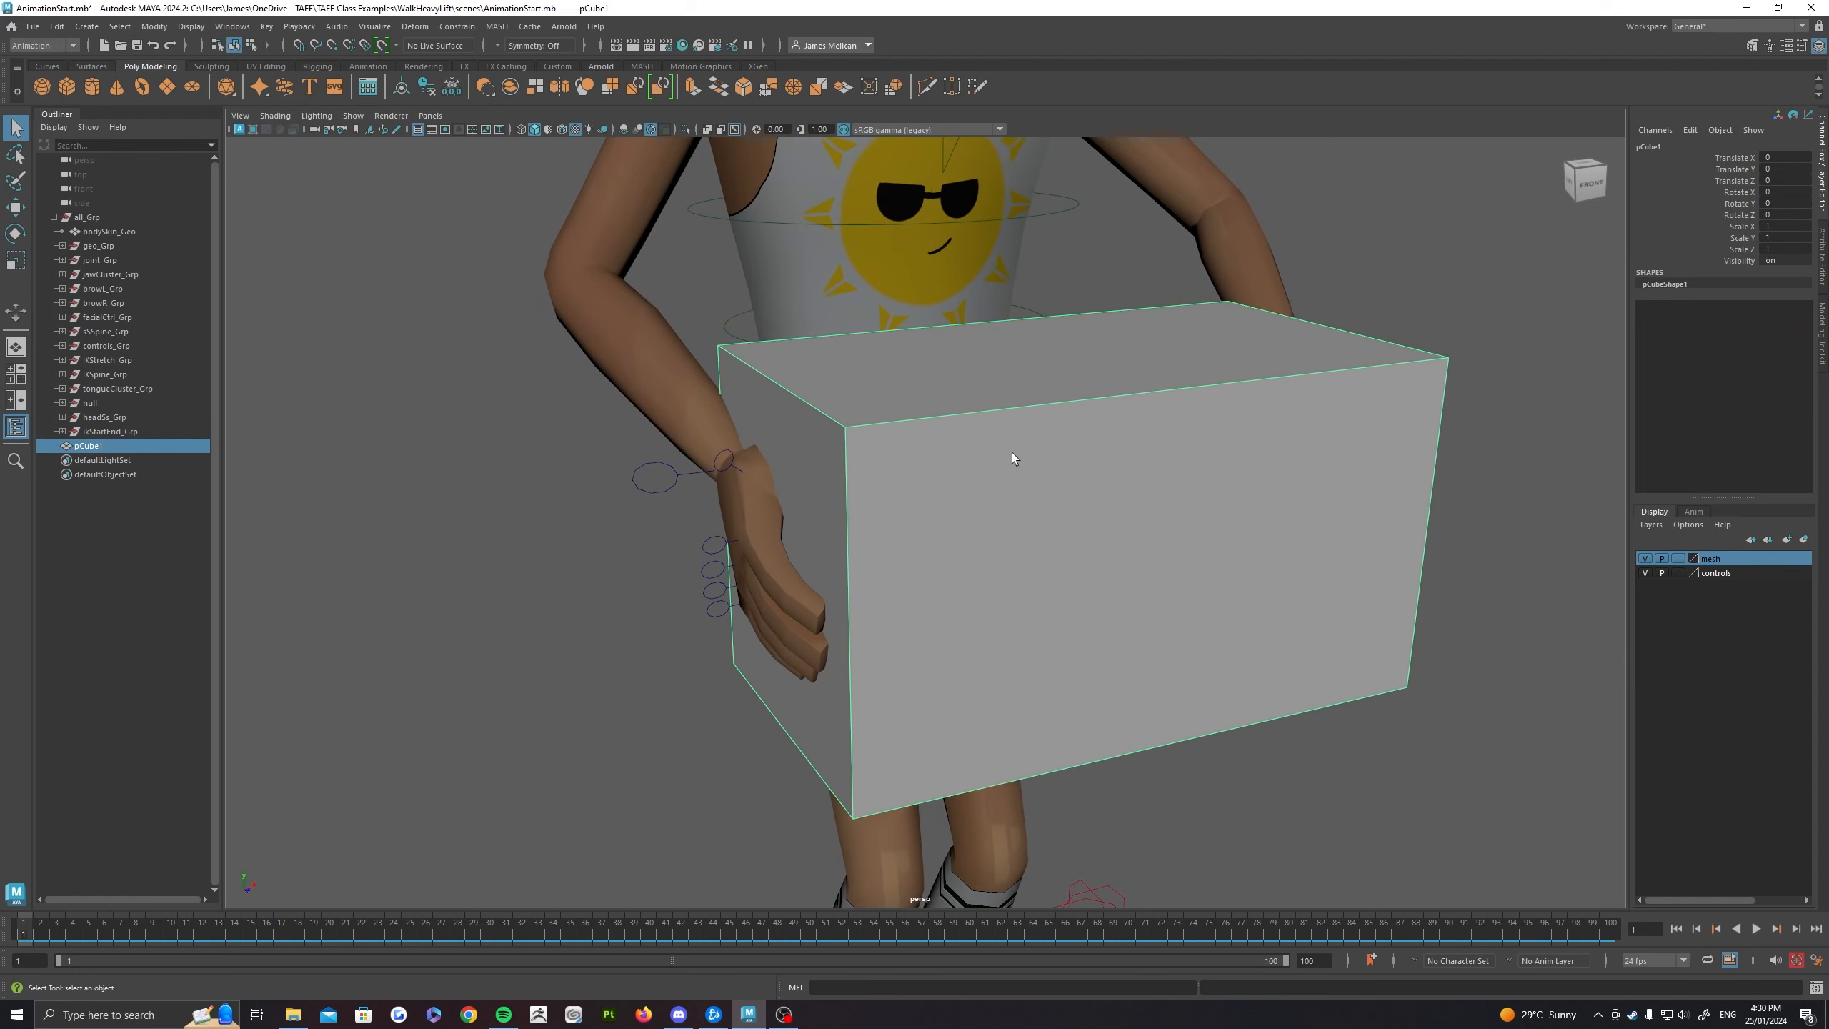
click(676, 479)
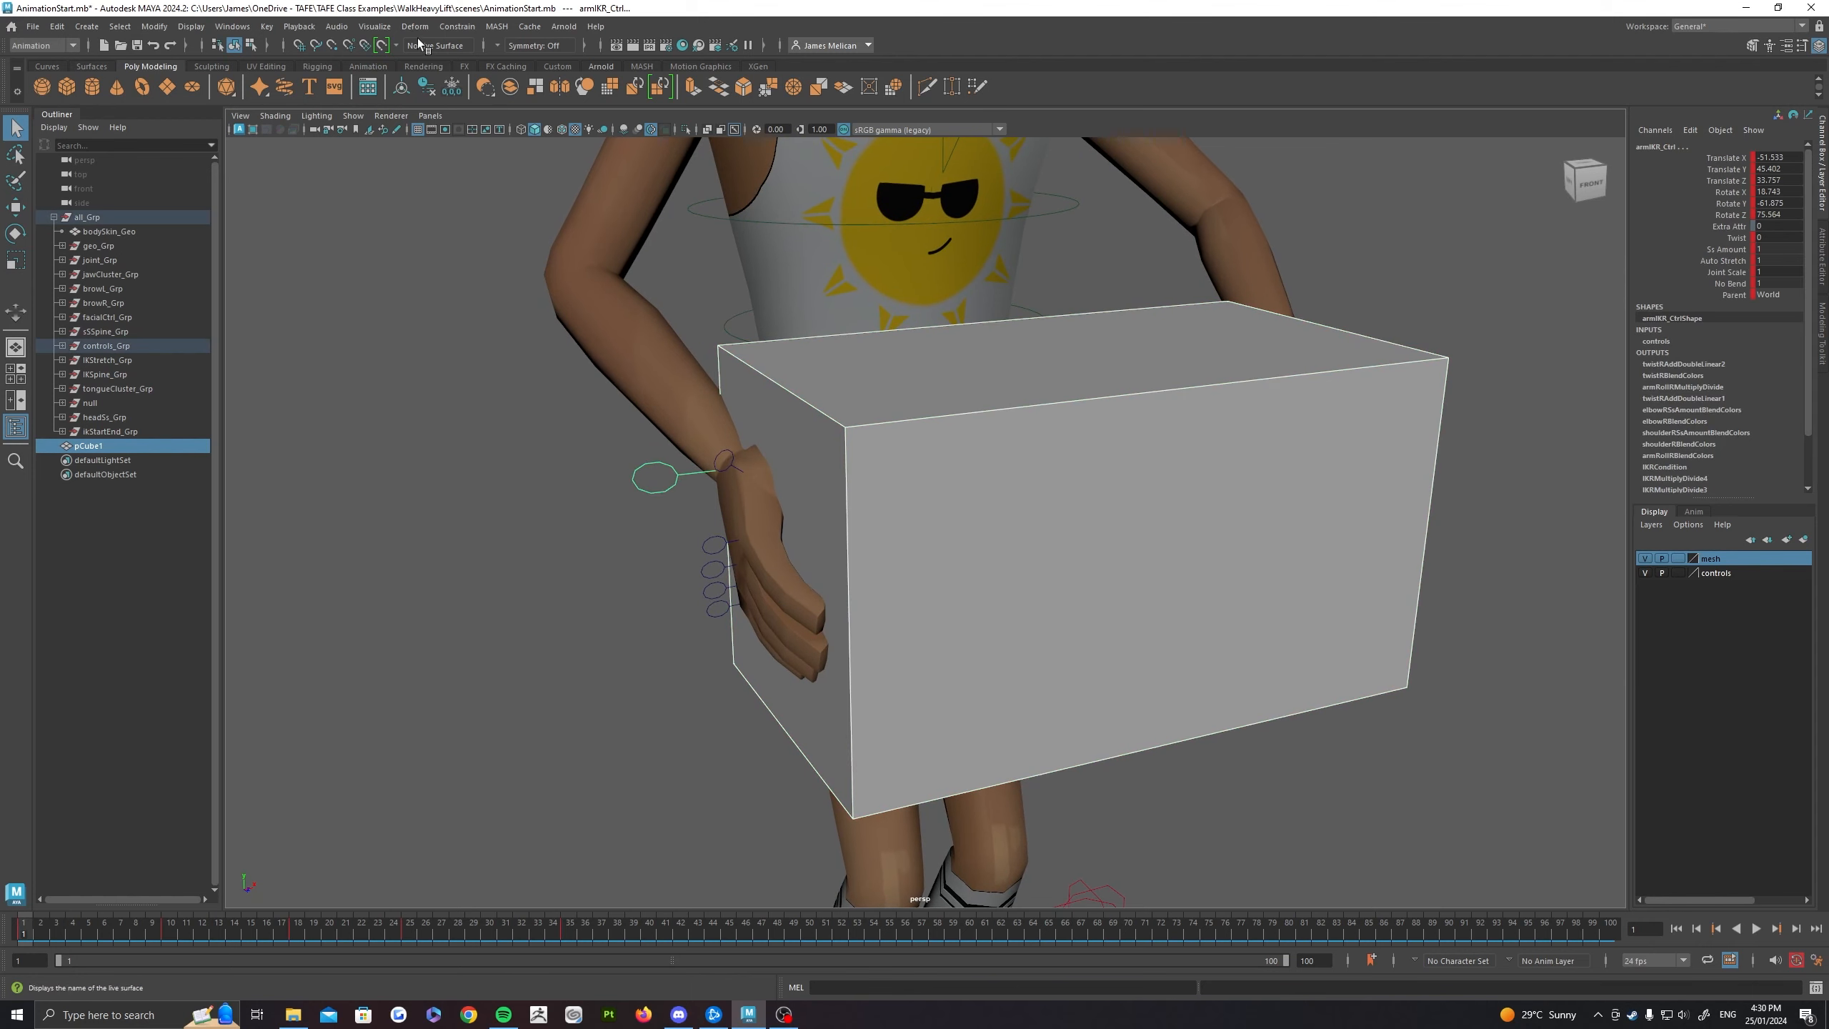
click(457, 26)
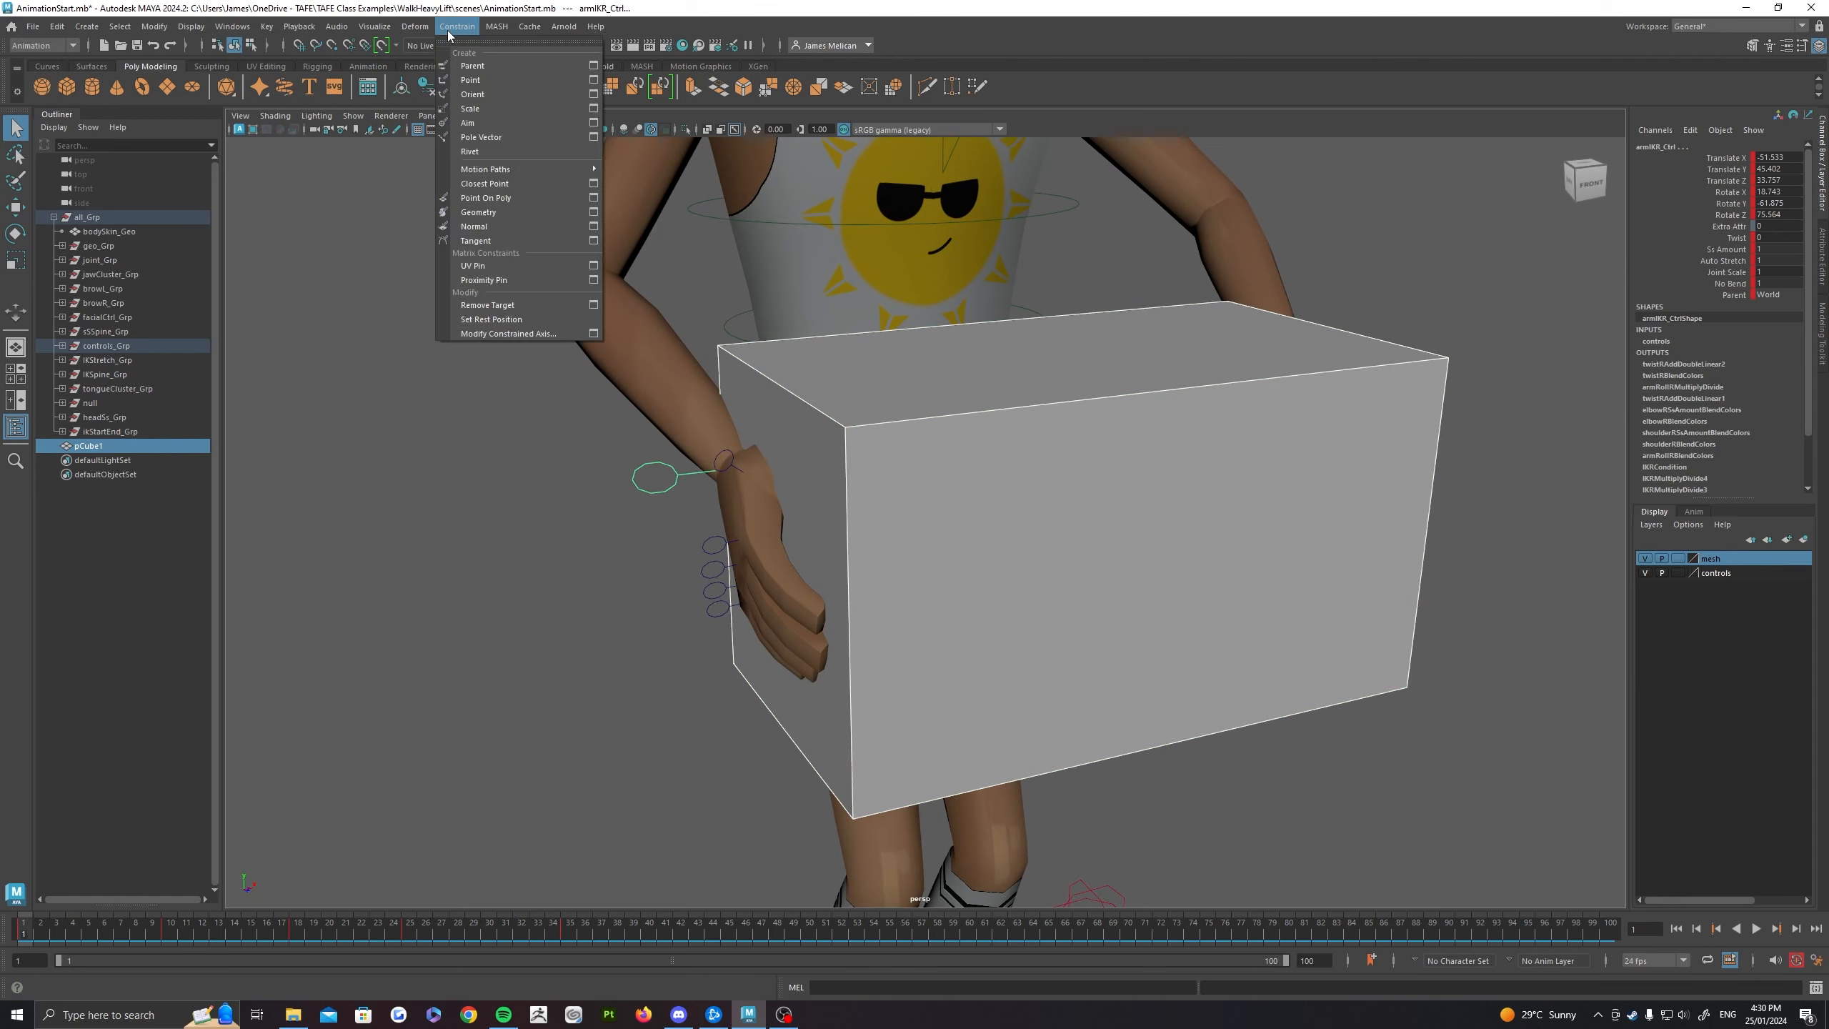
click(483, 71)
Step: Try moving the box to test whether the right hand follows it, and undo the move
click(1066, 442)
scroll(1066, 442, down, 5)
alt+drag(1066, 442, 1023, 432)
key(e)
key(w)
alt+drag(1023, 432, 962, 458)
key(ctrl+z)
key(ctrl+z)
scroll(1089, 454, up, 3)
alt+drag(1089, 455, 968, 460)
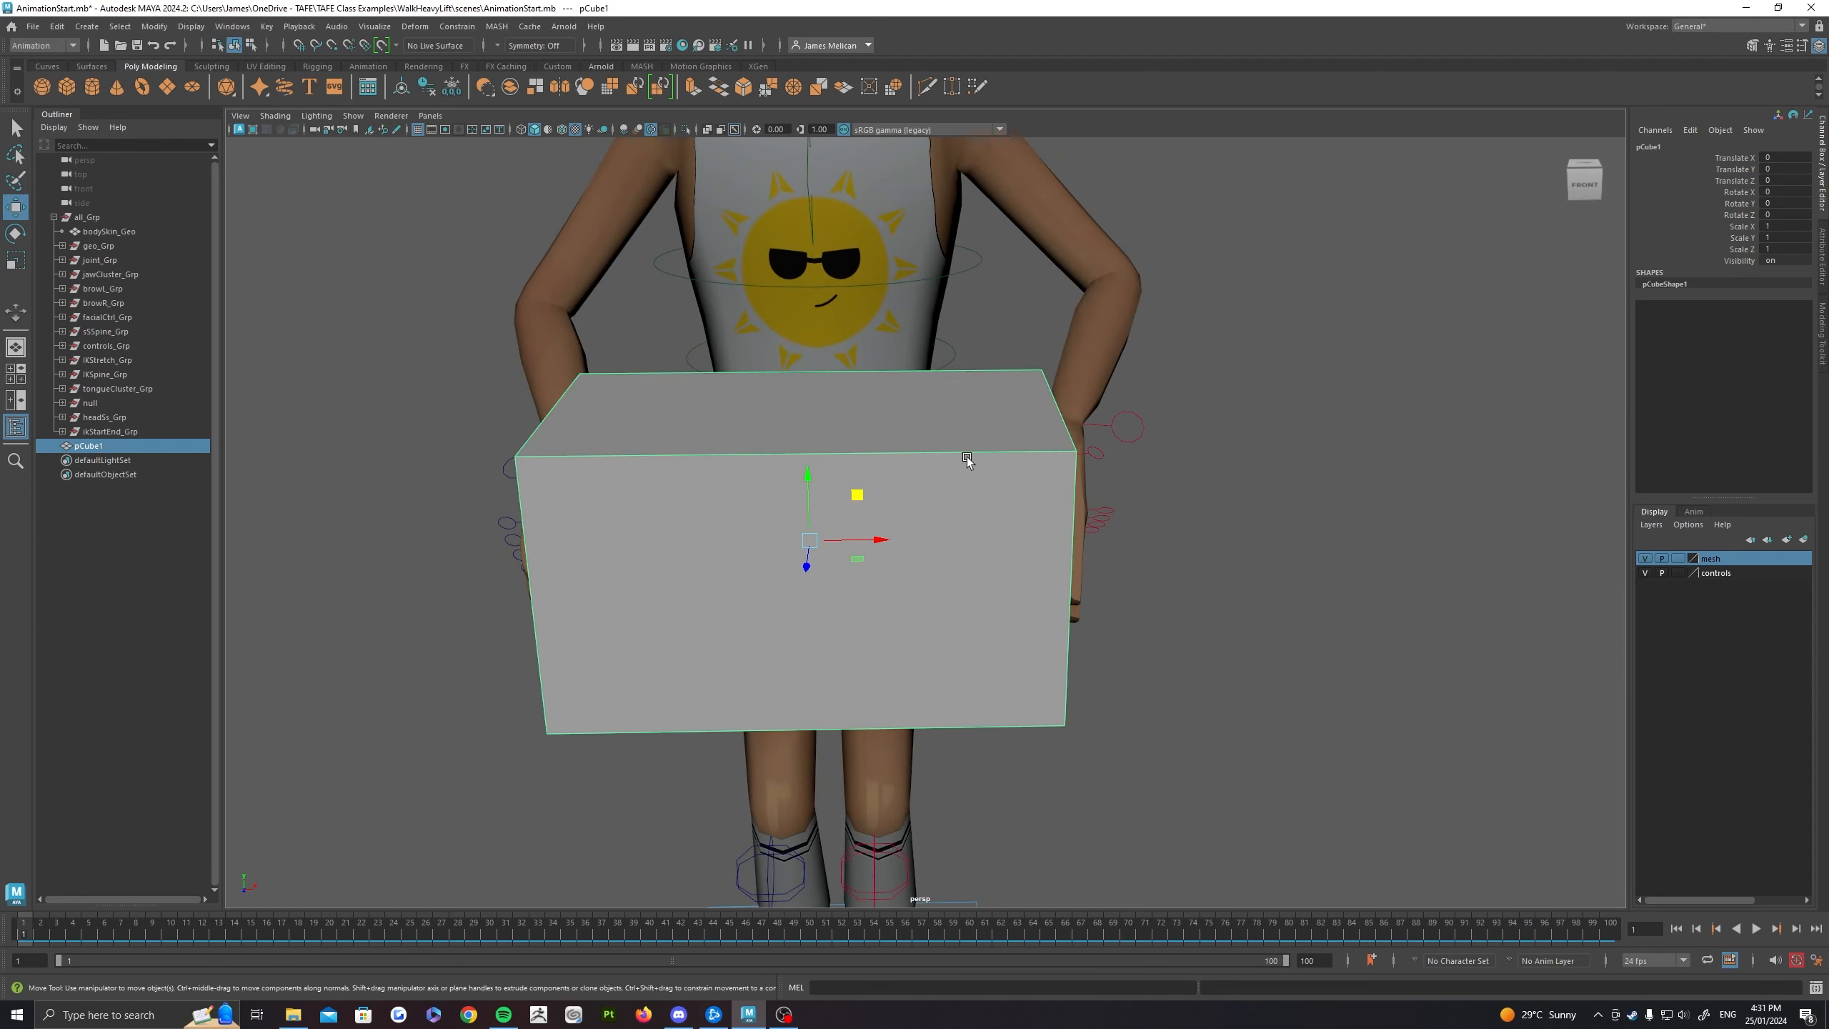
Step: Parent-constrain the left hand's IK control to the box, with the box as the driver
click(1105, 427)
alt+drag(1103, 420, 1144, 437)
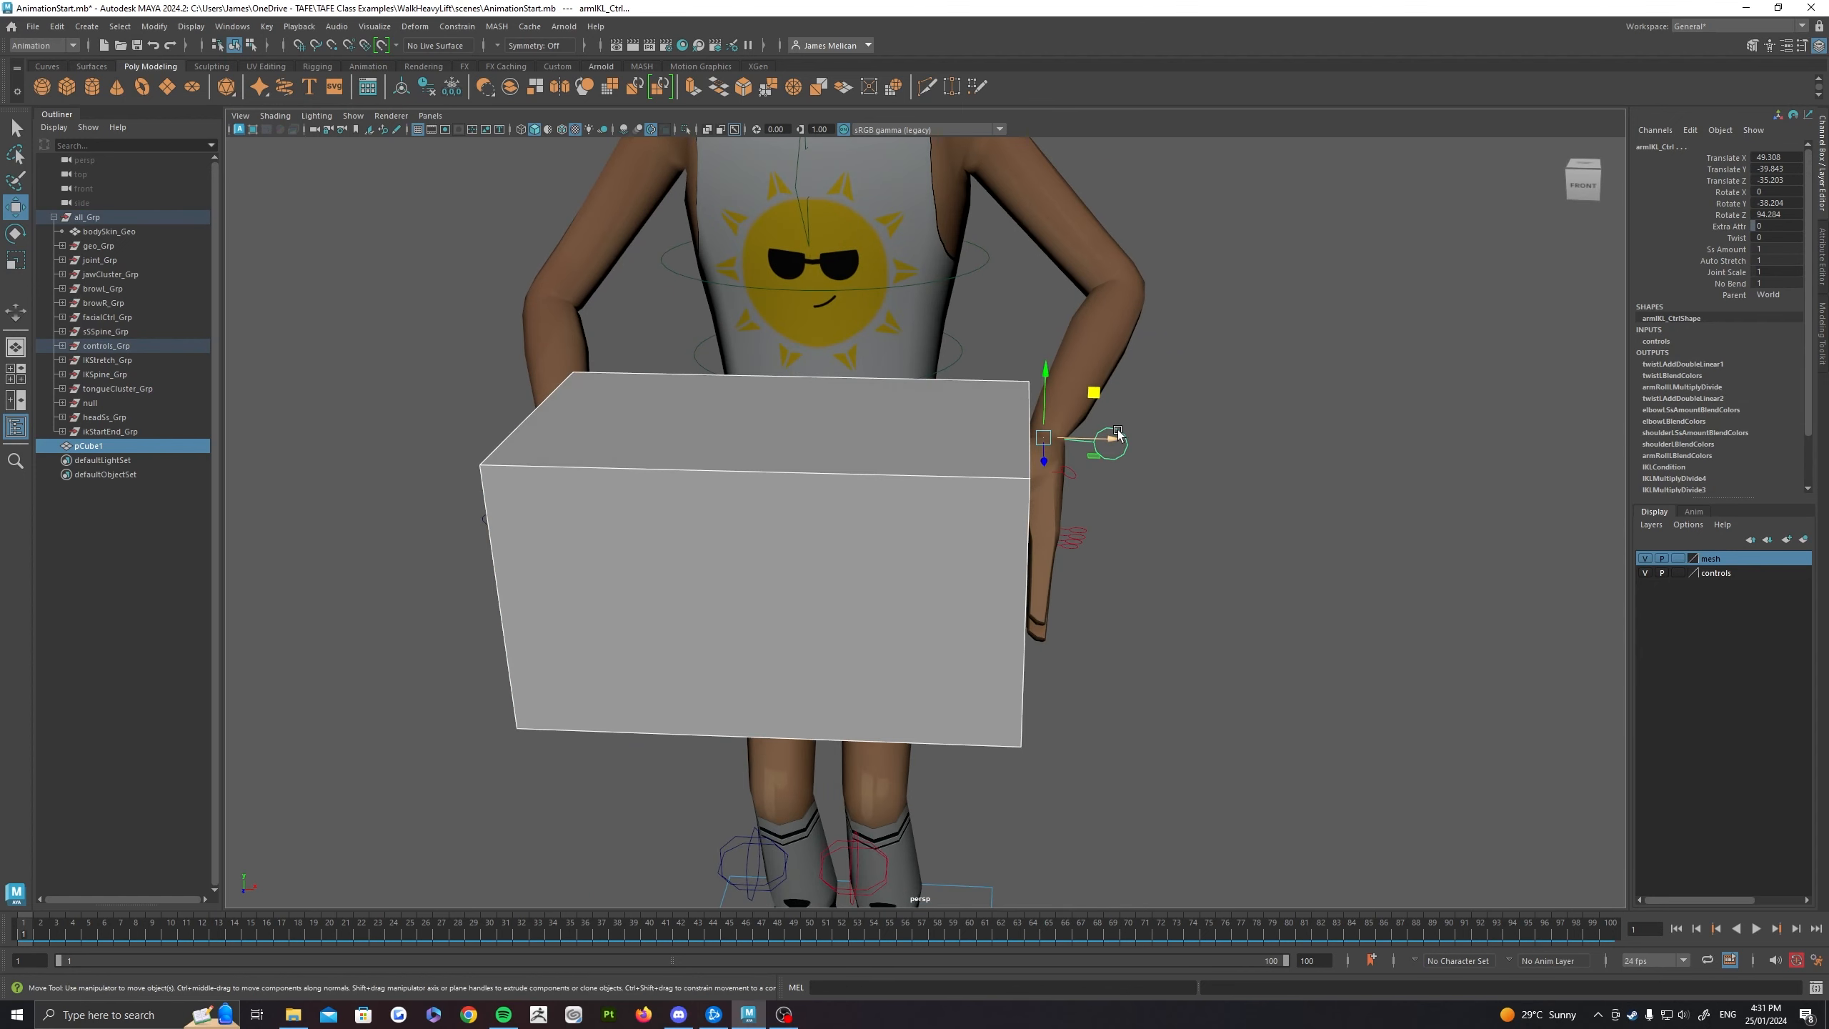
key(g)
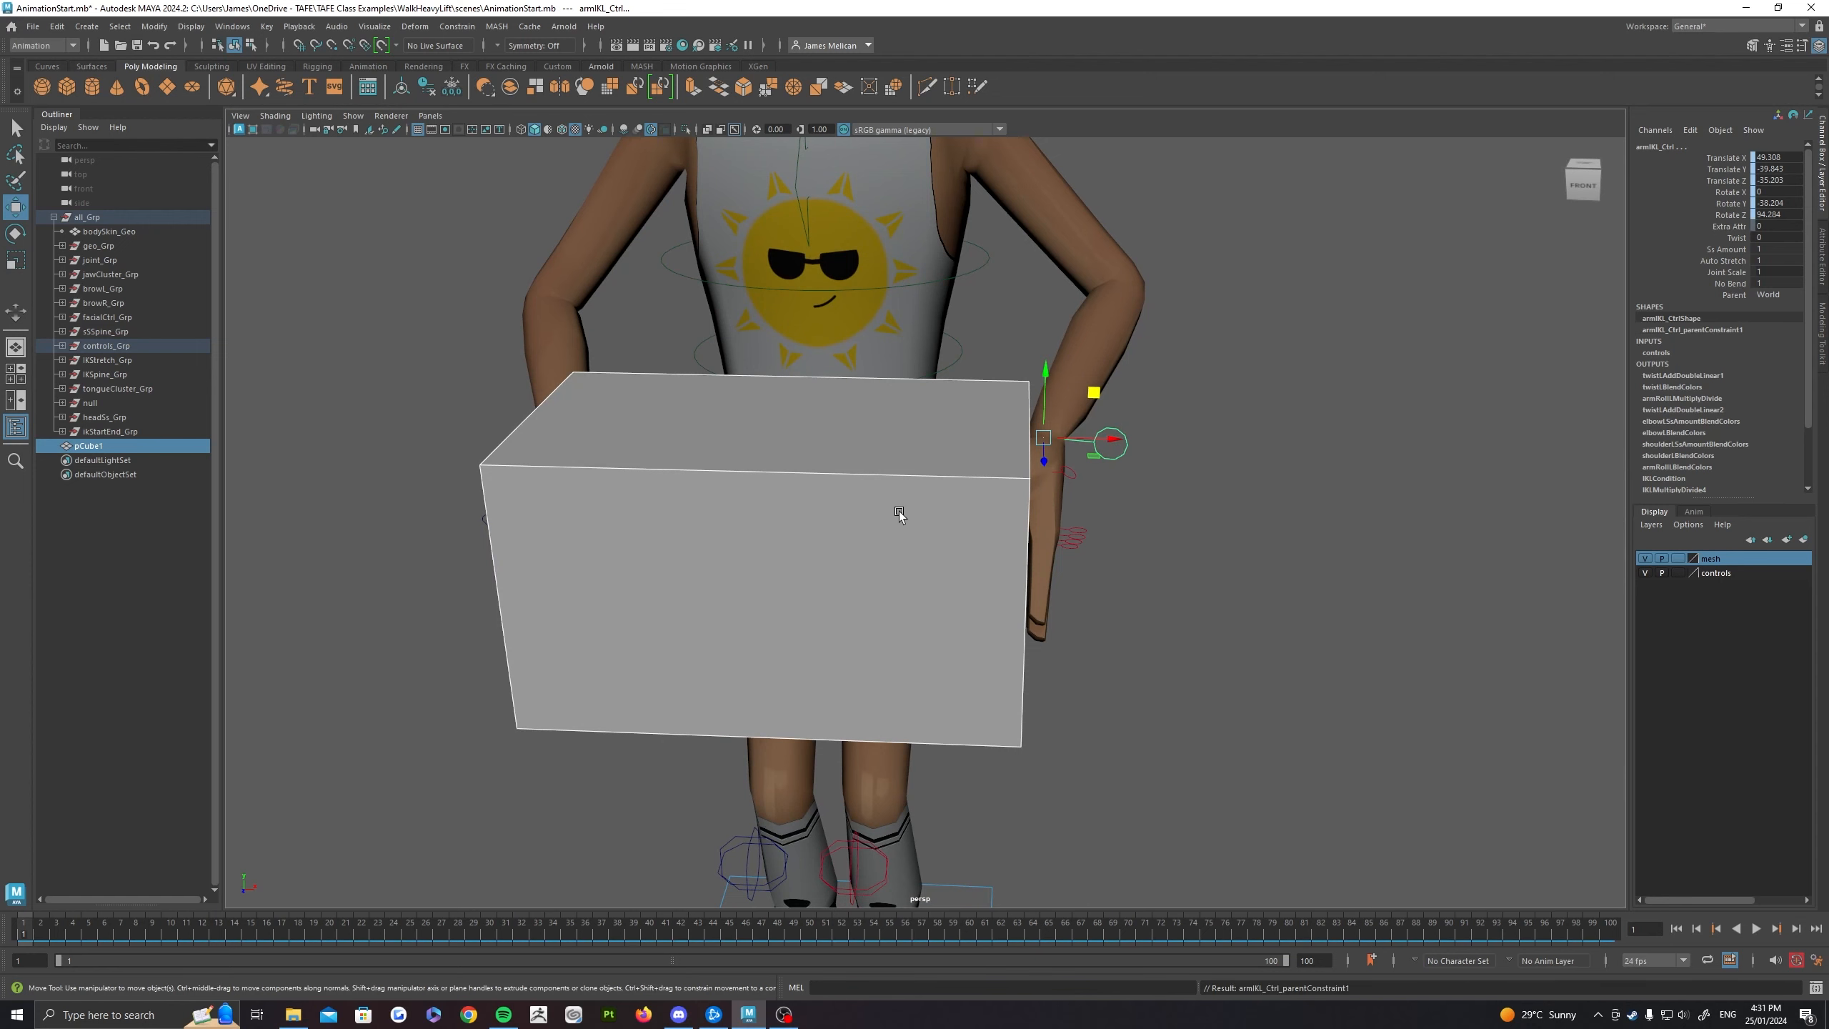
Step: Raise the box to about 14.5 in Translate Y and tilt it about 6.4 in Rotate Z to test both hands
alt+drag(1104, 542, 1163, 527)
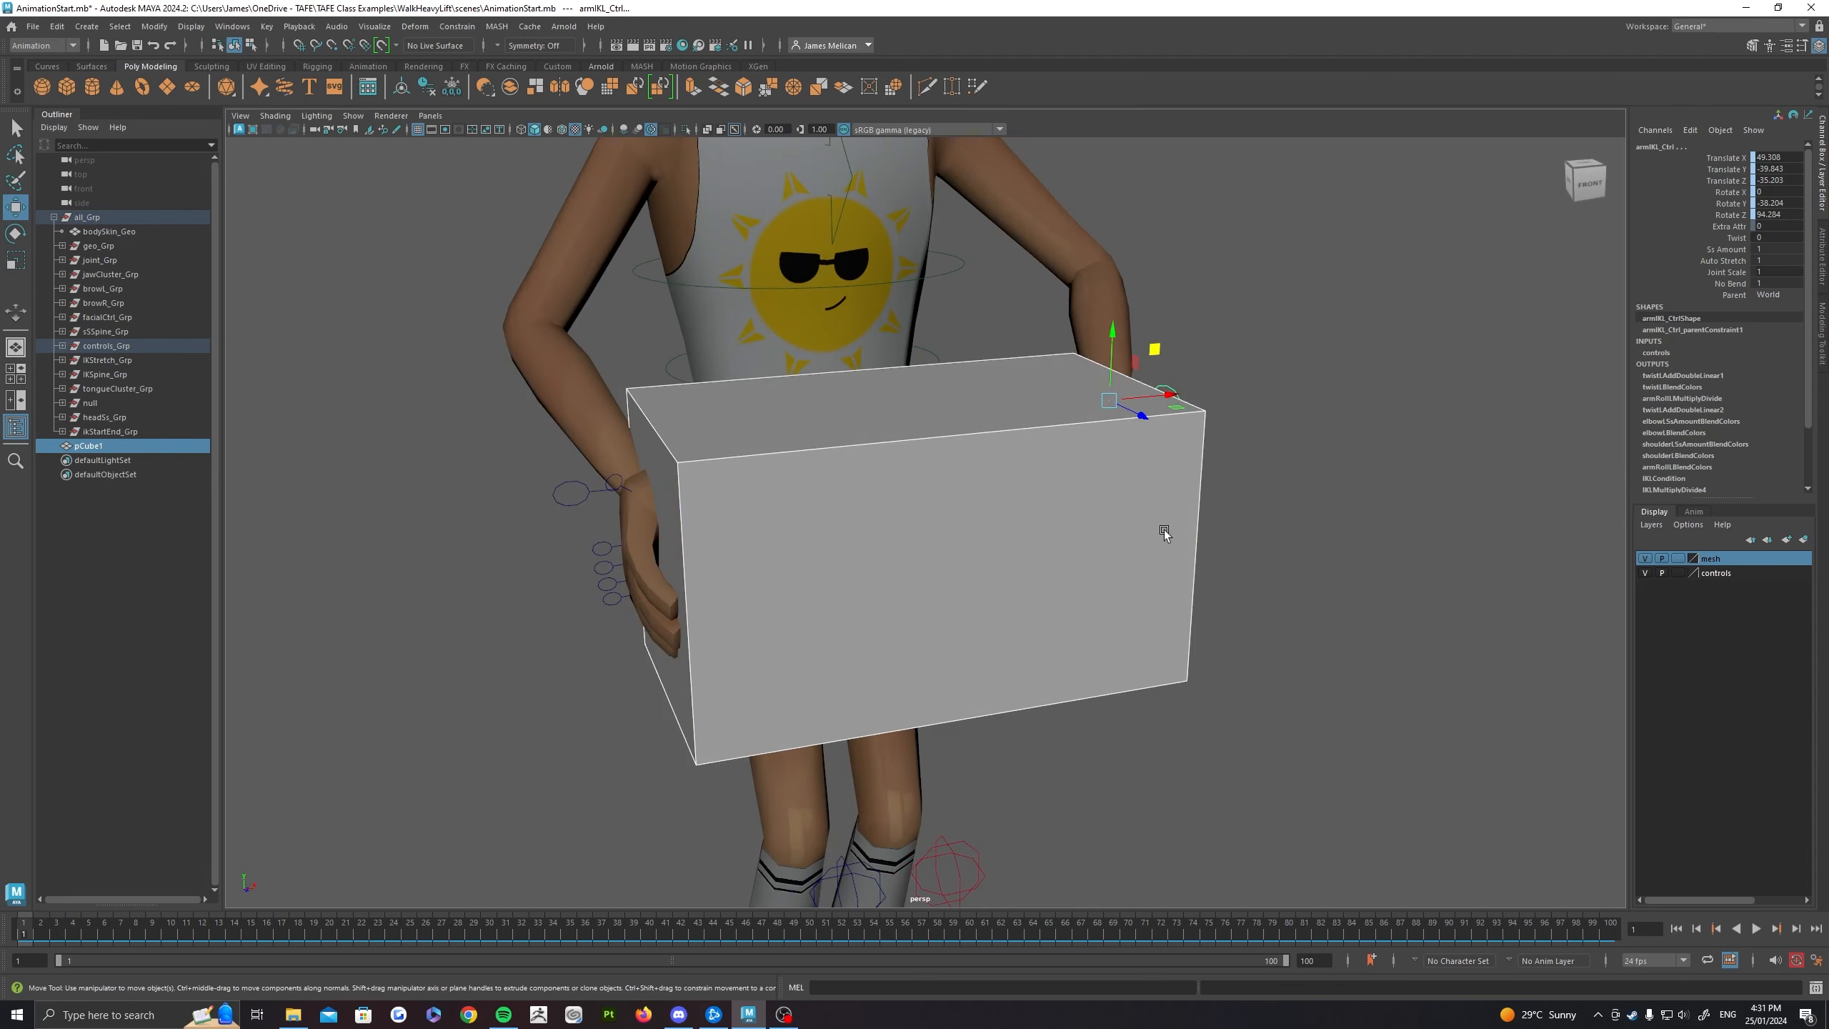
click(1137, 525)
scroll(1059, 519, down, 3)
alt+drag(1053, 519, 1014, 515)
drag(897, 458, 779, 398)
key(e)
key(ctrl+z)
key(w)
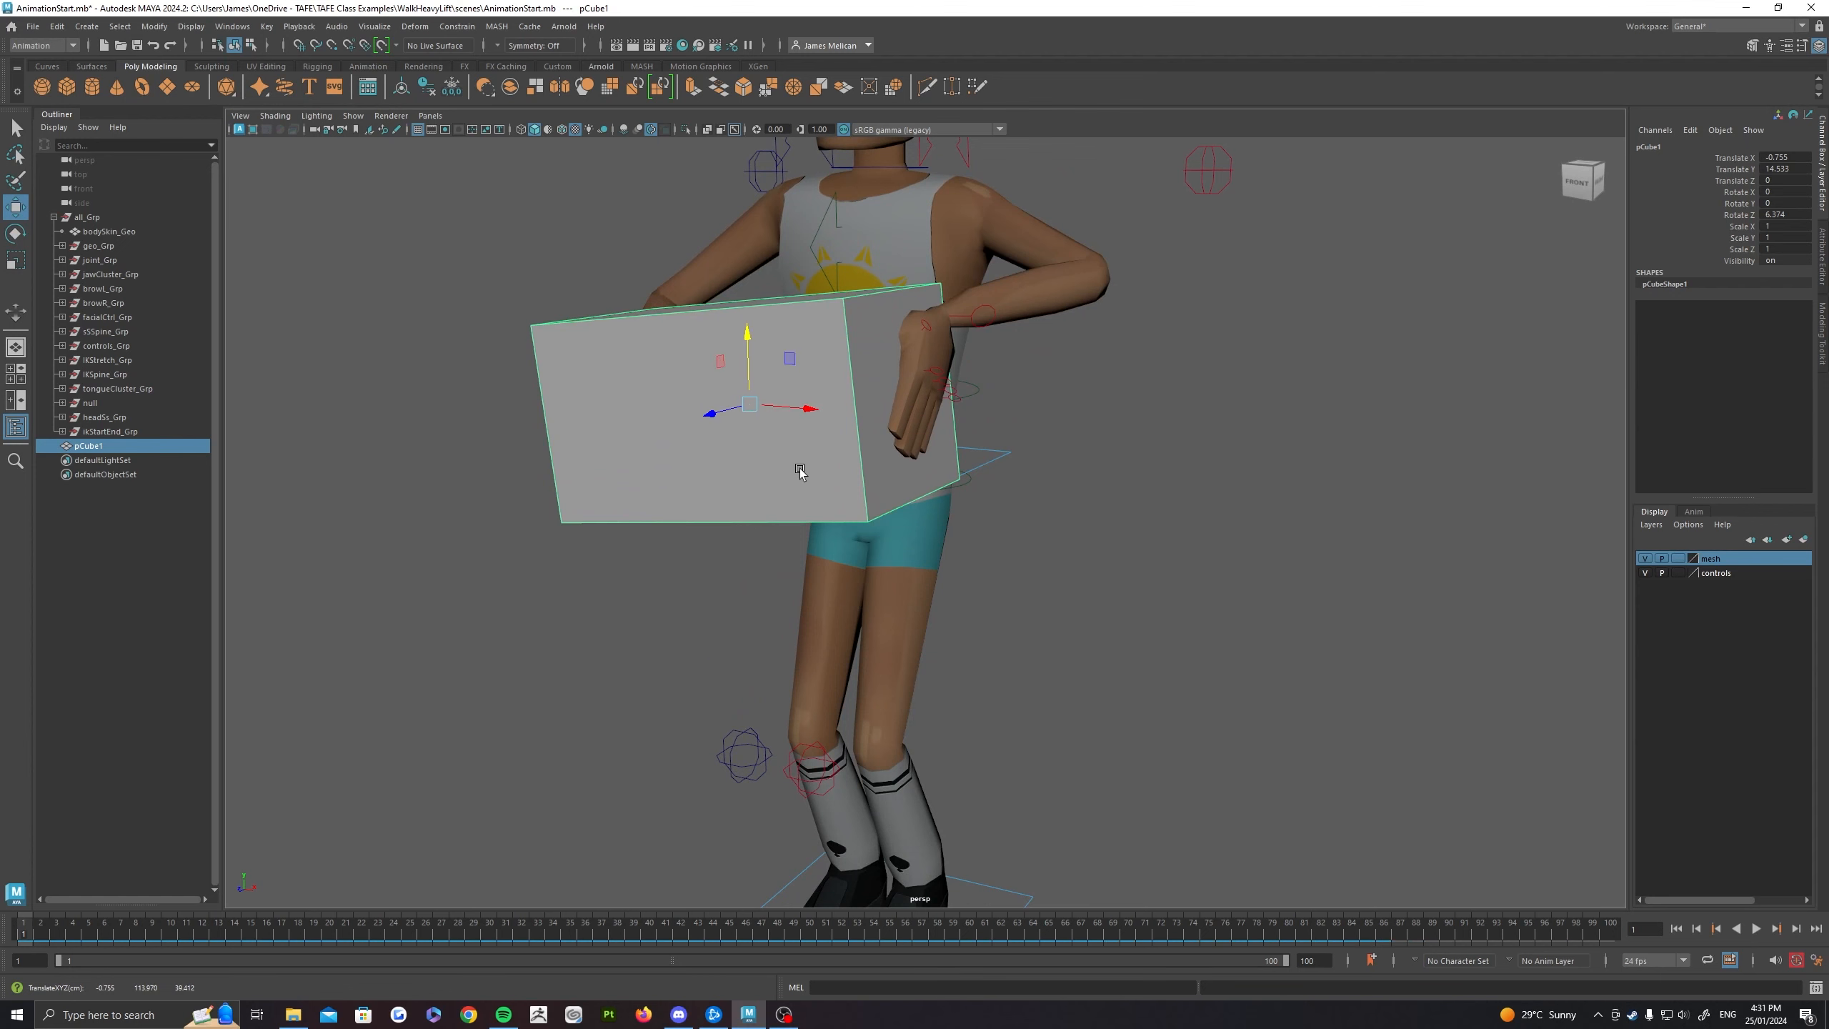
Step: Shift and tilt the box the other way to about -5.6 in Rotate Z, and lower it to about 1.5 in Translate Y
alt+drag(799, 472, 860, 623)
drag(988, 668, 1057, 674)
key(e)
drag(1024, 541, 1139, 535)
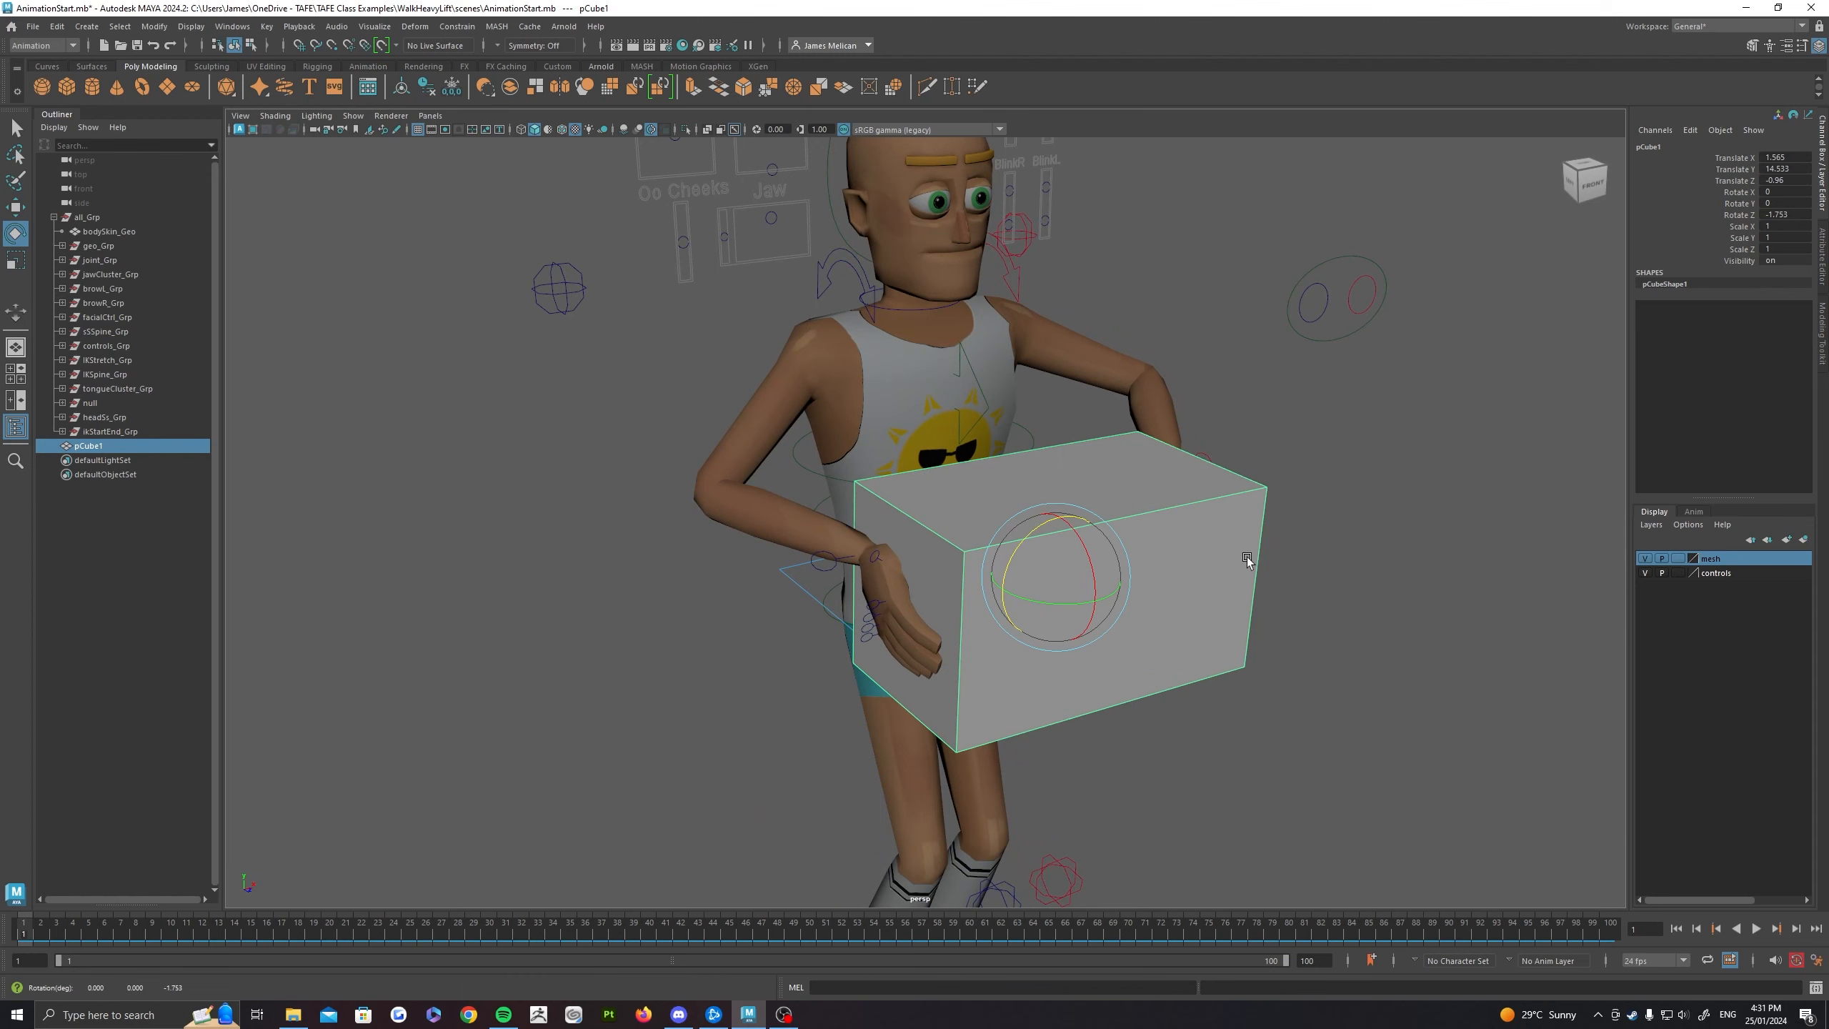
alt+drag(1246, 558, 897, 374)
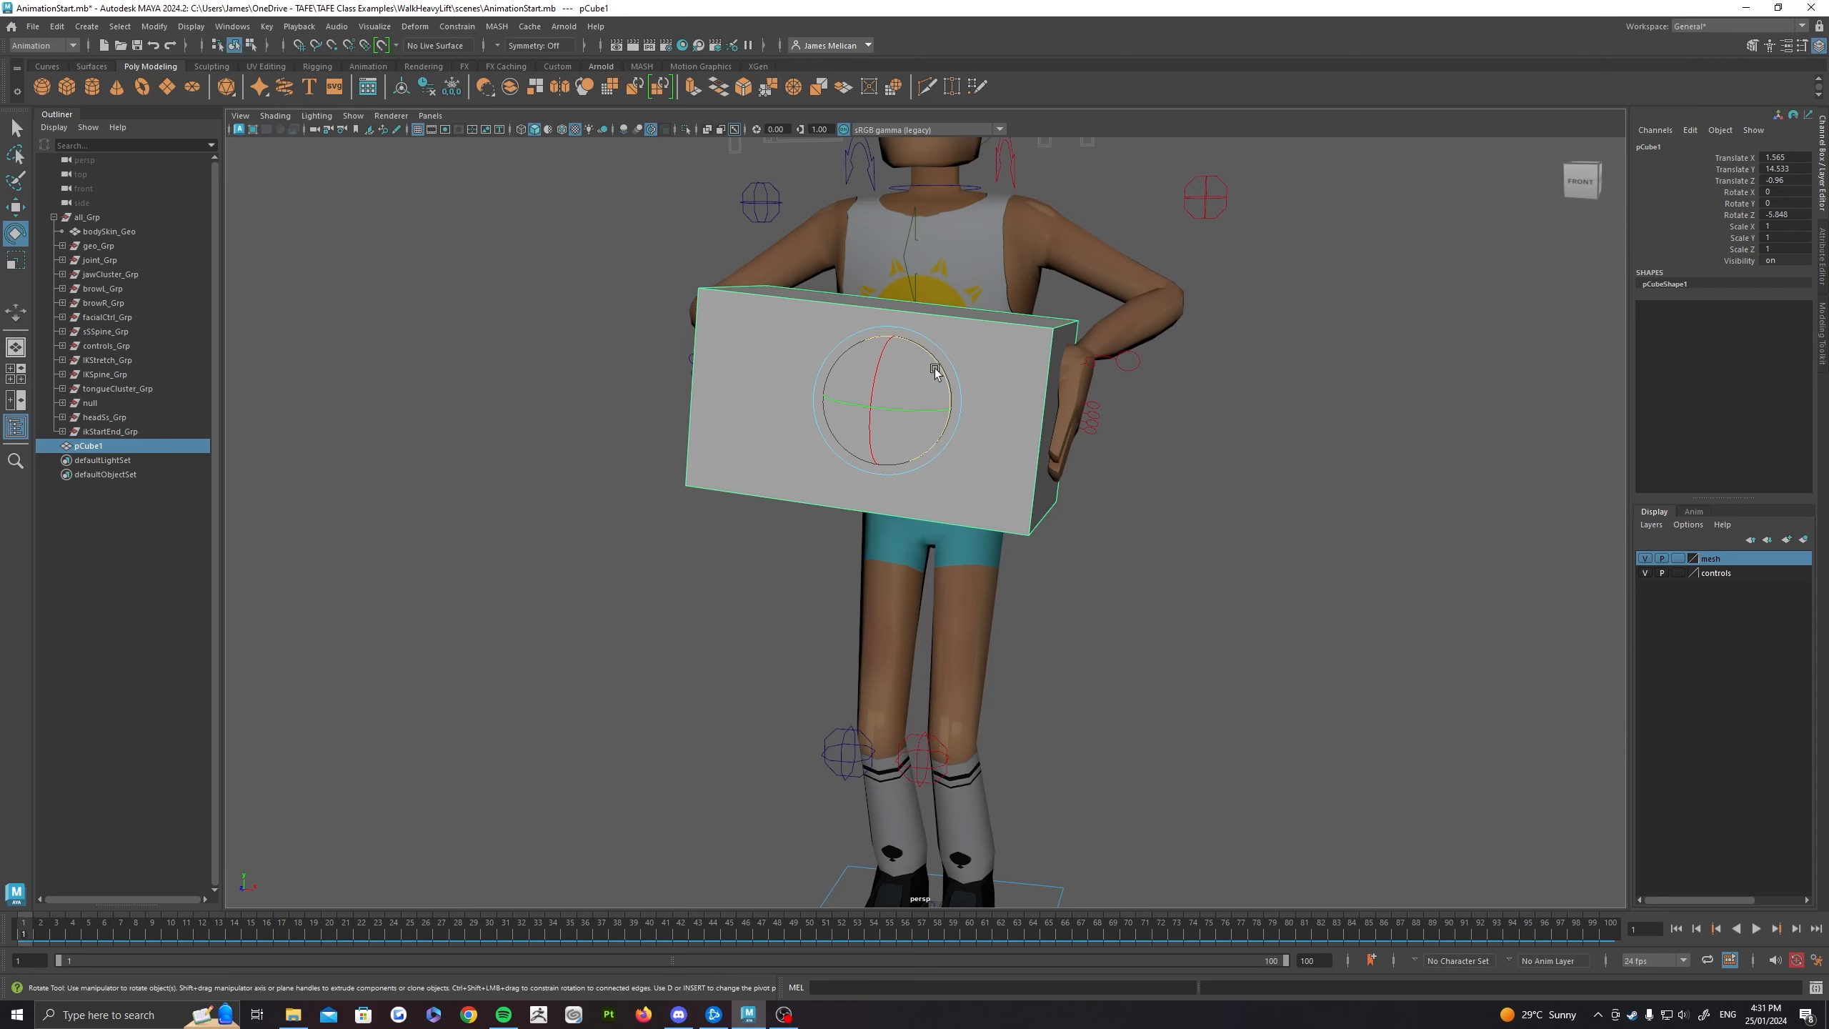
drag(934, 372, 1090, 443)
key(ctrl+z)
key(w)
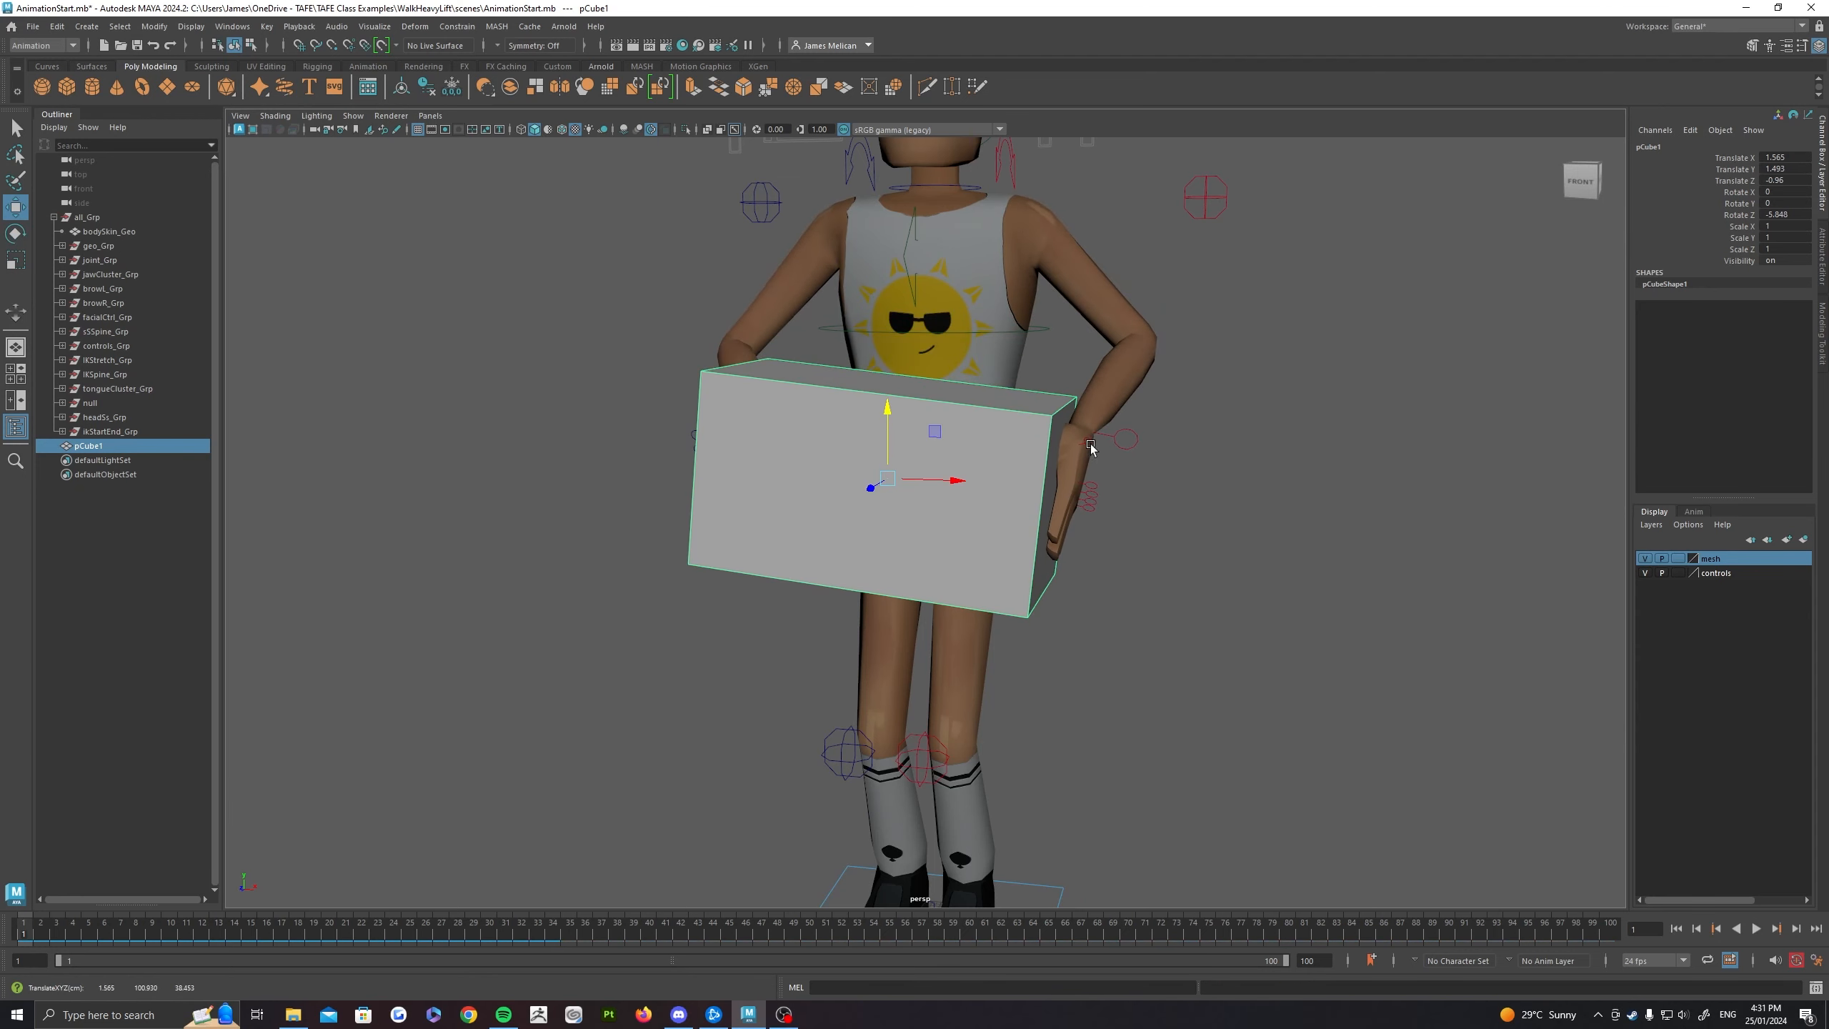
Step: Rotate the box back to nearly level, about 0.34 in Rotate Z
click(1112, 437)
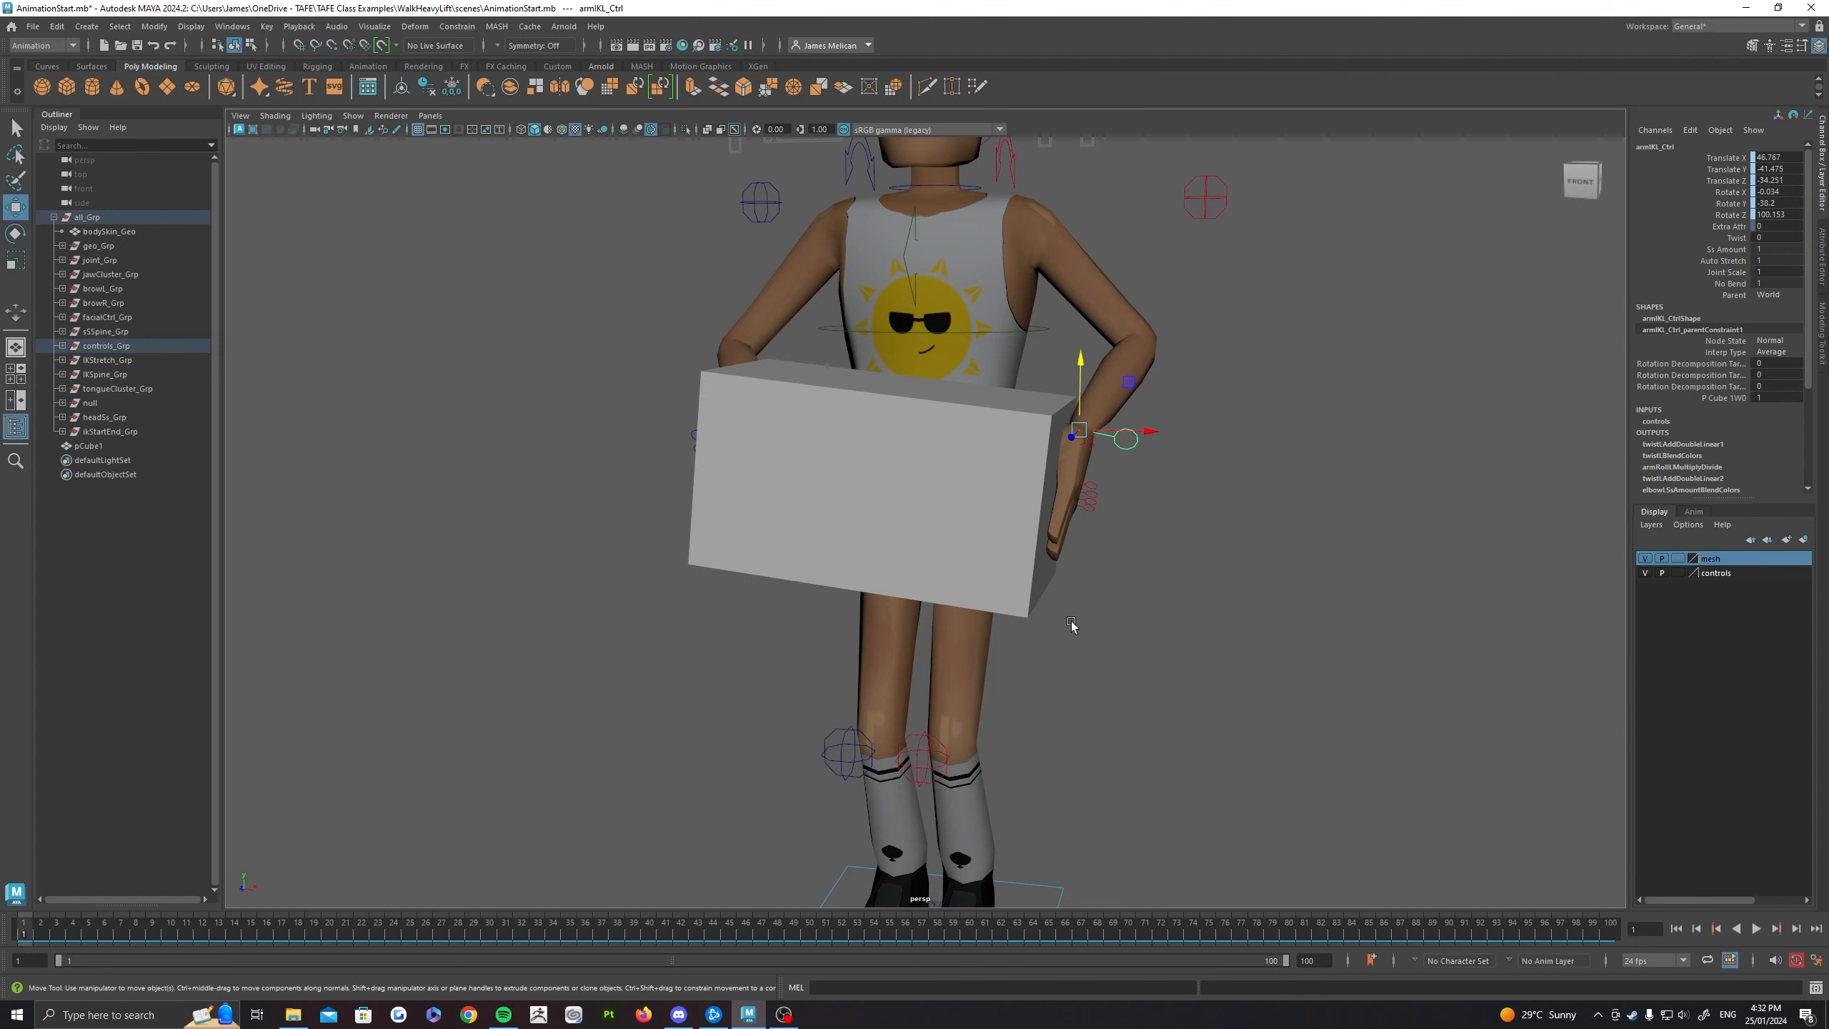
alt+drag(1071, 621, 985, 545)
click(994, 429)
key(e)
key(w)
key(e)
drag(937, 483, 943, 497)
alt+middle_drag(993, 450, 981, 408)
alt+drag(980, 408, 941, 419)
scroll(941, 419, up, 3)
alt+middle_drag(941, 419, 1047, 524)
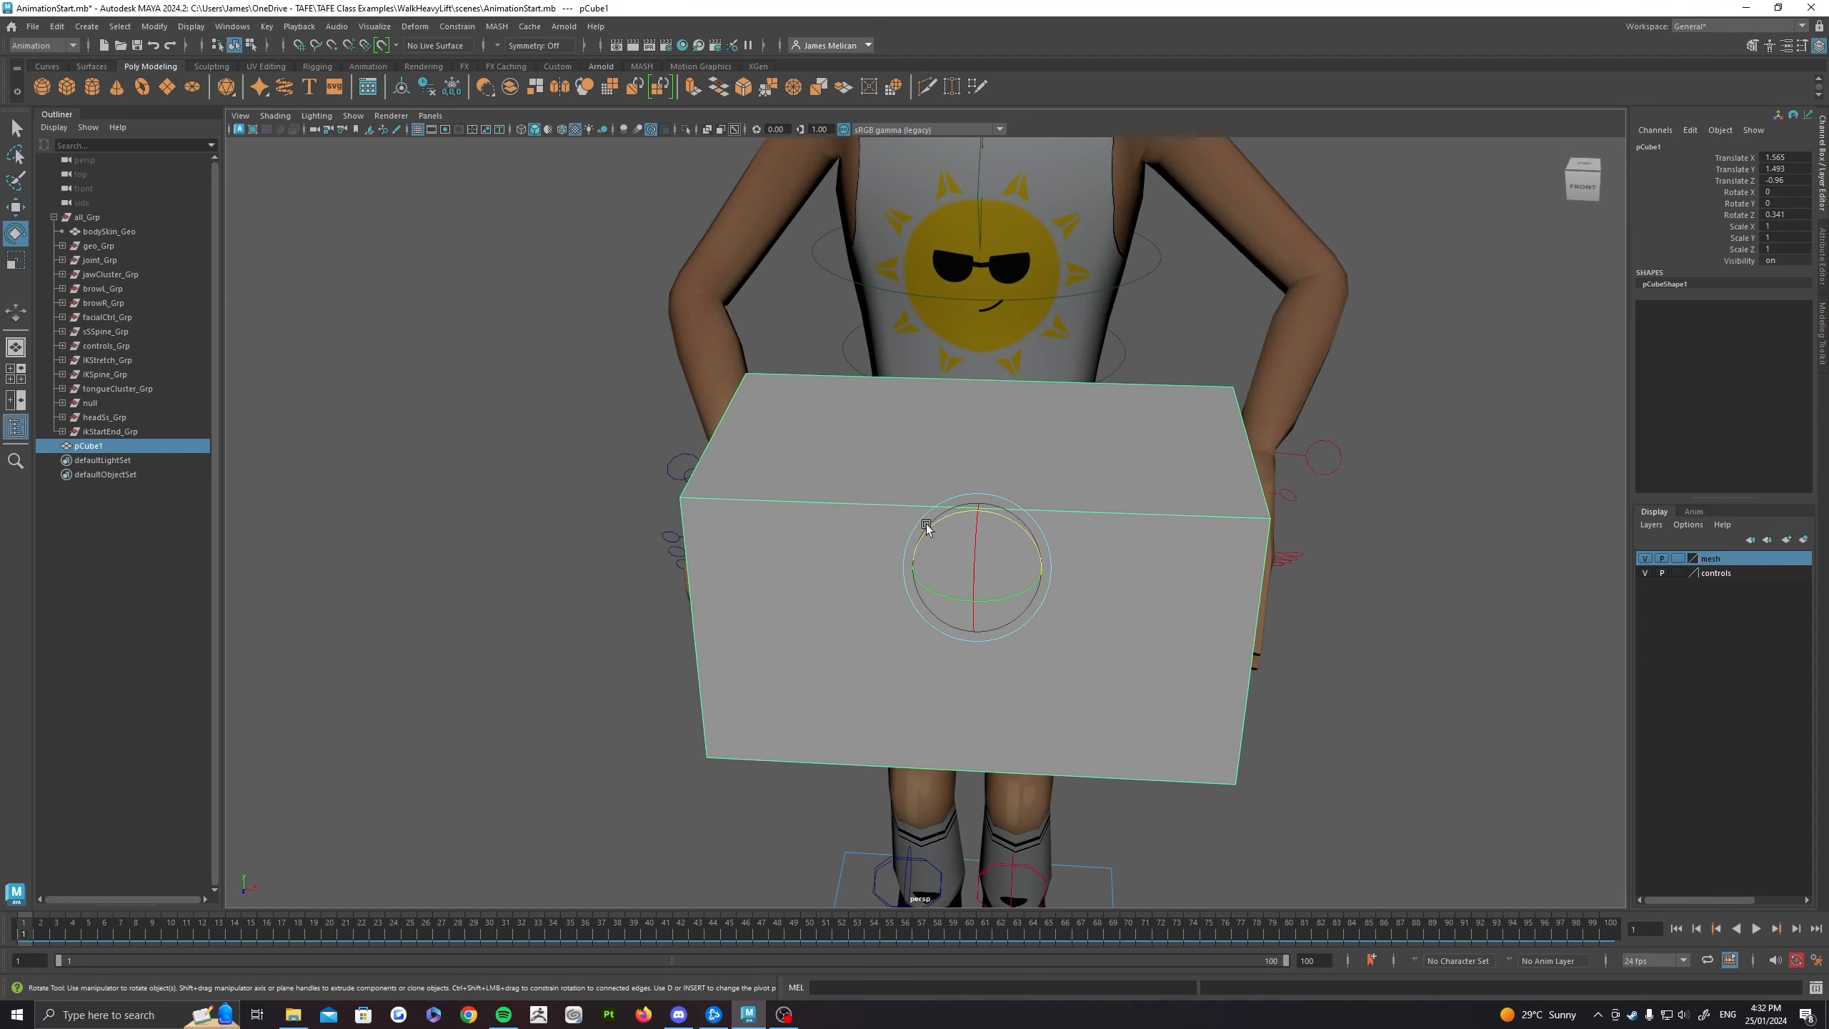
Step: Animate the box rising by keying it low at frame 1 and raised further along the timeline
alt+right_drag(887, 535, 138, 830)
alt+drag(985, 523, 887, 425)
key(w)
key(s)
click(274, 936)
drag(258, 930, 24, 931)
Step: Key the left hand's IK control at frame 6 with Blend Parent 1 set to 1
click(1107, 593)
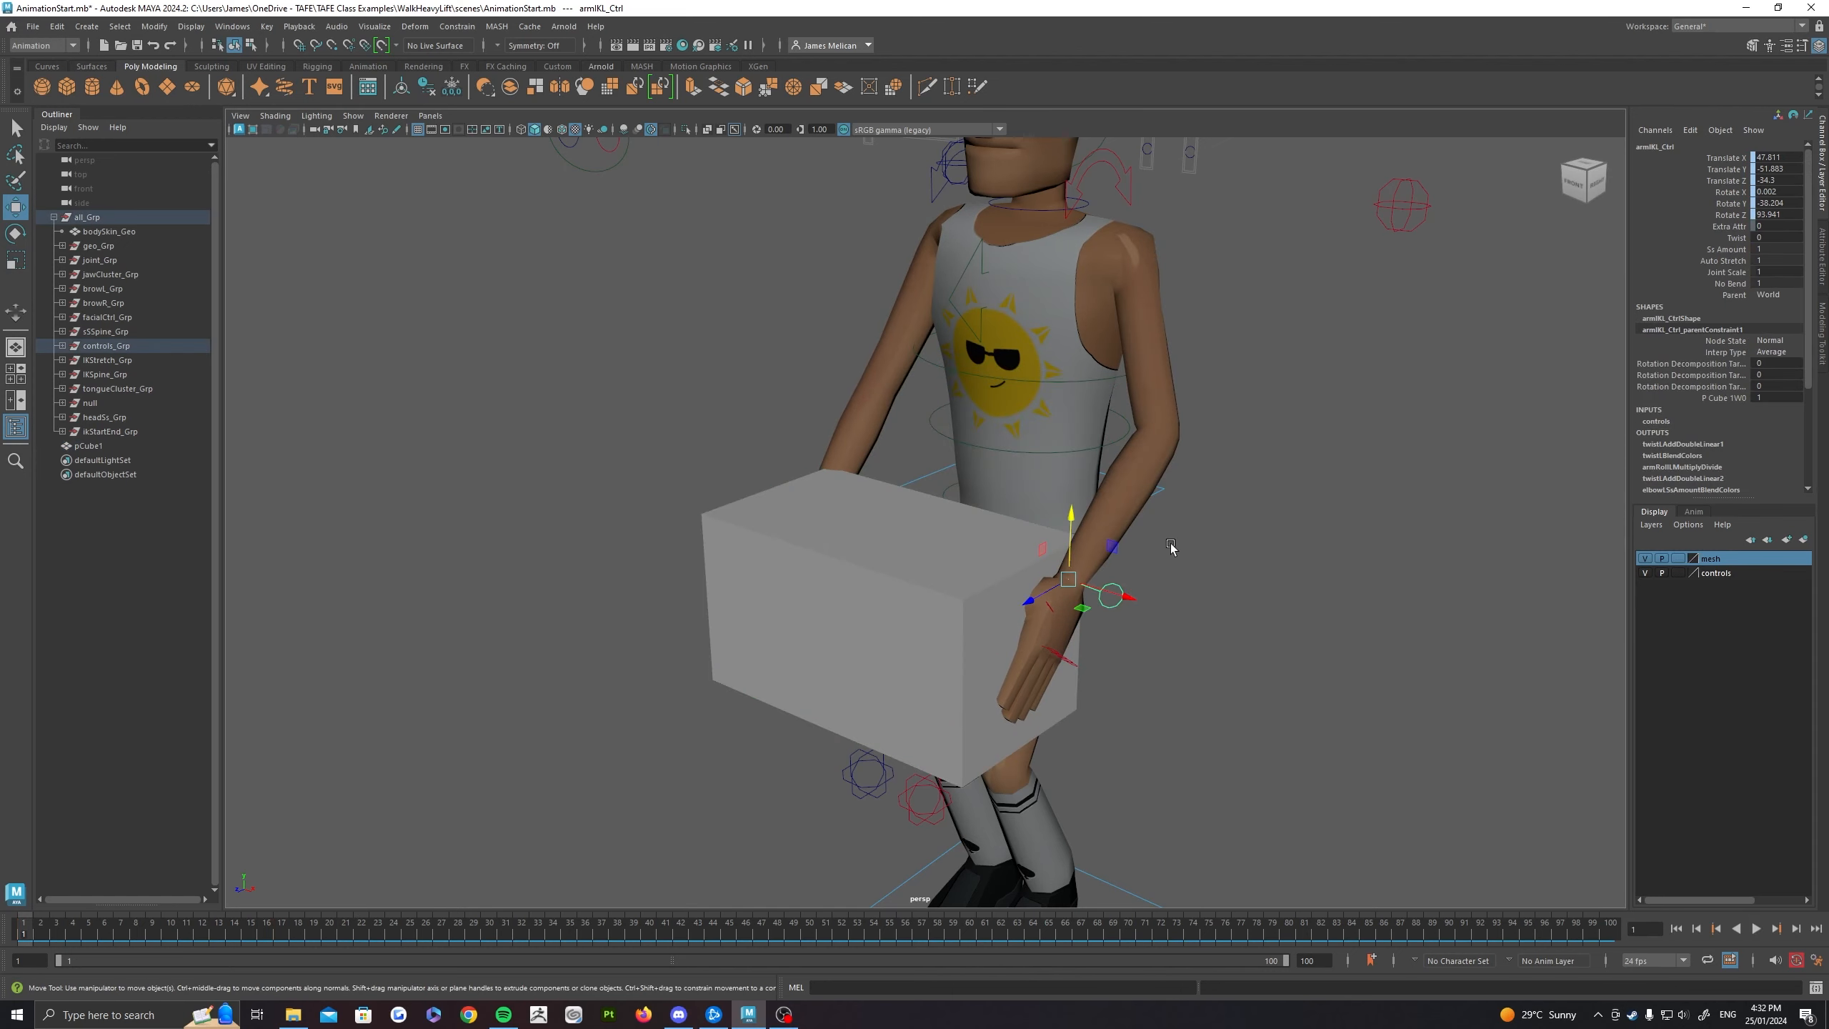
scroll(1329, 508, up, 3)
alt+drag(1211, 535, 1217, 621)
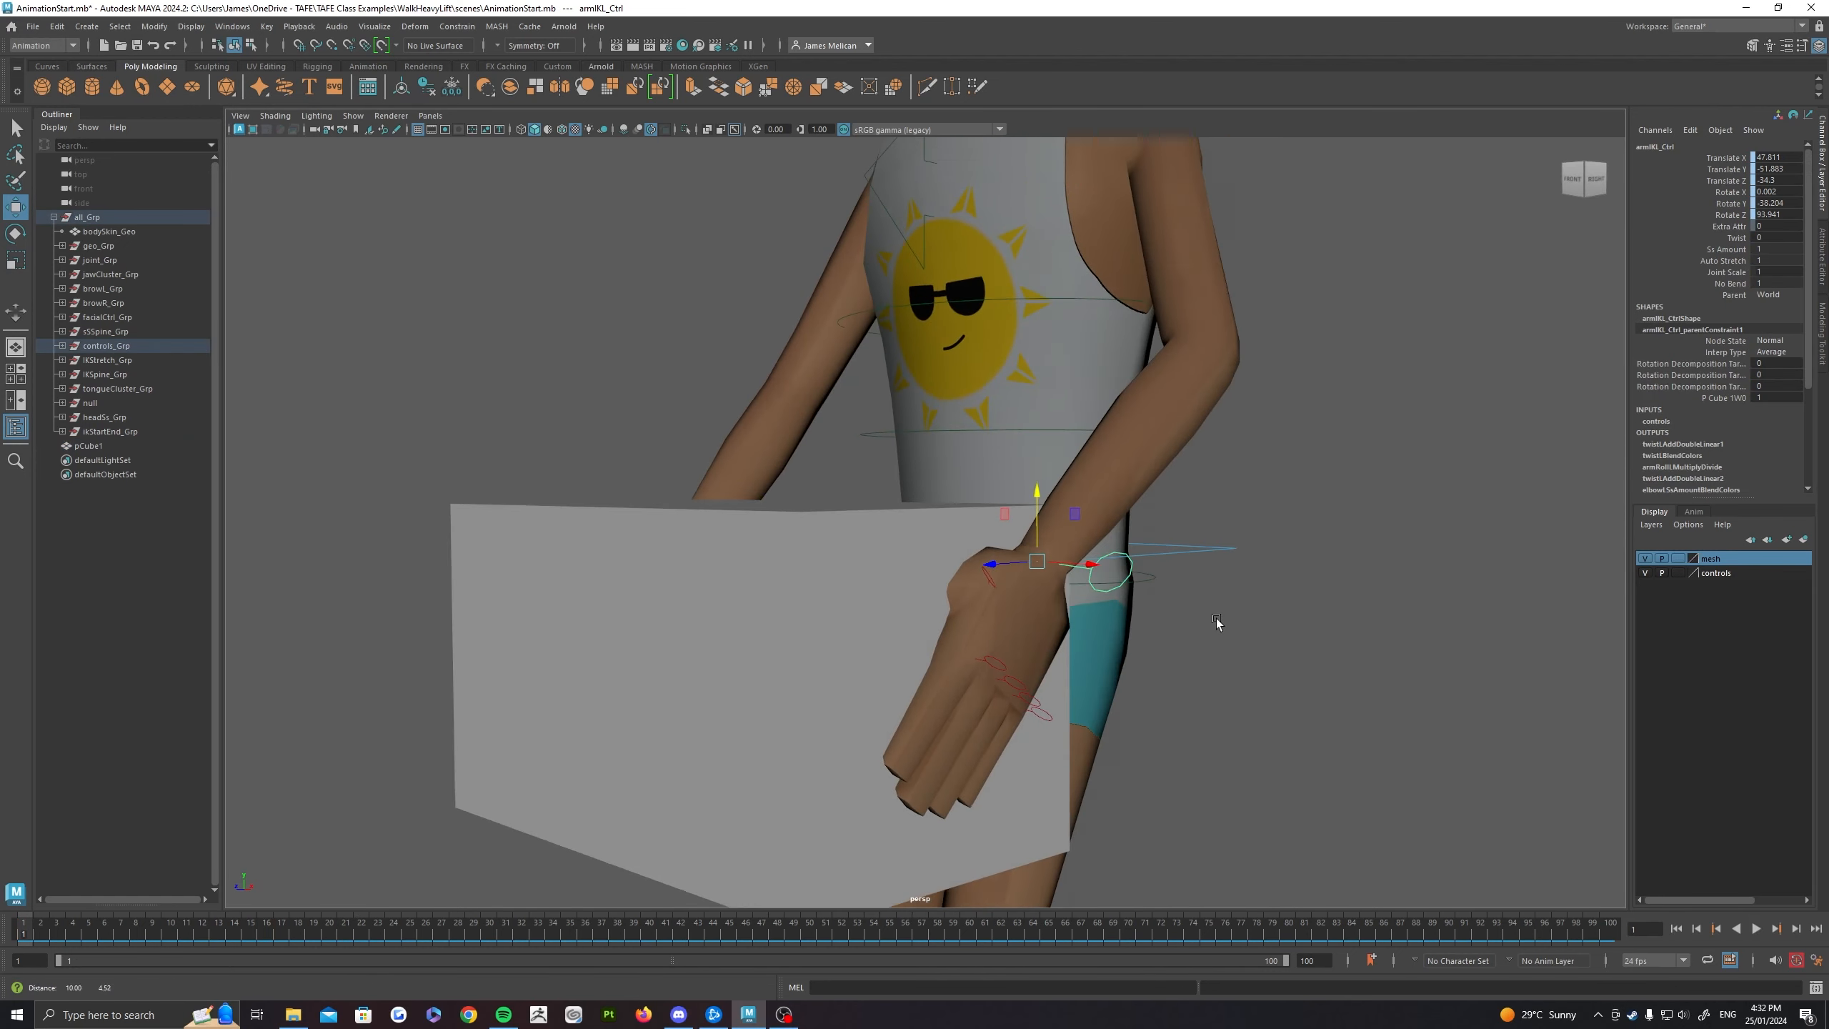
alt+middle_drag(1217, 621, 1016, 645)
alt+drag(1017, 646, 1090, 629)
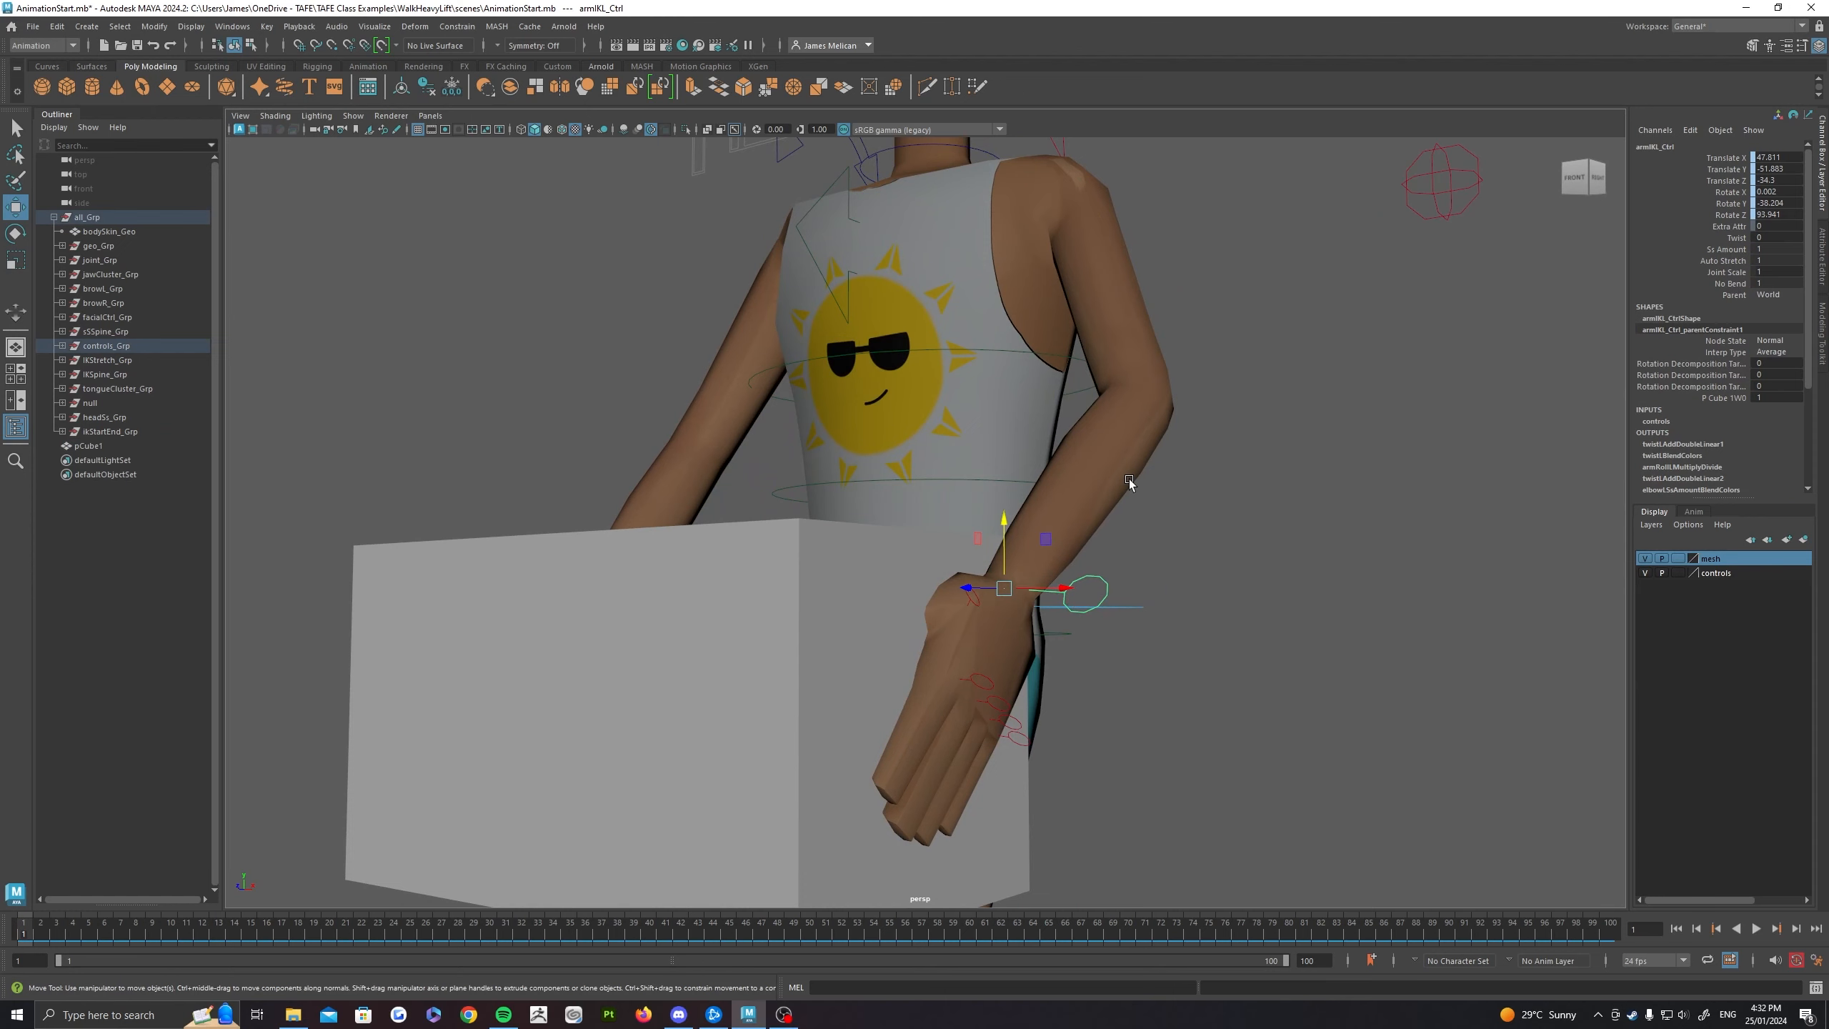
drag(60, 927, 104, 930)
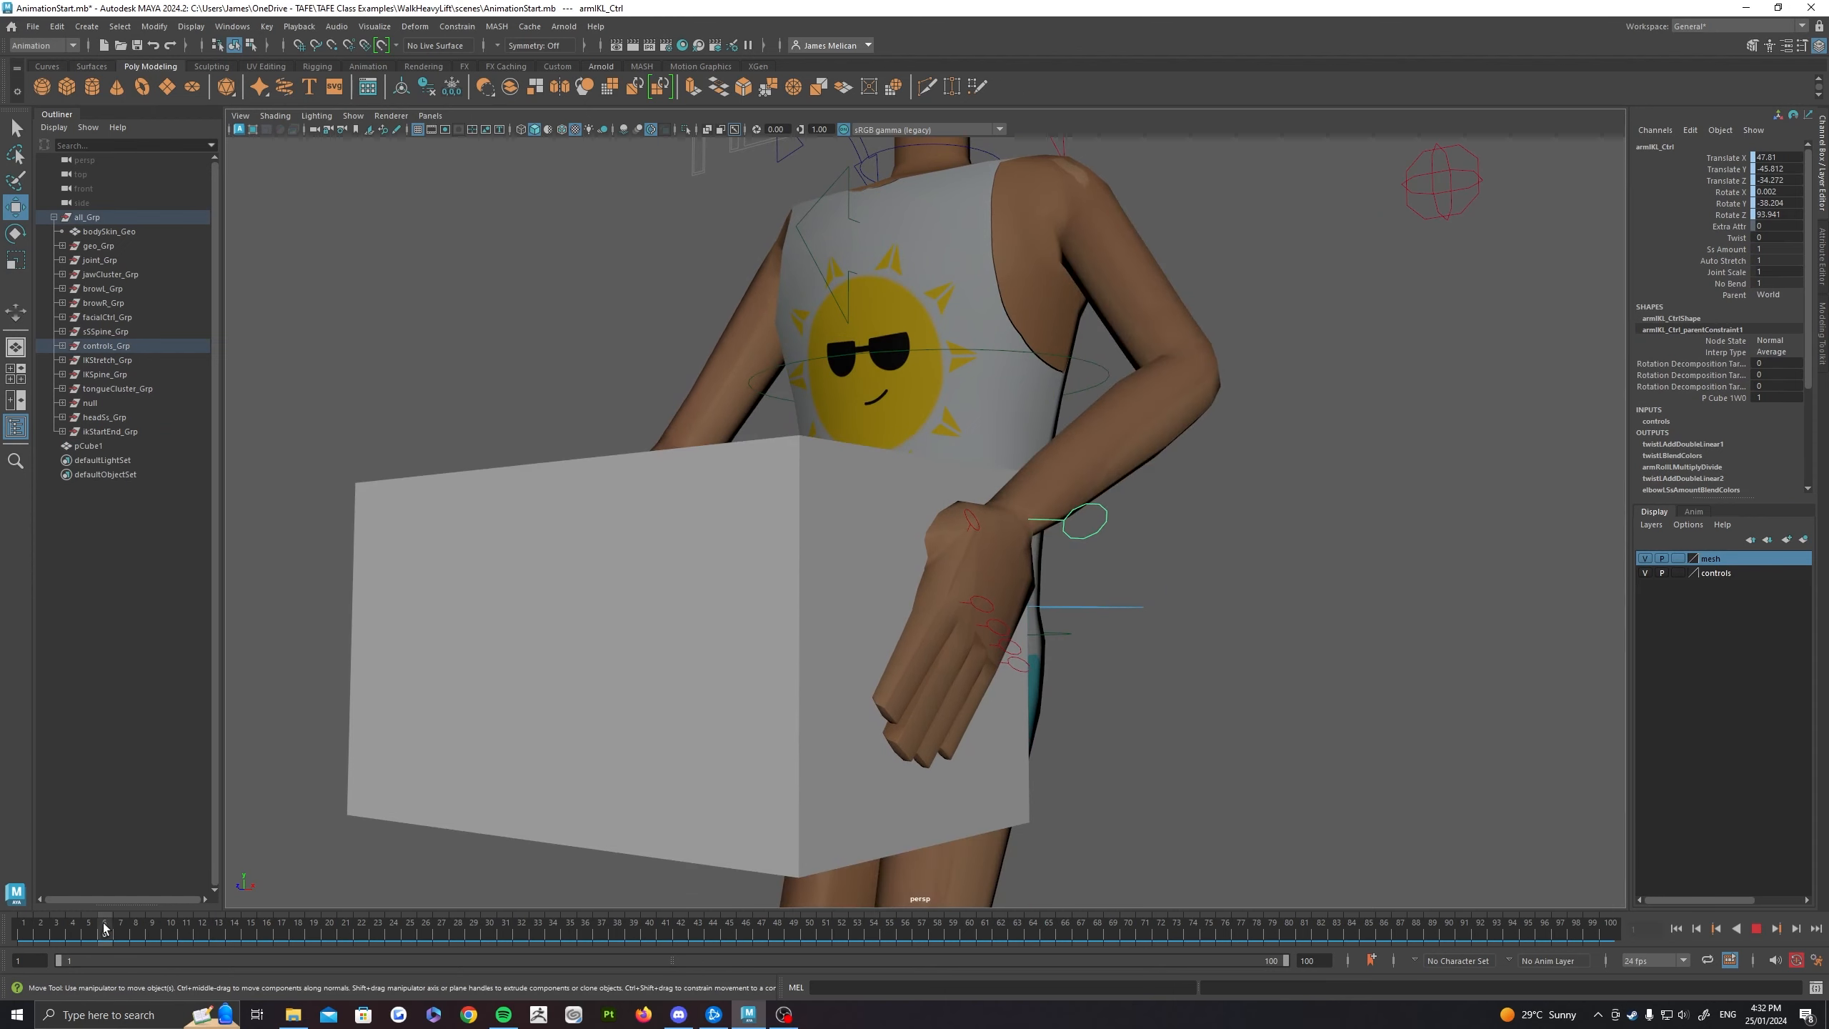
key(s)
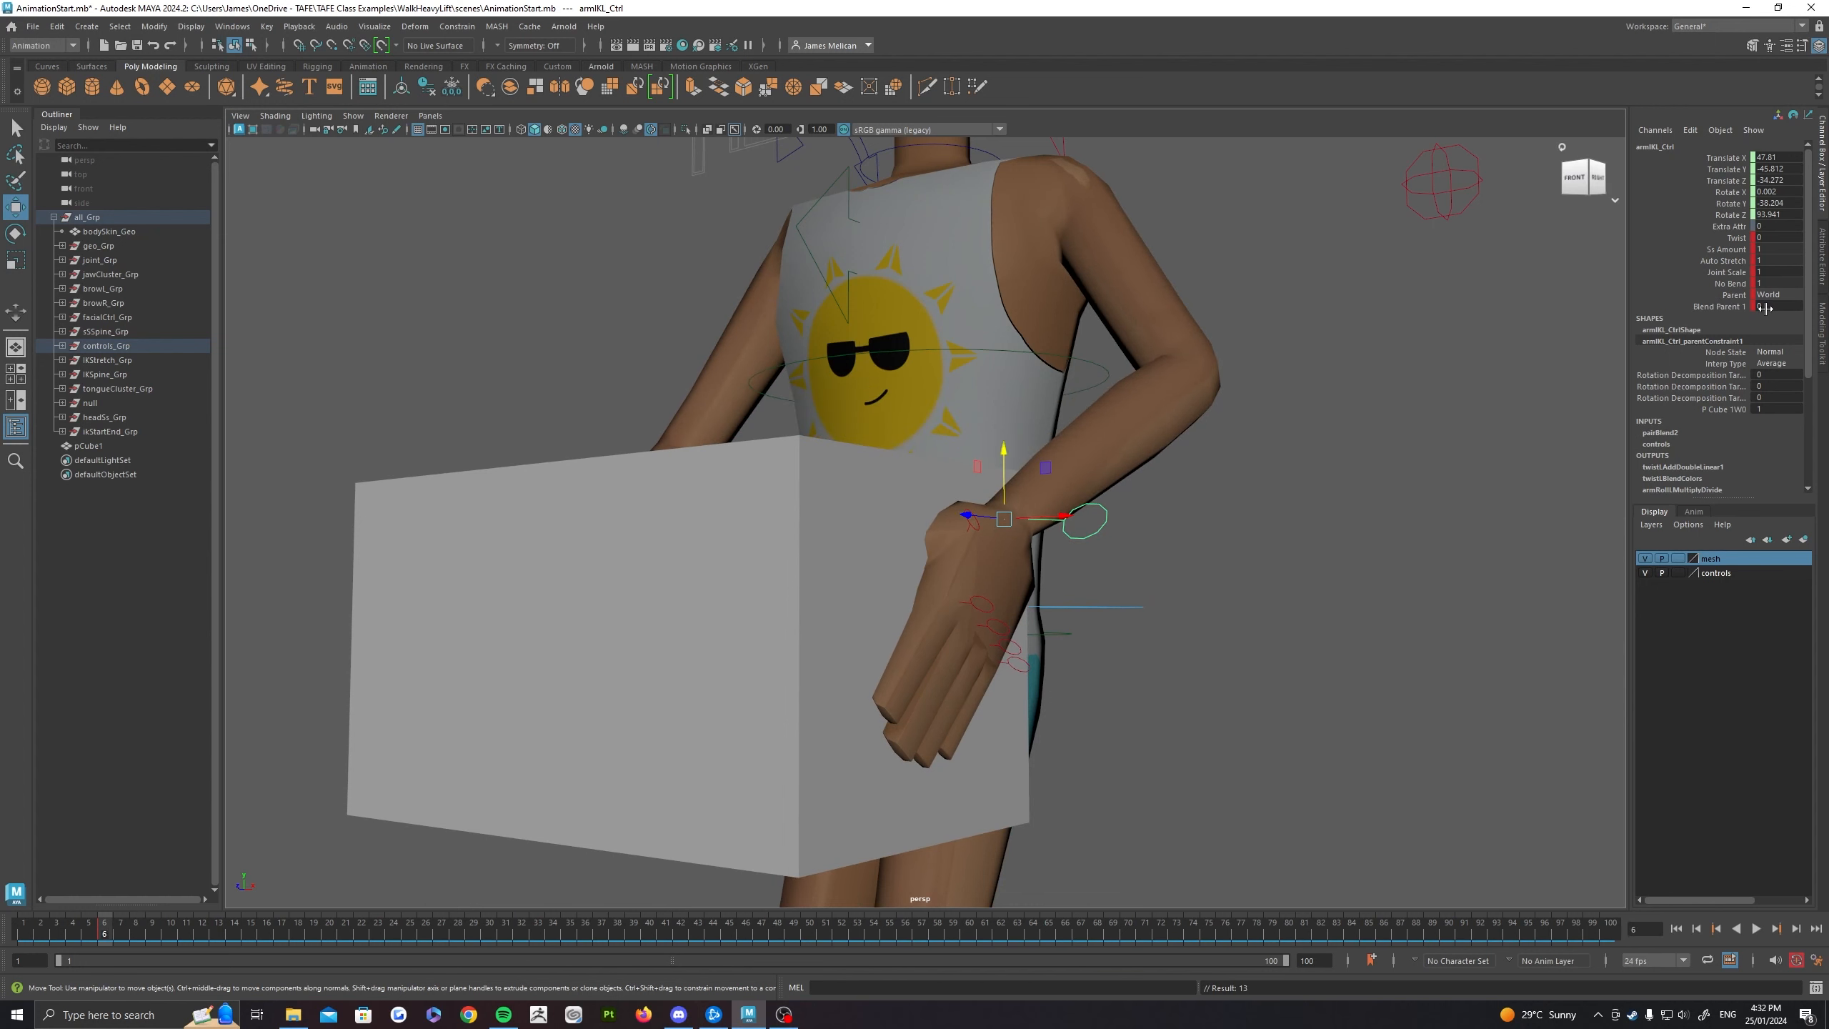
drag(1773, 309, 1796, 307)
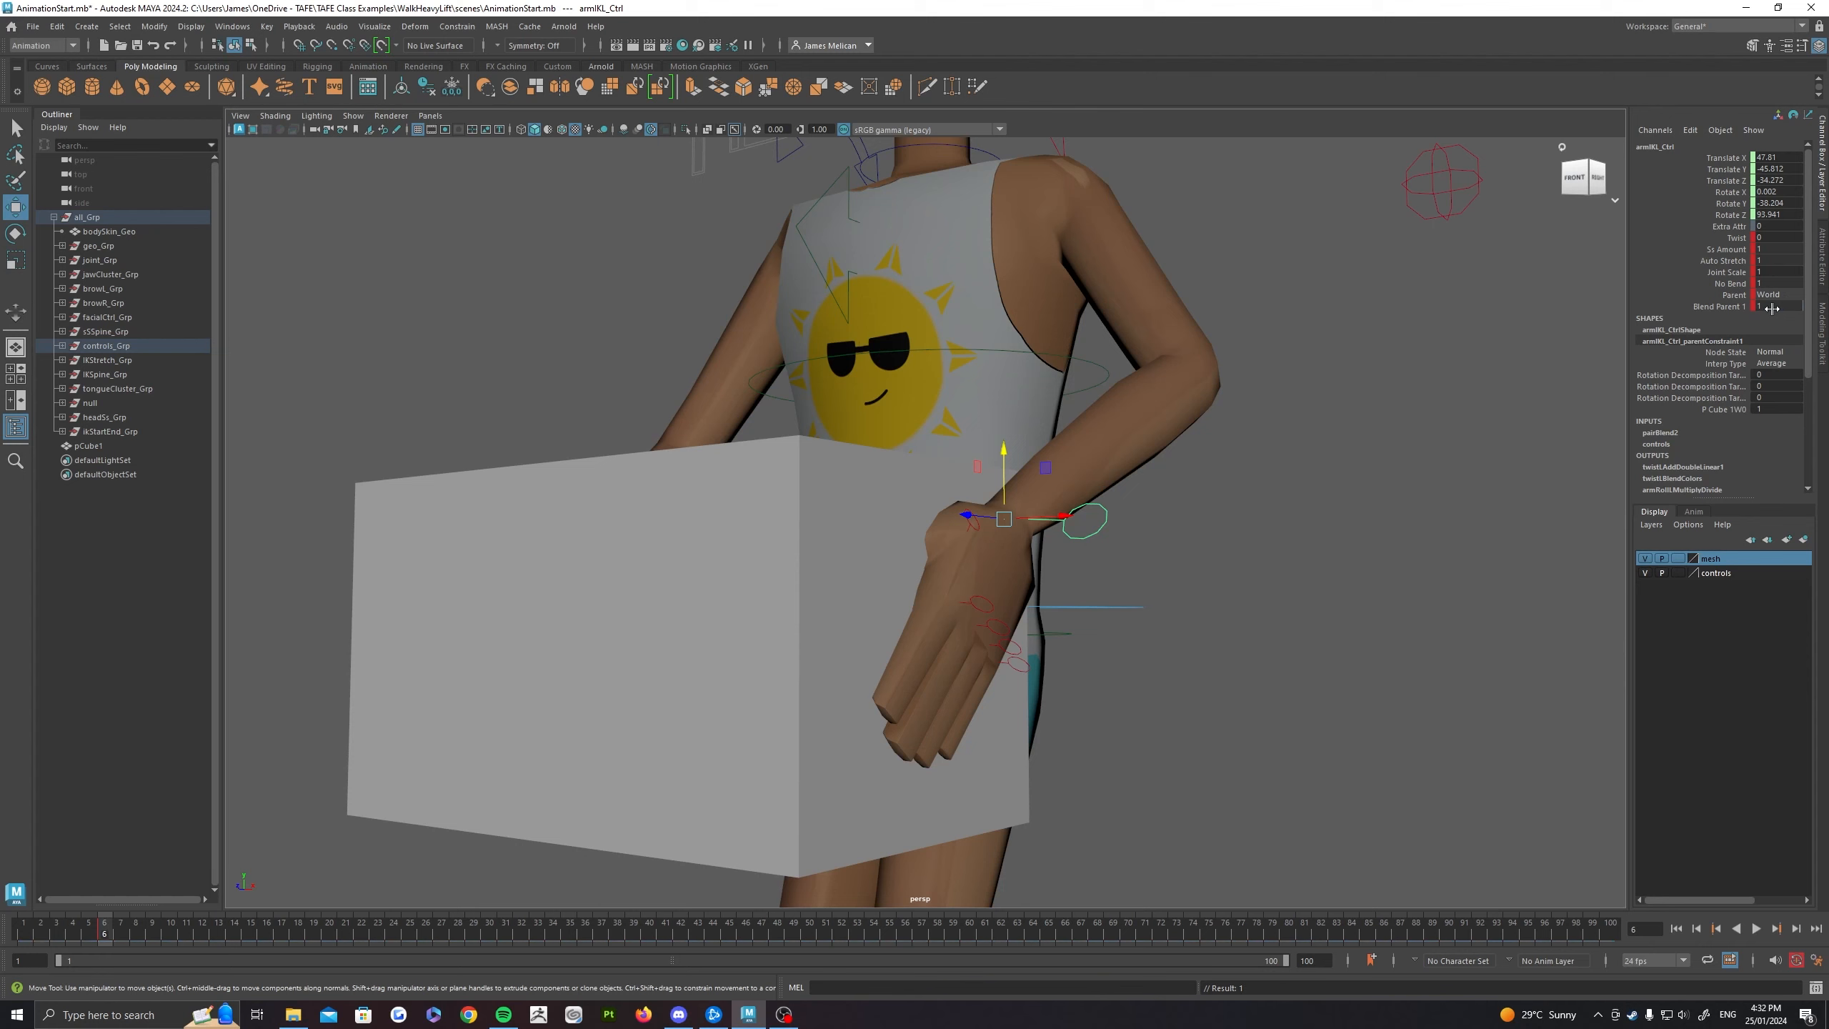
Step: Key the left hand's IK control at frame 14 with Blend Parent 1 at 1
drag(117, 926, 235, 936)
scroll(997, 481, down, 4)
alt+drag(997, 481, 1235, 562)
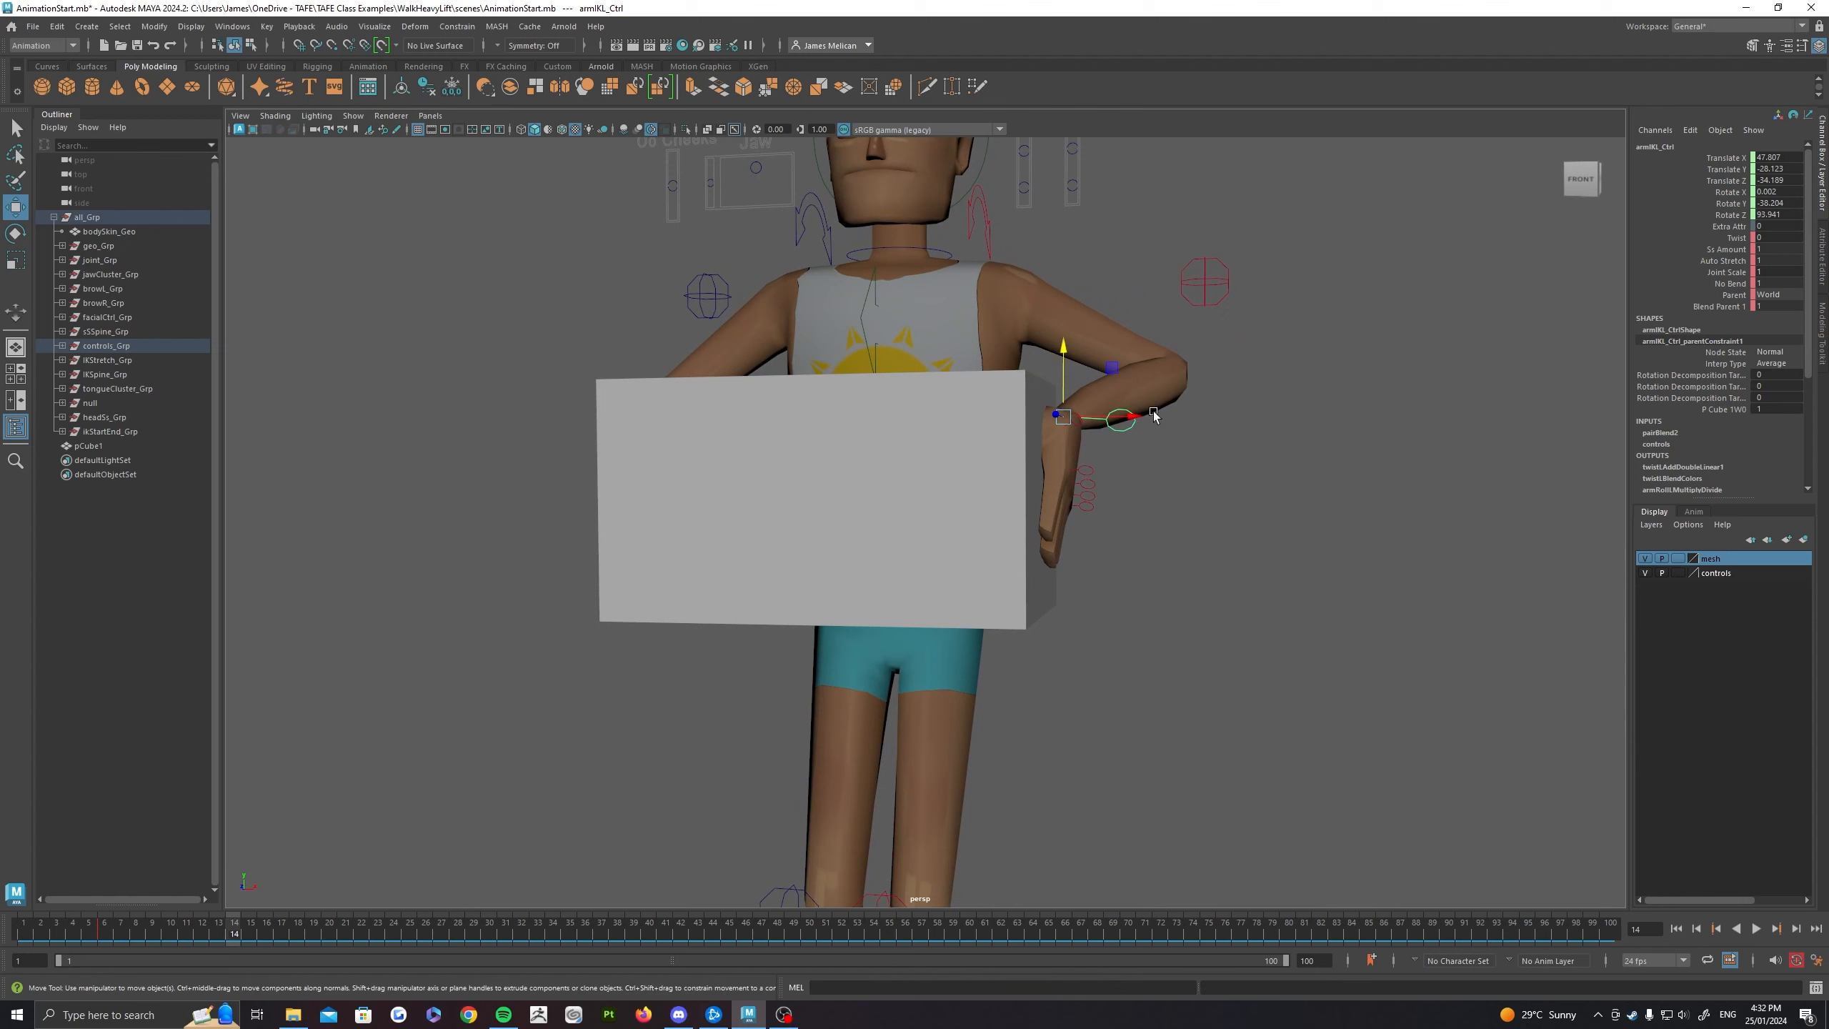
key(s)
Step: Key the left hand's Blend Parent 1 at 0 on frame 7 to release it from the box
click(169, 934)
alt+drag(980, 647, 1128, 600)
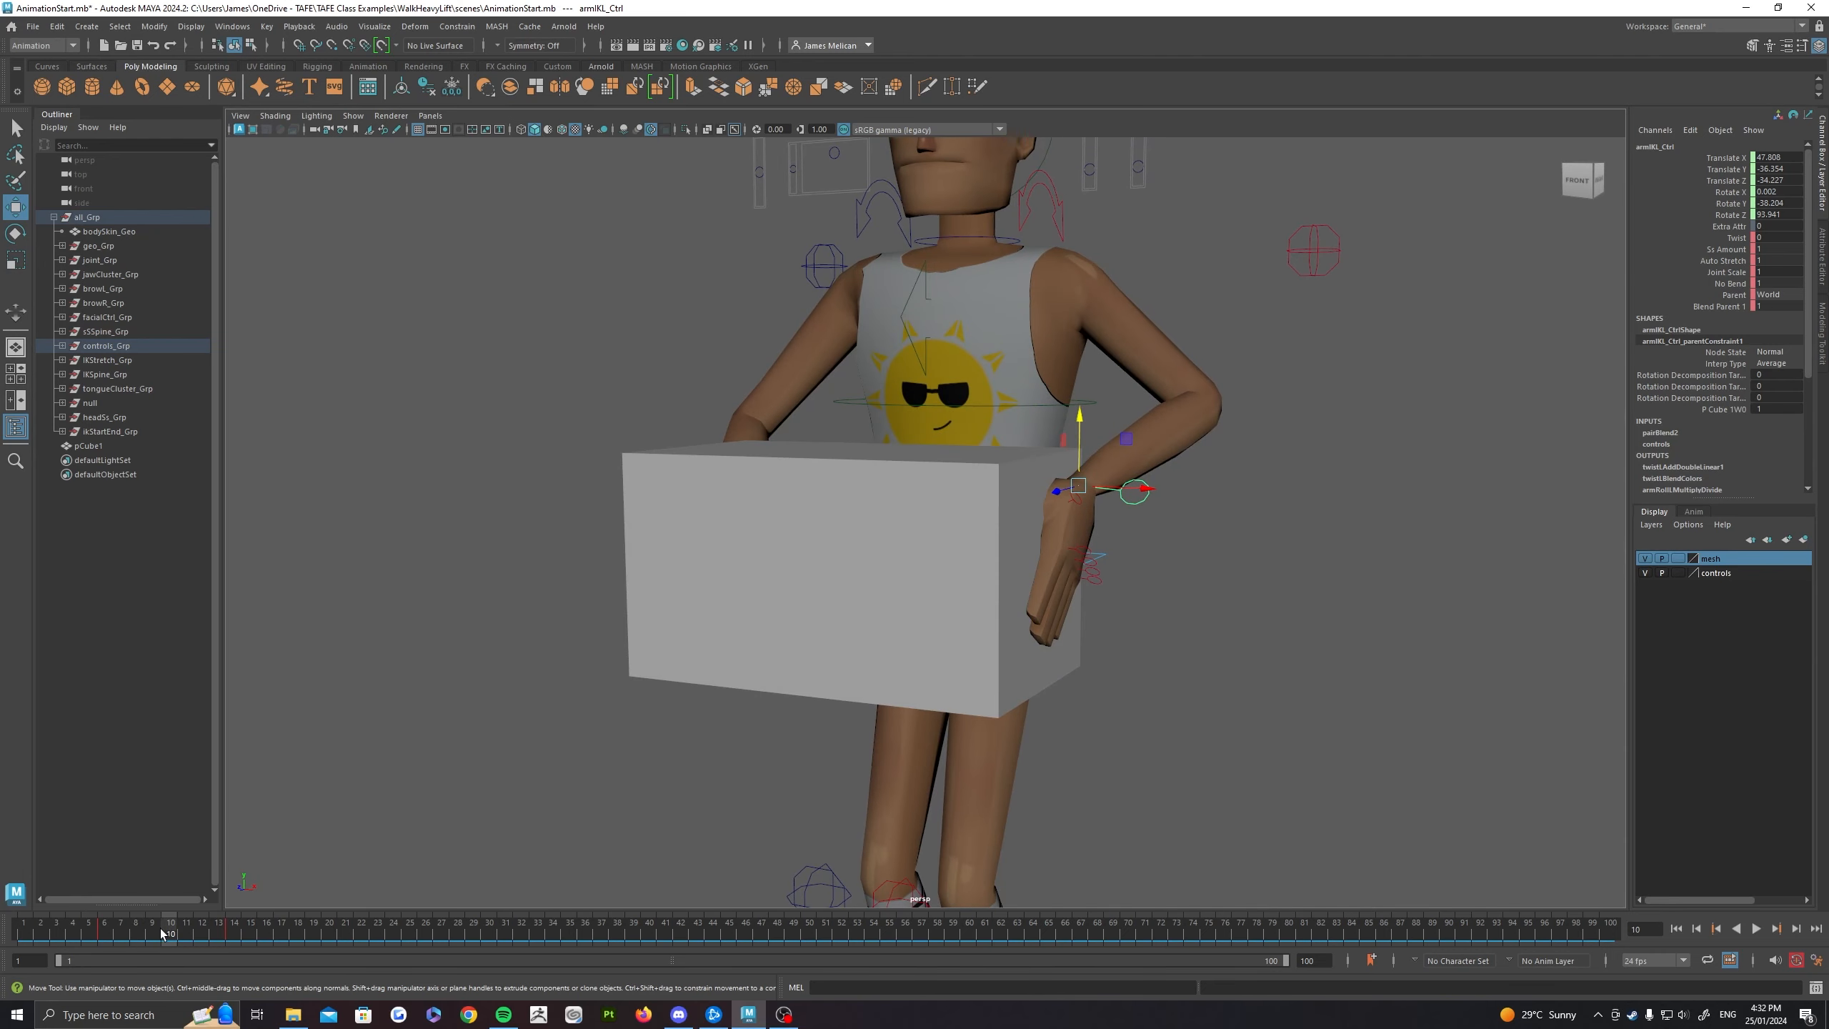
drag(161, 934, 121, 942)
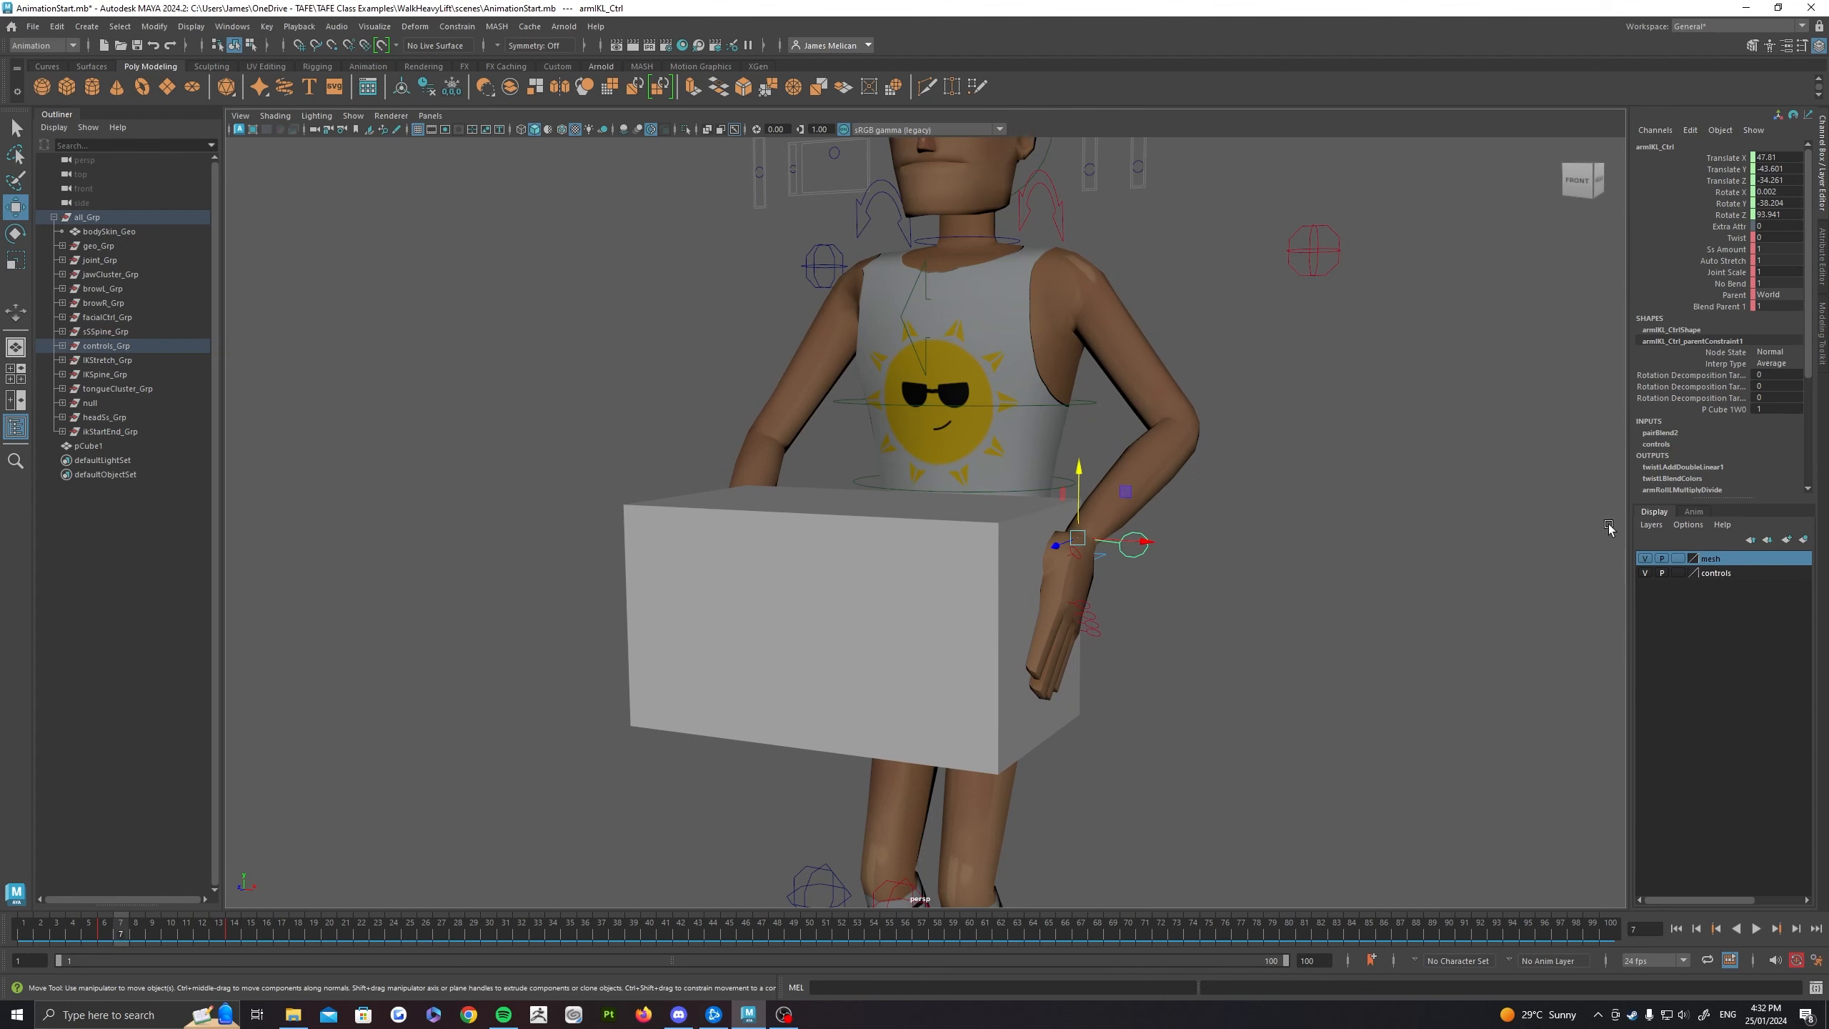
key(s)
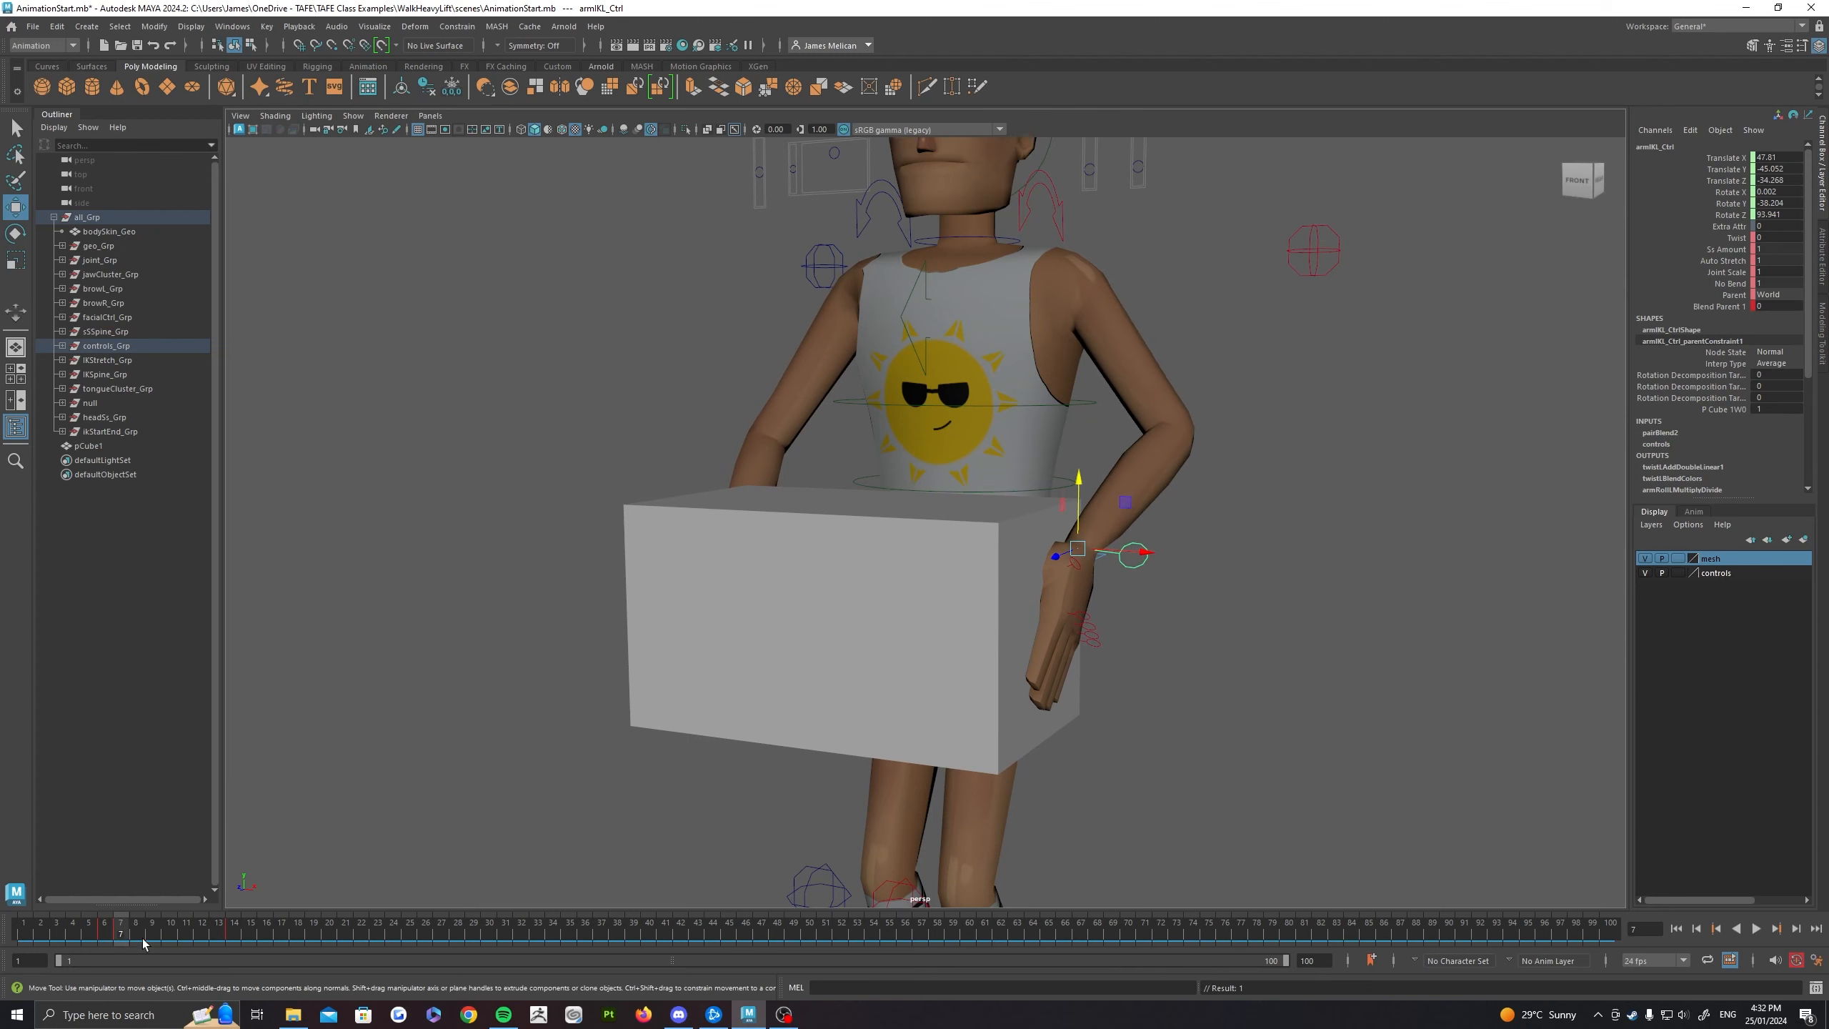
Step: Set the left hand's Blend Parent 1 to 0 at frame 13, checking the blend between frames 7 and 13
drag(141, 941, 206, 936)
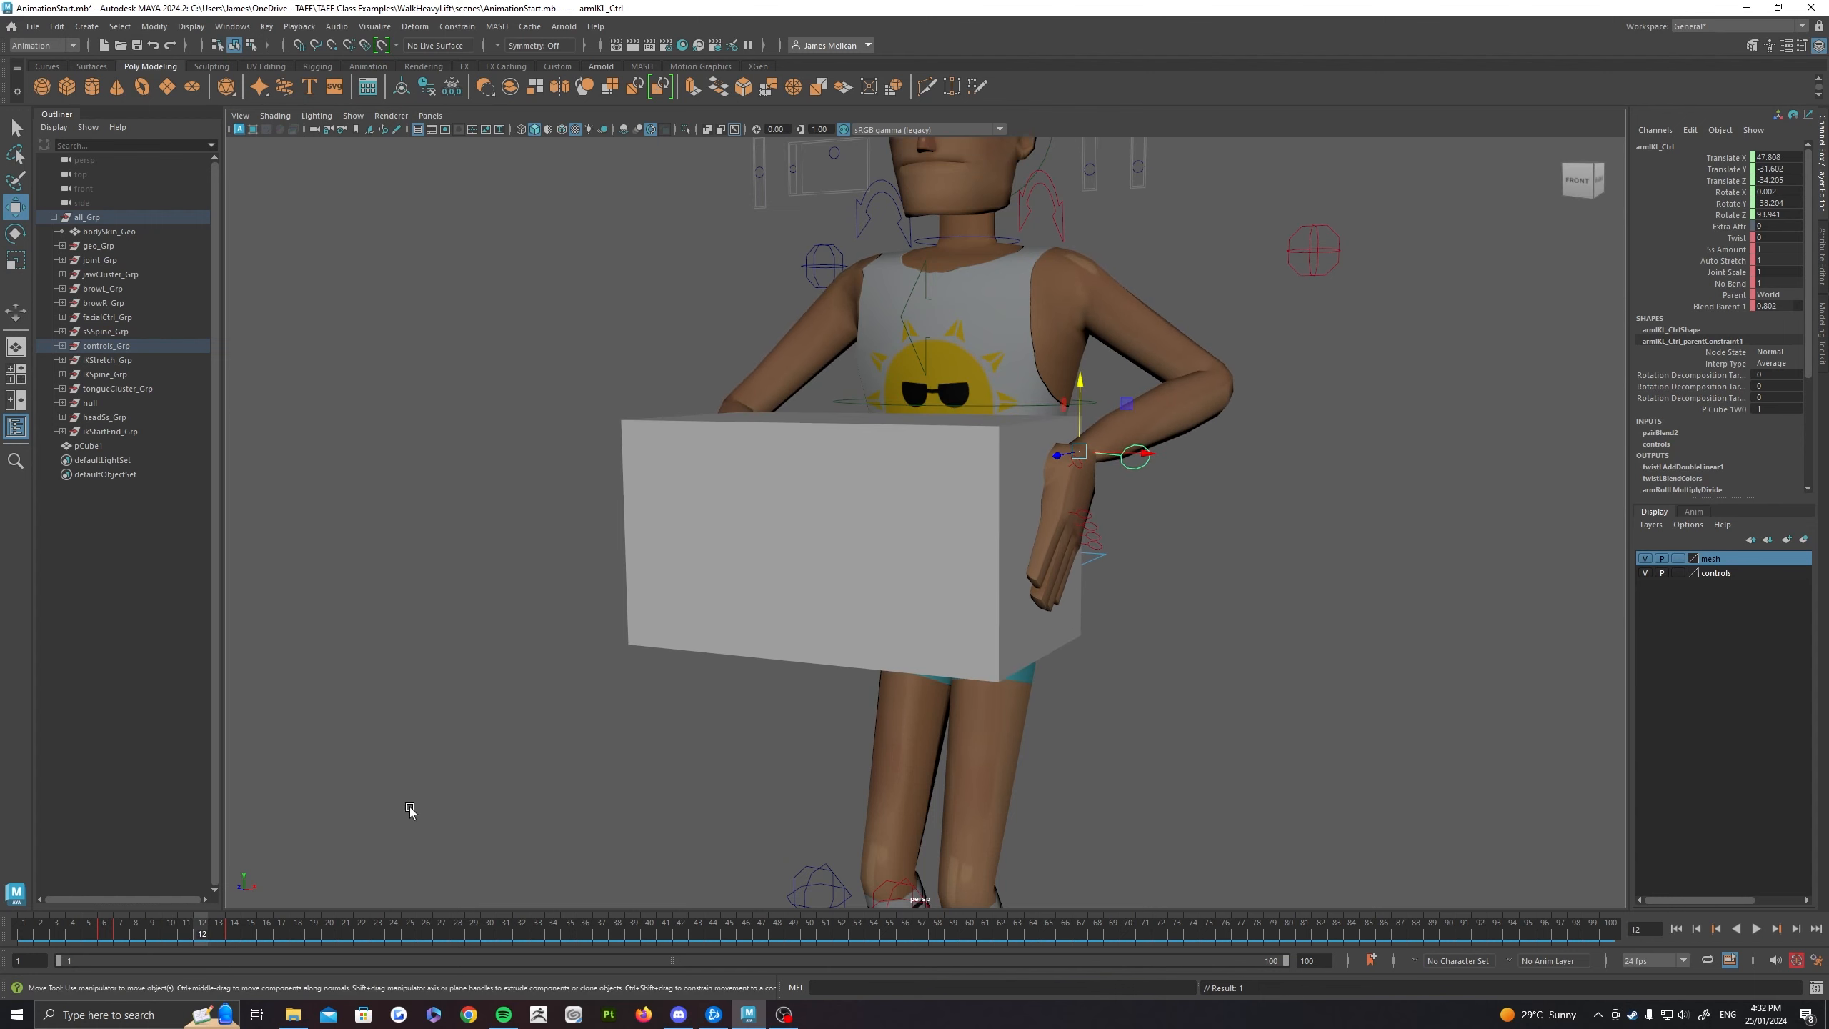
click(223, 932)
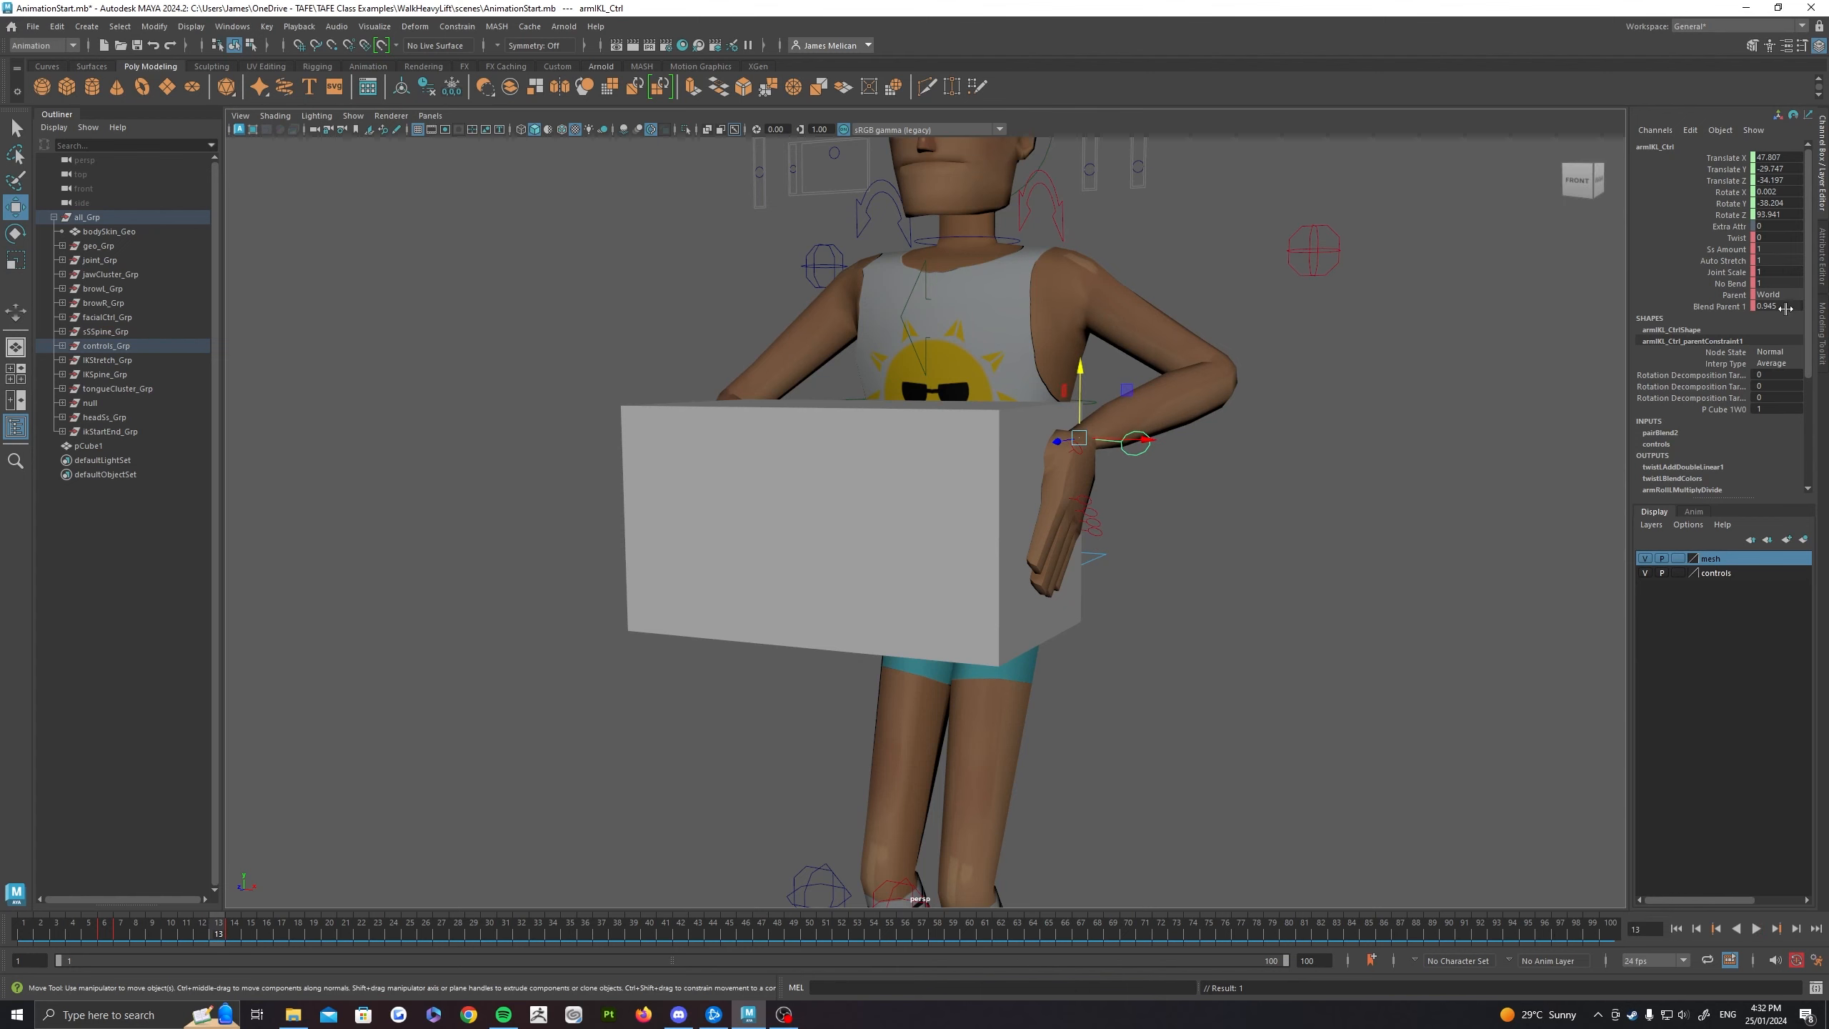
double_click(1786, 307)
key(Return)
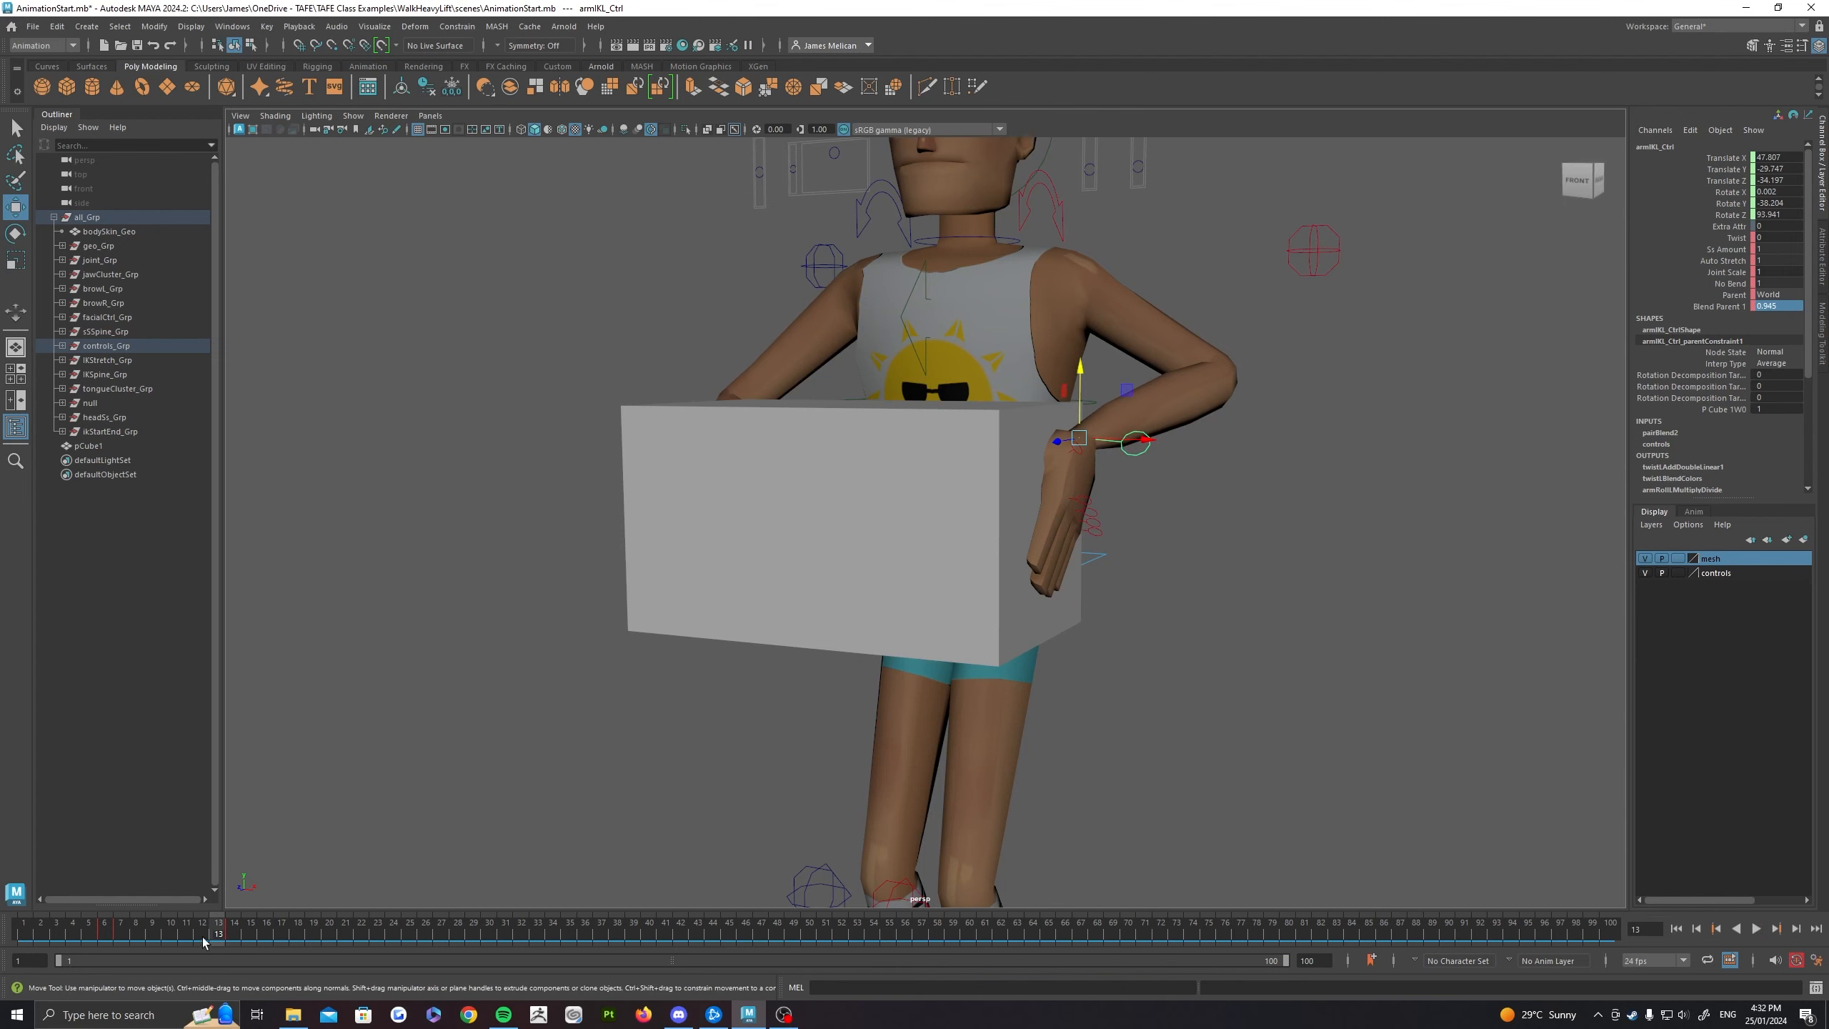
key(alt+v)
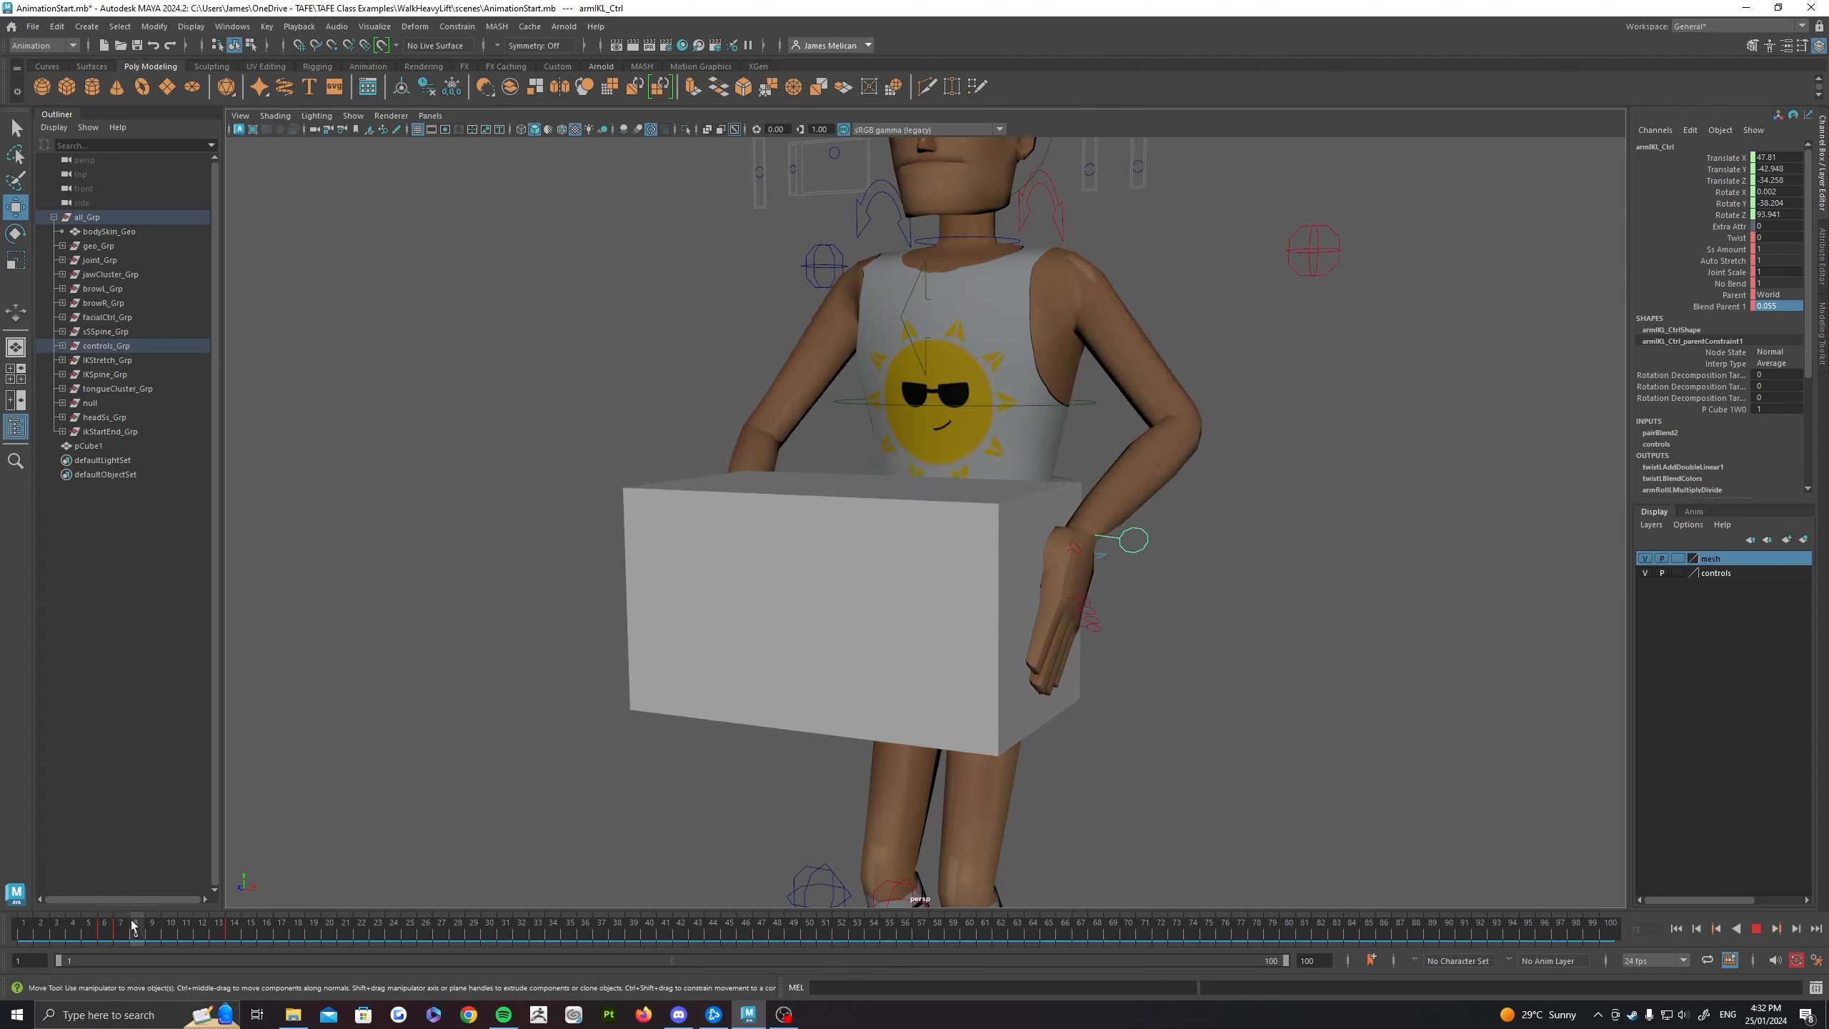
click(123, 928)
mouse_move(206, 935)
mouse_down()
mouse_move(233, 937)
mouse_move(216, 939)
mouse_up()
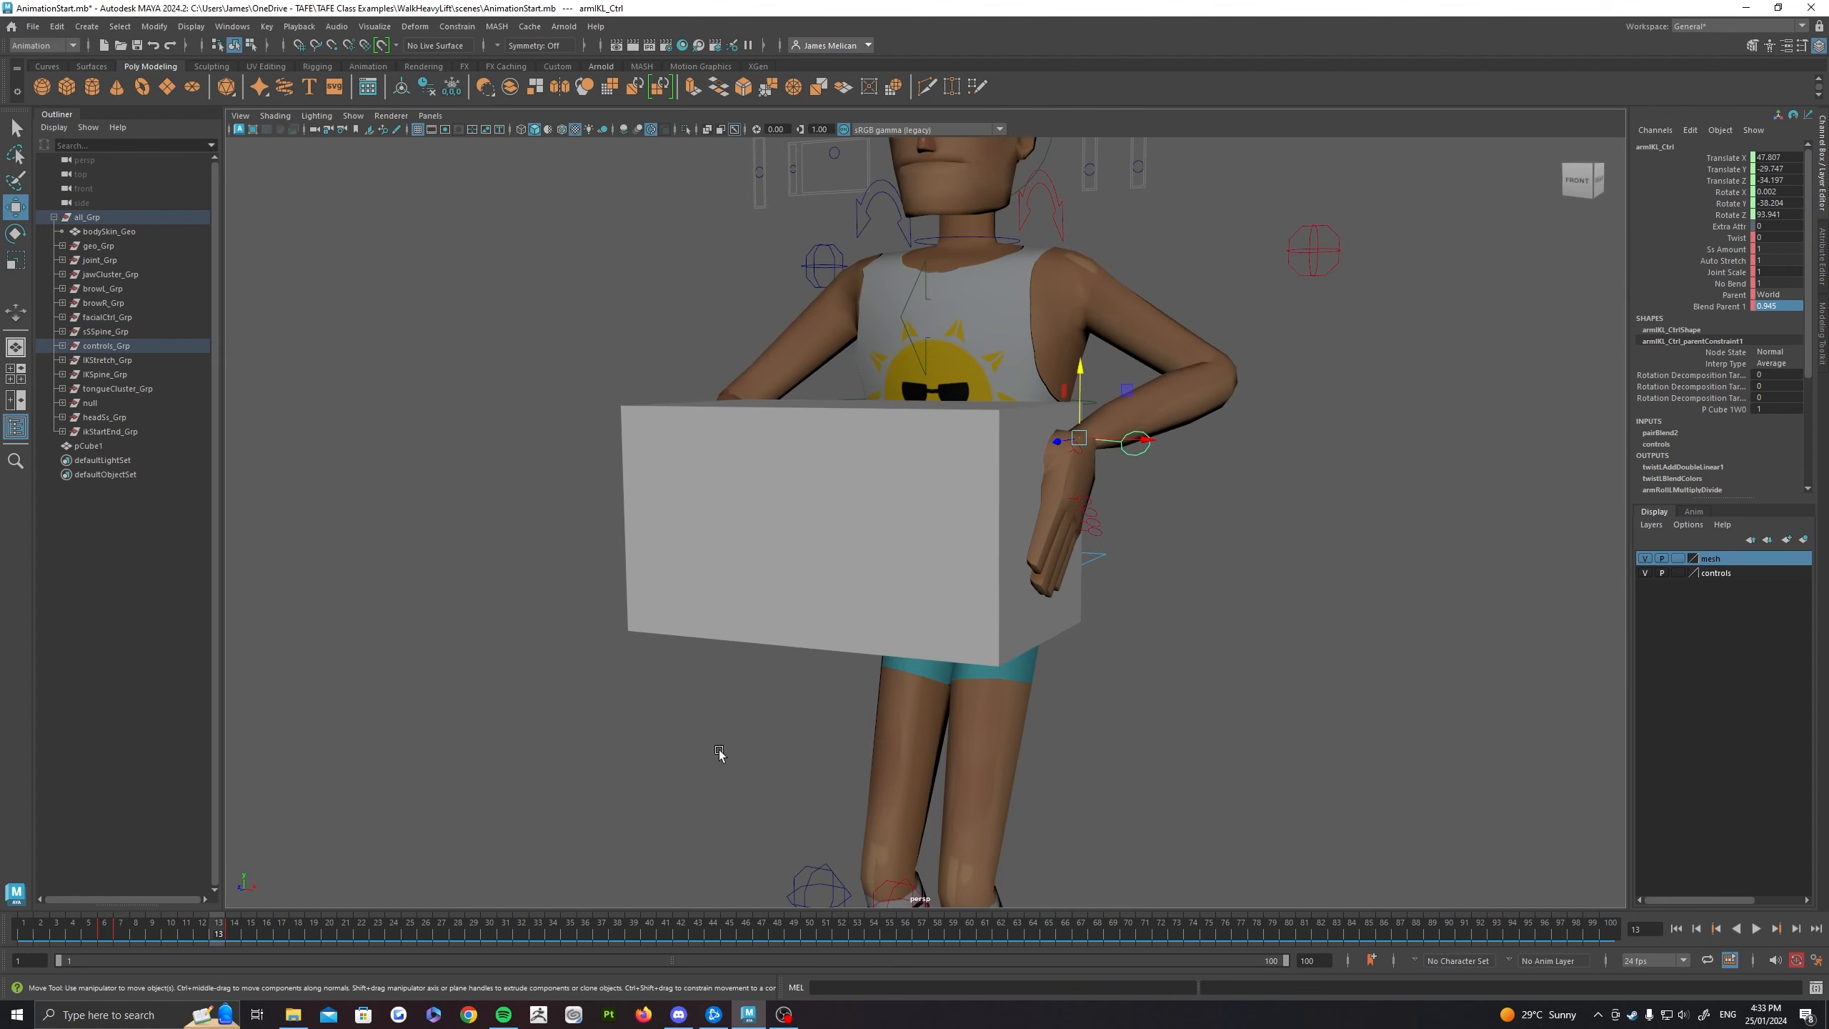
text(0)
key(Return)
Step: Move the left hand's IK control away from the box between frames 7 and 13, and play the motion
key(alt+v)
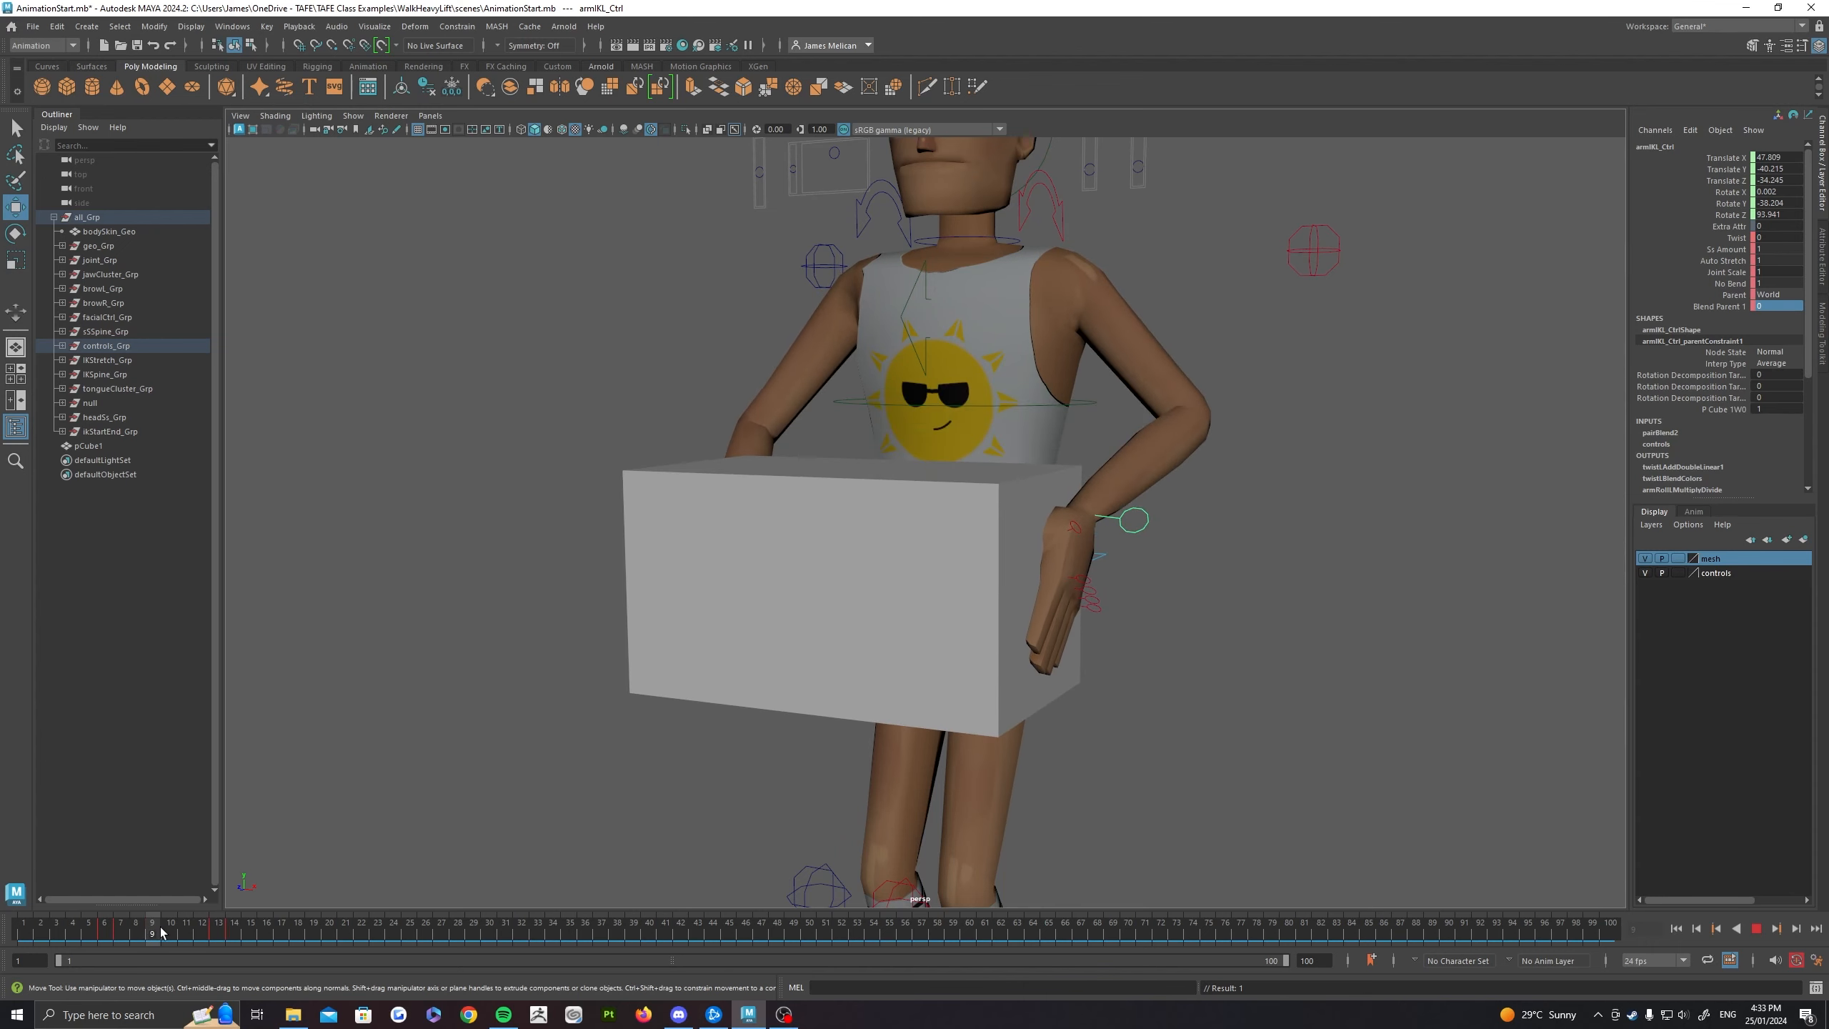
click(144, 935)
alt+drag(1115, 559, 1218, 499)
key(alt+v)
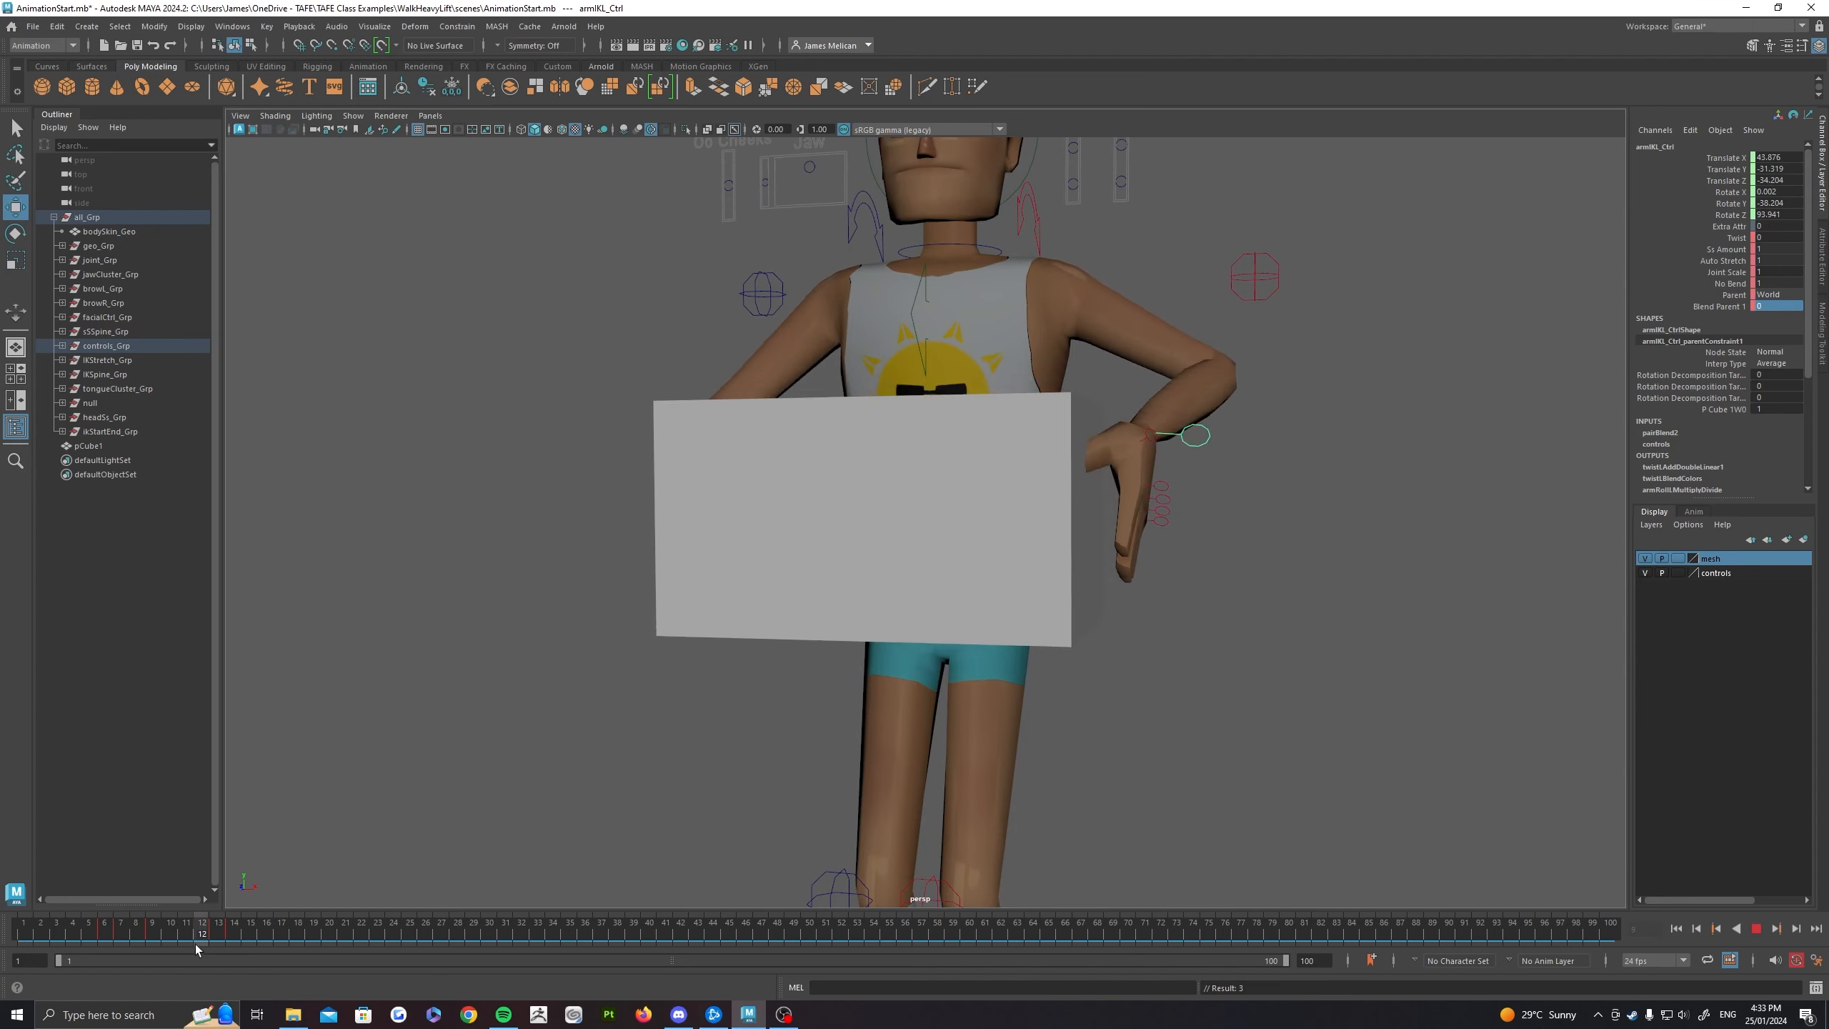
Step: Reposition the left hand's IK control near the box at frame 13 while it is released from the constraint
drag(235, 938, 212, 937)
alt+drag(1137, 544, 1059, 605)
alt+middle_drag(1224, 505, 1152, 531)
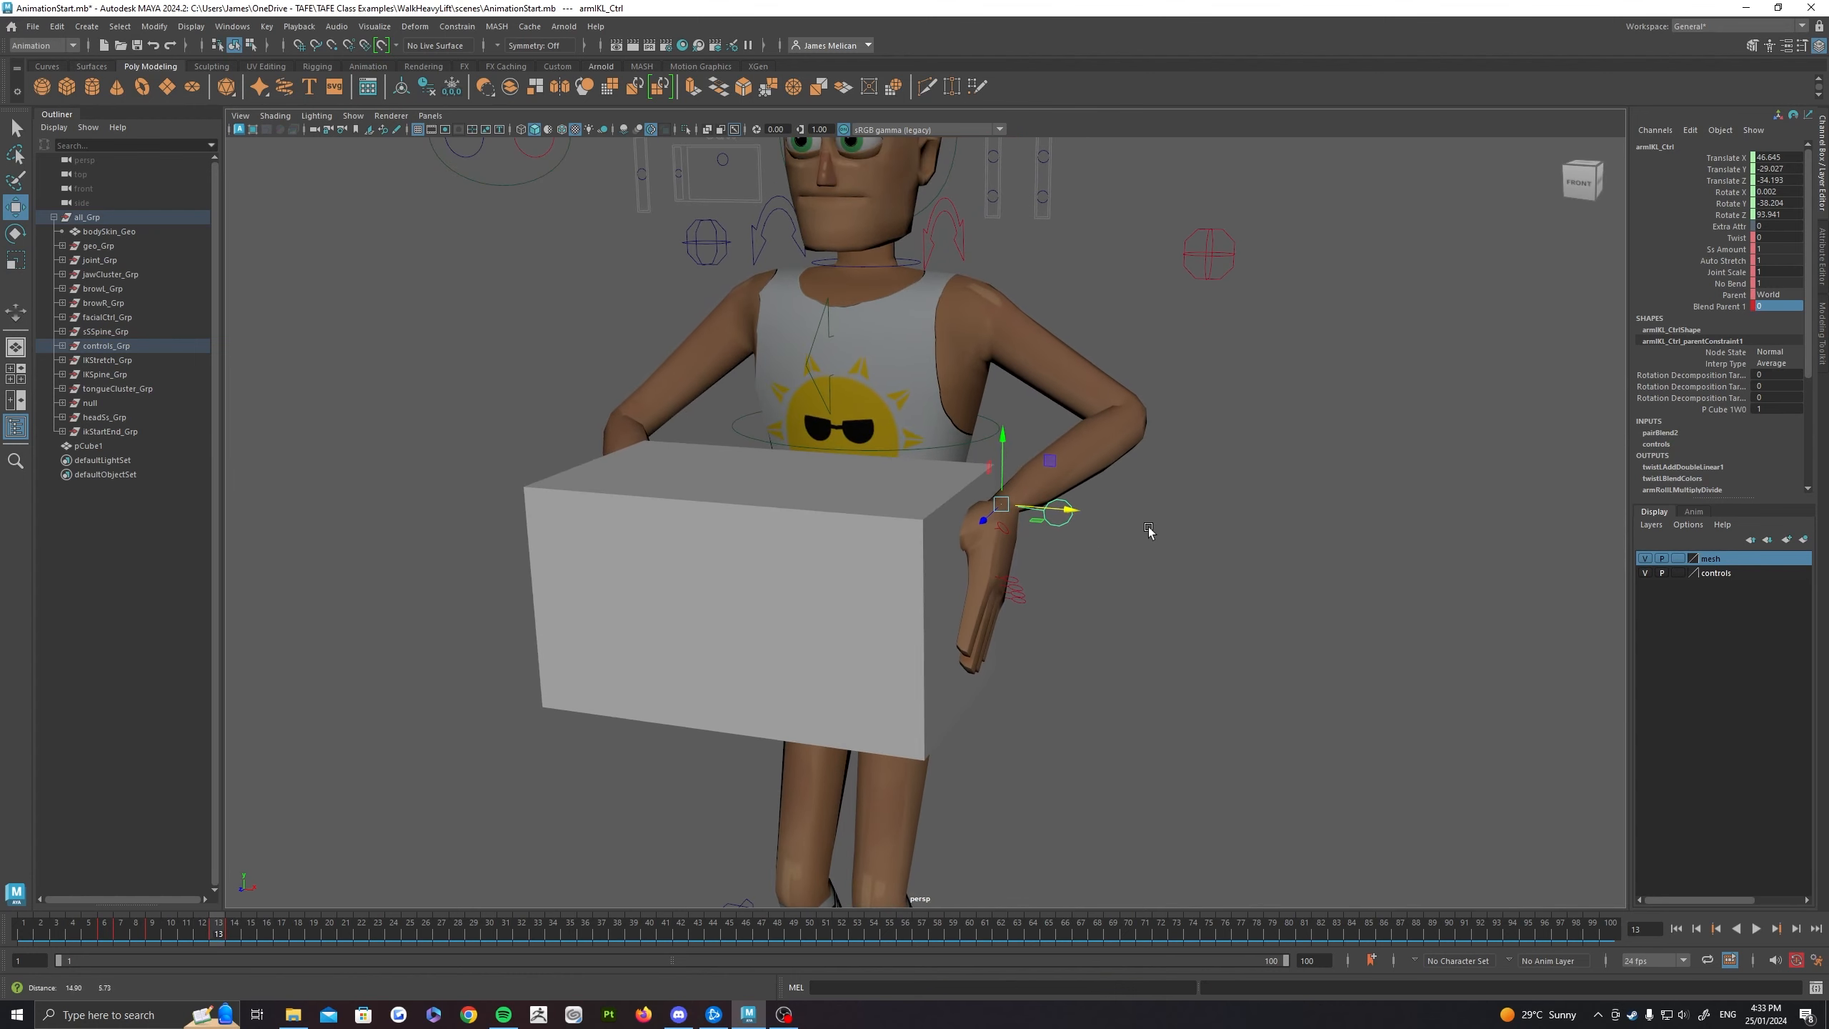
middle_drag(1055, 457, 999, 411)
drag(999, 411, 1033, 392)
mouse_move(217, 935)
mouse_down()
mouse_move(245, 928)
mouse_move(218, 929)
mouse_up()
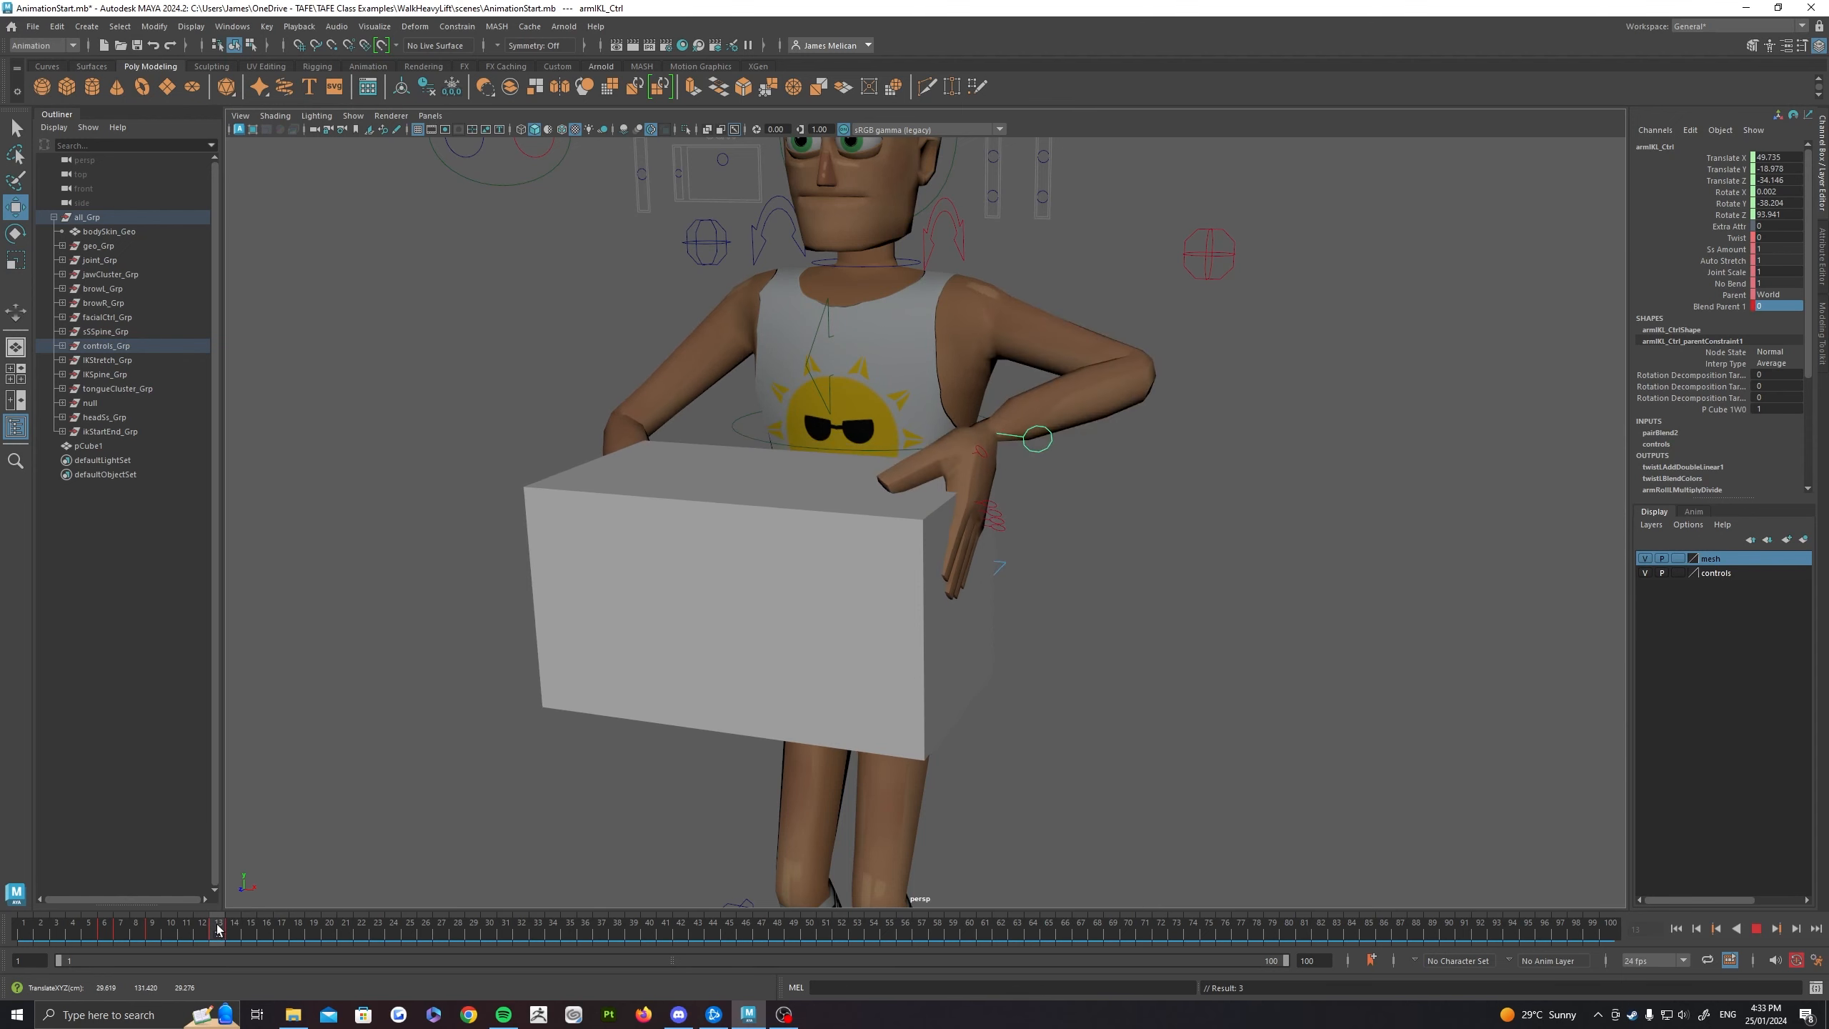
Step: Try raising the left hand well away from the box at frame 13, and go to frame 14 to compare
alt+drag(807, 581, 889, 585)
drag(1097, 394, 1169, 254)
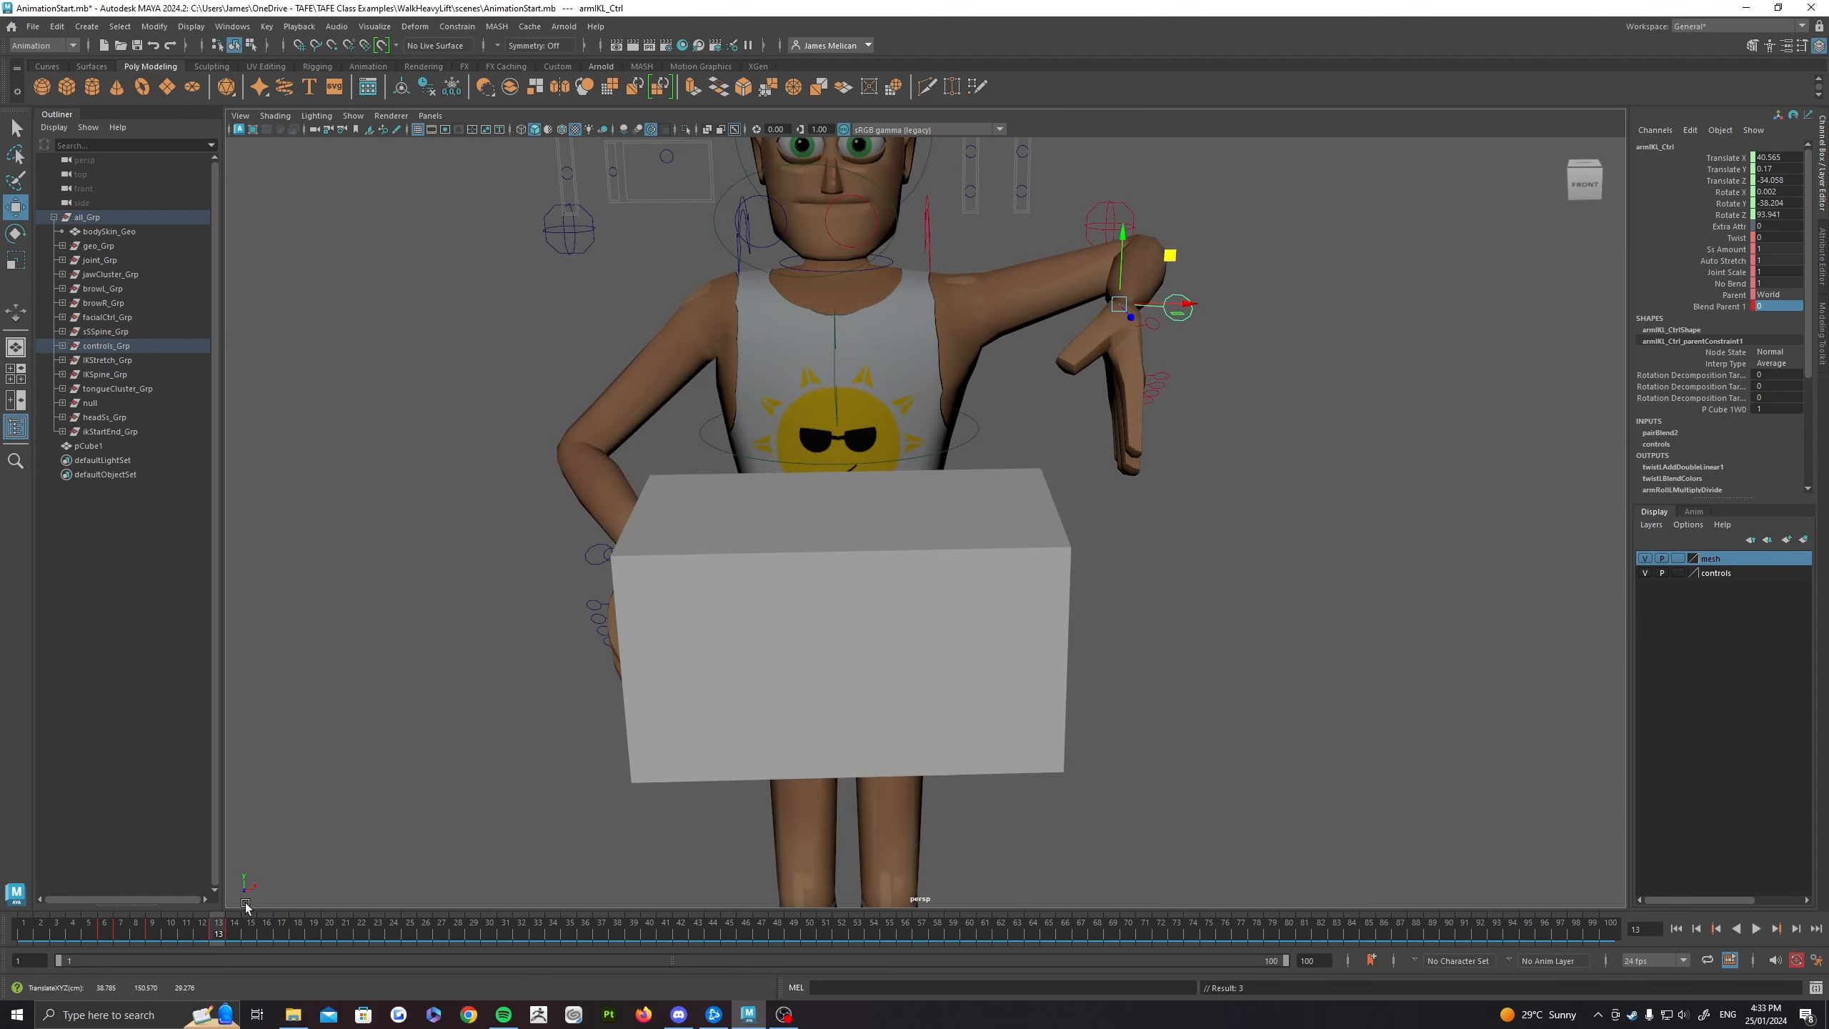
drag(230, 926, 234, 926)
alt+drag(828, 736, 746, 741)
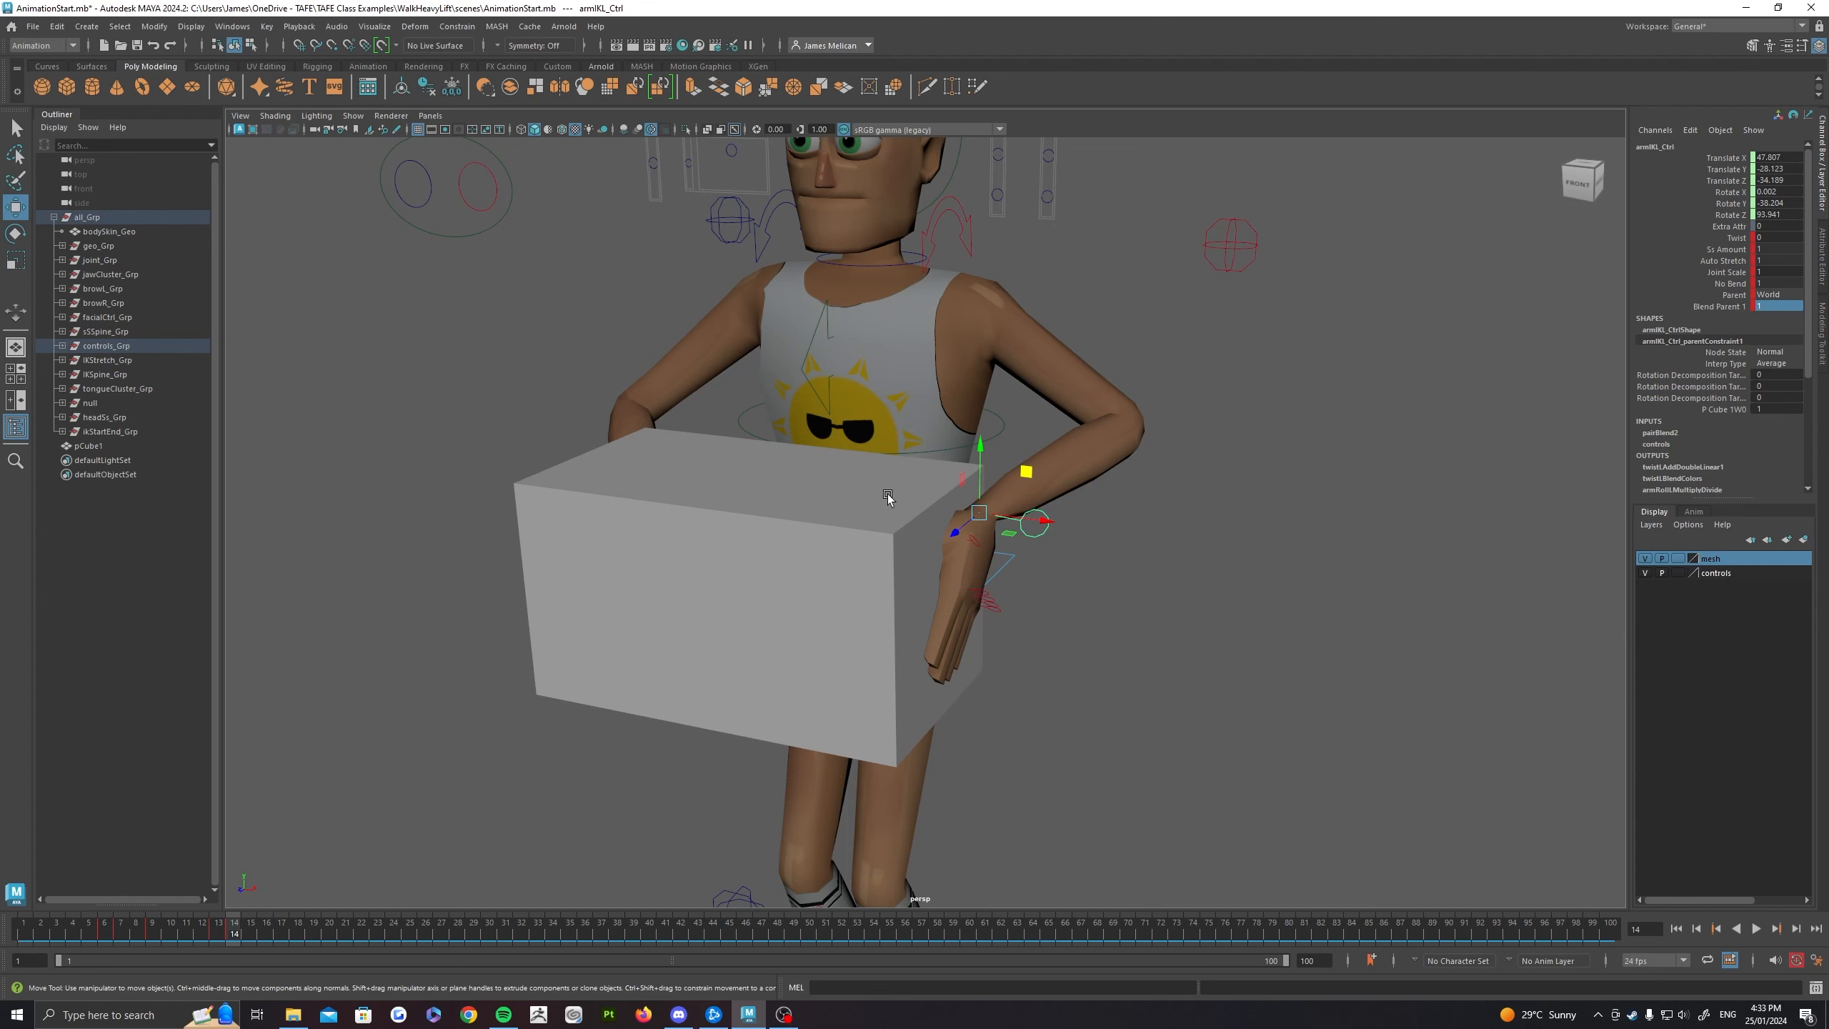
drag(887, 495, 892, 496)
click(1031, 523)
alt+drag(666, 556, 739, 565)
click(744, 568)
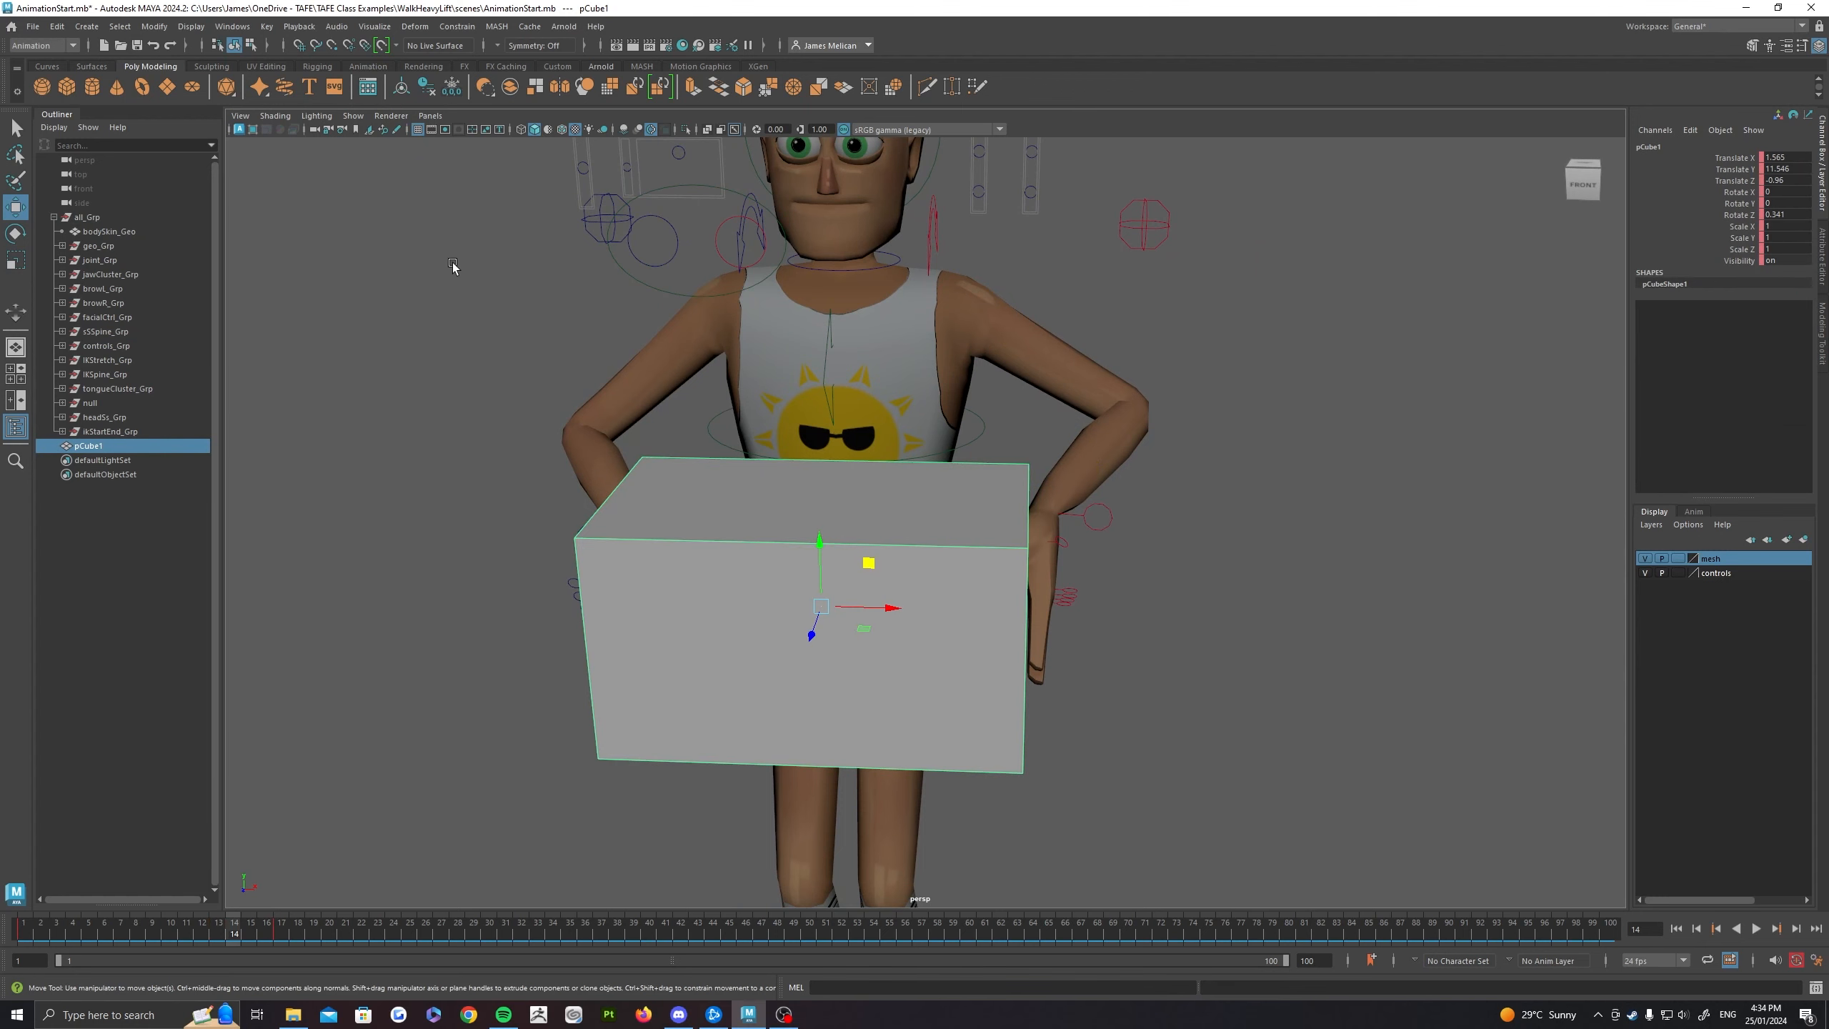
Step: Open the scene TwoHandsConstraintTests.mb without saving the current scene, and continue past the student version notice
click(33, 27)
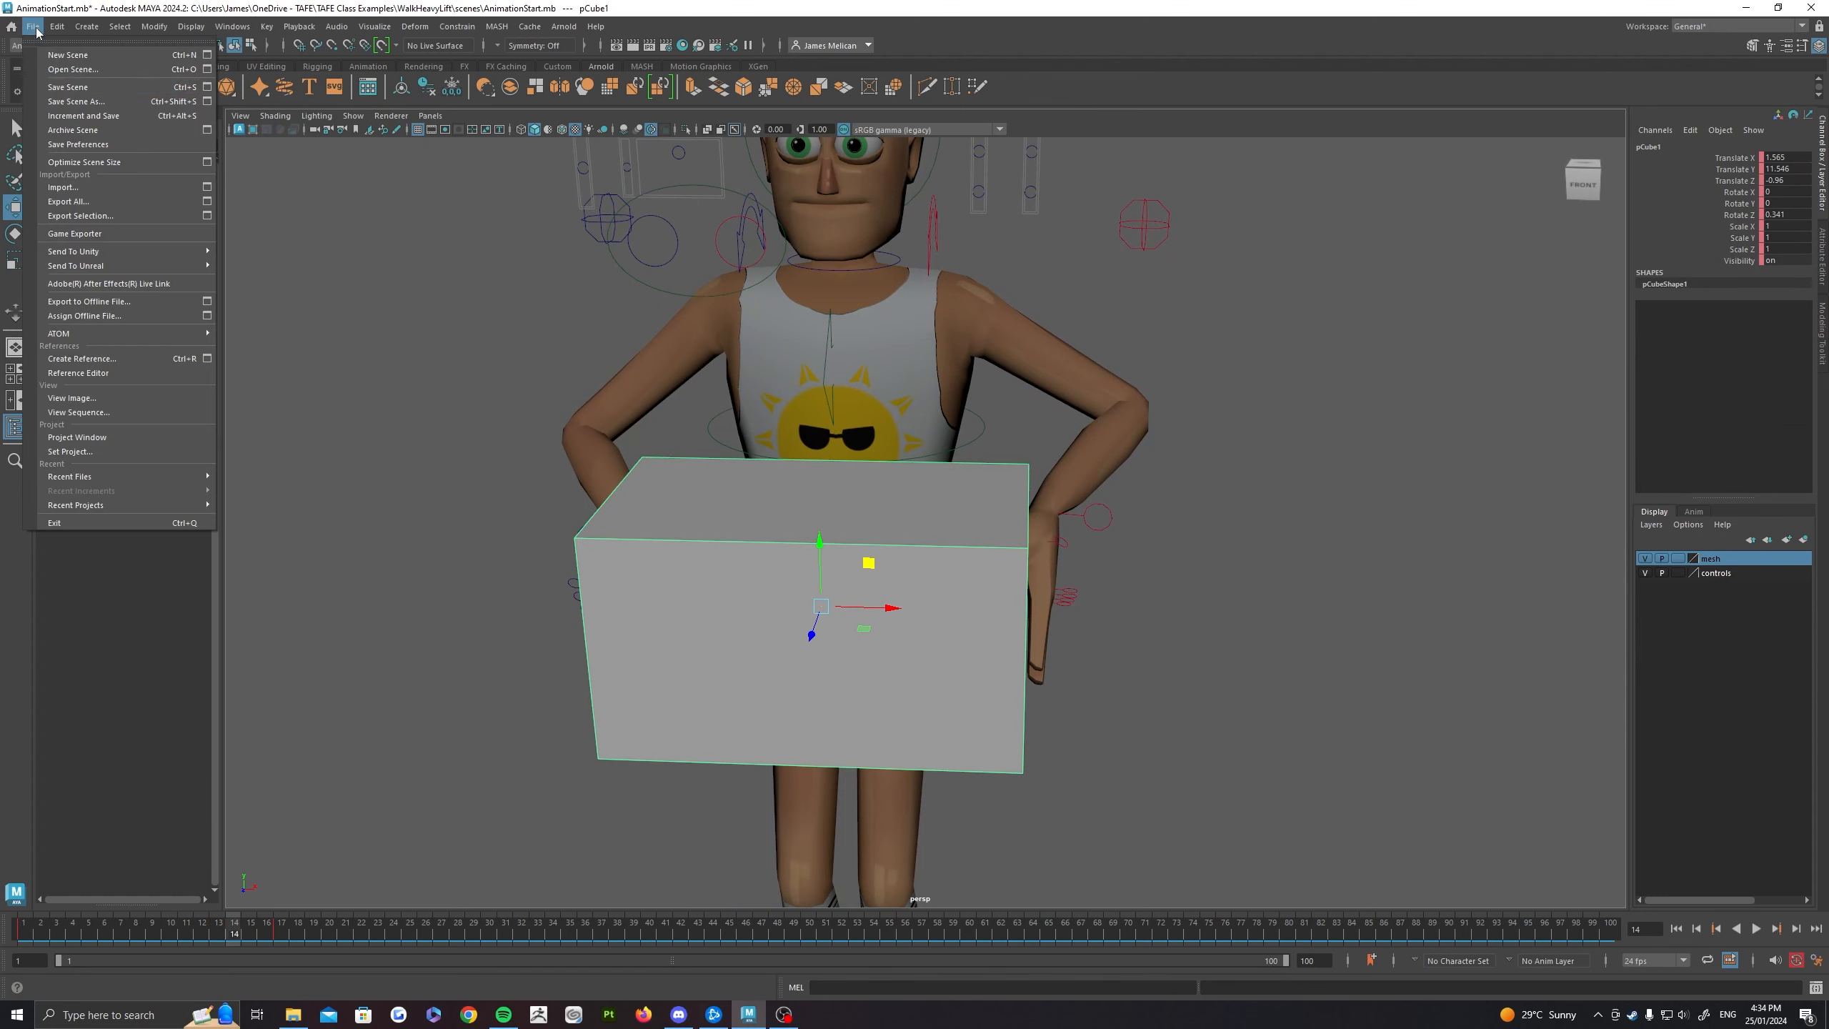
click(69, 62)
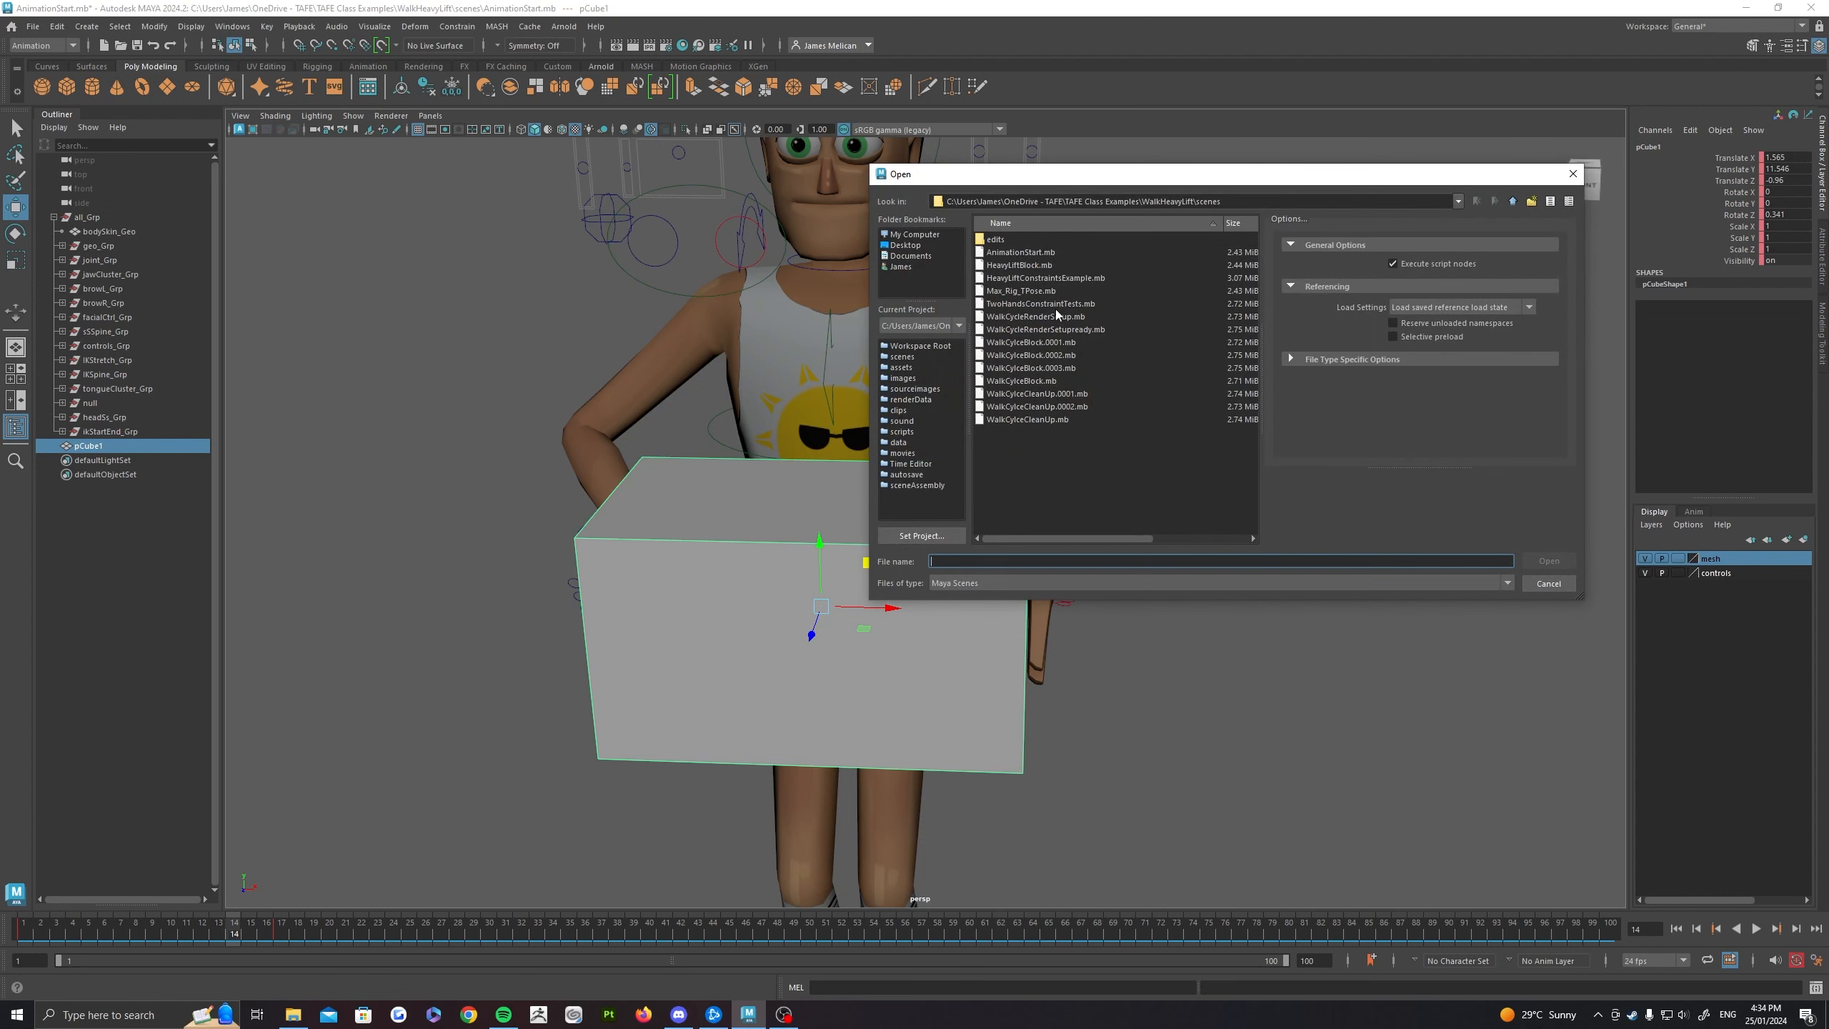
double_click(1054, 310)
click(916, 515)
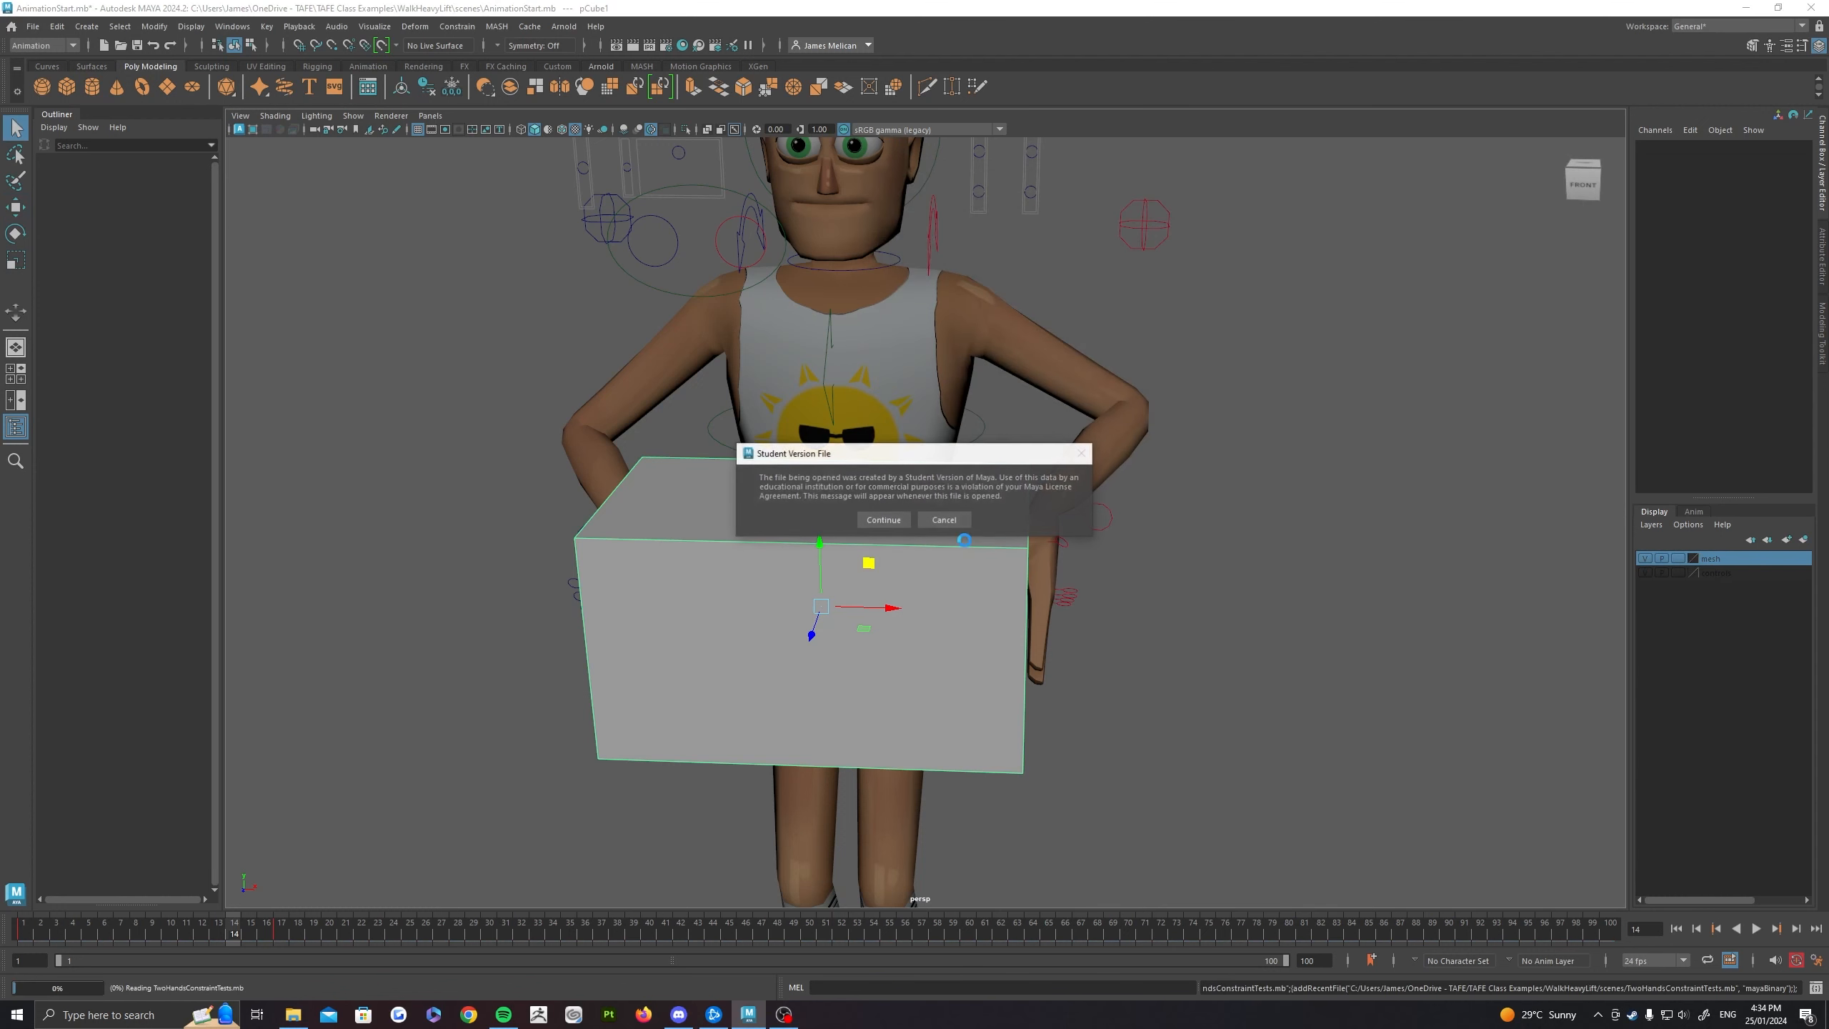
click(886, 520)
alt+drag(843, 572, 871, 656)
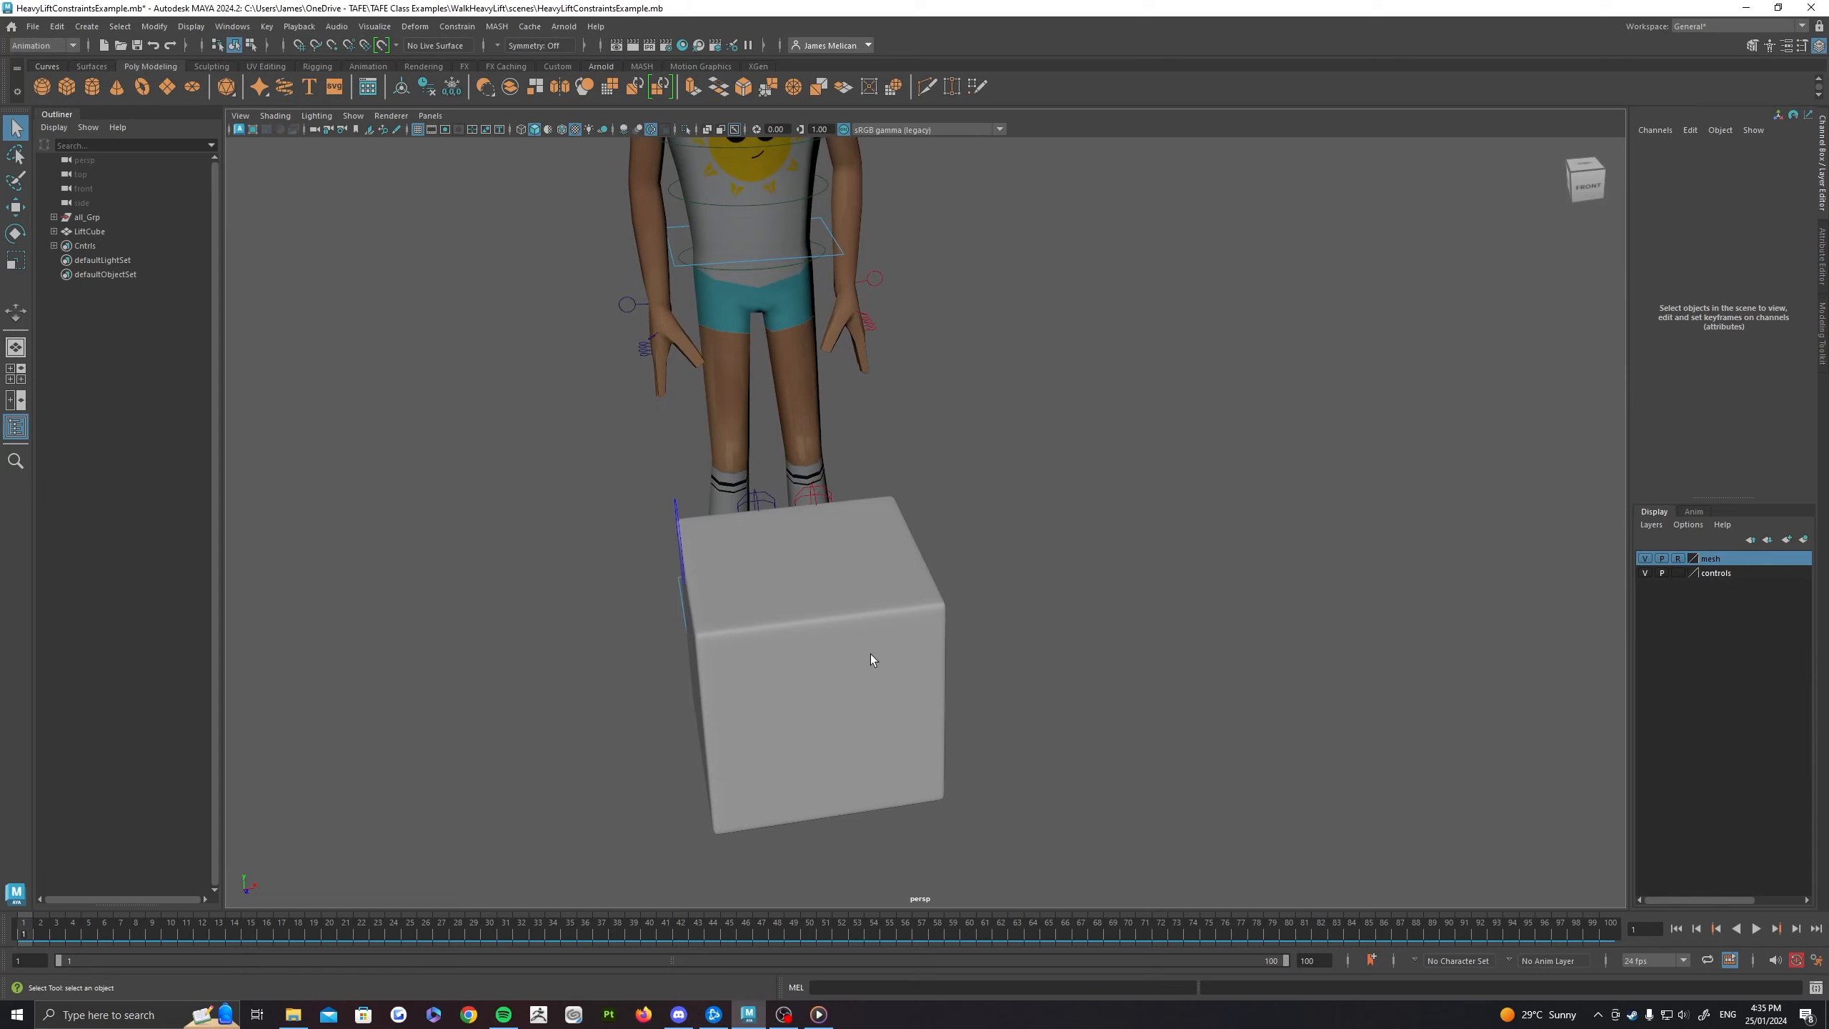
Step: Try moving the LiftCube box at frame 22 of the heavy lift scene, and undo the move
alt+middle_drag(870, 655, 946, 609)
alt+drag(946, 608, 894, 613)
drag(72, 928, 366, 927)
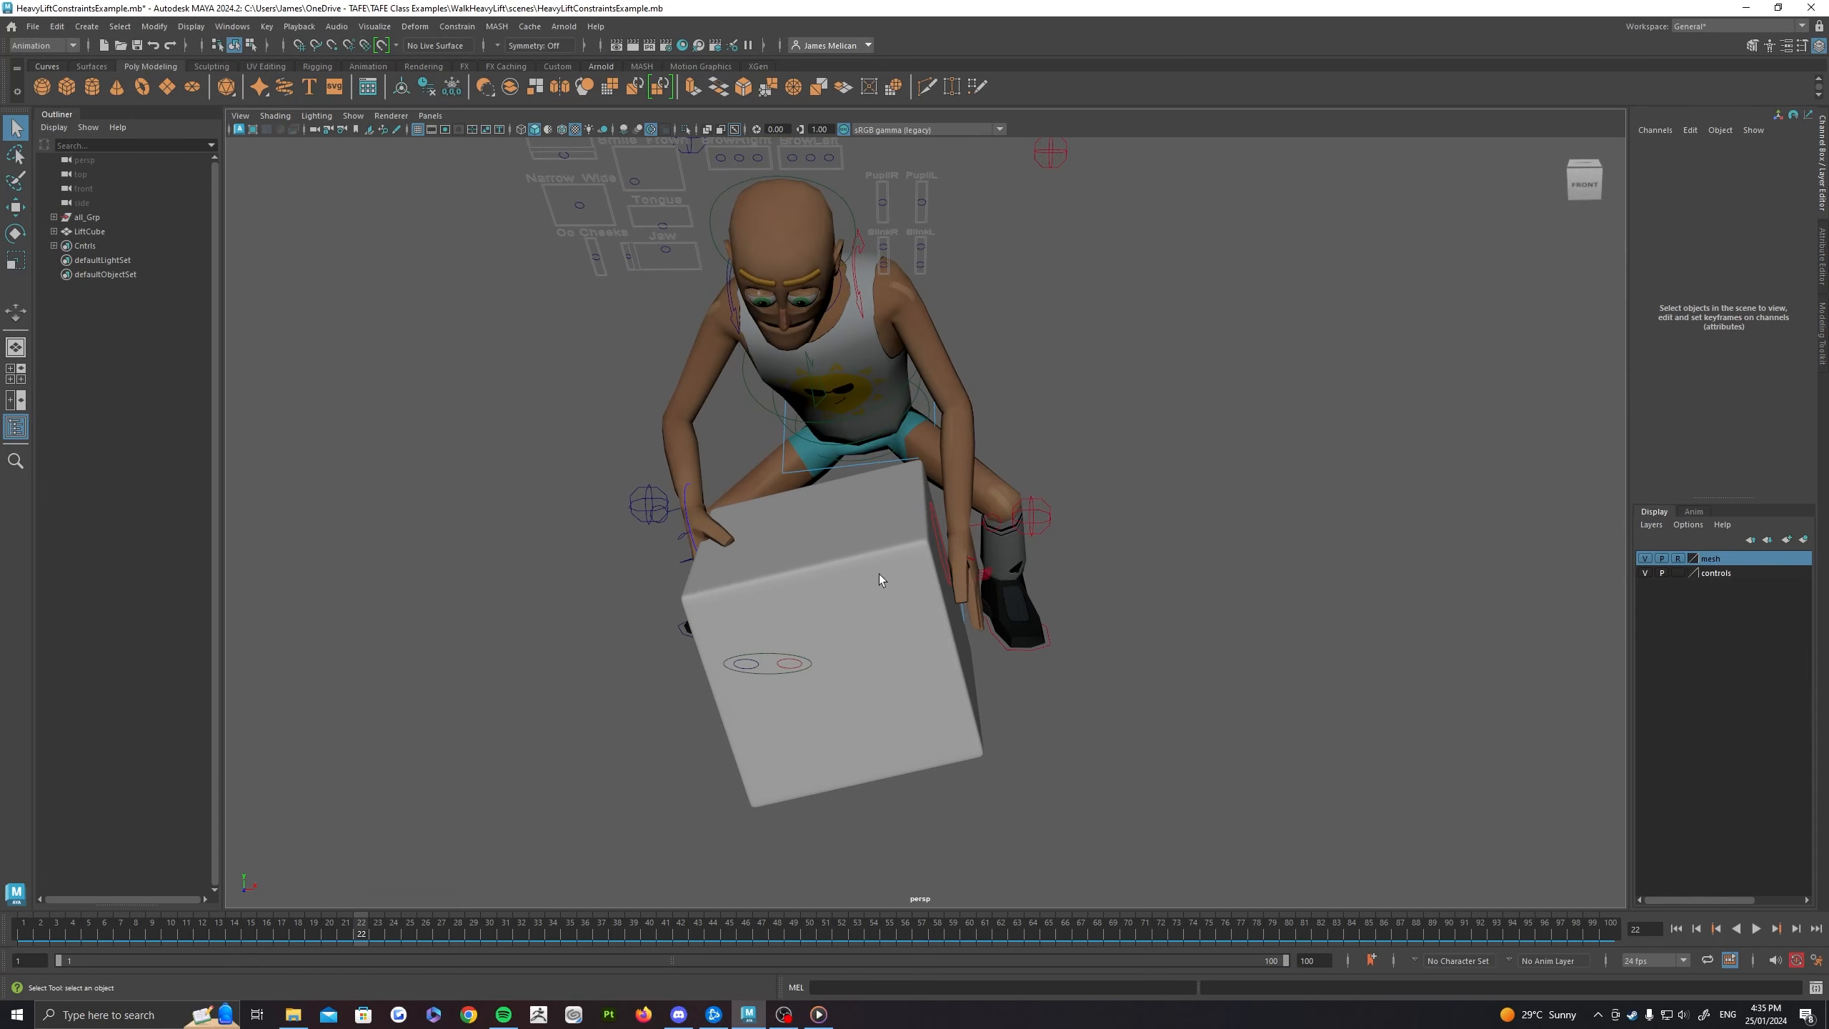
click(691, 573)
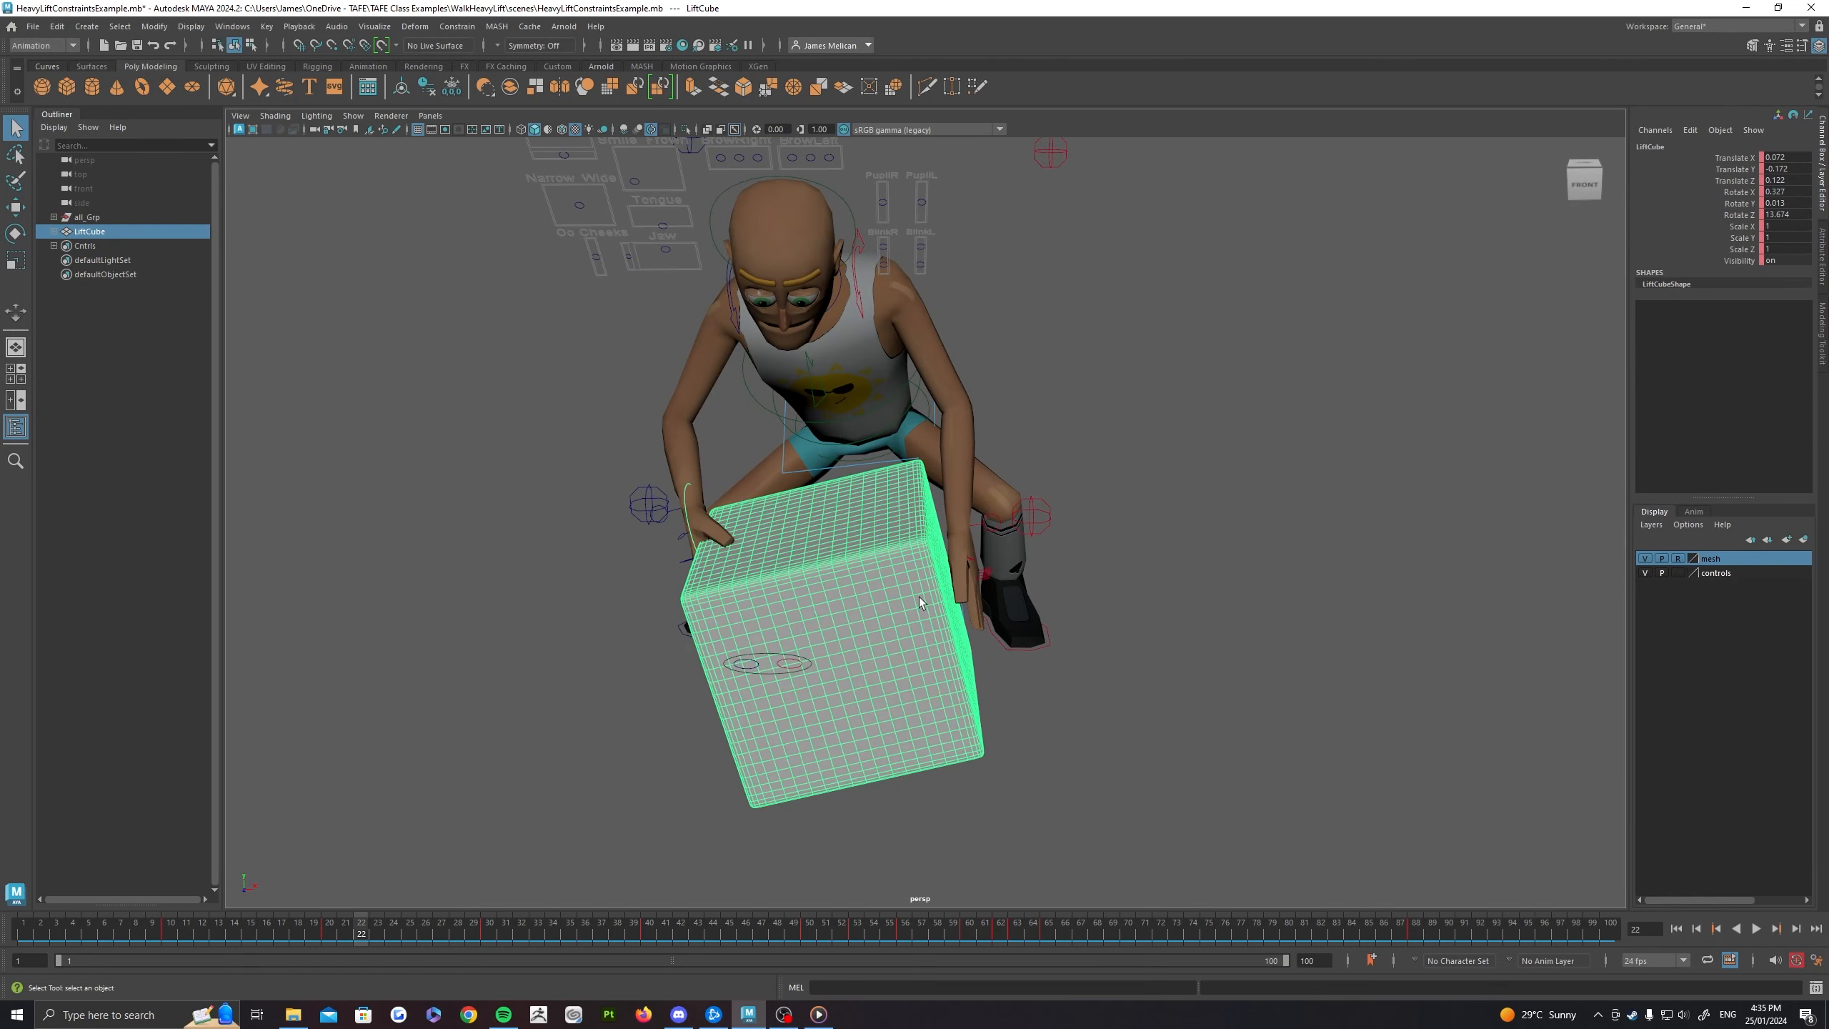
key(w)
alt+drag(918, 597, 901, 552)
drag(813, 706, 710, 629)
key(ctrl+z)
Step: Try moving and rotating the LiftCube box at frame 35, and undo both changes
mouse_move(534, 931)
mouse_down()
mouse_move(600, 927)
mouse_move(570, 925)
mouse_up()
drag(804, 715, 765, 691)
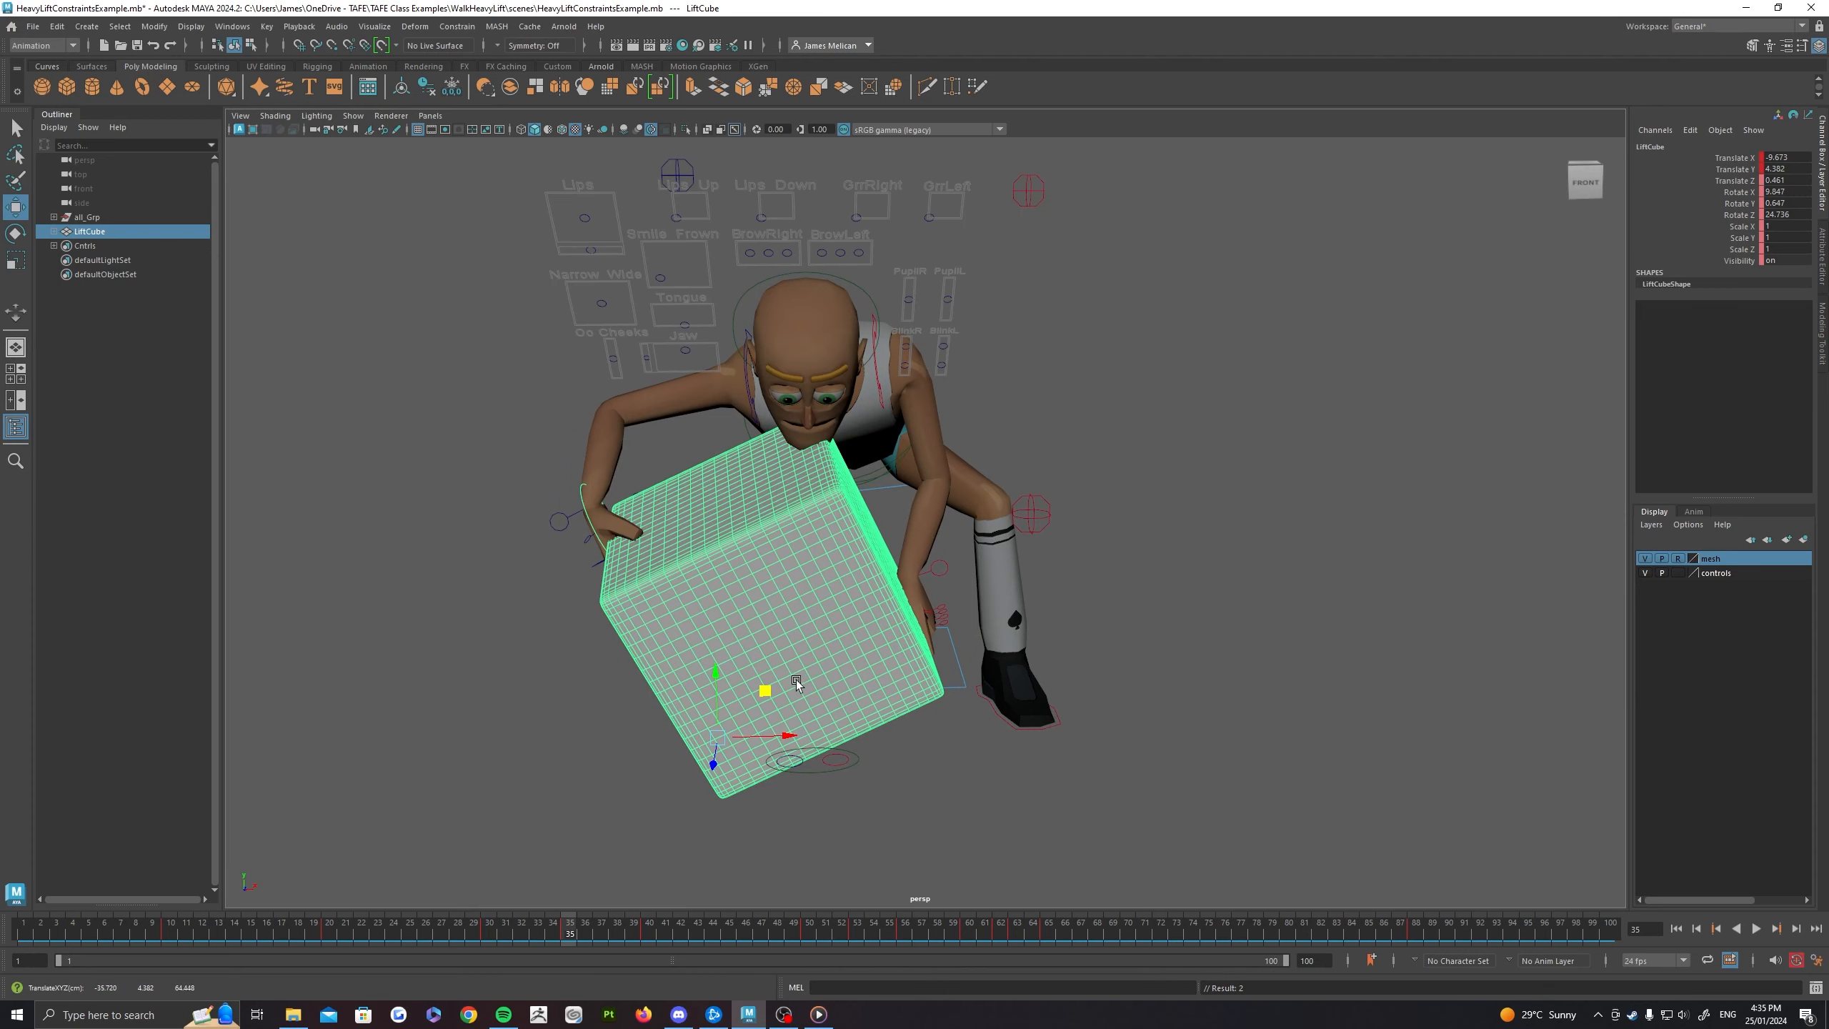
key(e)
drag(761, 681, 676, 771)
key(ctrl+z)
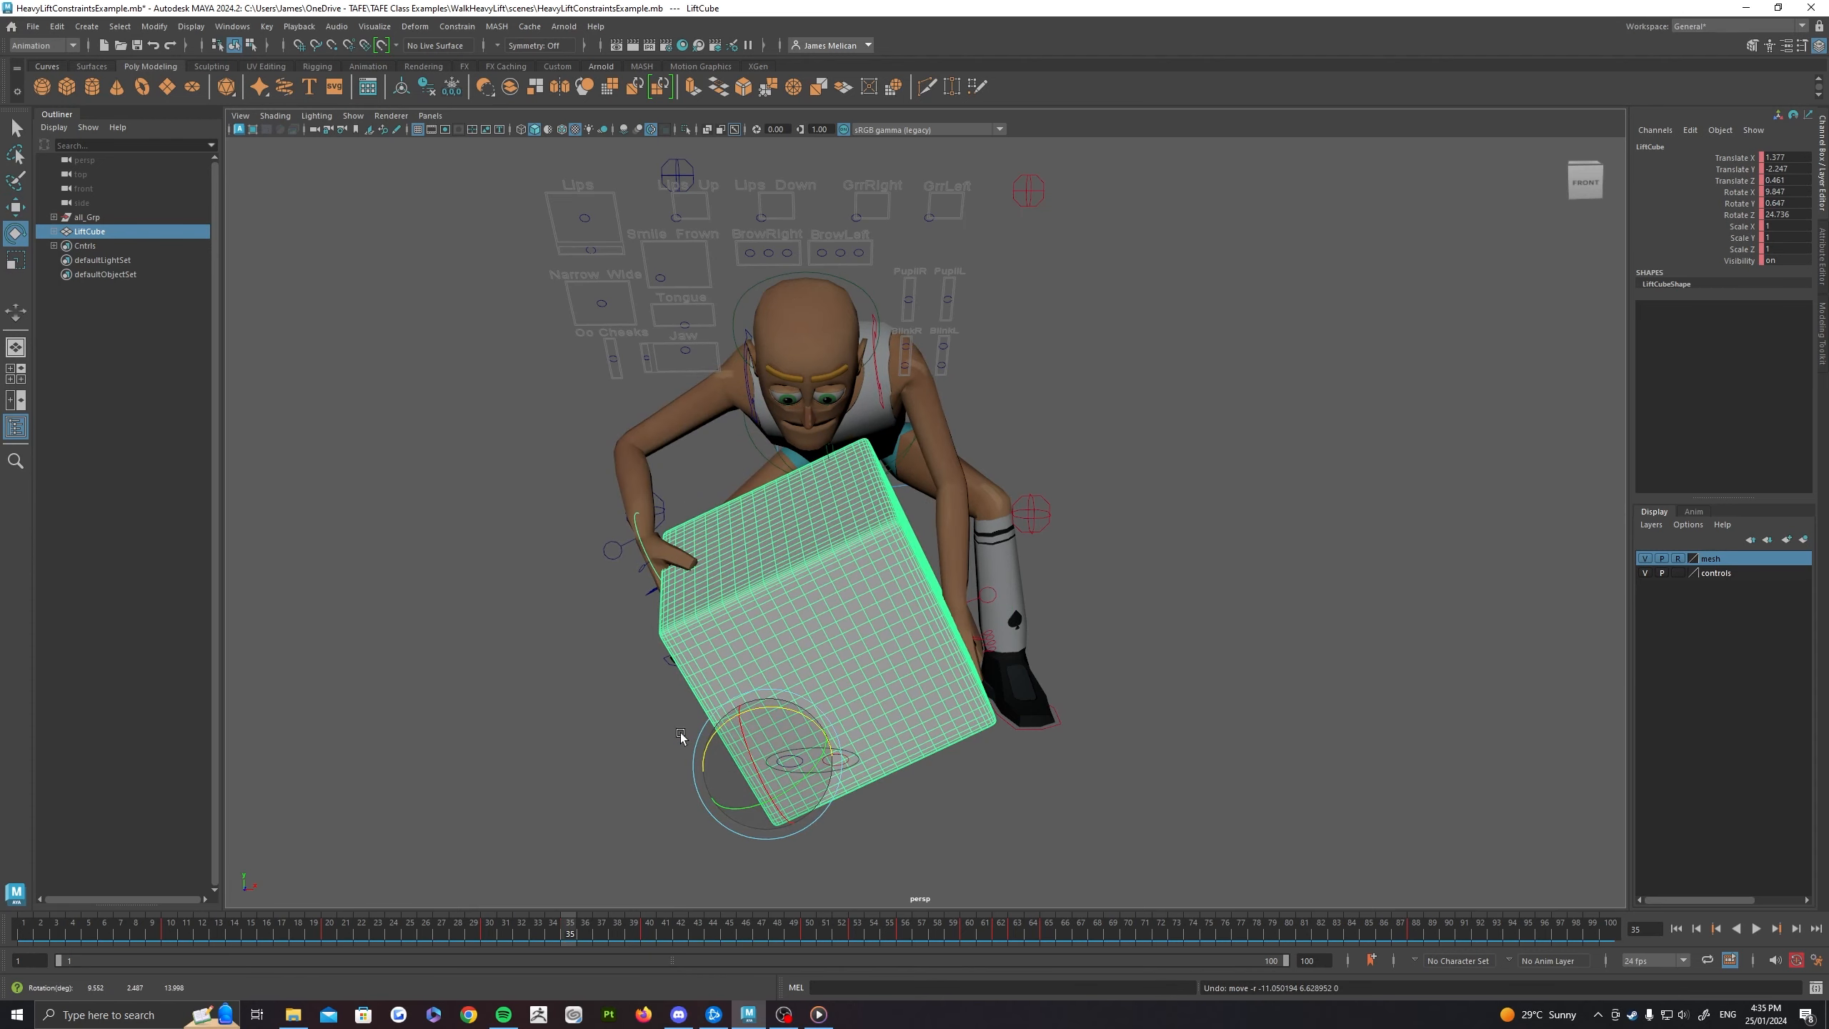
Step: Inspect the right hand up close, comparing the box's R_Lift_CNTRL with the arm's armIKR_Ctrl and its constraint attributes
scroll(739, 685, up, 3)
alt+drag(743, 661, 883, 581)
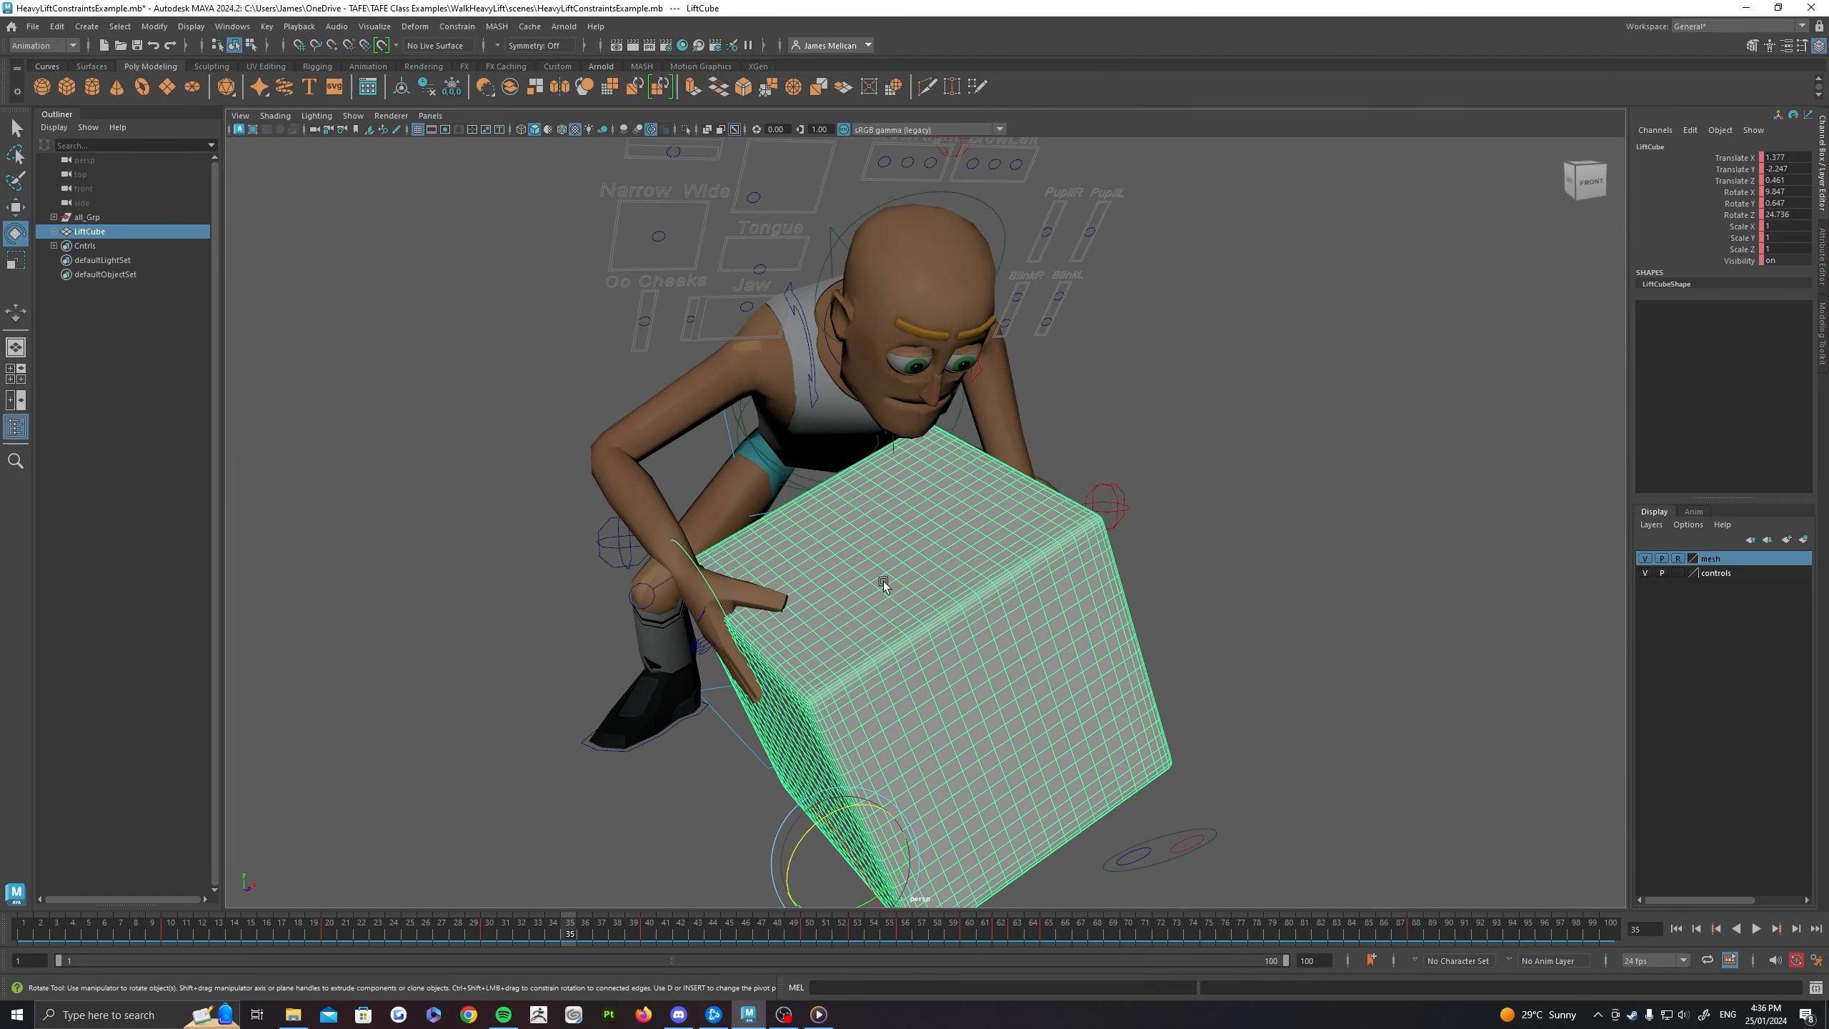
click(703, 572)
alt+drag(703, 572, 943, 608)
scroll(943, 608, up, 3)
key(q)
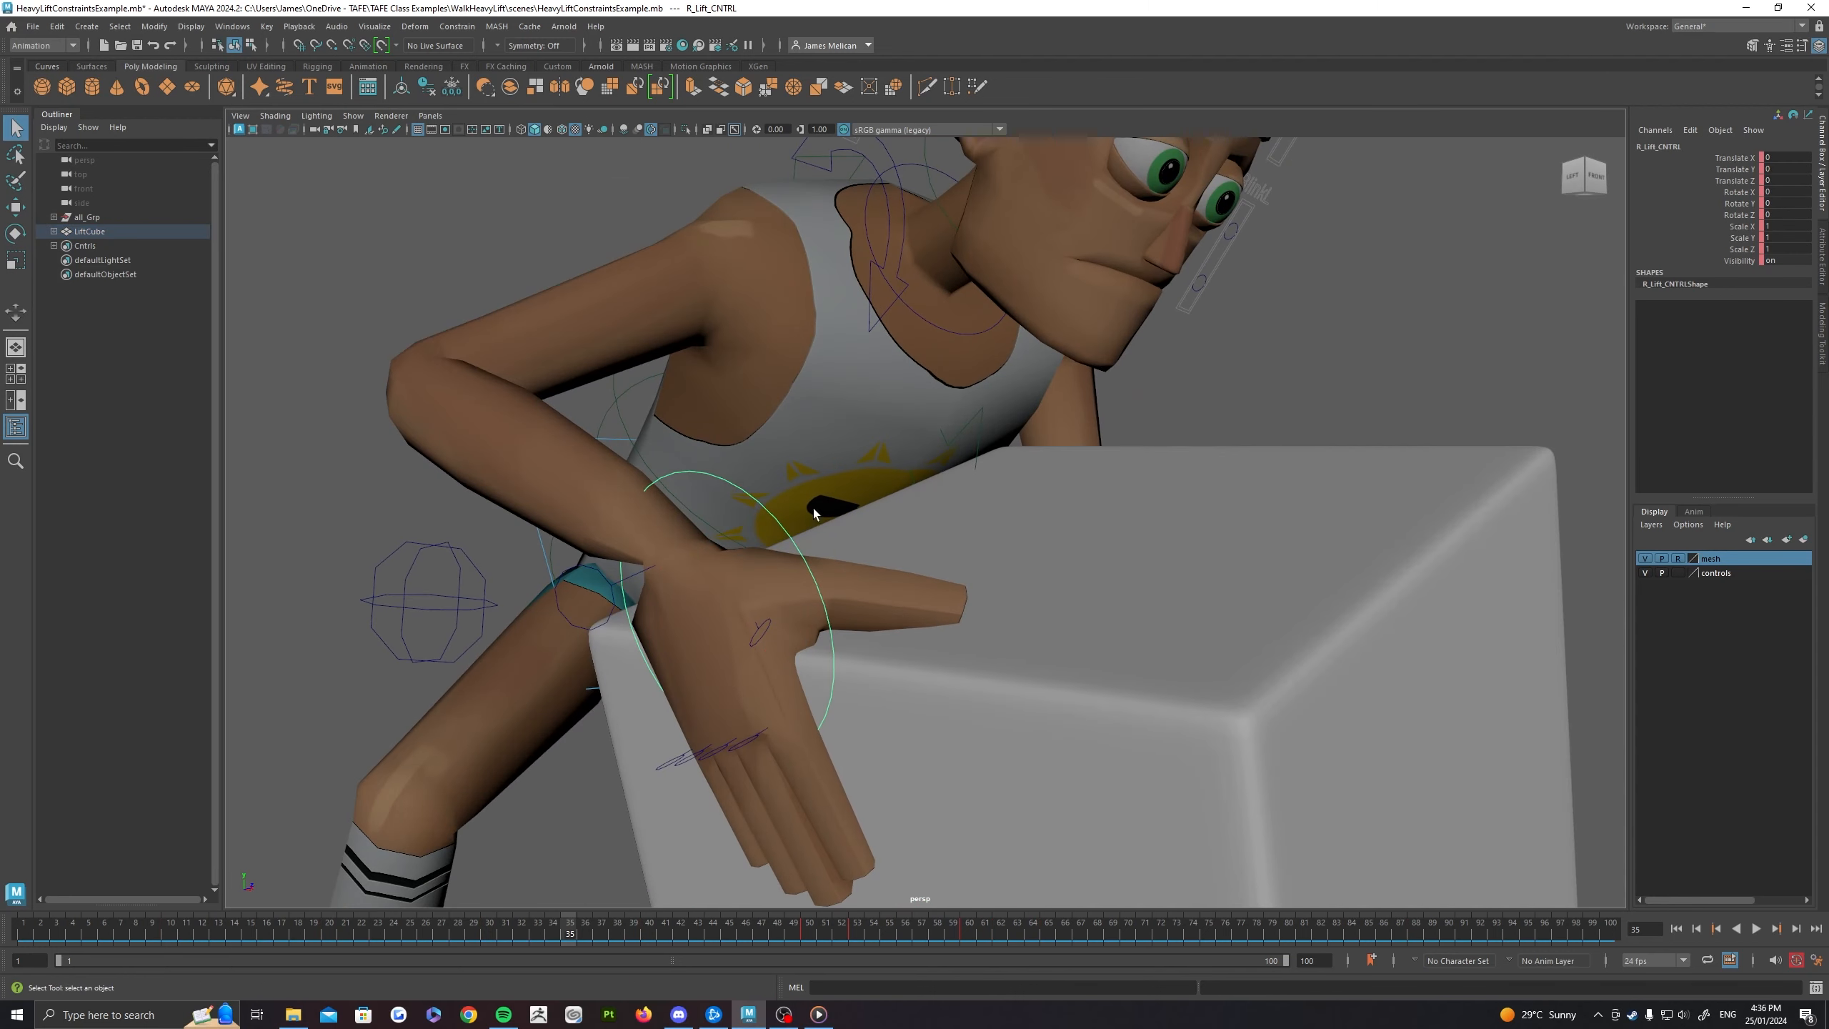
alt+drag(793, 584, 816, 628)
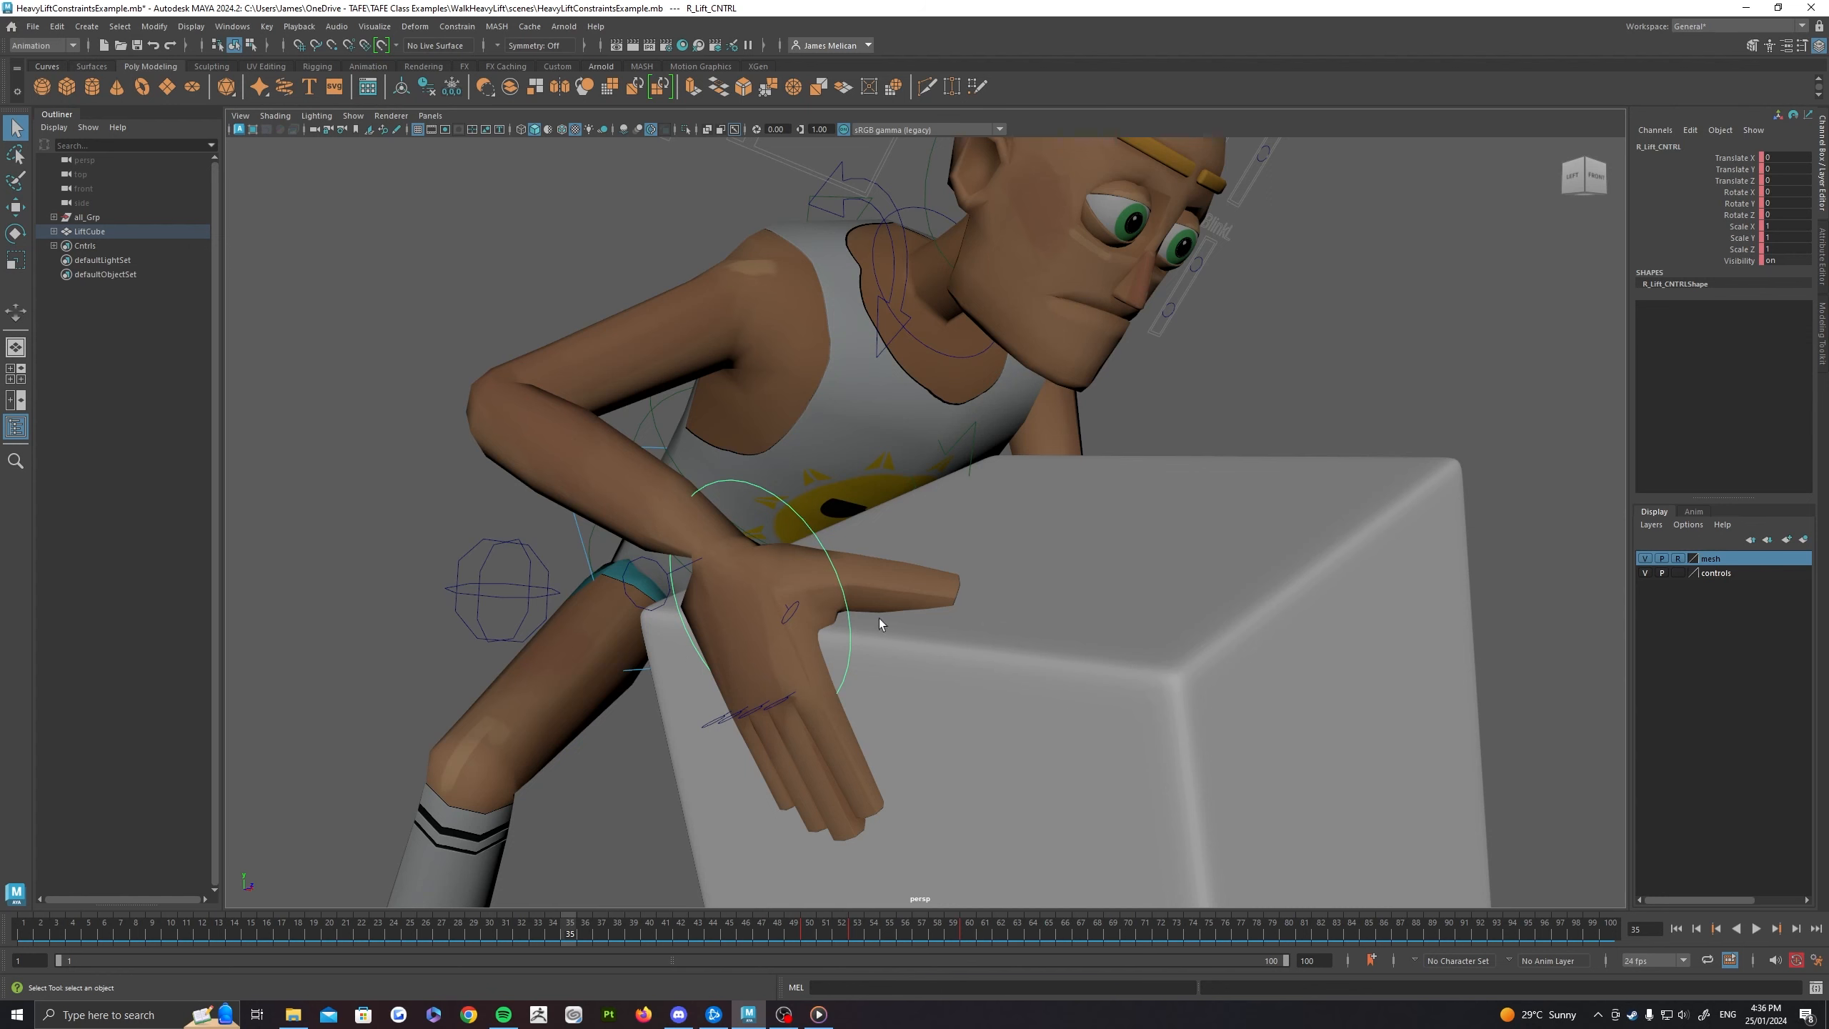
scroll(879, 623, down, 2)
click(725, 562)
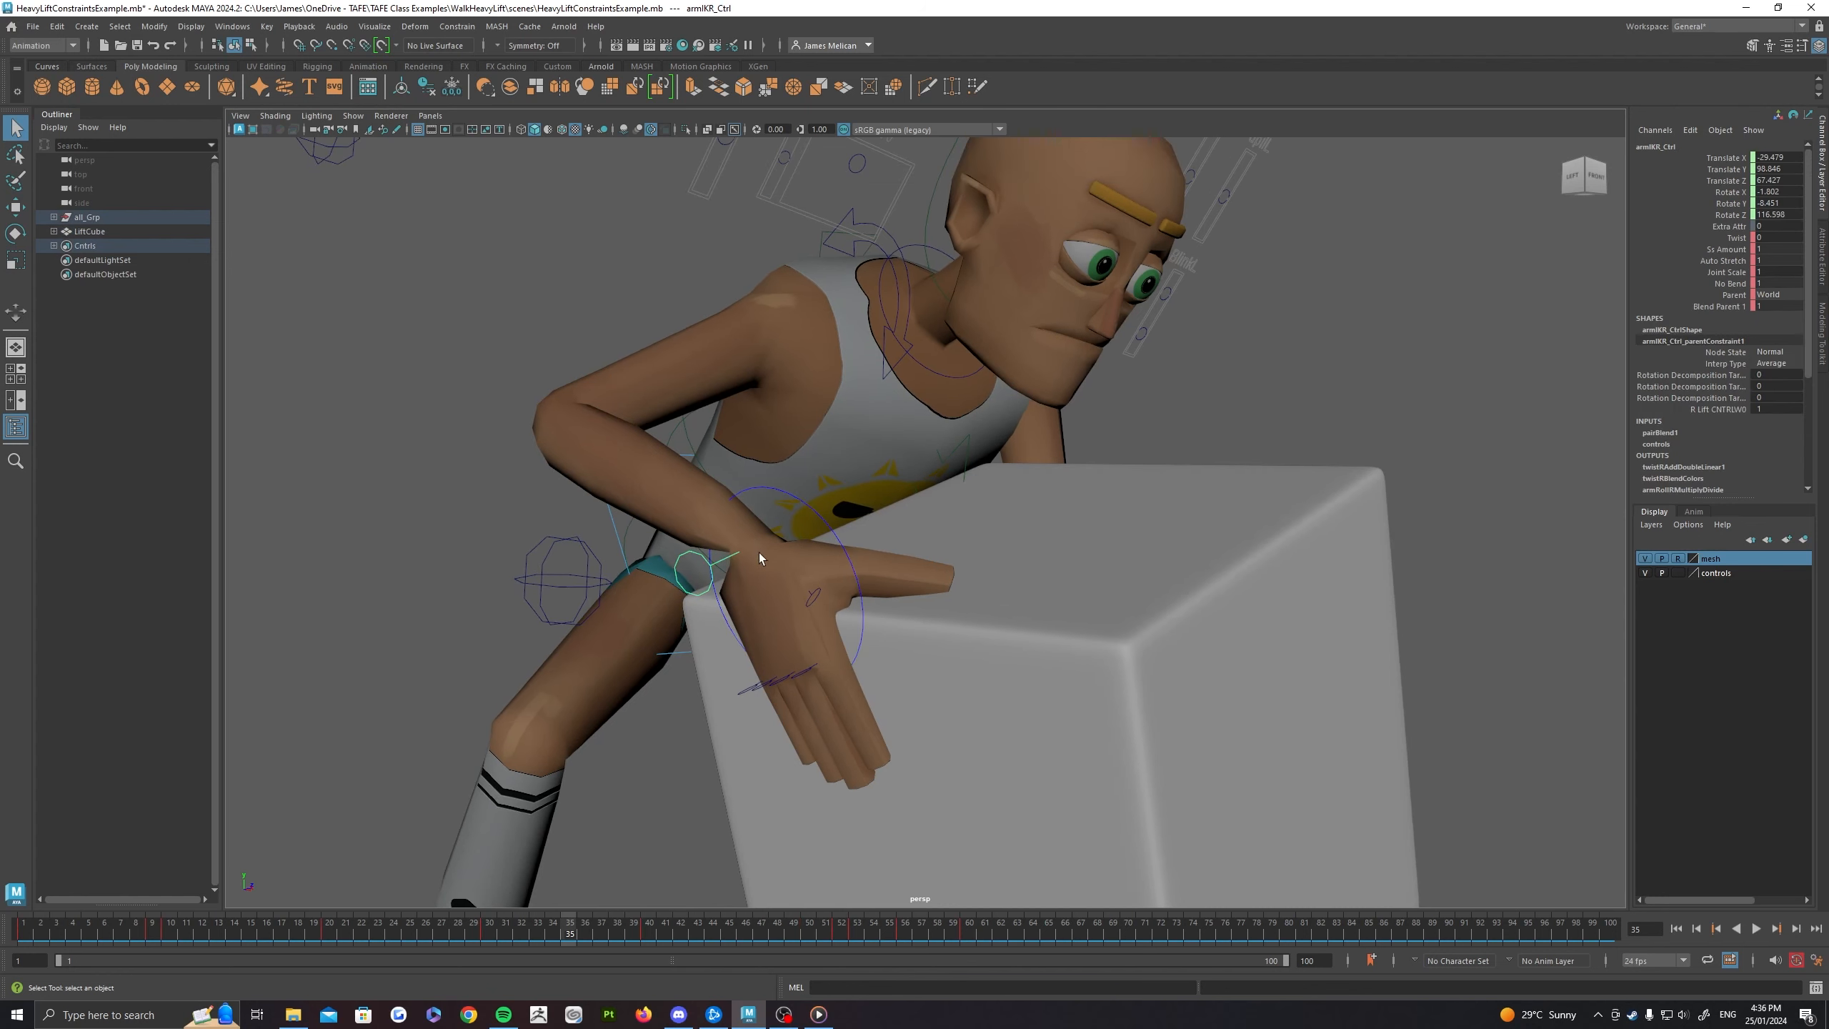
alt+drag(758, 551, 944, 591)
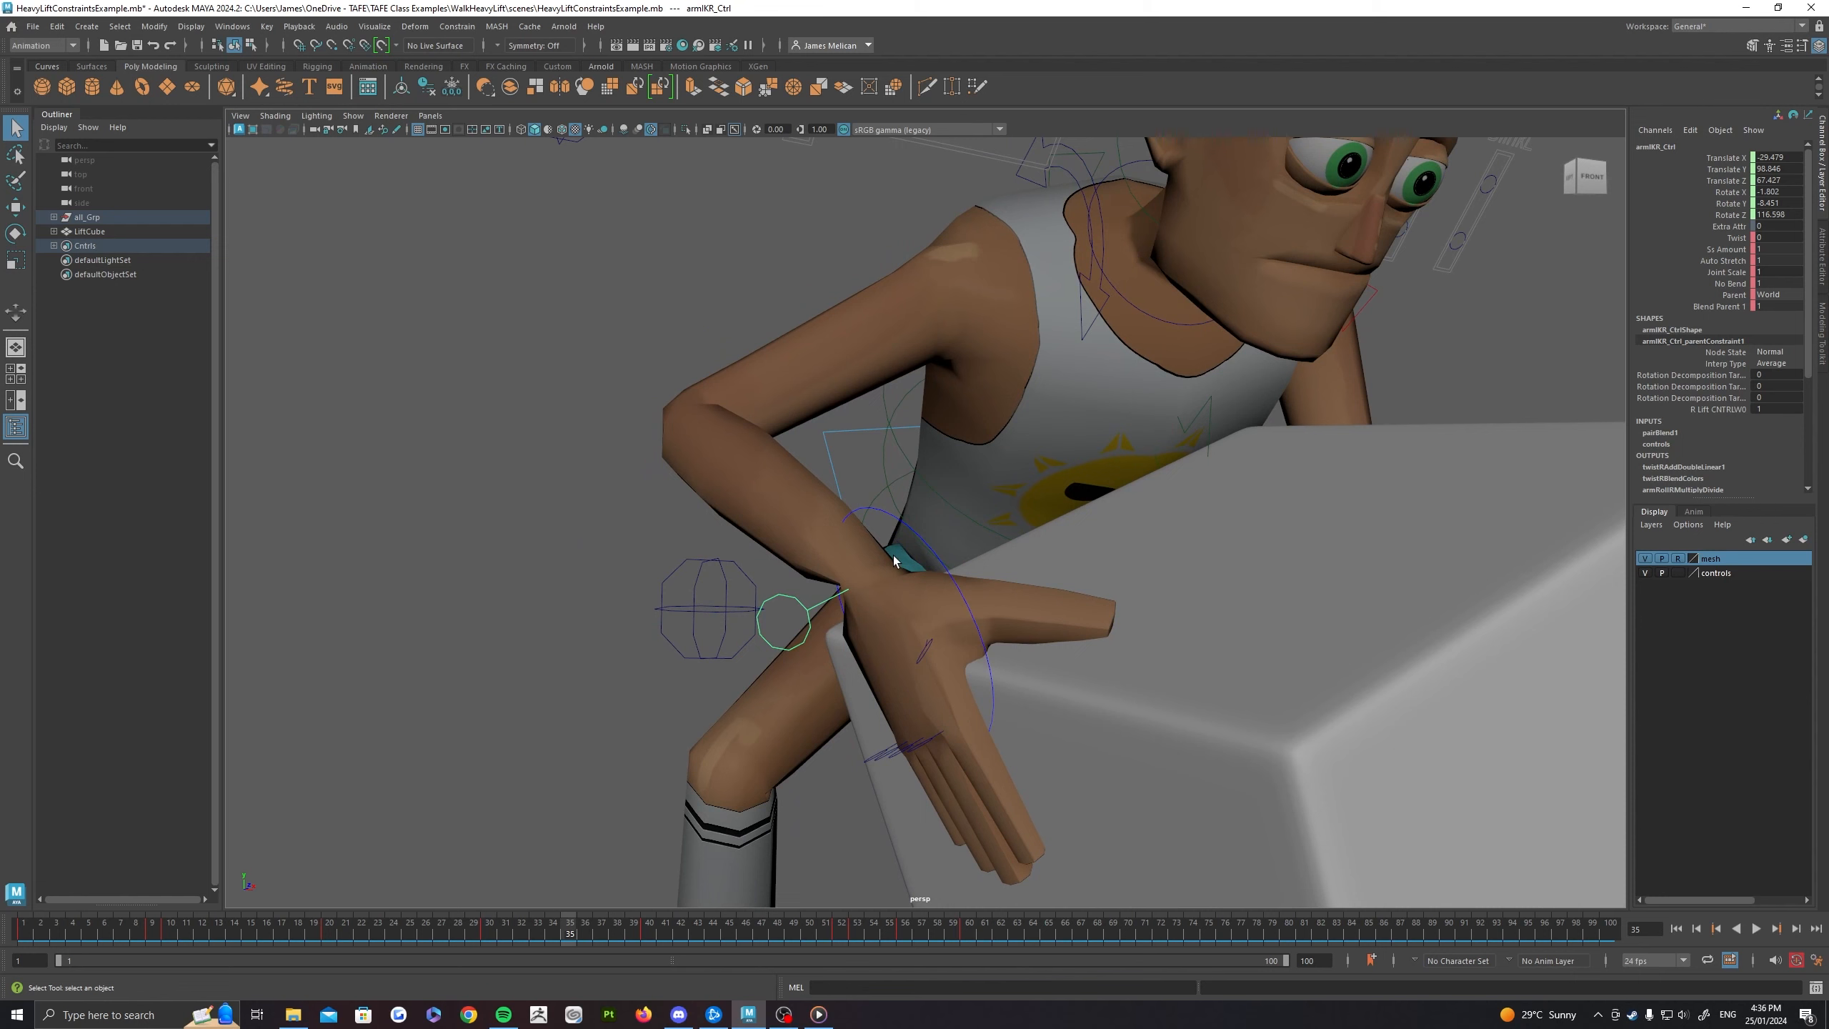
Step: Try moving R_Lift_CNTRL over the box at frame 35 to shift the right hand's grip, and undo the moves
click(928, 549)
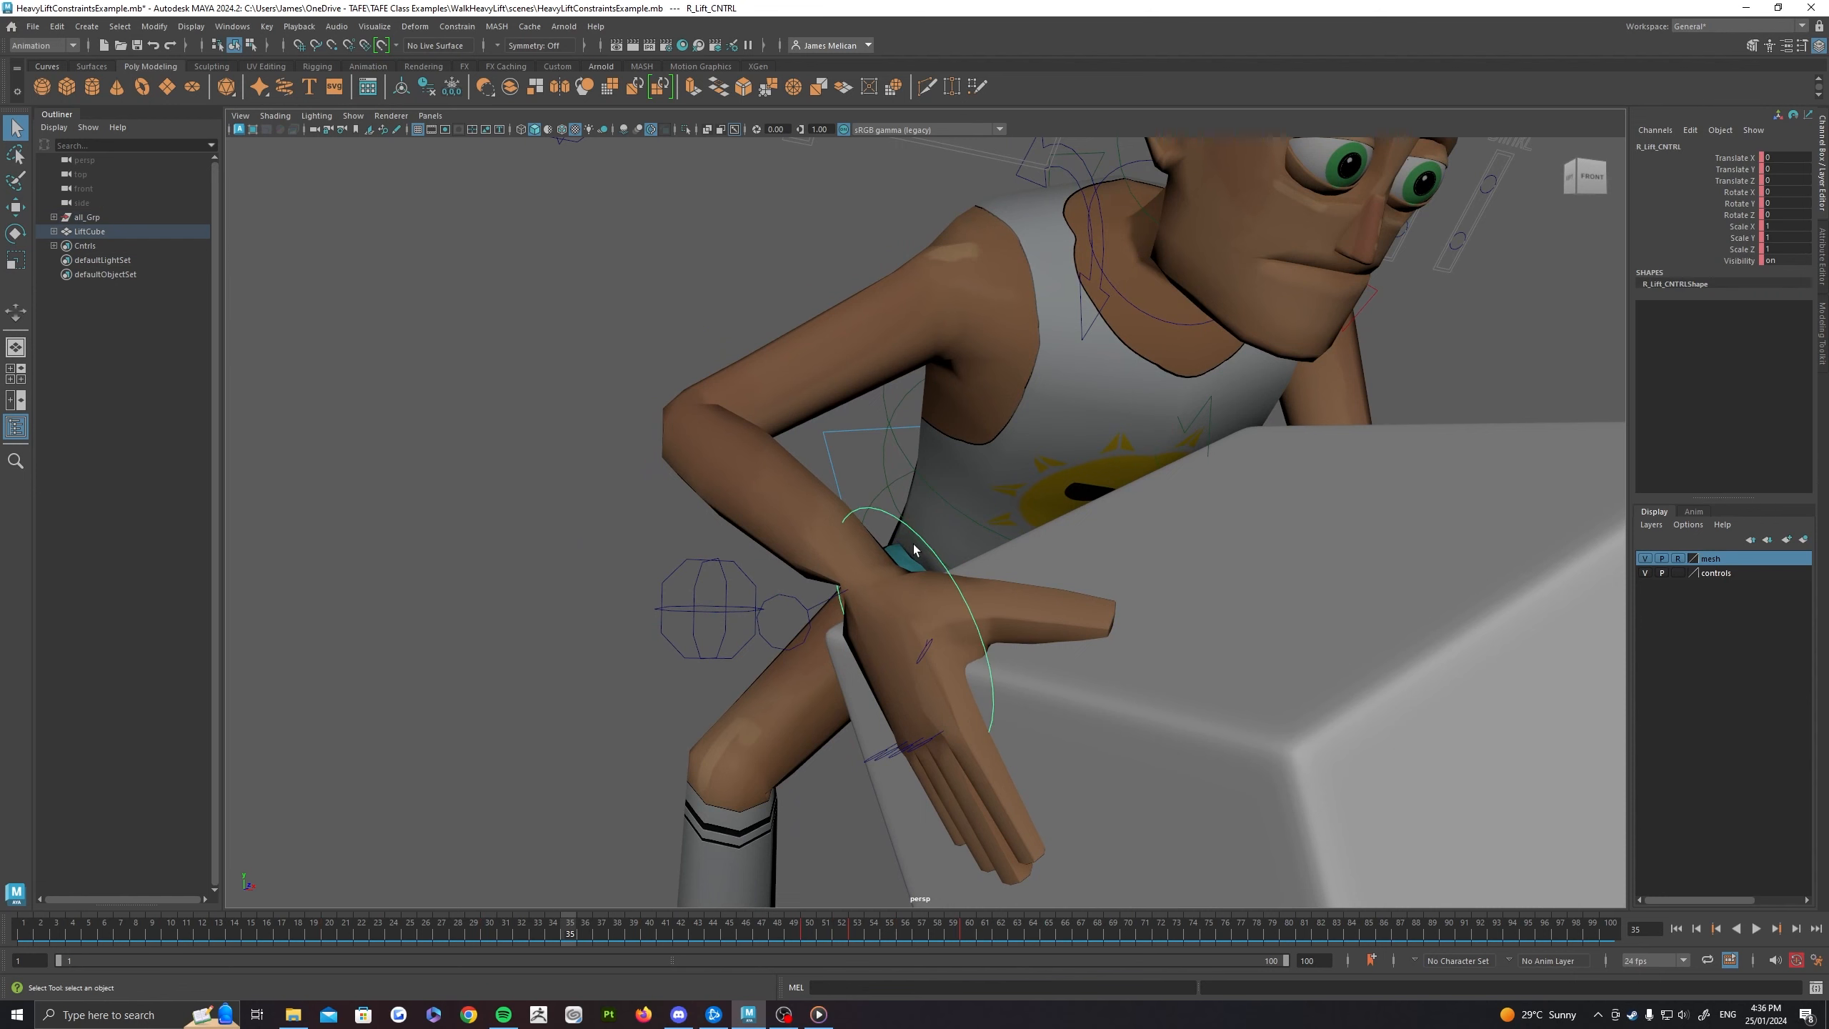
key(w)
alt+drag(914, 550, 929, 468)
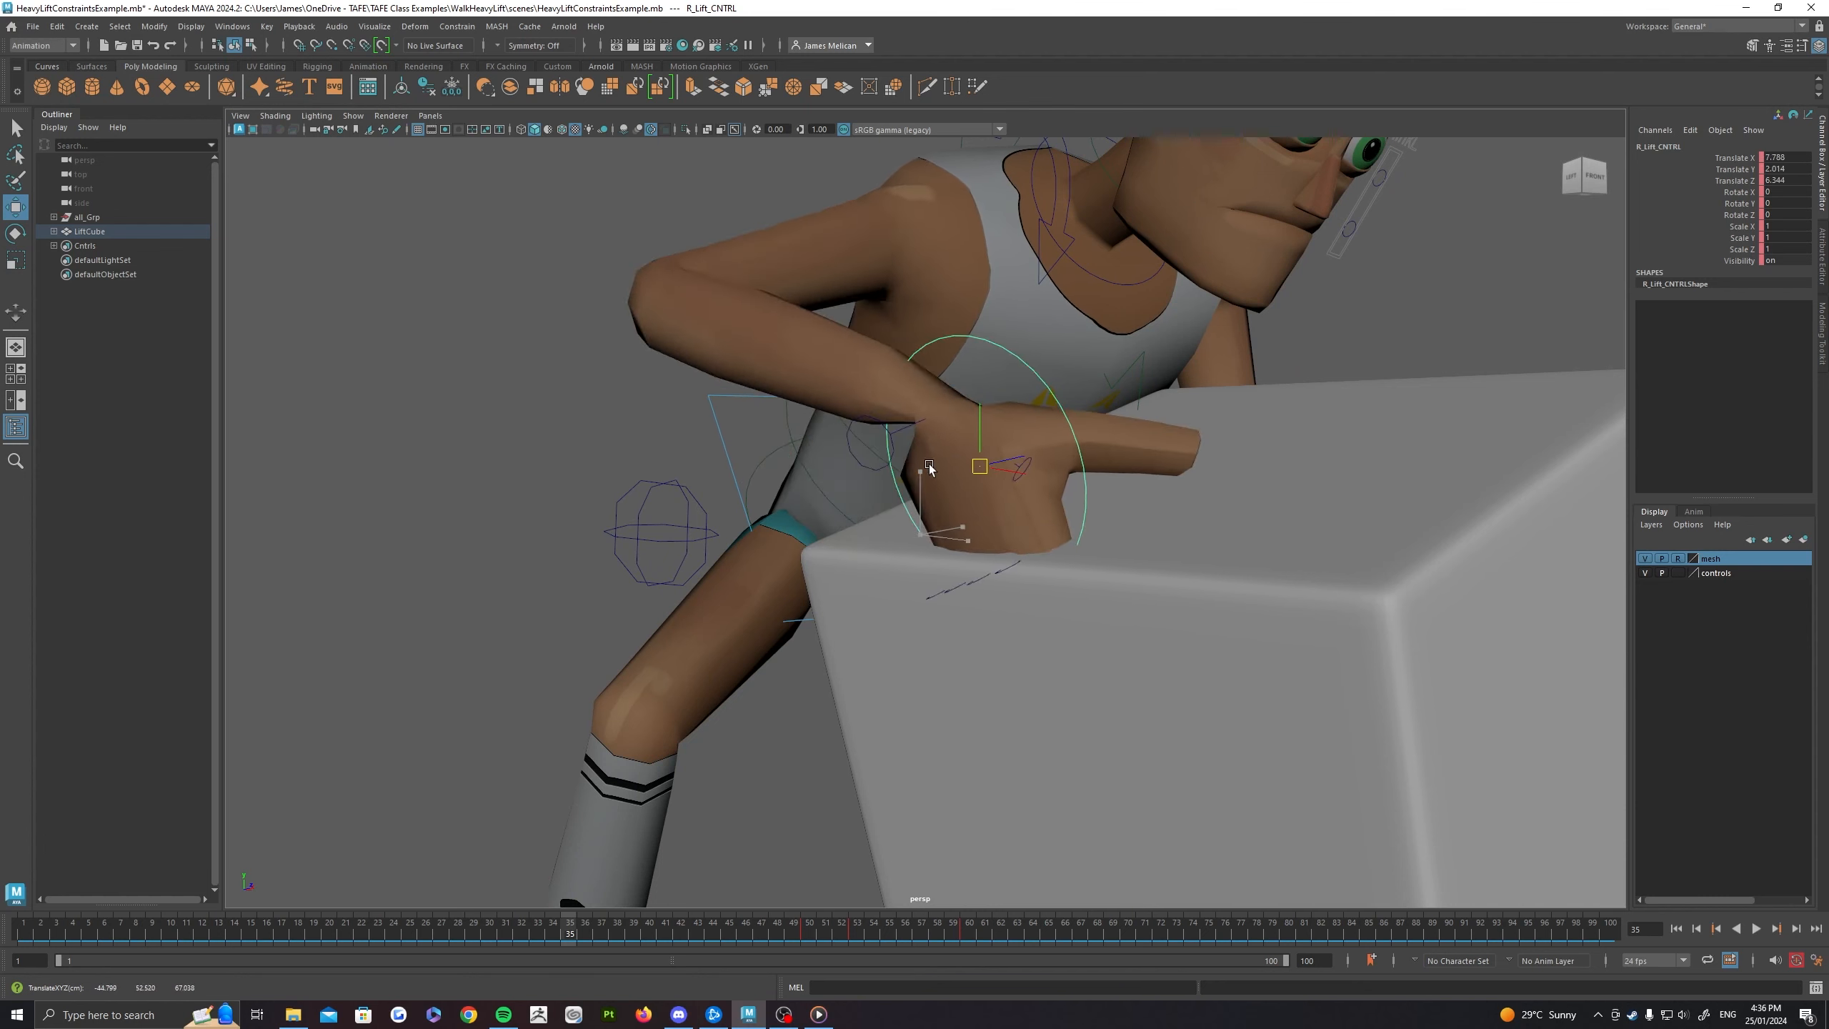
key(ctrl+z)
key(ctrl+z)
key(ctrl+z)
key(ctrl+z)
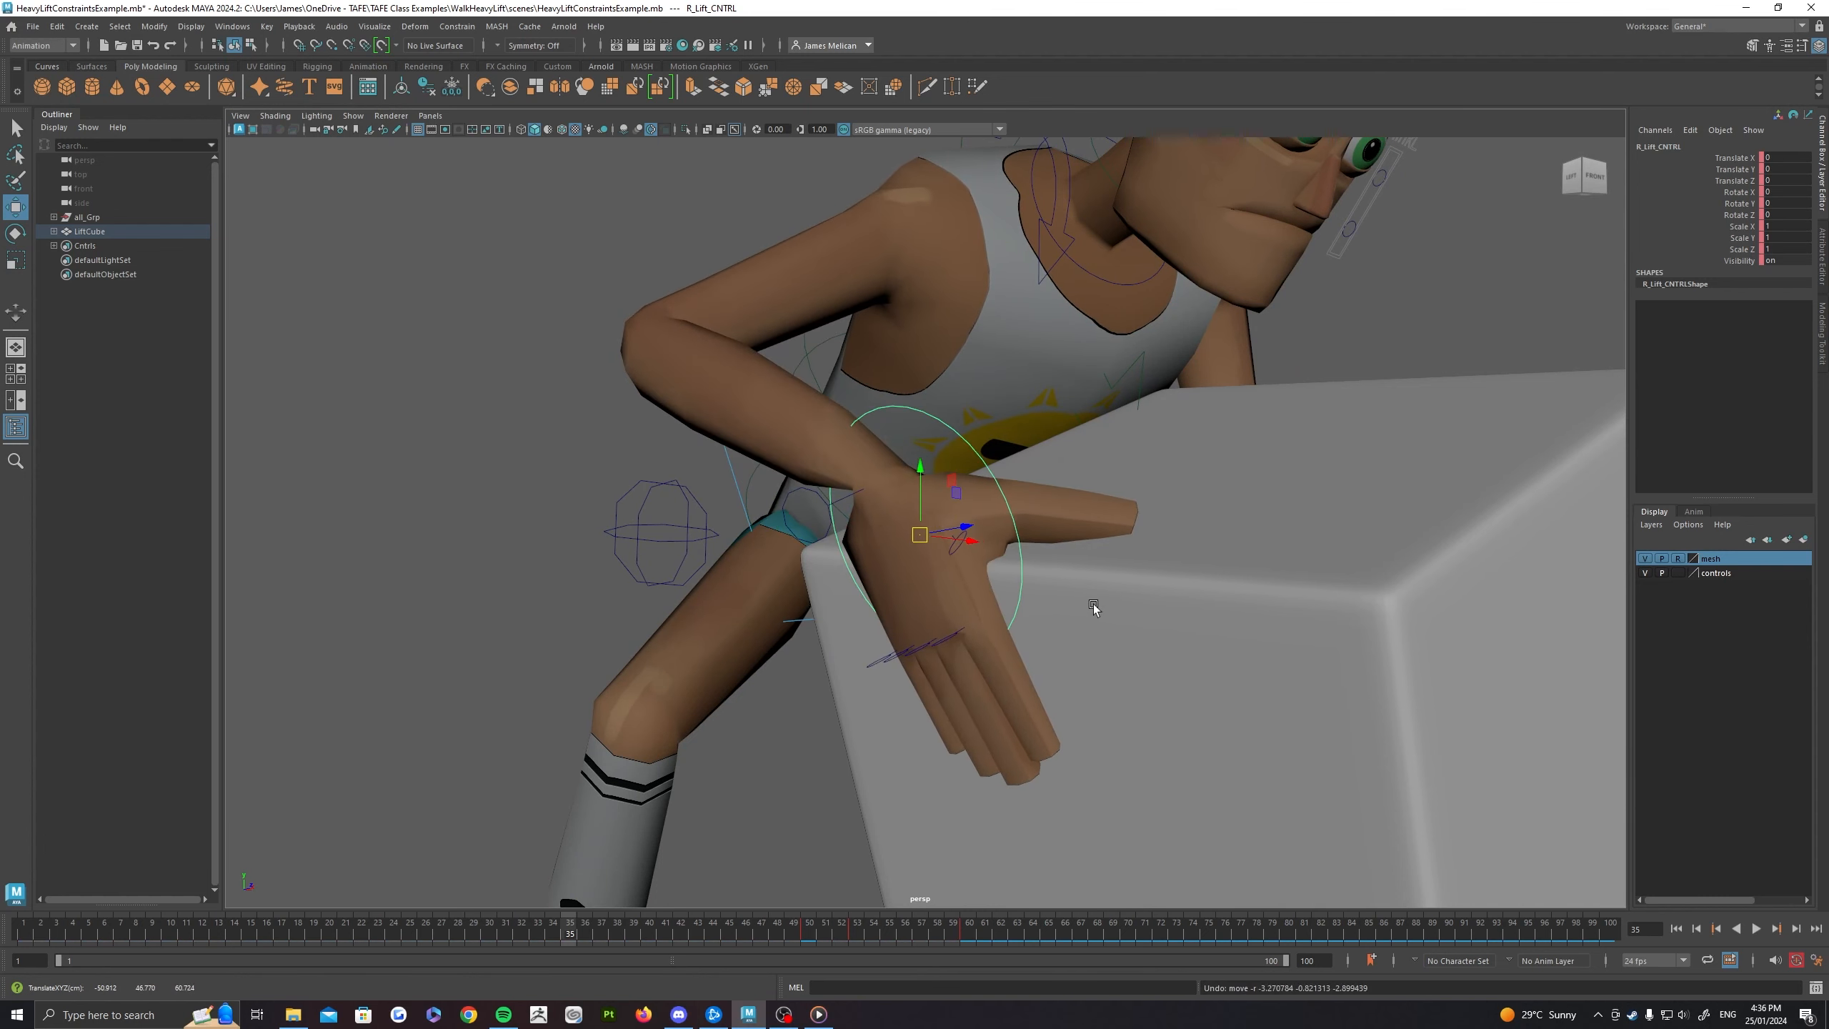
Step: Scrub forward to frame 63 and back to frame 47 to review how the right hand's grip on the box is animated
drag(567, 921, 785, 863)
scroll(792, 807, down, 5)
alt+drag(815, 701, 847, 717)
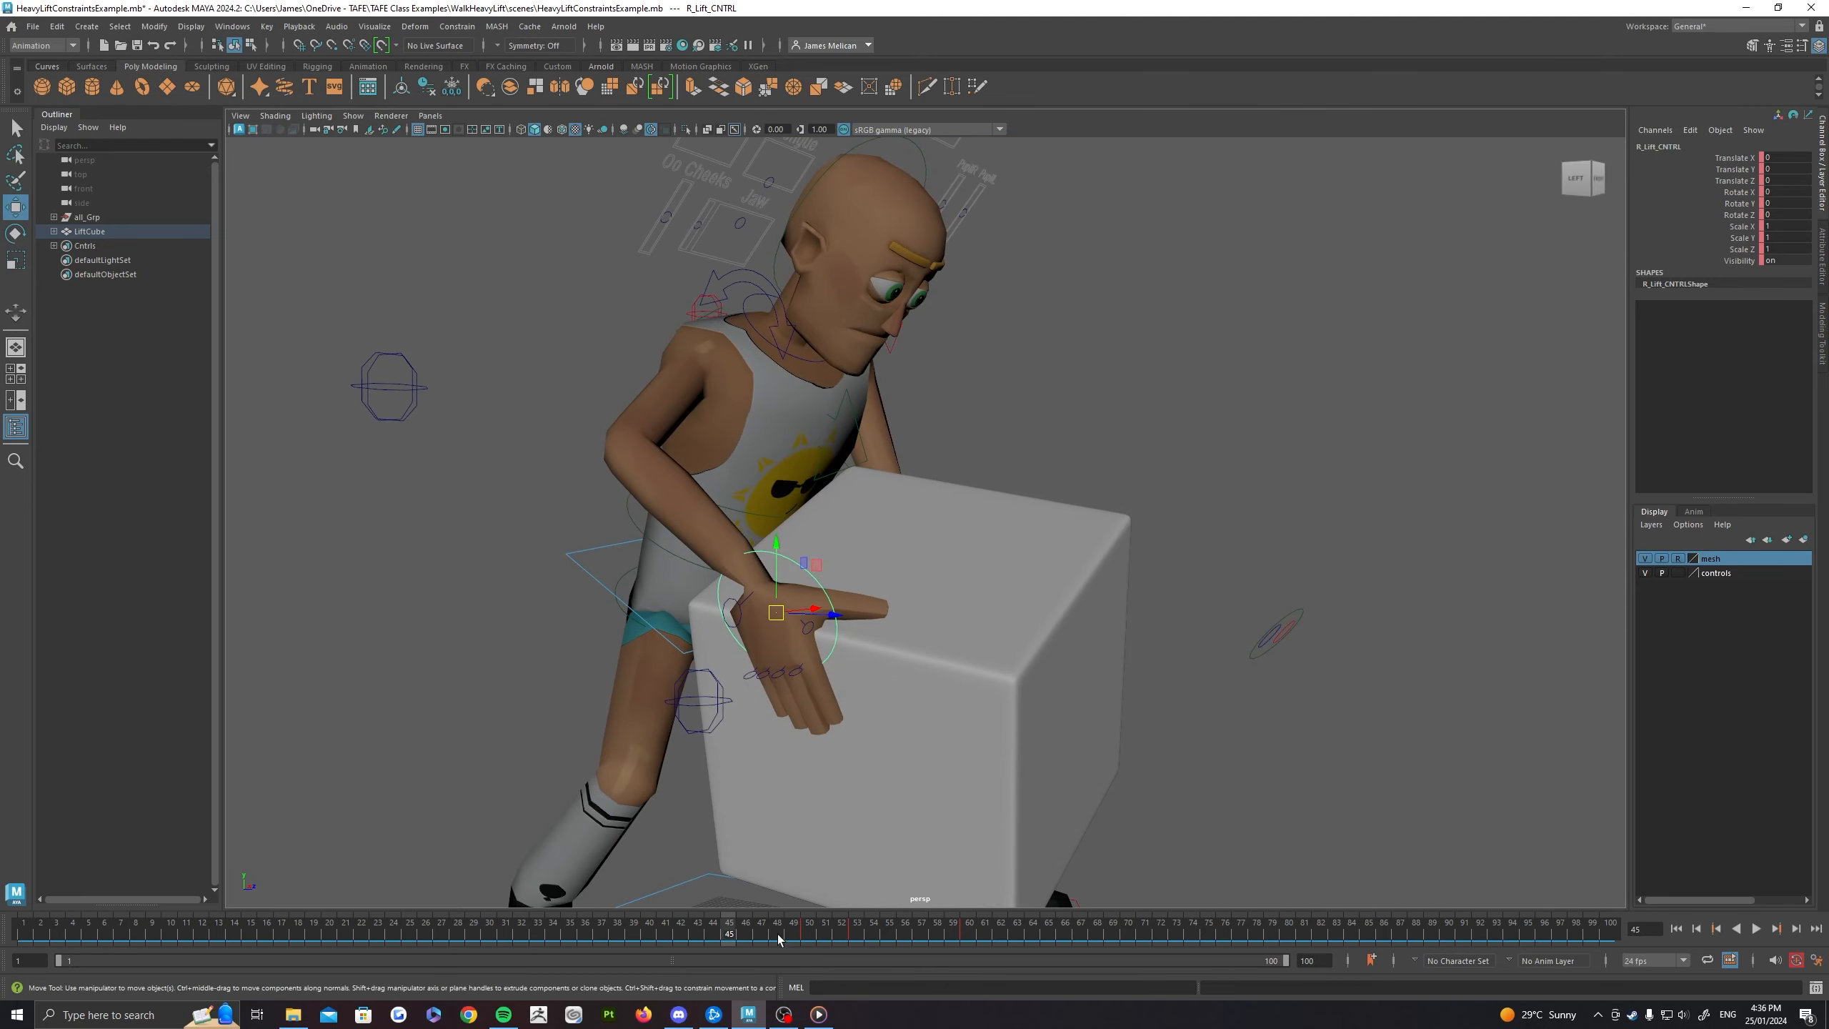
drag(778, 936, 1017, 935)
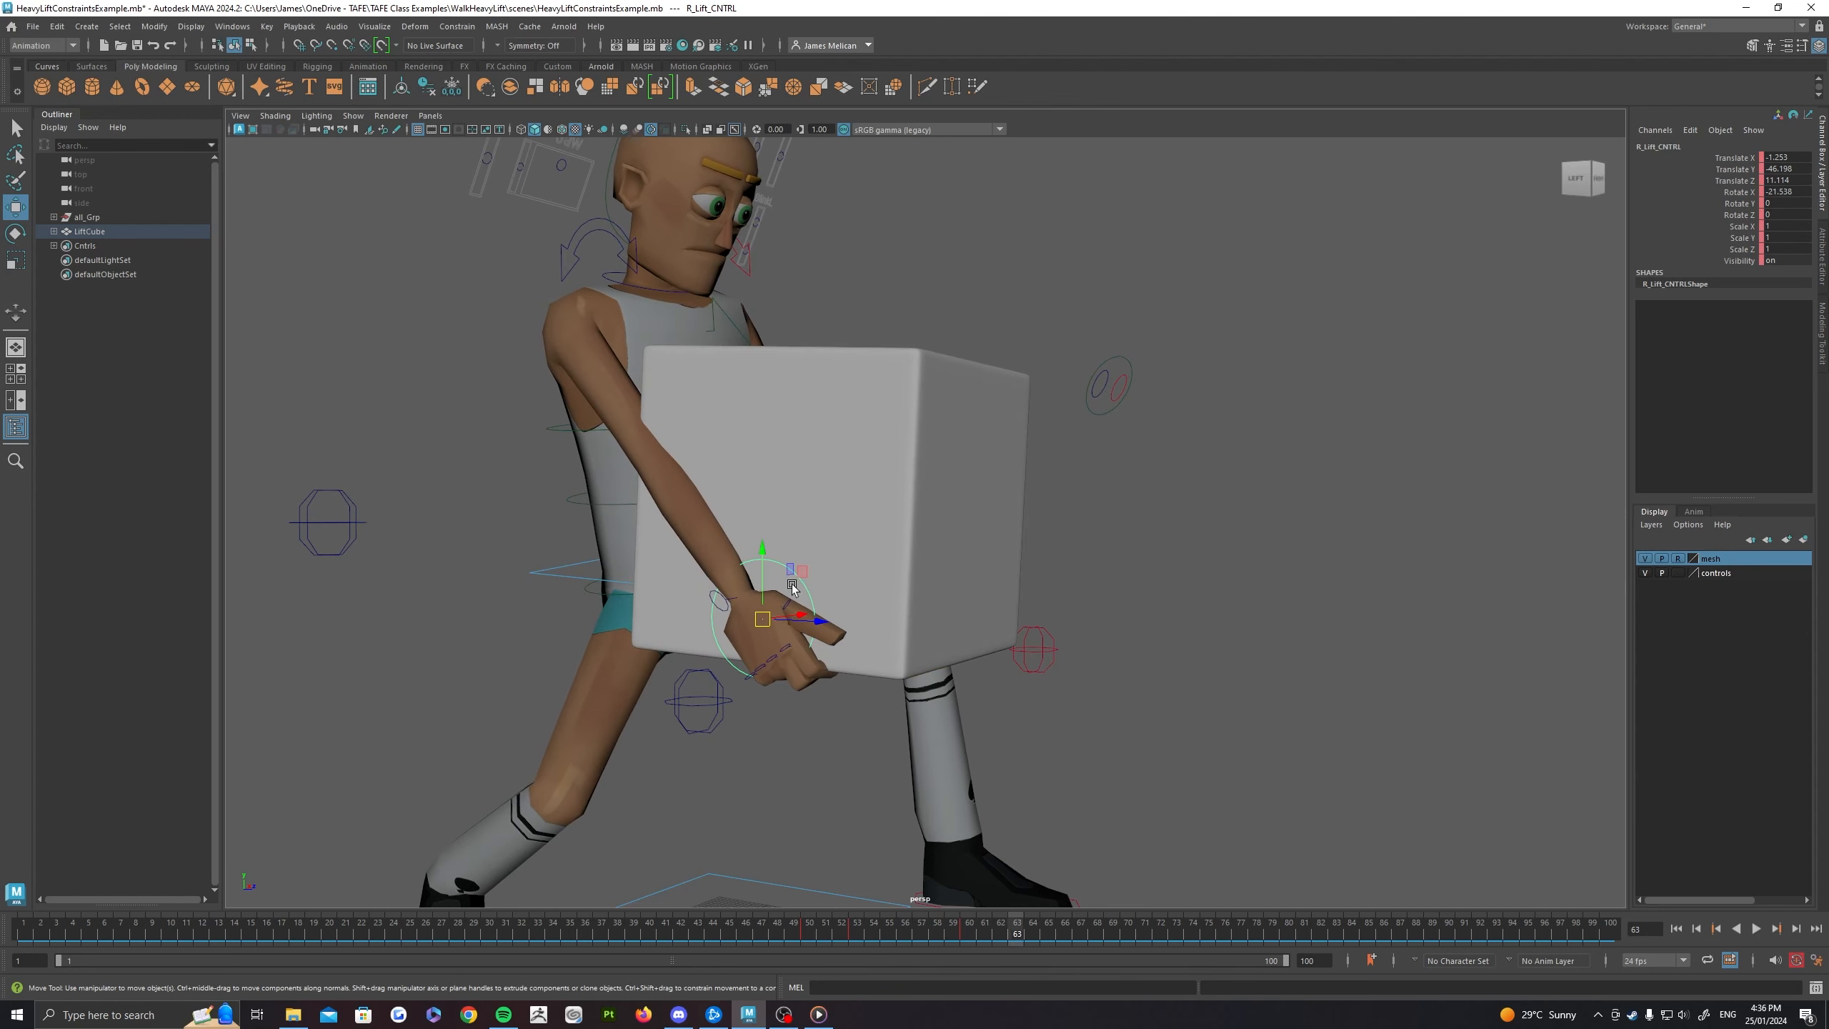
alt+drag(791, 587, 856, 423)
drag(959, 935, 761, 935)
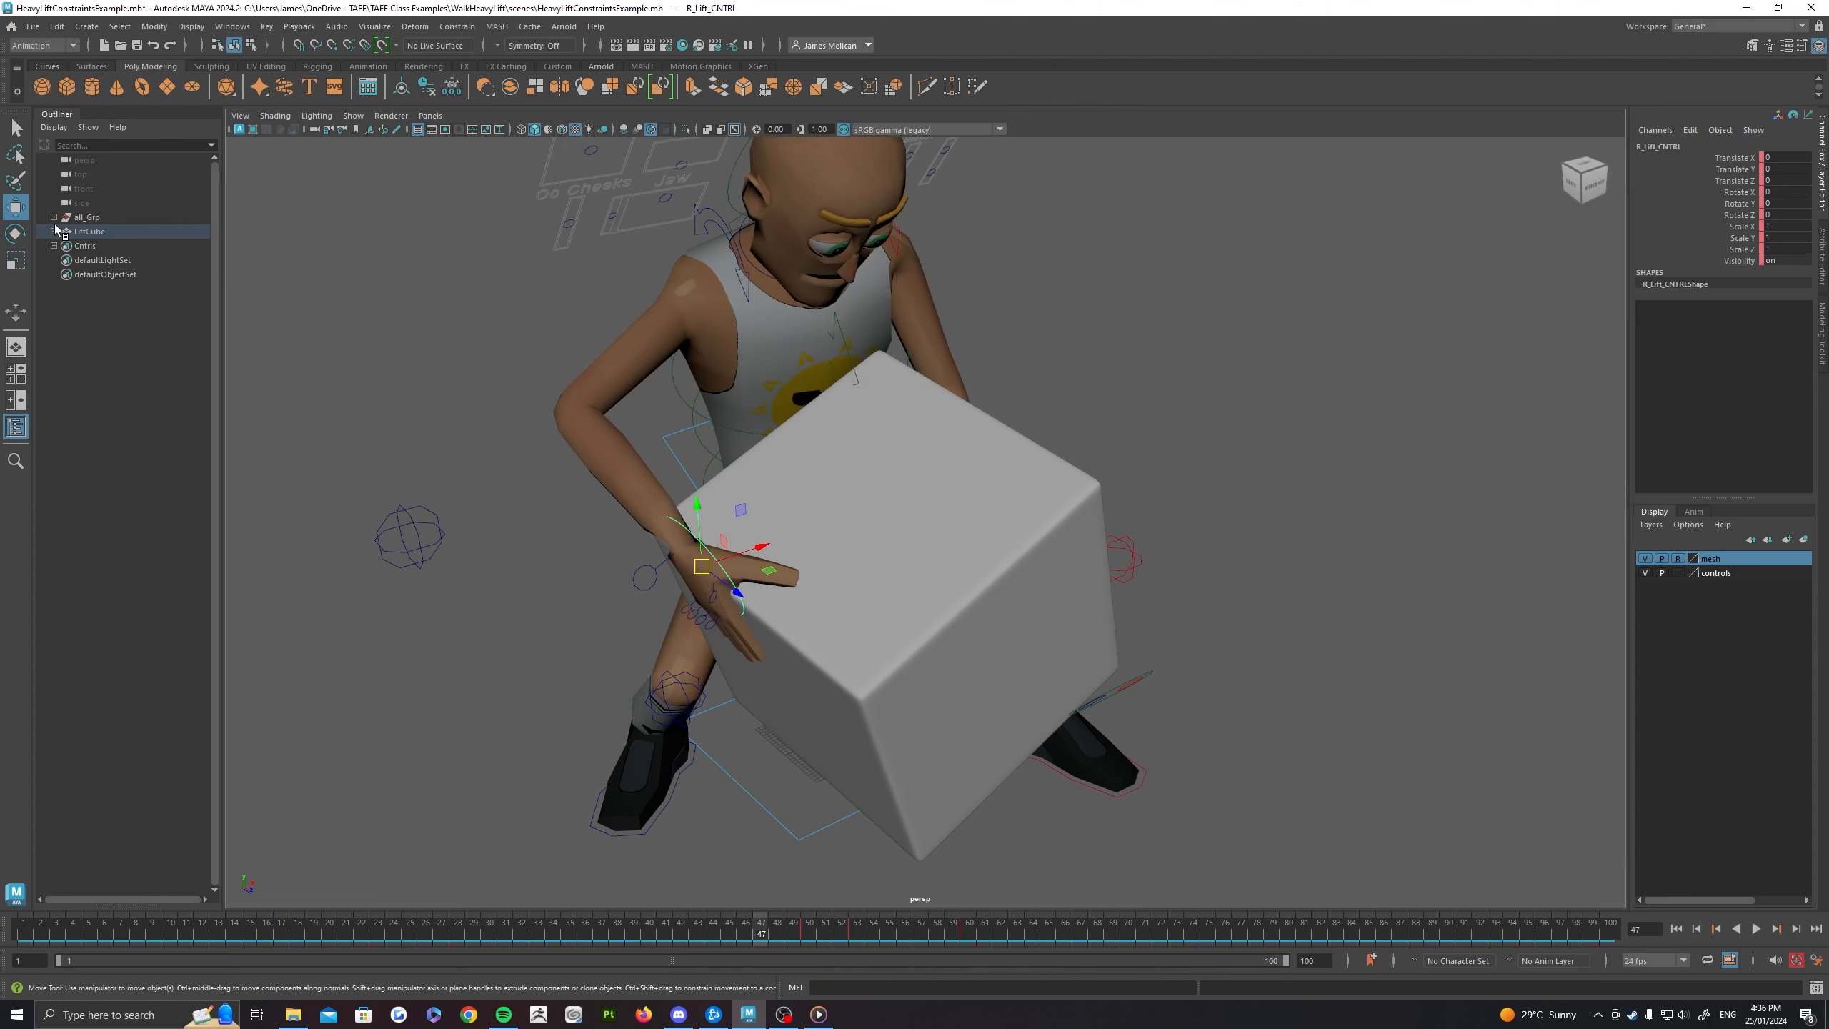
Step: Expand LiftCube's hierarchy and inspect its child controls R_Lift_CNTRL and L_Lift_CNTRL, ending with the box selected
click(54, 230)
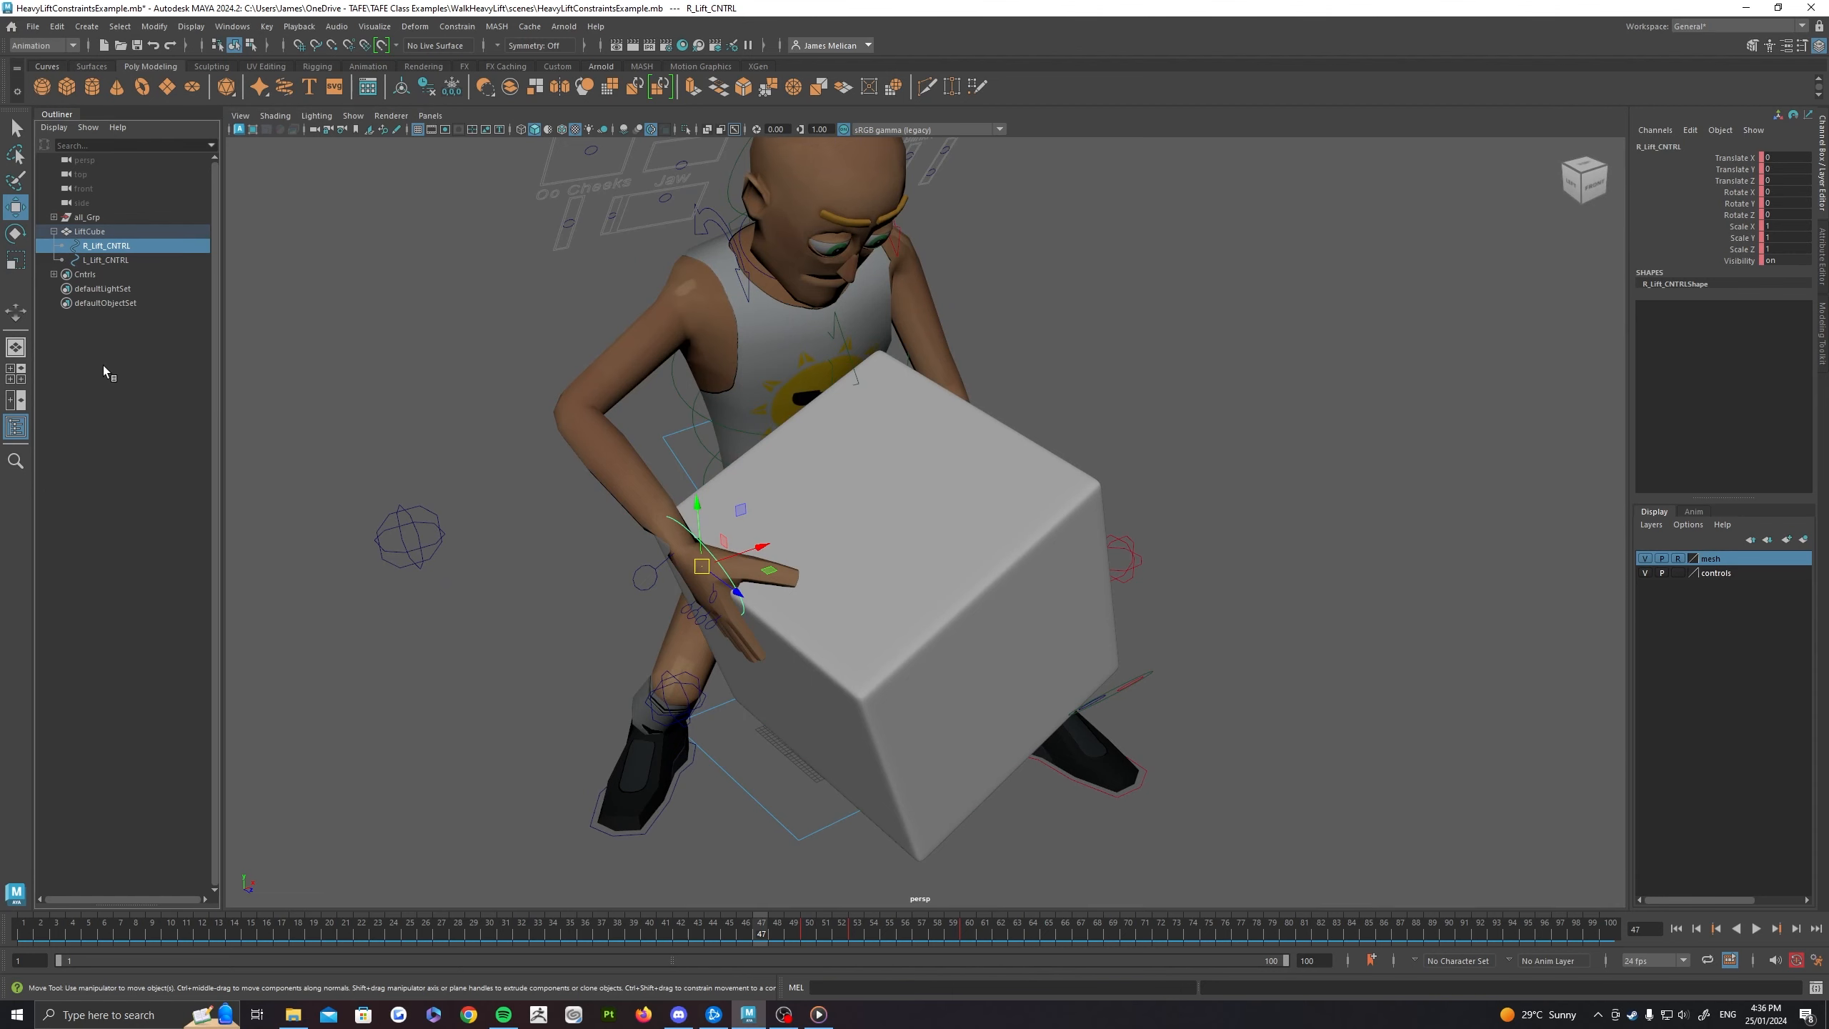
click(90, 232)
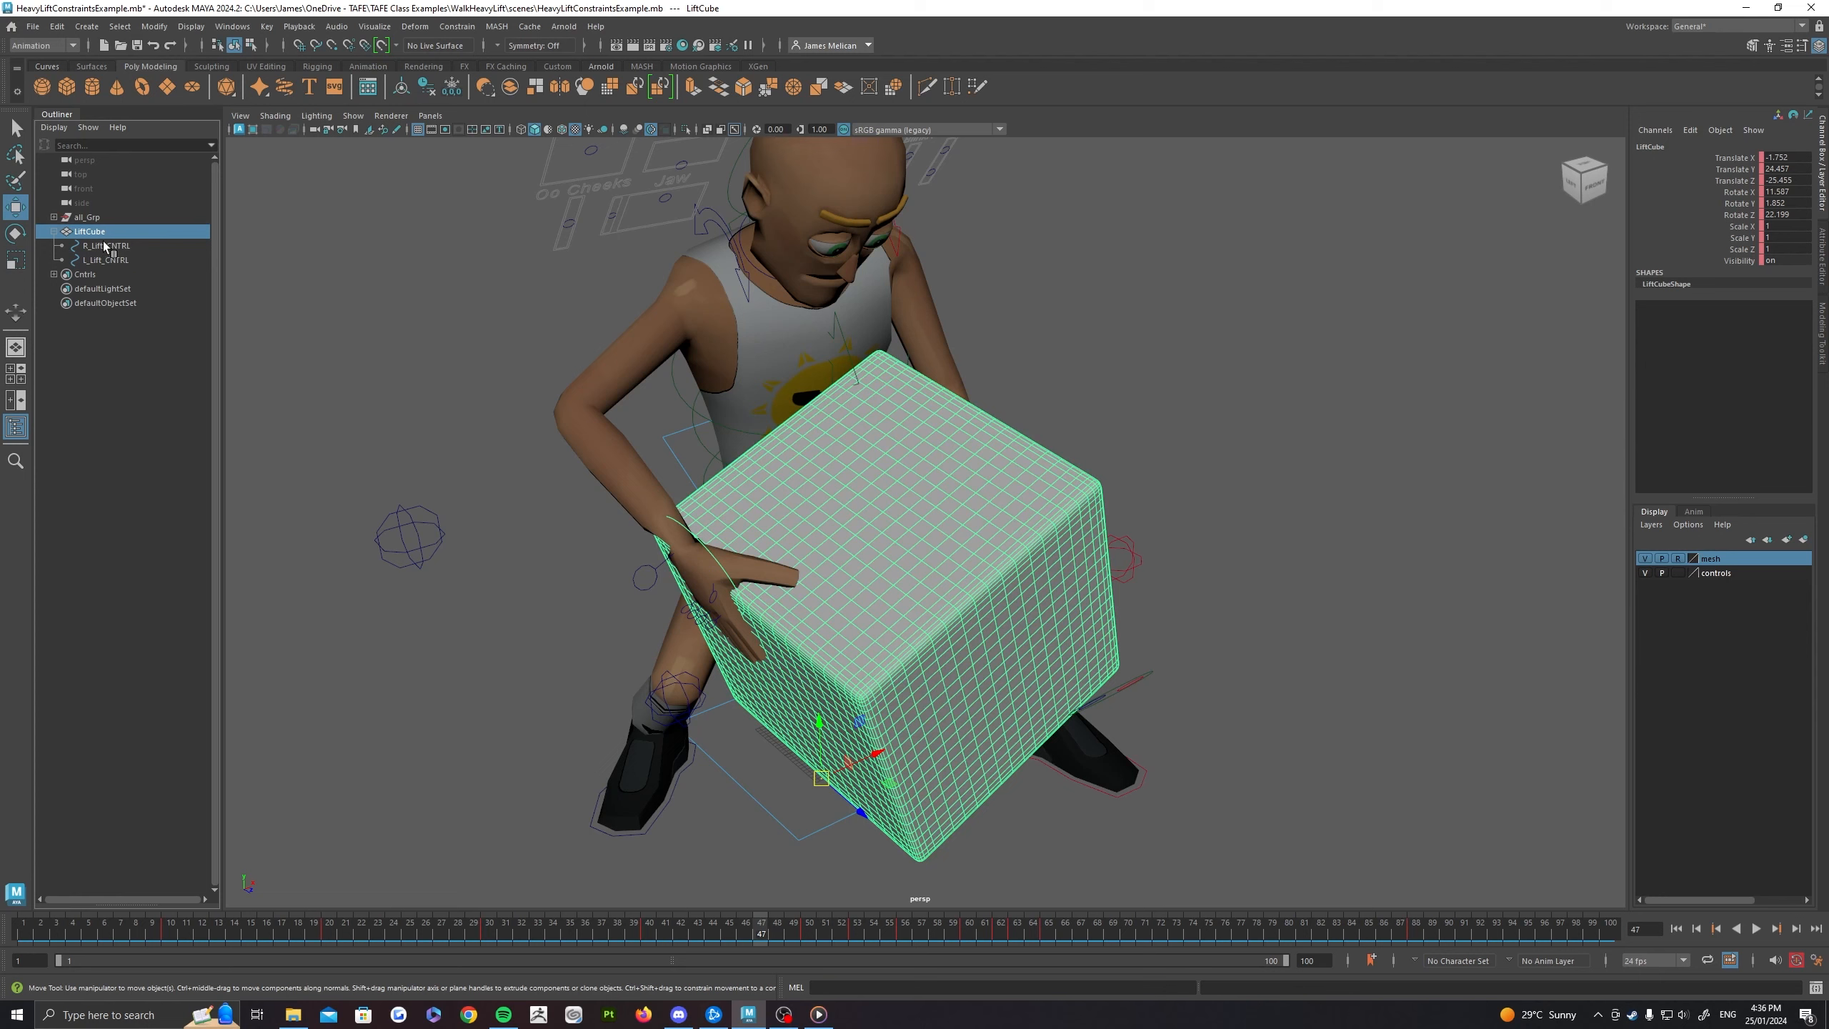
click(113, 259)
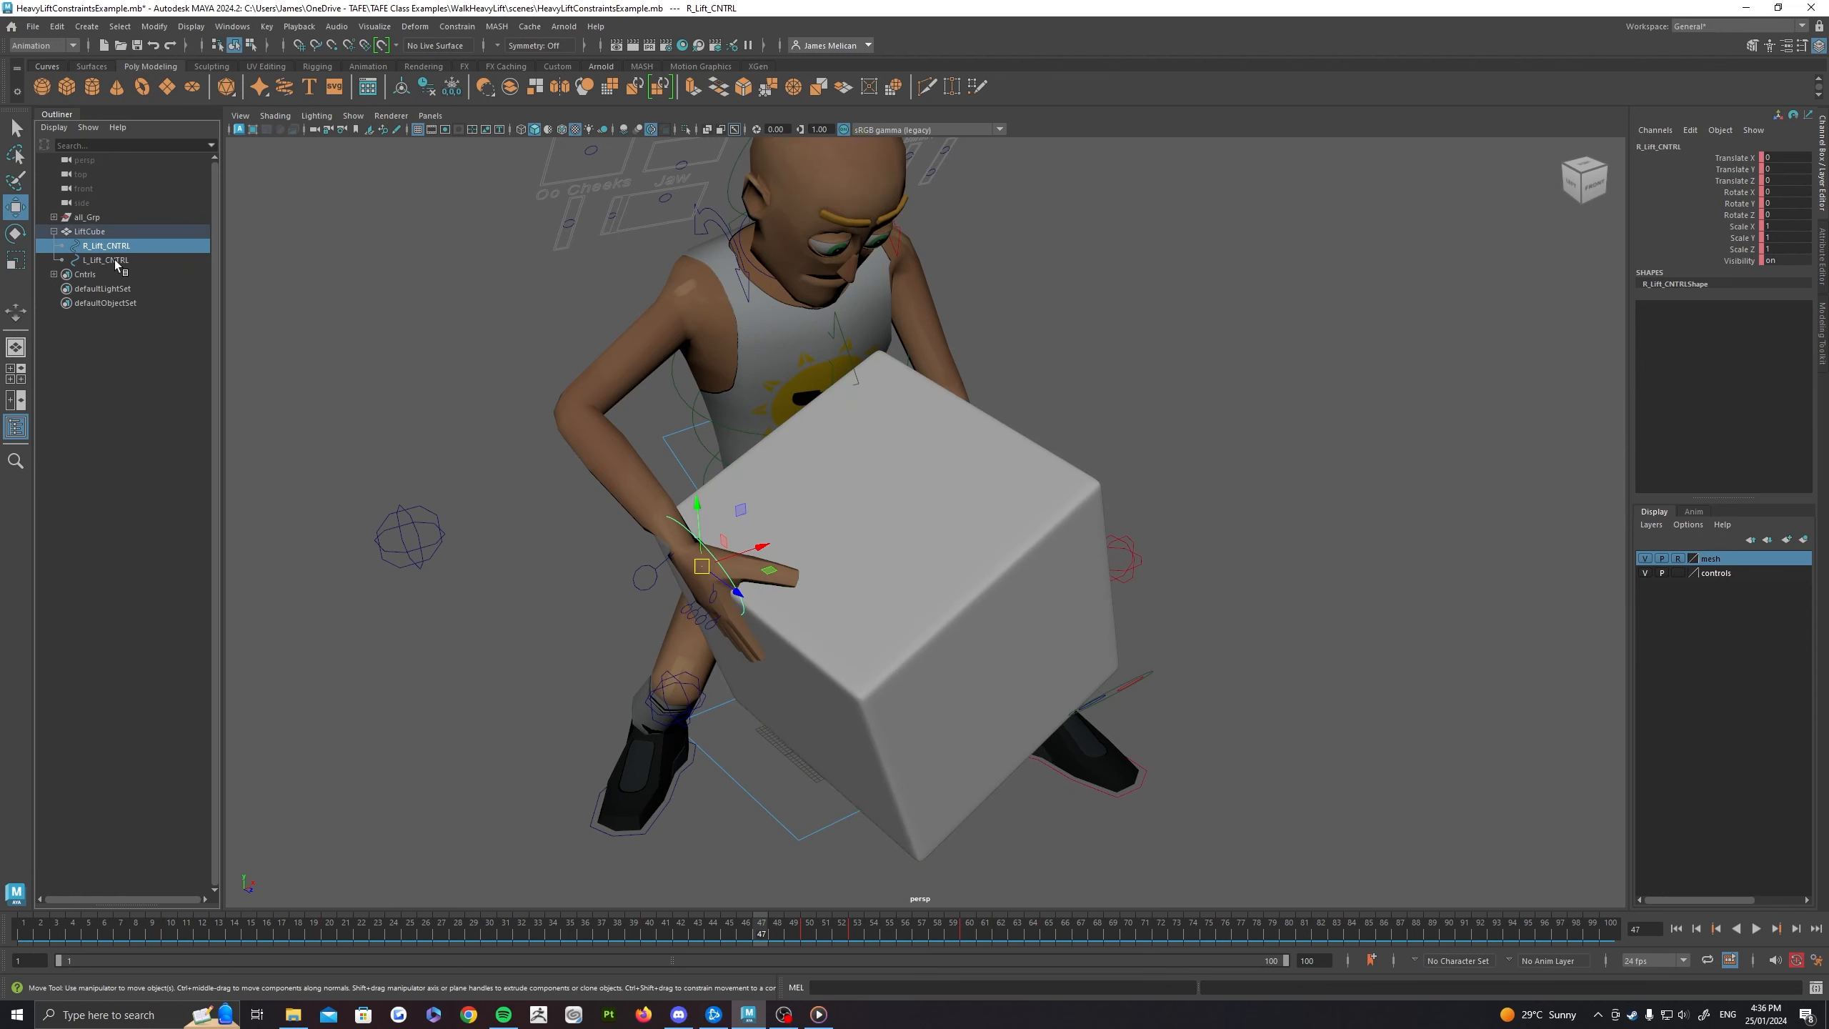
click(115, 247)
click(116, 262)
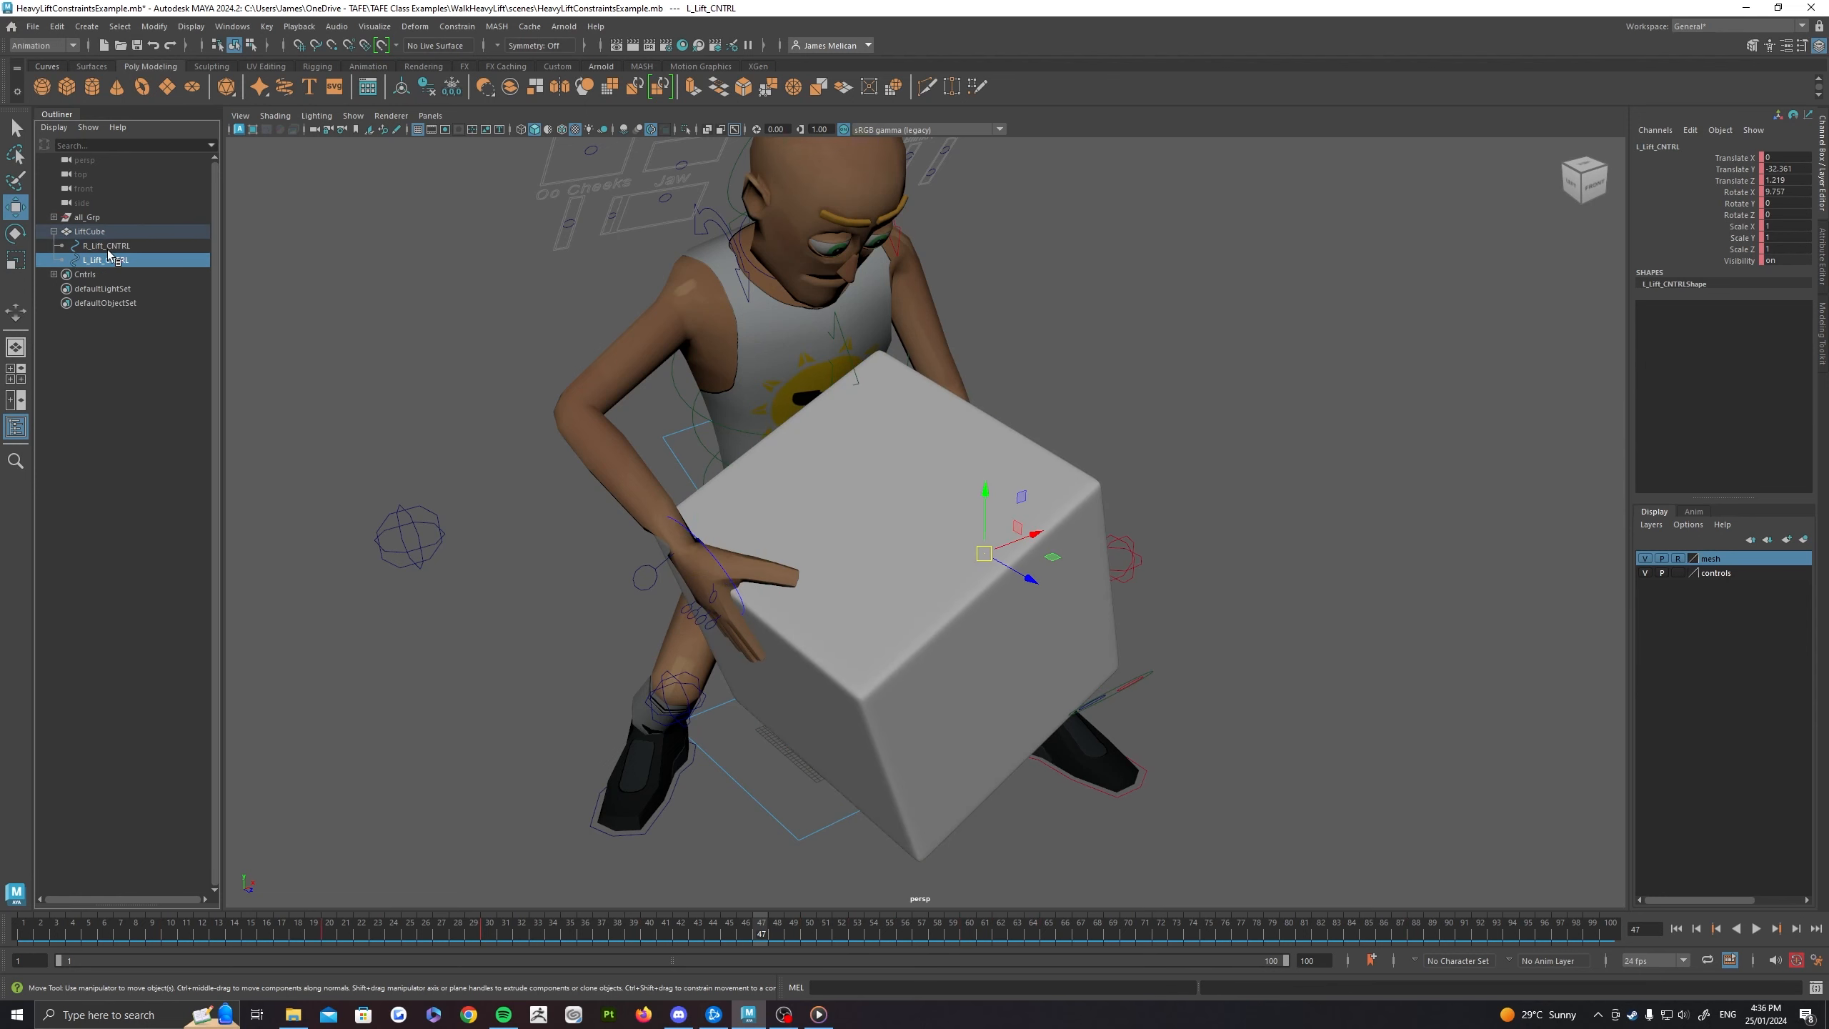
click(110, 248)
shift+click(96, 260)
click(89, 232)
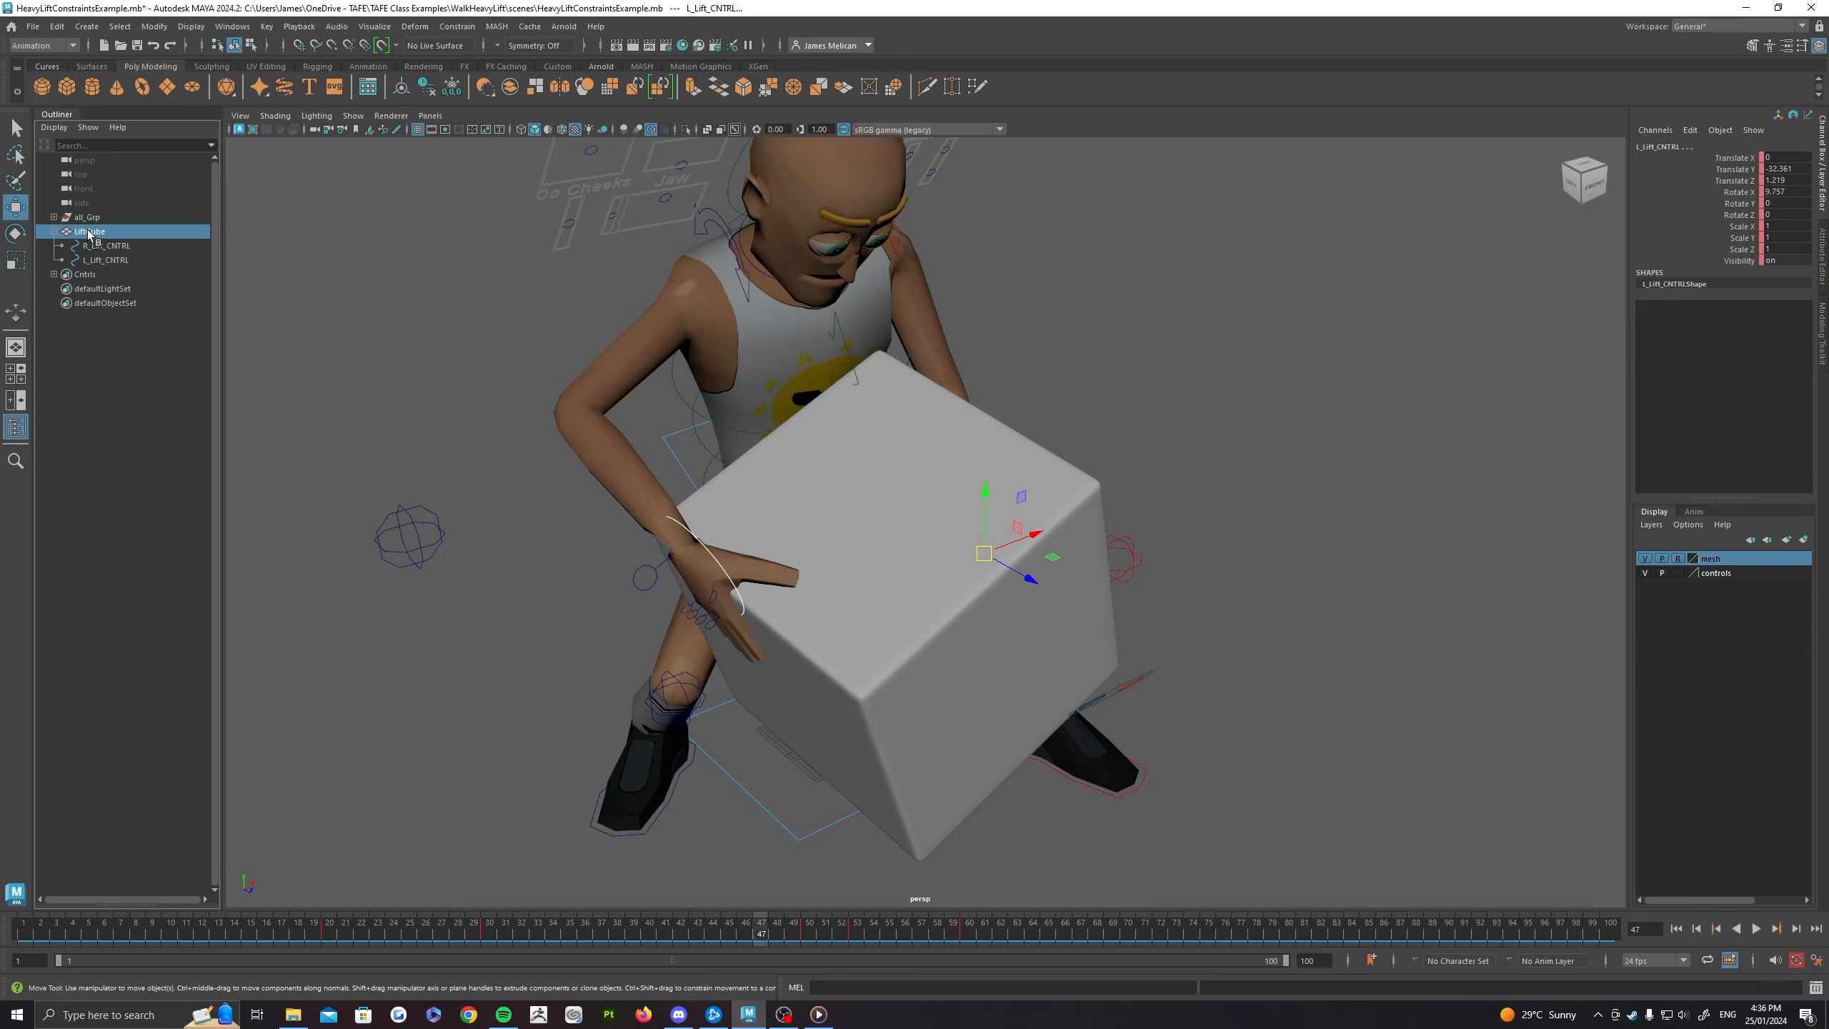
Step: Play the lift viewed from the character's left side, and stop at frame 27 to examine the left hand
alt+drag(562, 385, 890, 631)
alt+drag(856, 770, 849, 692)
key(alt+v)
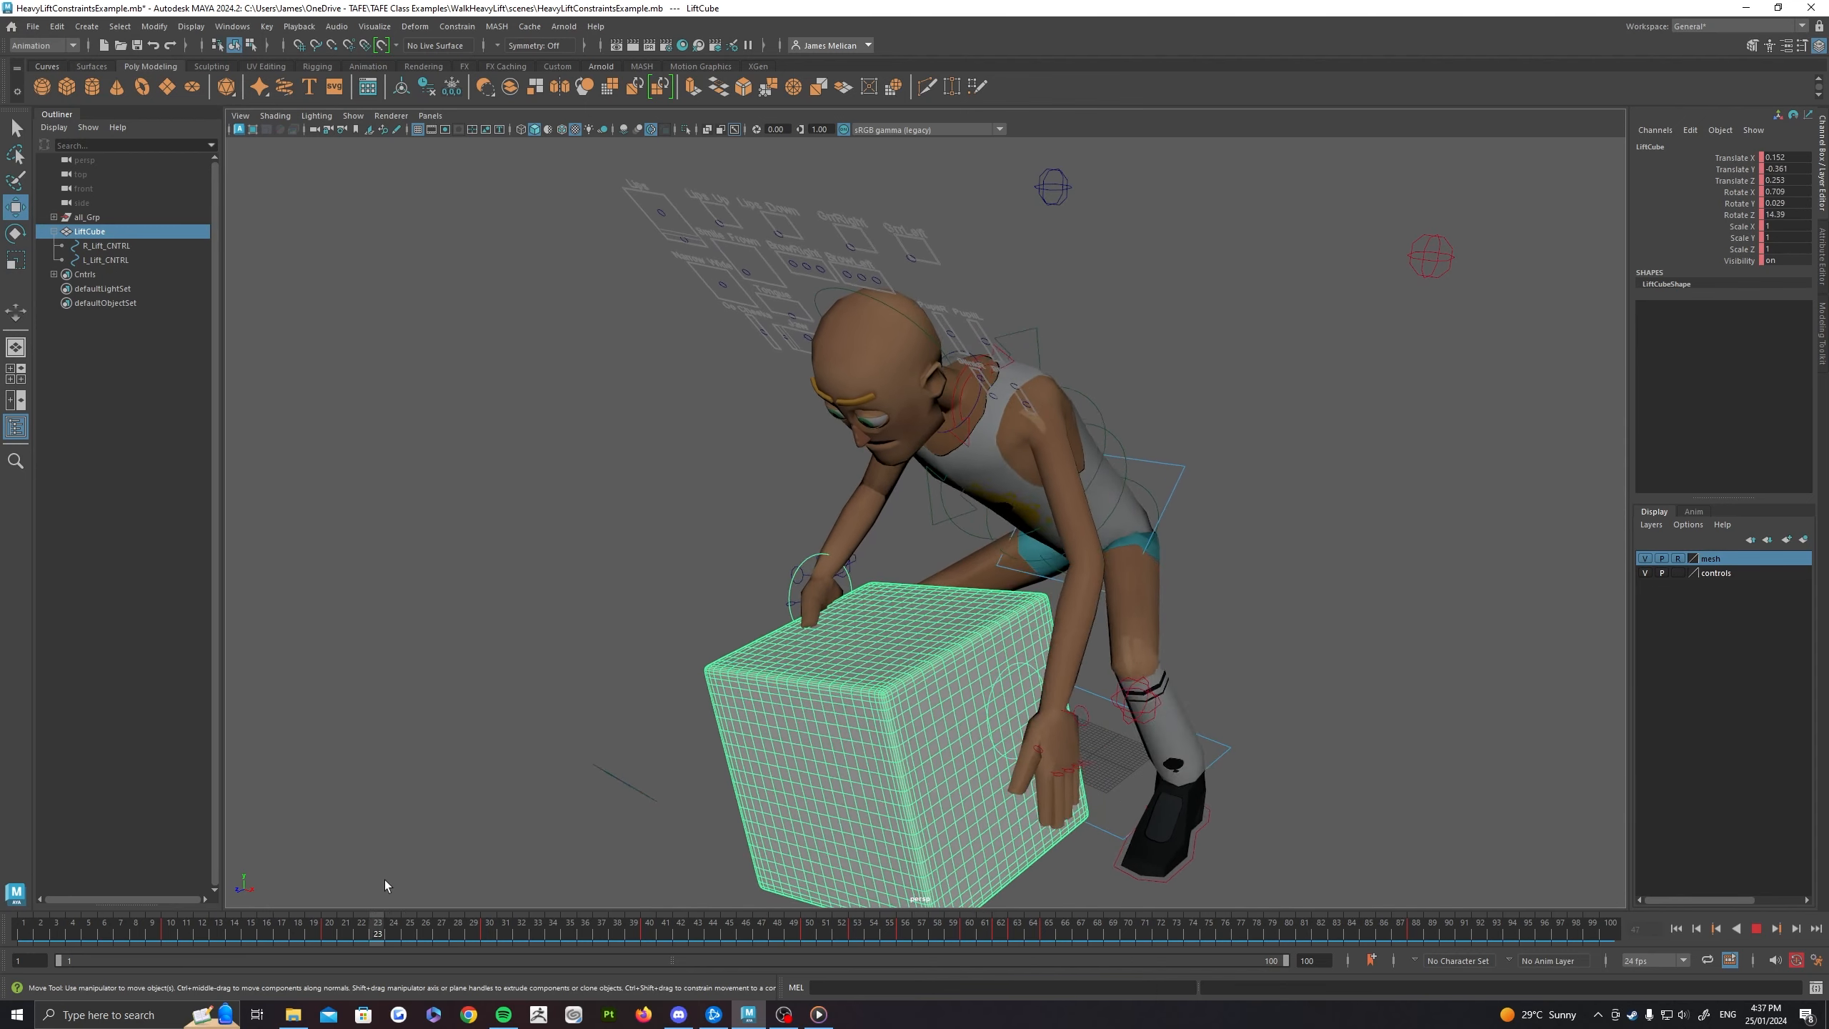
key(alt+v)
alt+drag(880, 729, 821, 526)
alt+right_drag(821, 526, 1031, 731)
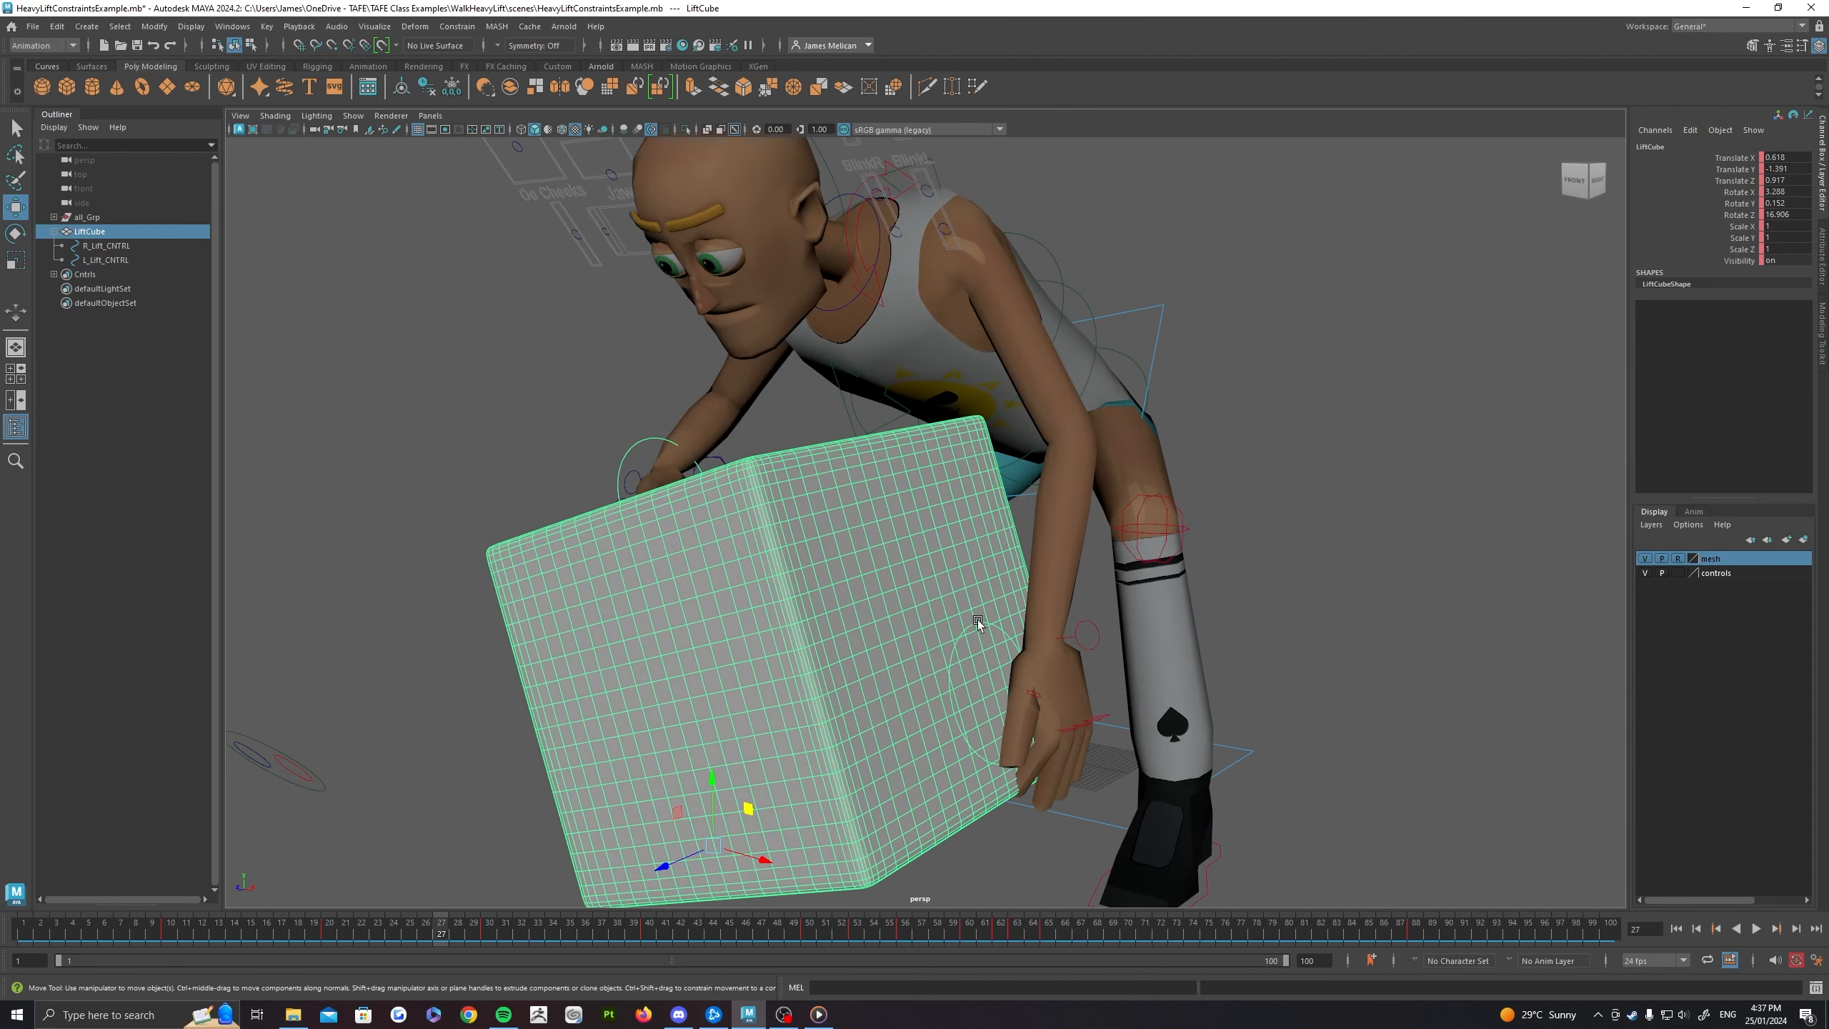
Step: Select the left hand's L_Lift_CNTRL and review its motion on the box, stopping at frame 26
click(977, 620)
key(alt+v)
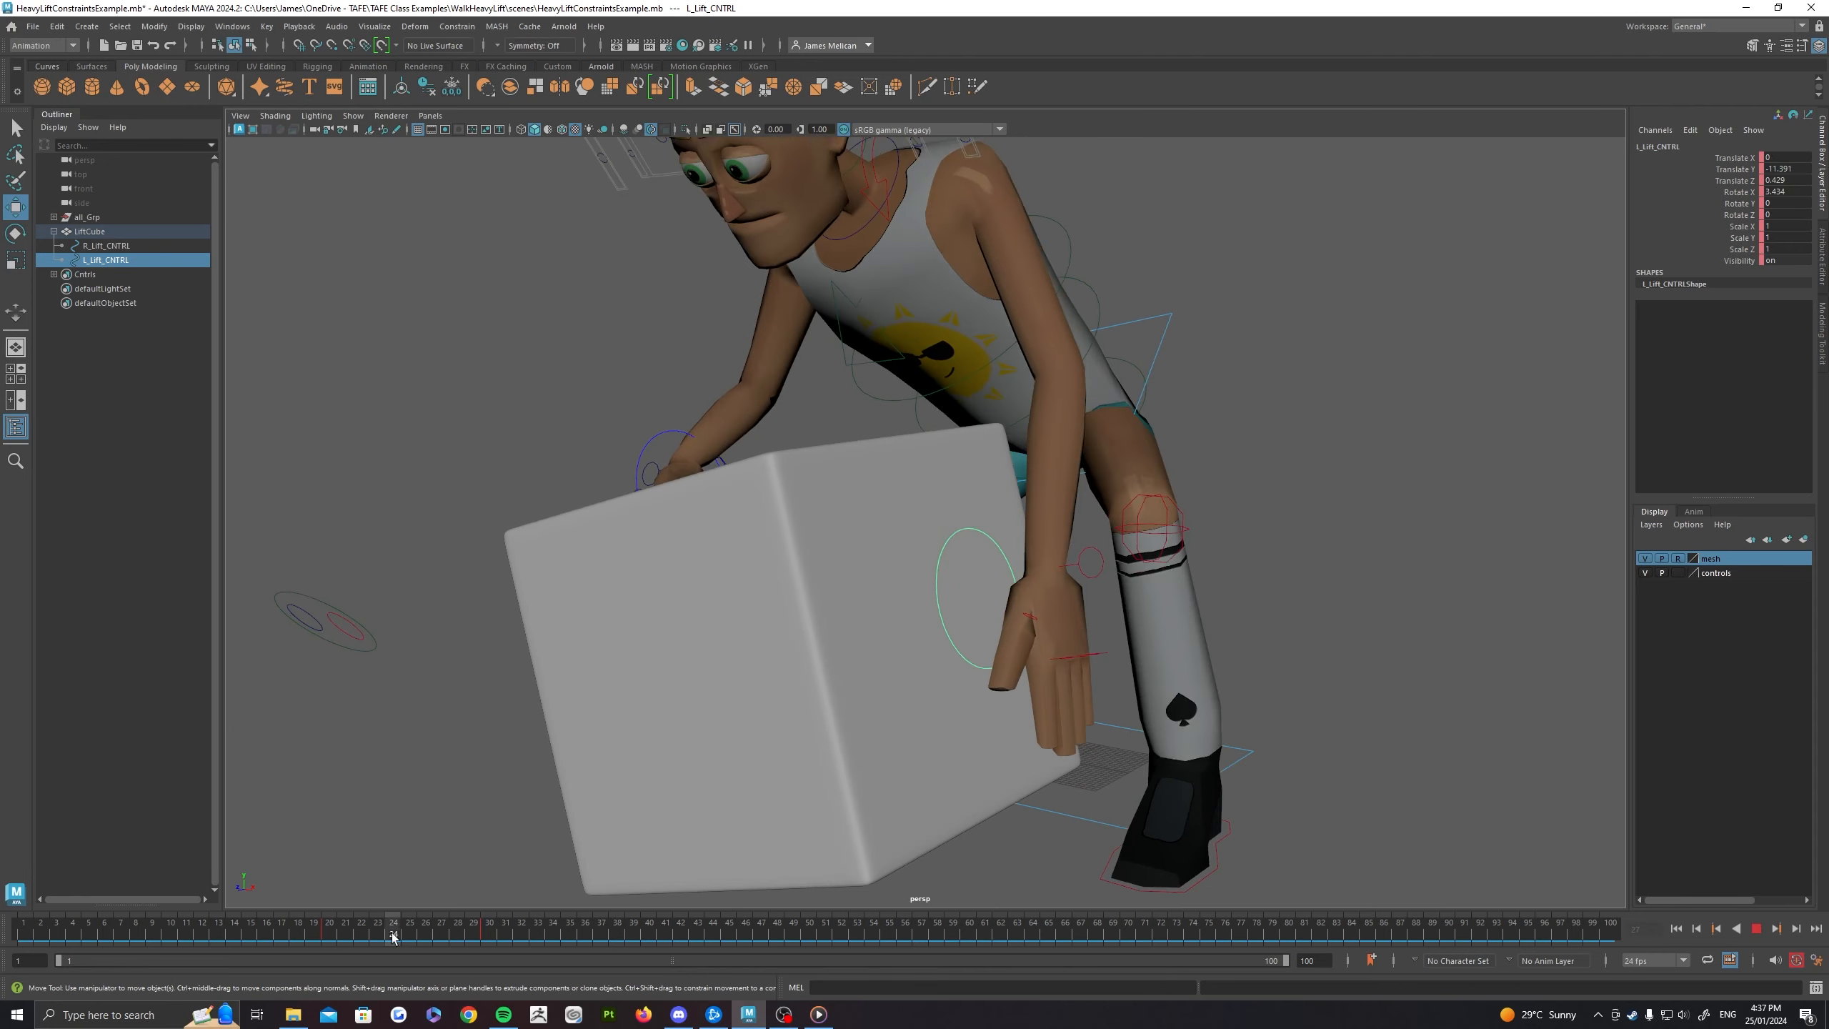
drag(423, 932, 425, 931)
alt+drag(849, 533, 929, 544)
alt+right_drag(929, 544, 1028, 571)
alt+middle_drag(1028, 571, 957, 419)
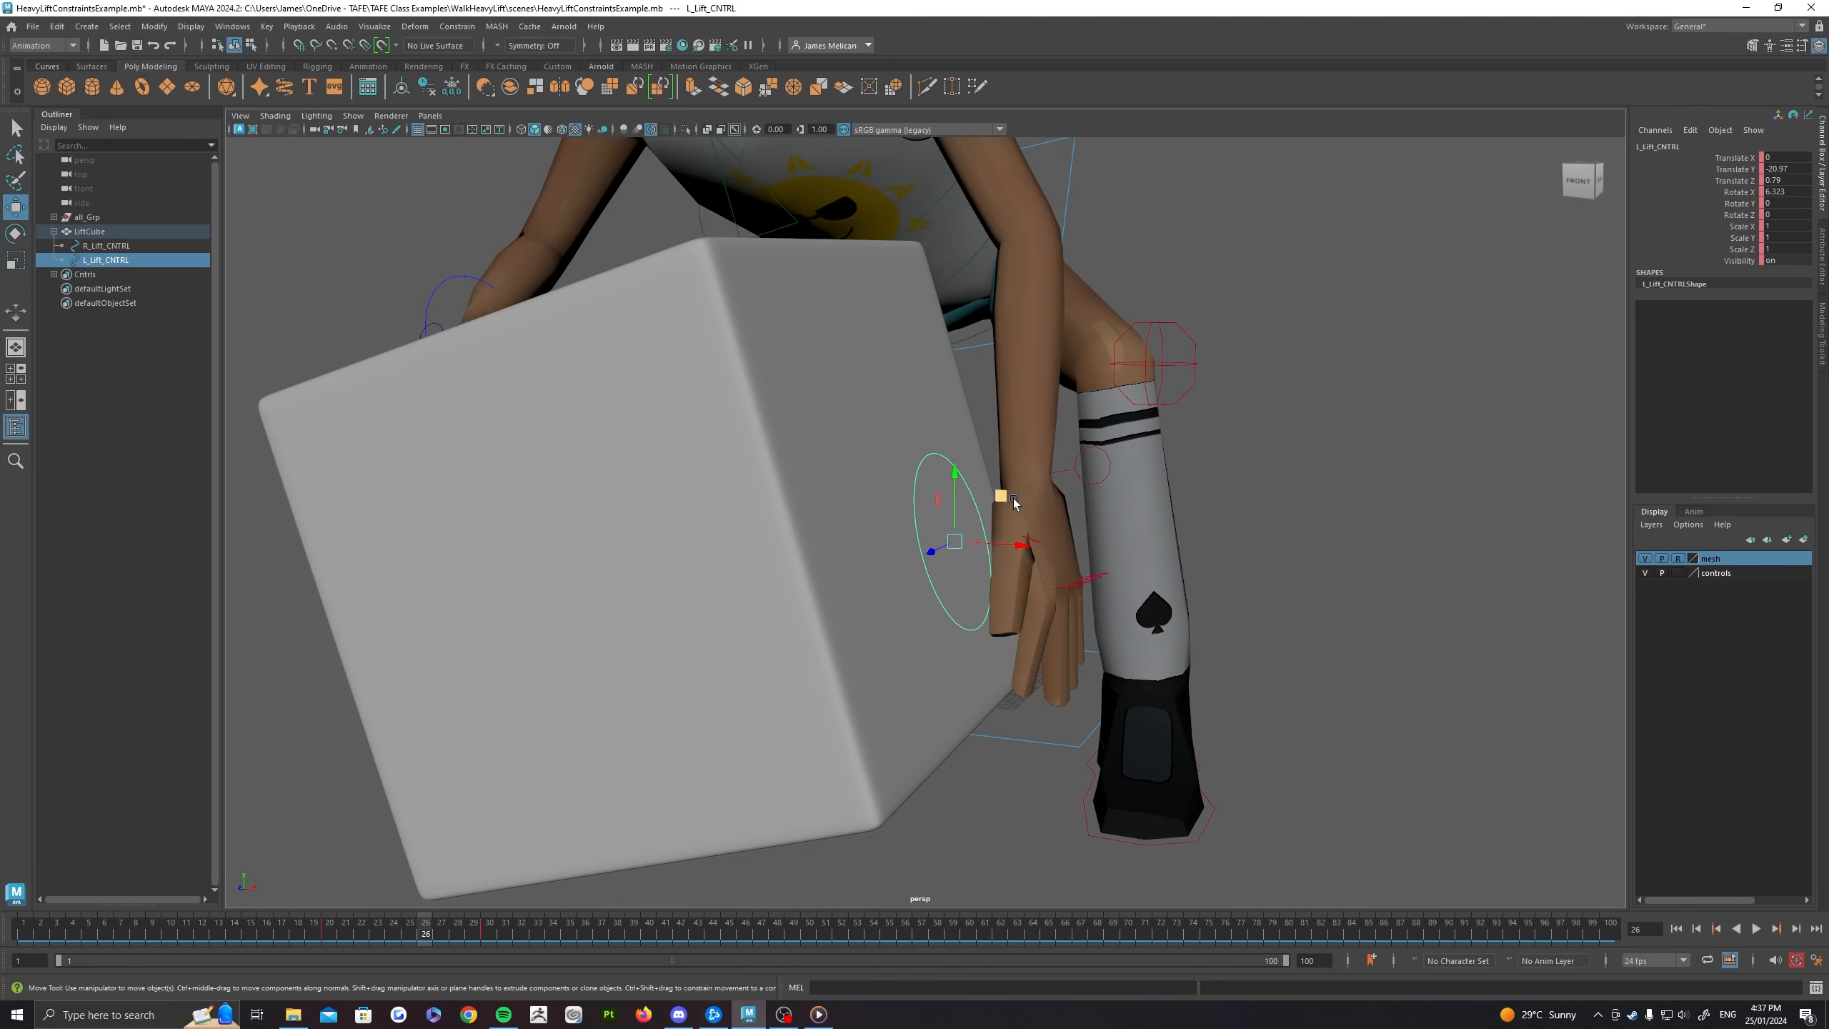
Step: Select the left hand's armIKL_Ctrl and scrub from frame 26 to 33 to check its keyed Blend Parent 1
click(1078, 479)
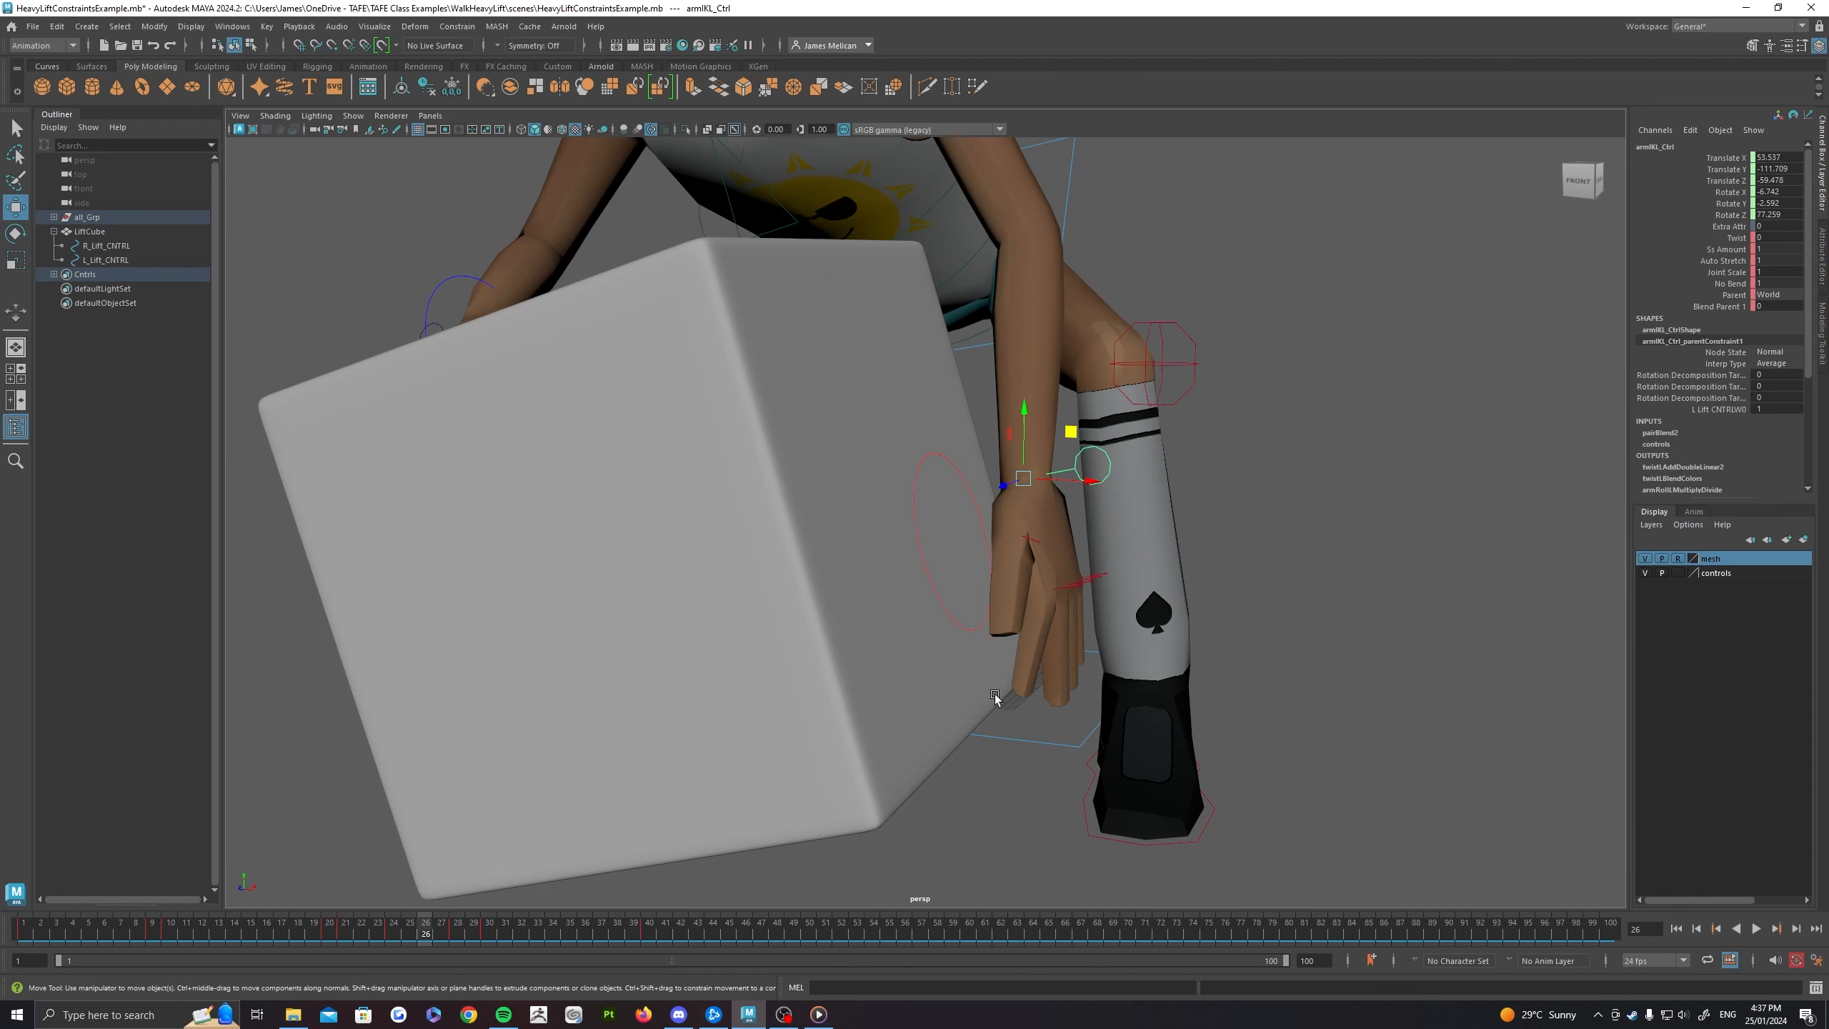
drag(412, 934, 534, 939)
alt+right_drag(1003, 699, 813, 677)
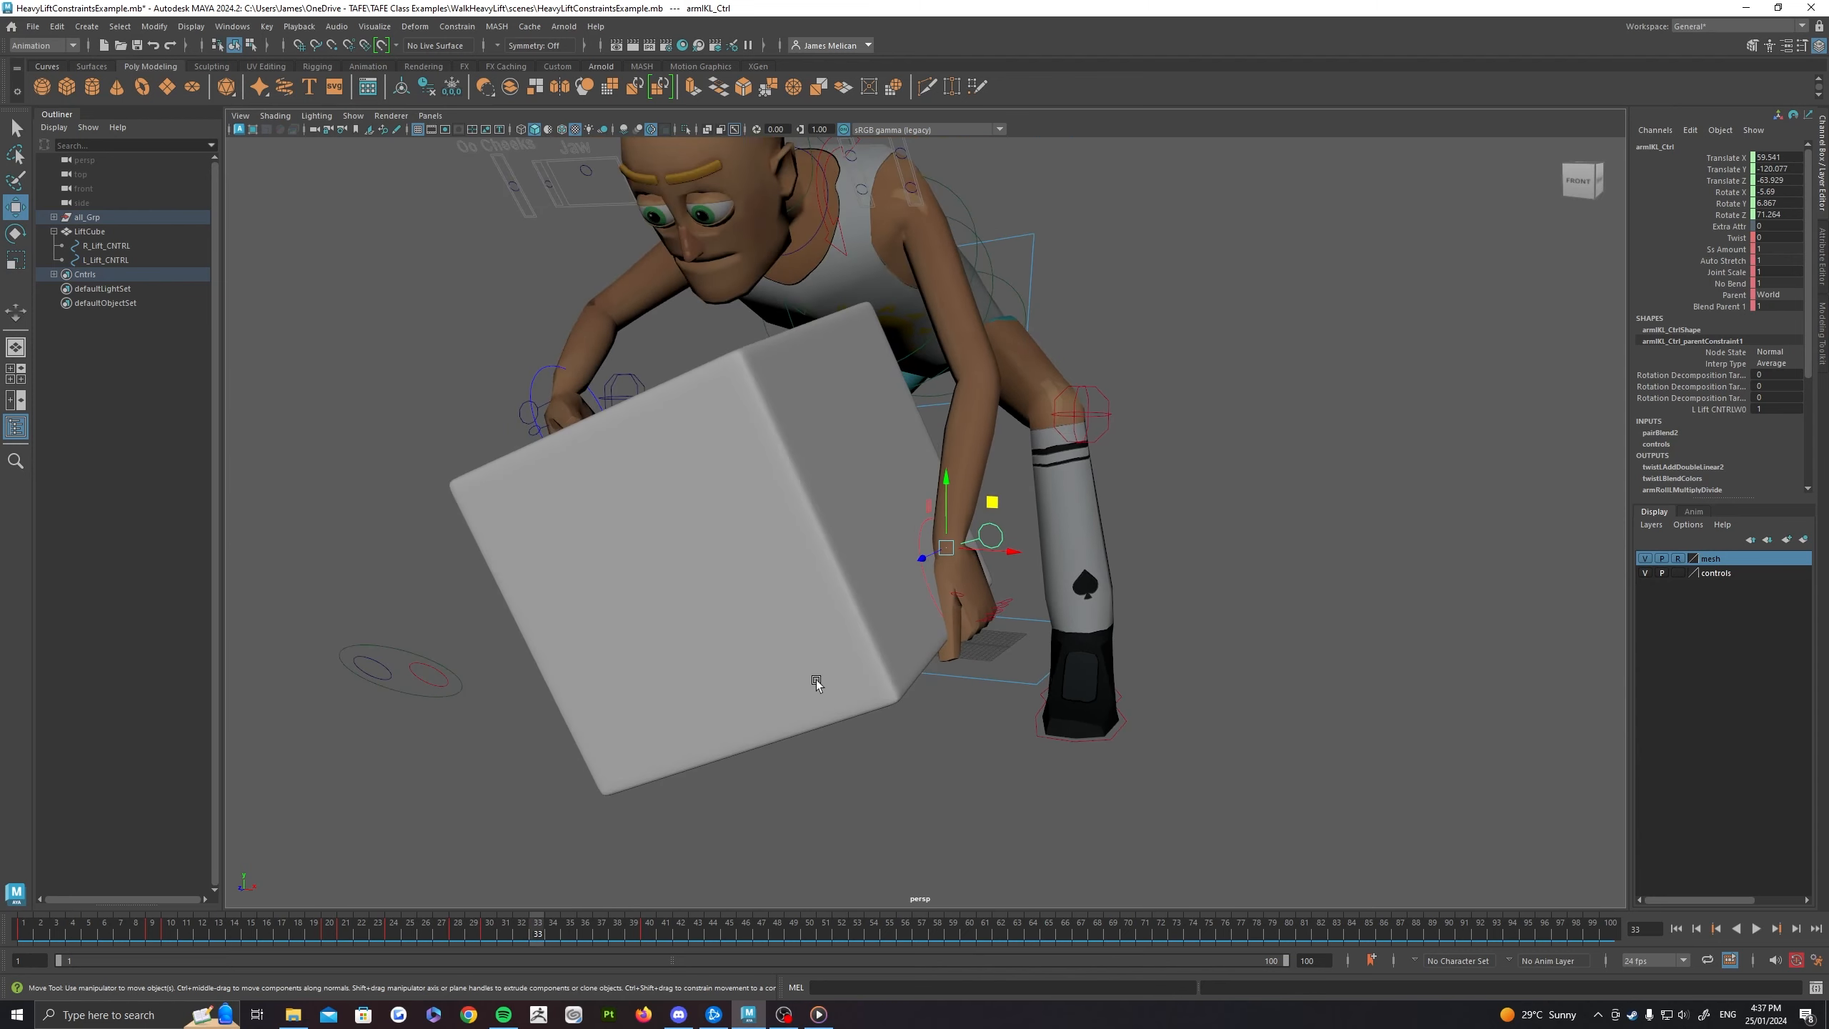
Step: Try rotating the LiftCube box at frame 33, and undo the rotation
alt+drag(795, 593, 816, 603)
click(795, 575)
key(e)
drag(718, 709, 700, 667)
key(ctrl+z)
Step: Play and scrub the lift, checking both hands at frames 47 and 54, and return to frame 32
key(alt+v)
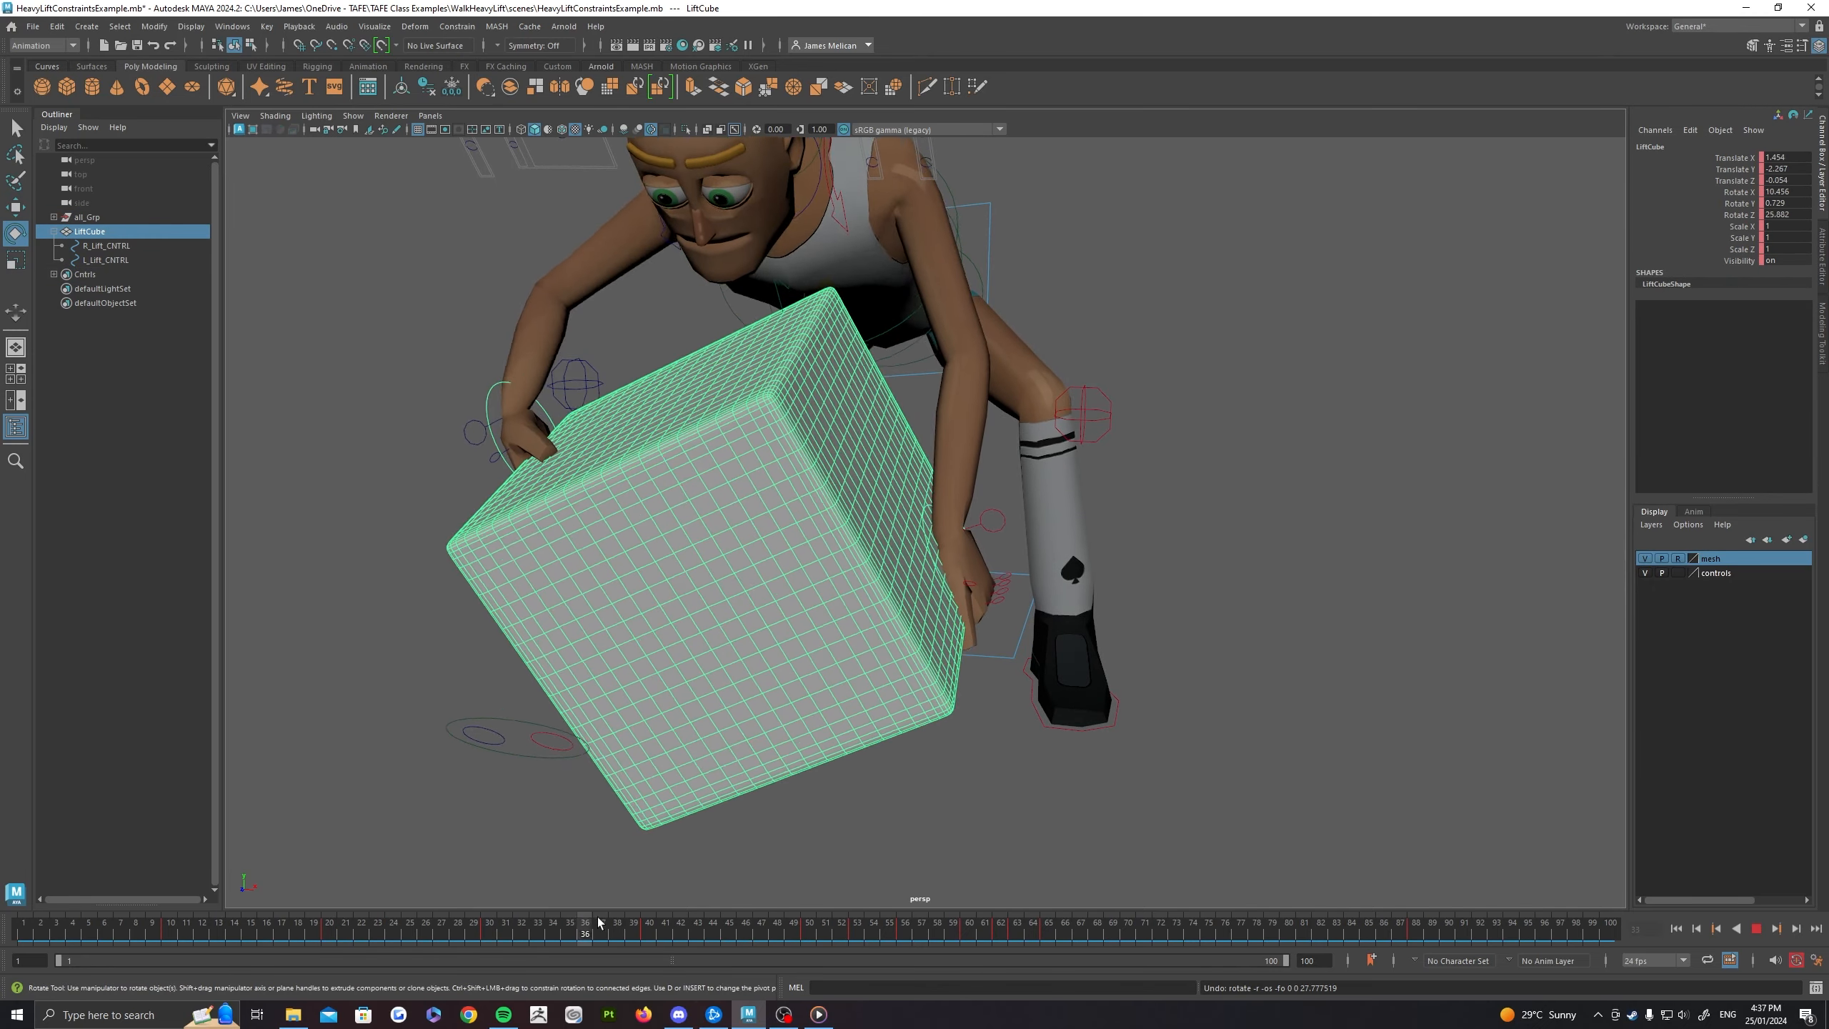
drag(678, 907, 755, 906)
alt+middle_drag(928, 609, 903, 783)
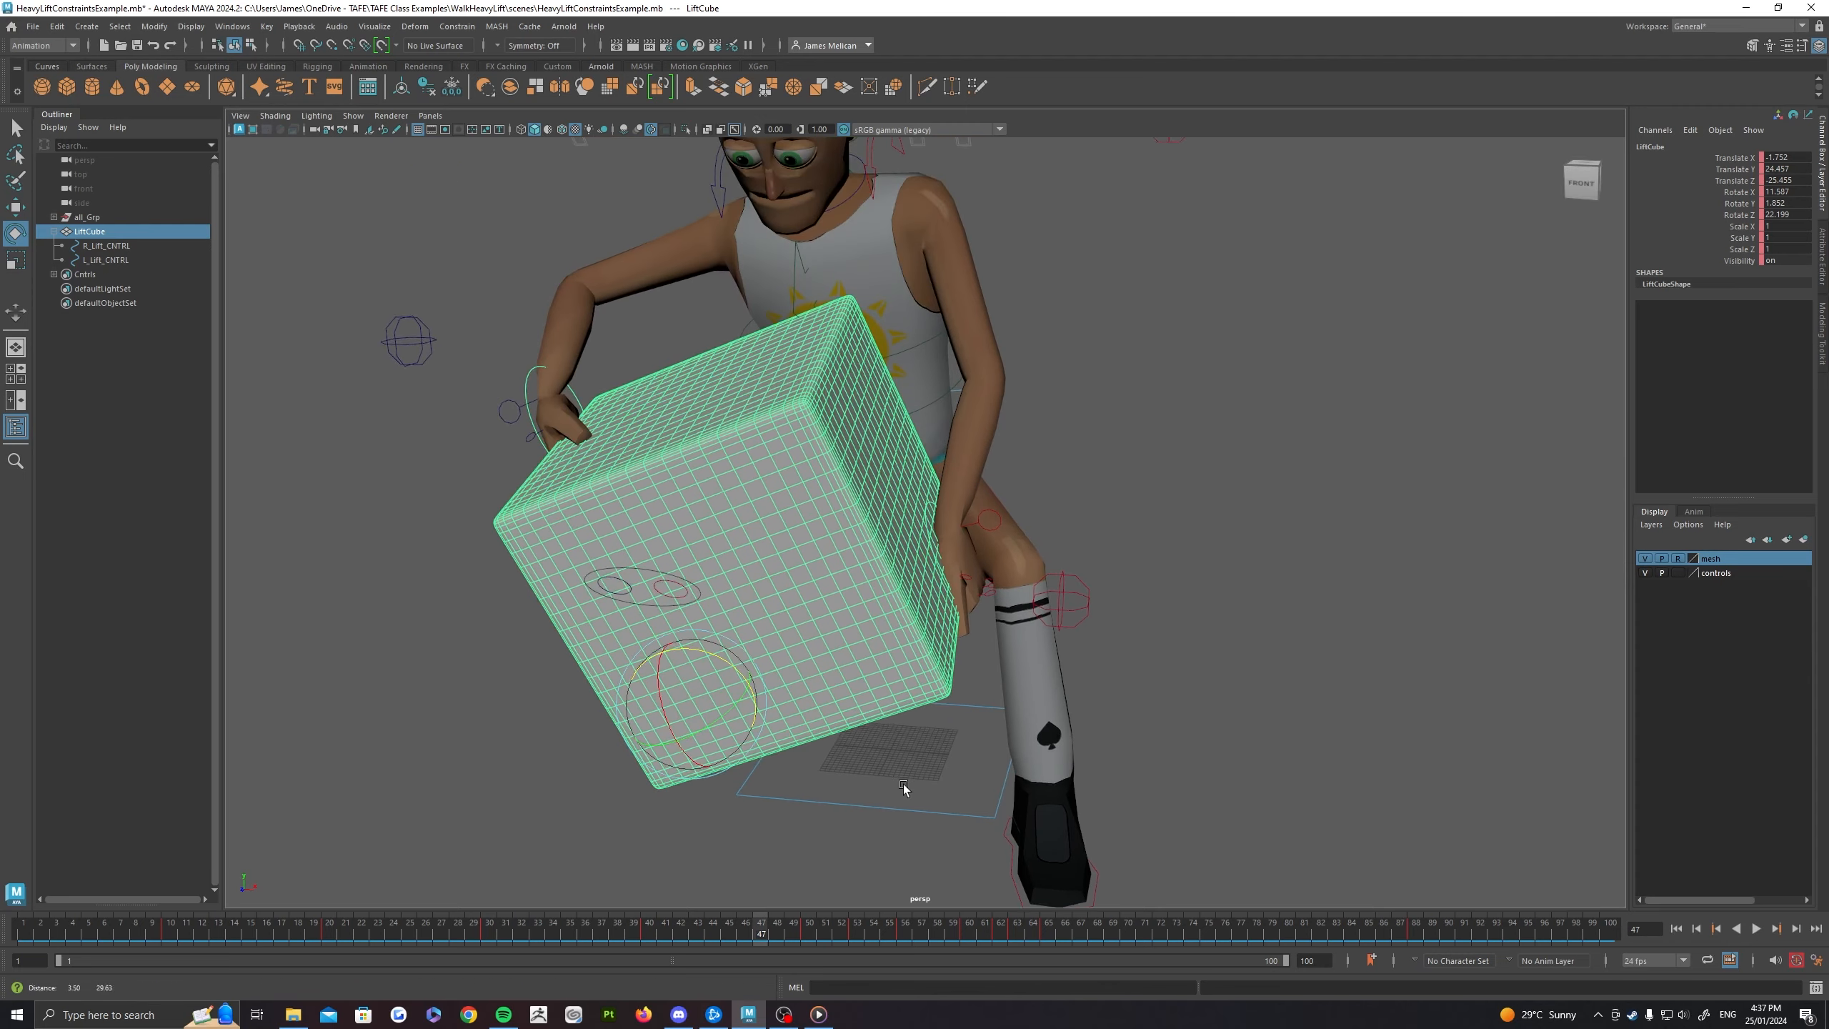
alt+right_drag(903, 783, 851, 688)
drag(746, 936, 872, 929)
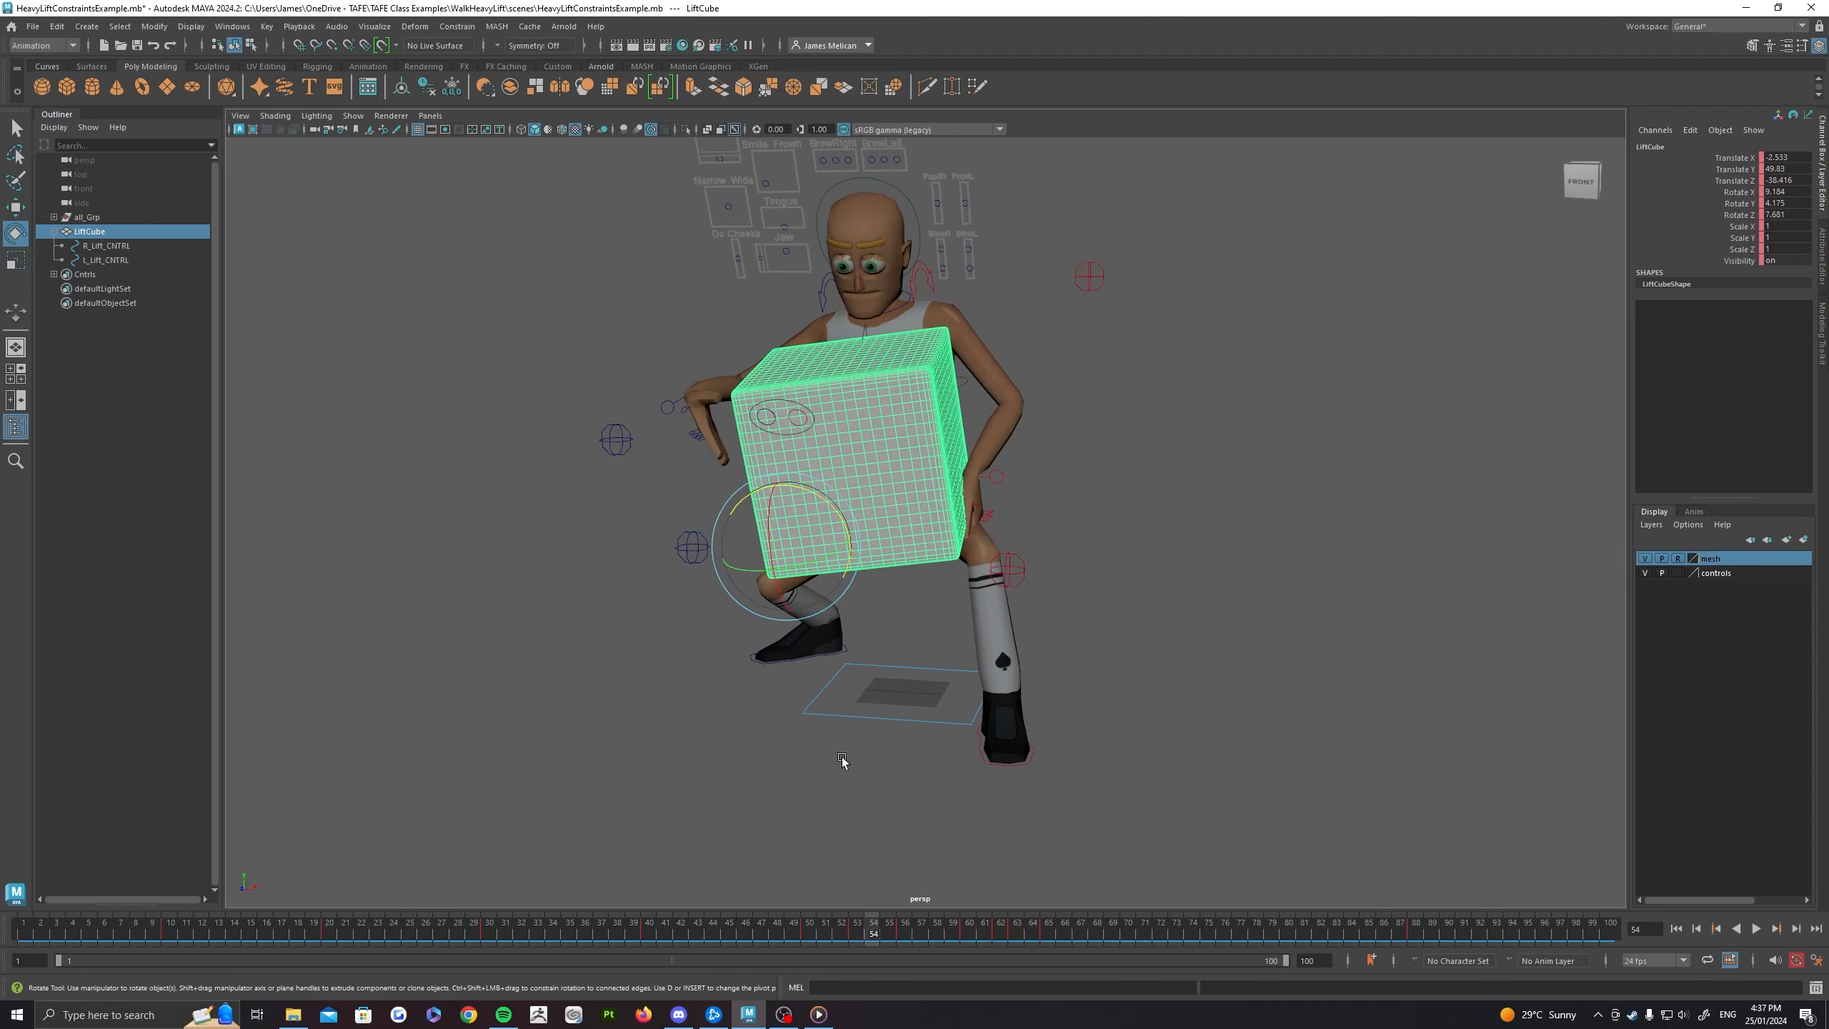
alt+drag(481, 506, 568, 478)
alt+drag(889, 806, 520, 918)
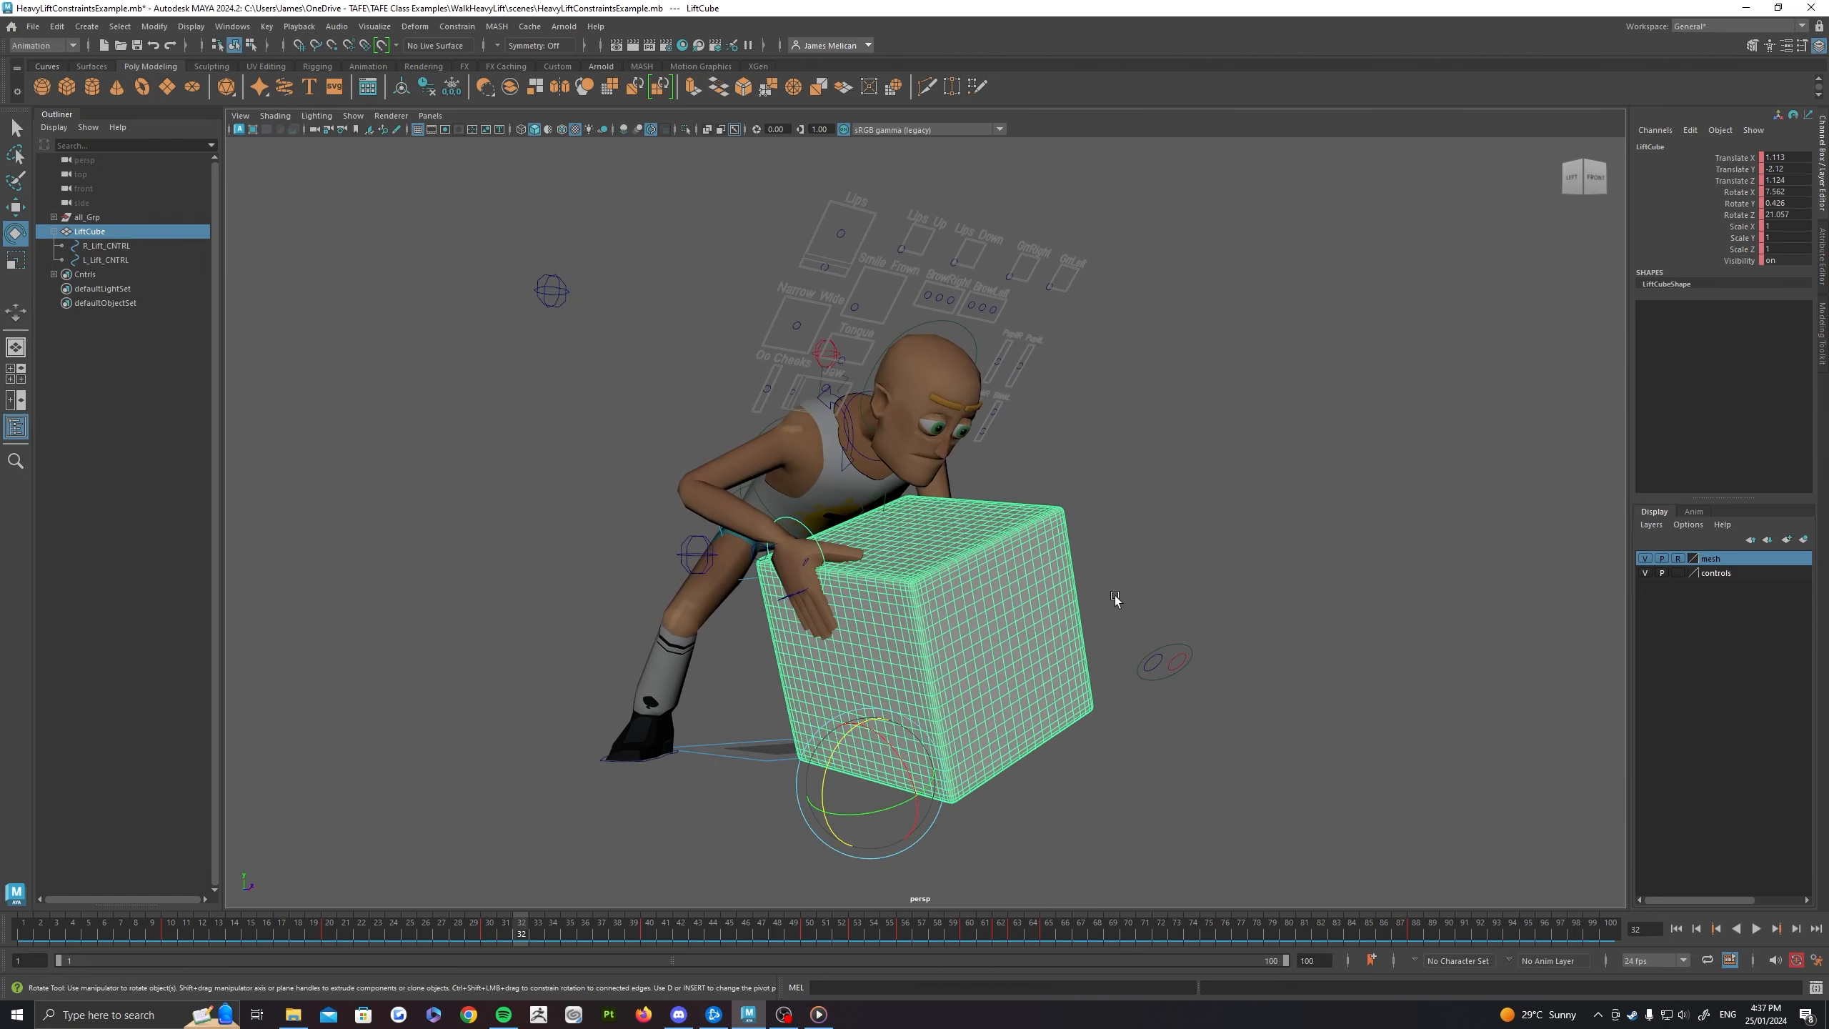